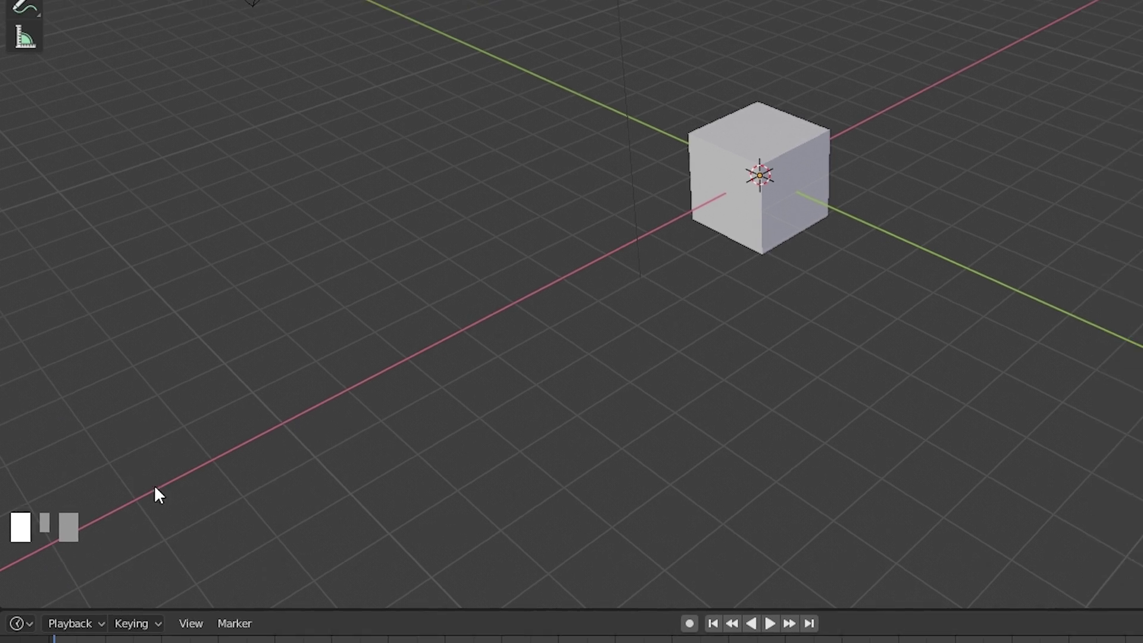
{"action": "mouse_move", "coordinate": [561, 389]}
{"action": "left_mouse_down"}
{"action": "mouse_move", "coordinate": [716, 386]}
{"action": "mouse_move", "coordinate": [666, 402]}
{"action": "left_mouse_up"}
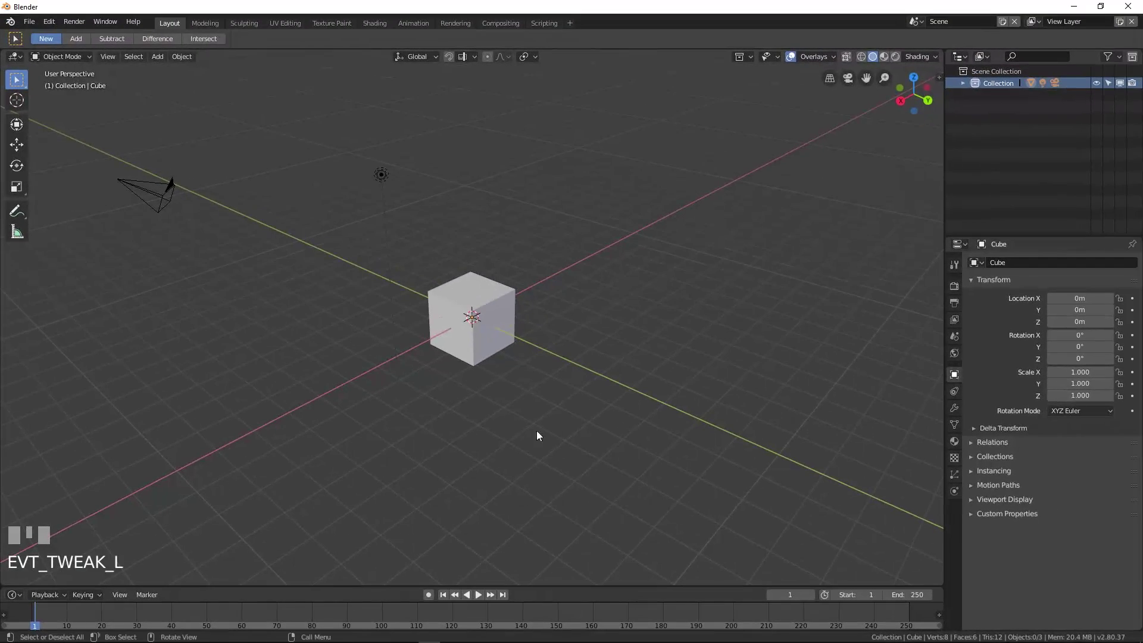
{"action": "left_click", "coordinate": [469, 444]}
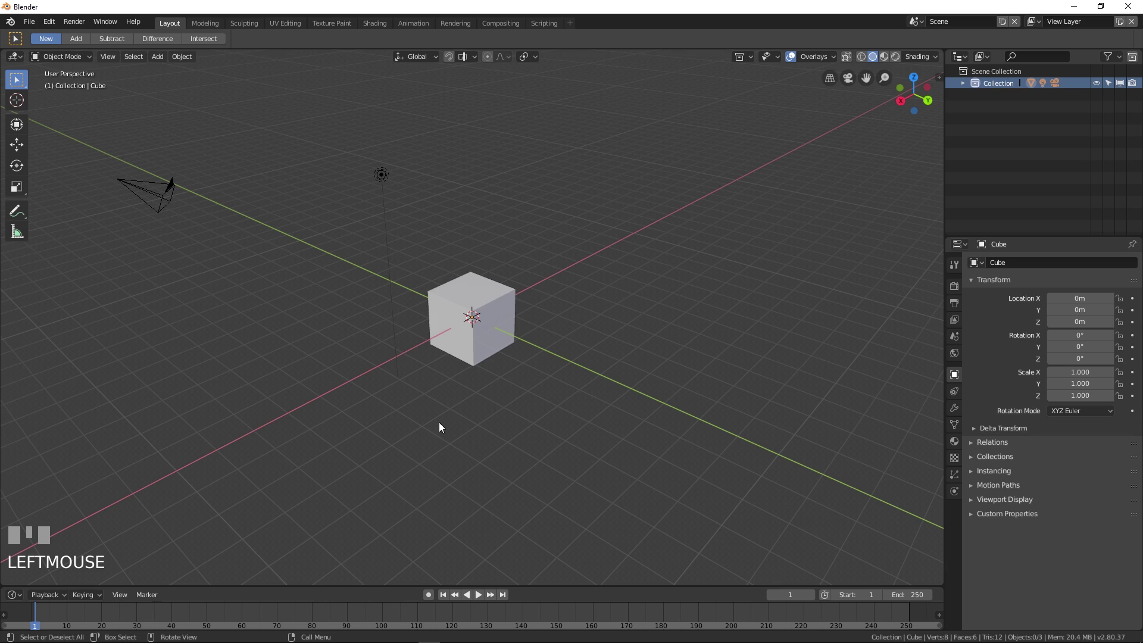
{"action": "key", "text": "a"}
{"action": "left_click", "coordinate": [473, 425]}
{"action": "left_click", "coordinate": [448, 289]}
{"action": "key", "text": "s"}
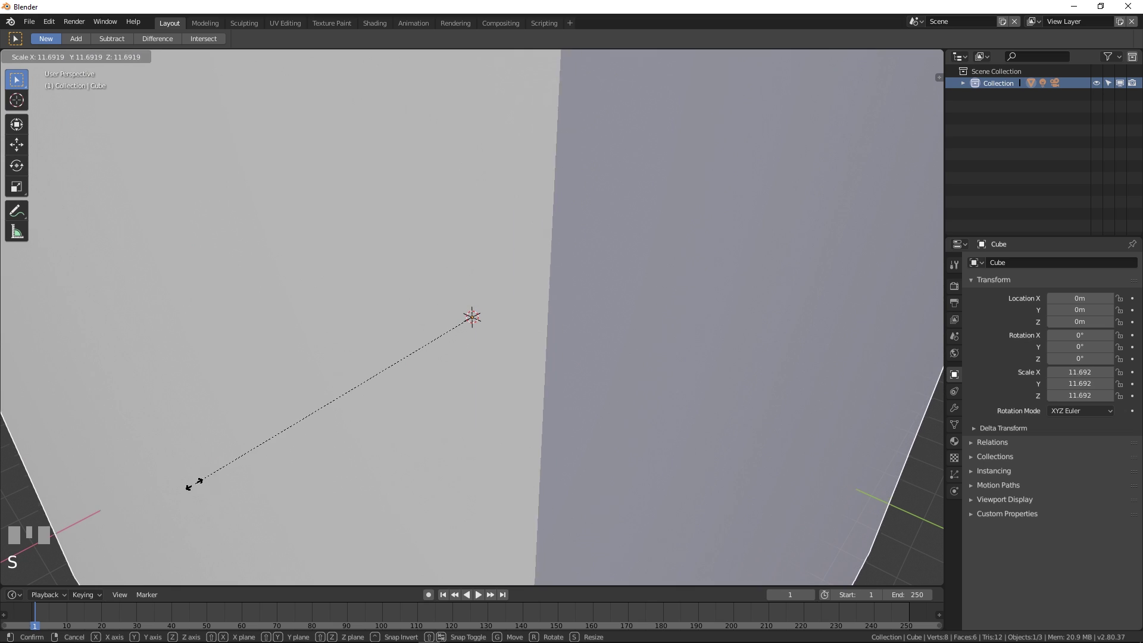
{"action": "key", "text": "Escape"}
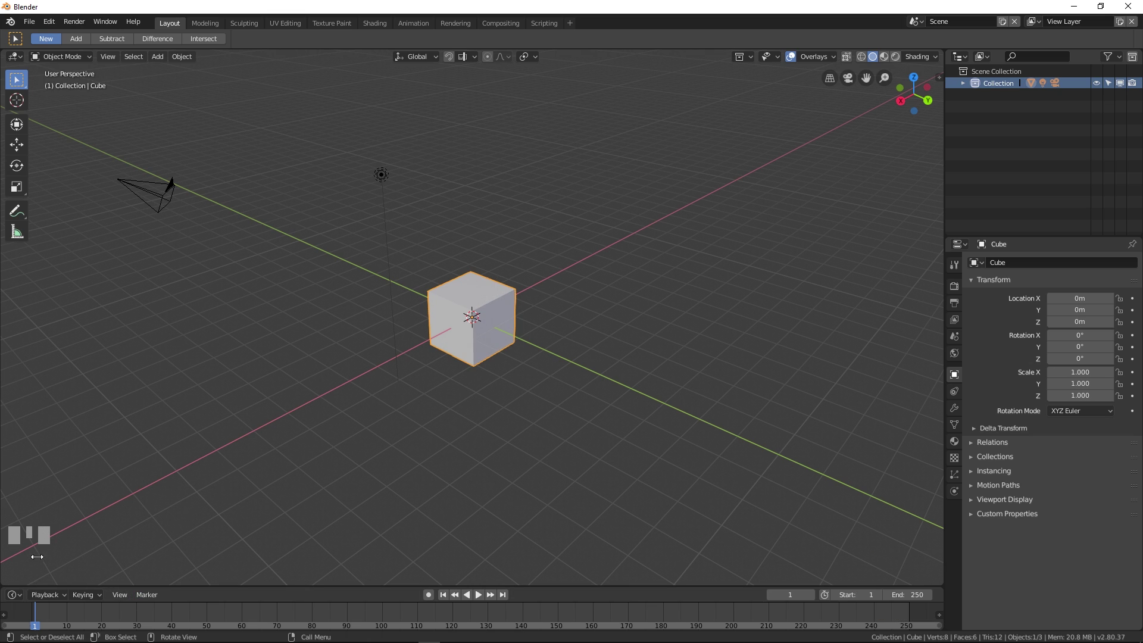
{"action": "left_click", "coordinate": [470, 471]}
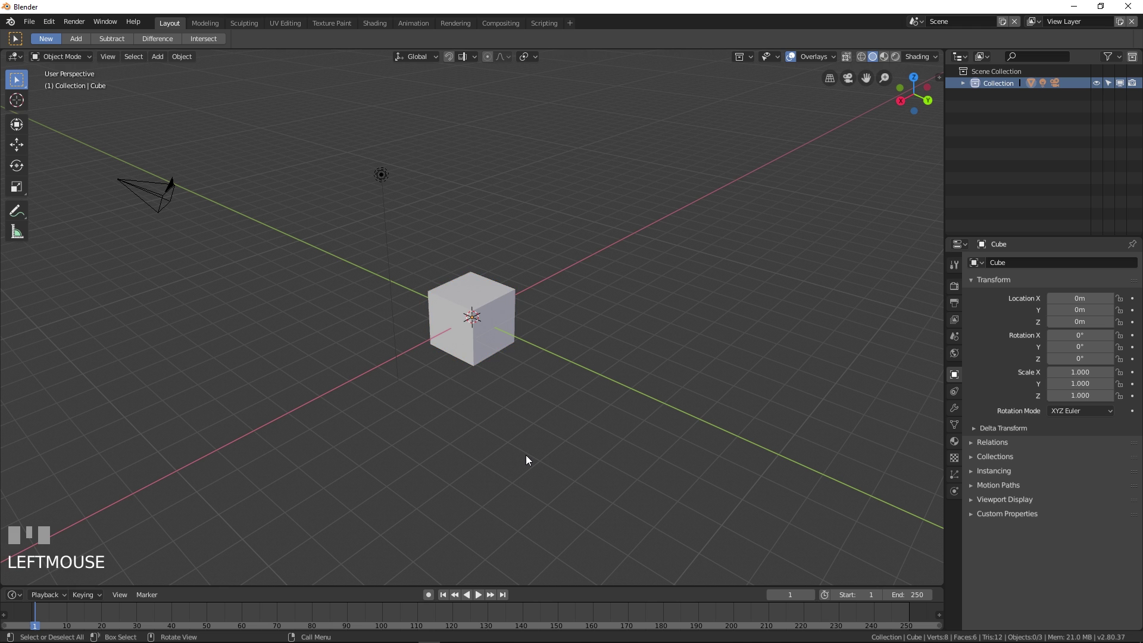
- Enable Rotate Around Selection in the interface preferences and close the preferences window
{"action": "left_click", "coordinate": [48, 22]}
{"action": "left_click", "coordinate": [75, 163]}
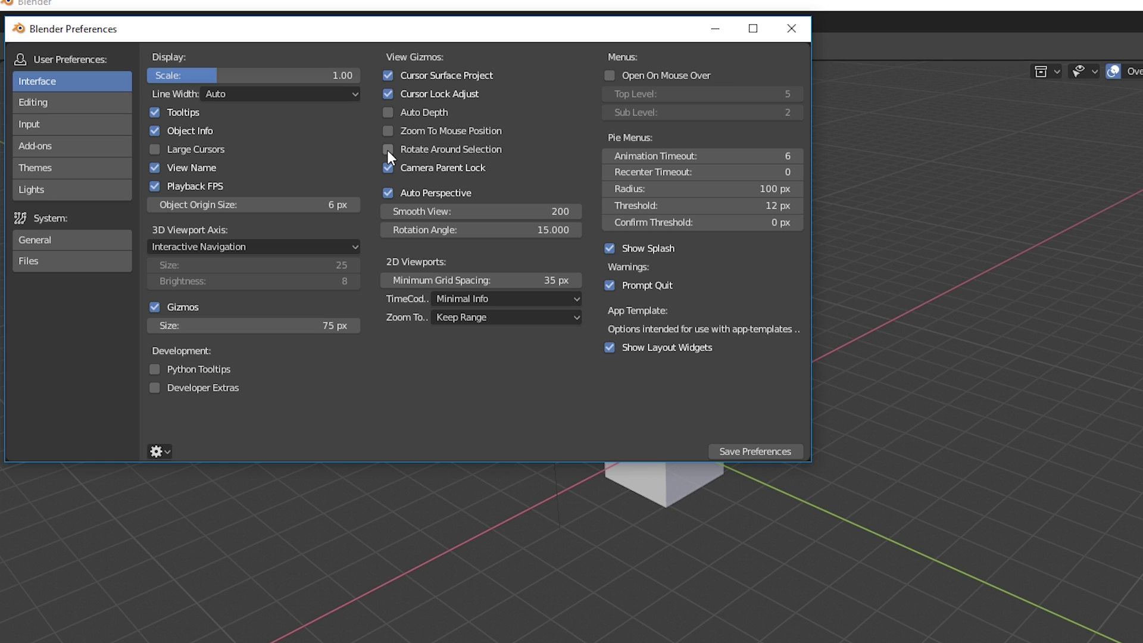
{"action": "left_click", "coordinate": [388, 149]}
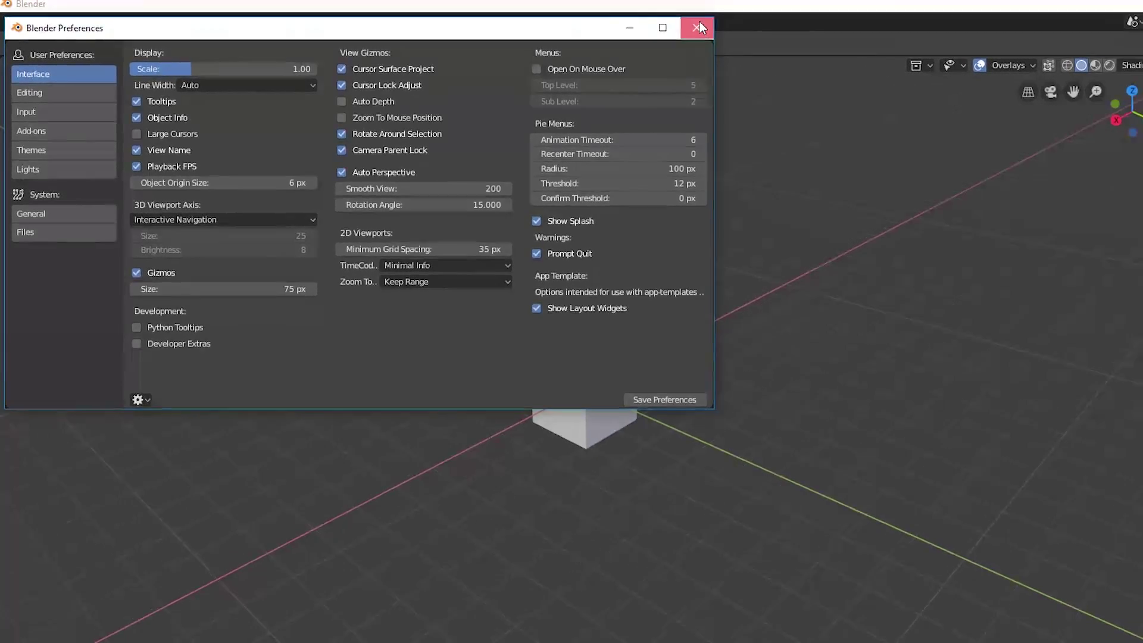
{"action": "left_click", "coordinate": [697, 27]}
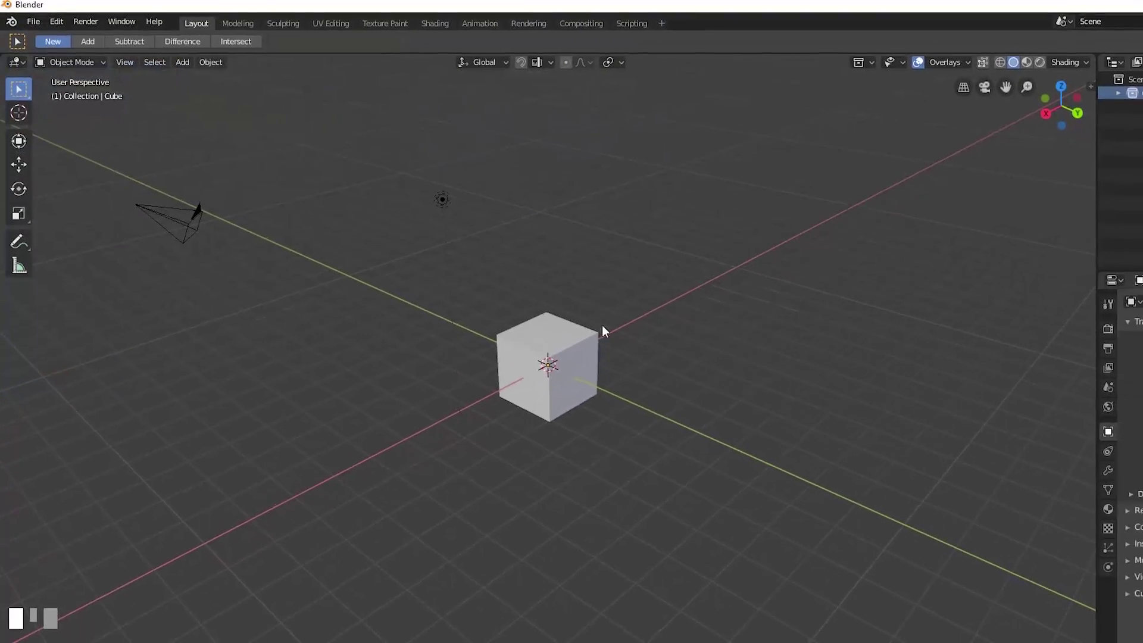
{"action": "left_click", "coordinate": [586, 417]}
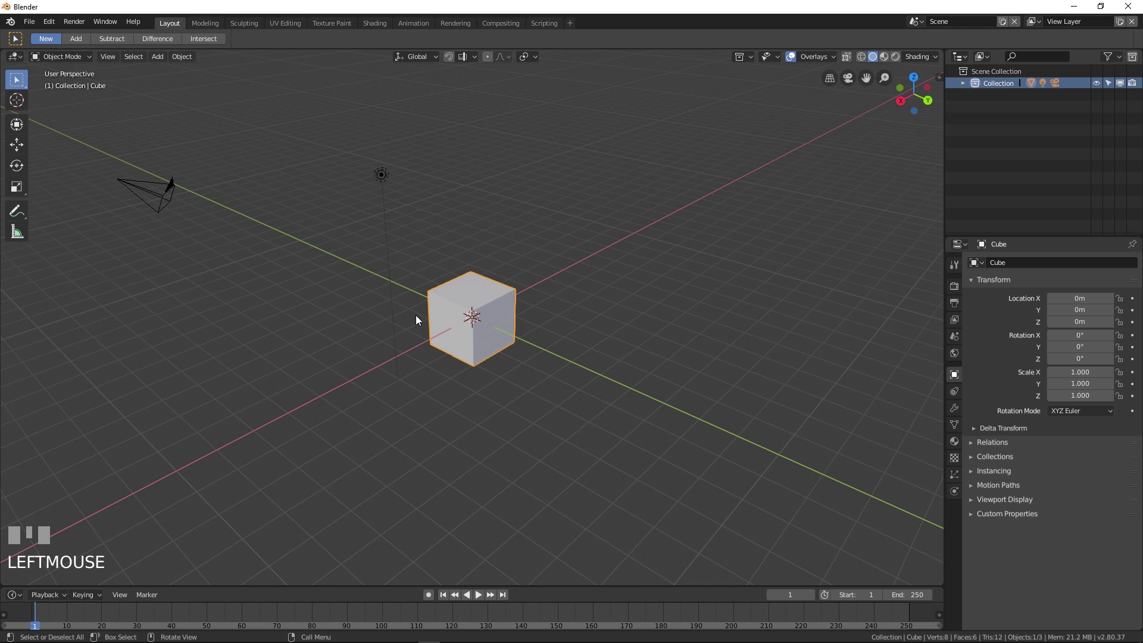
{"action": "left_click", "coordinate": [516, 381]}
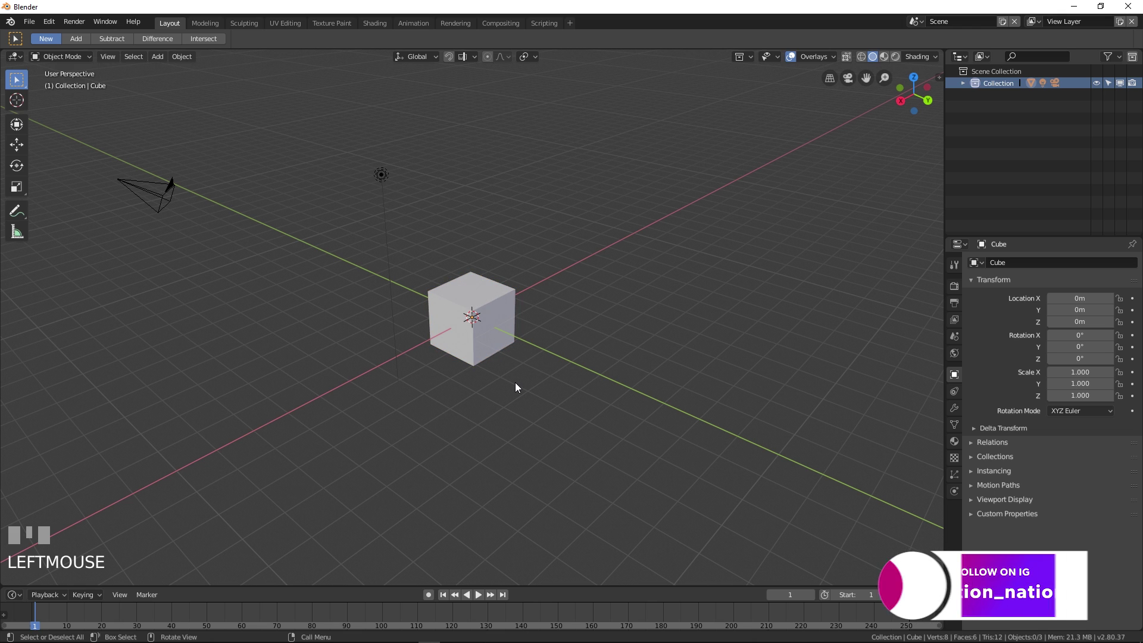
{"action": "middle_click_drag", "start_coordinate": [559, 295], "coordinate": [478, 306]}
{"action": "left_click", "coordinate": [478, 306]}
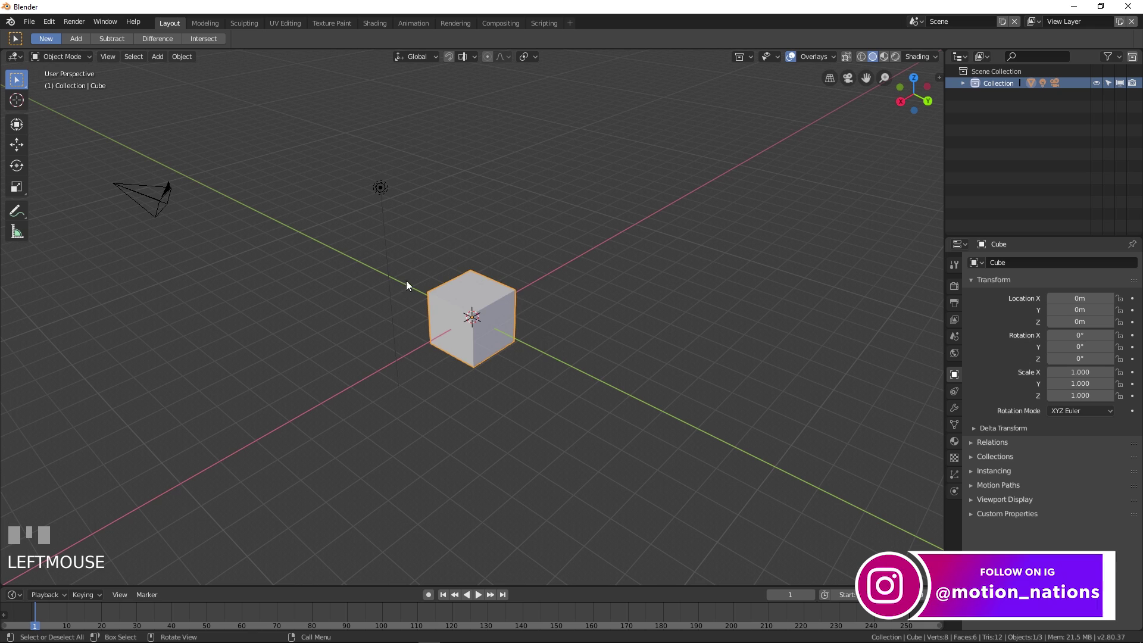
{"action": "left_click", "coordinate": [159, 199]}
{"action": "left_click", "coordinate": [381, 189]}
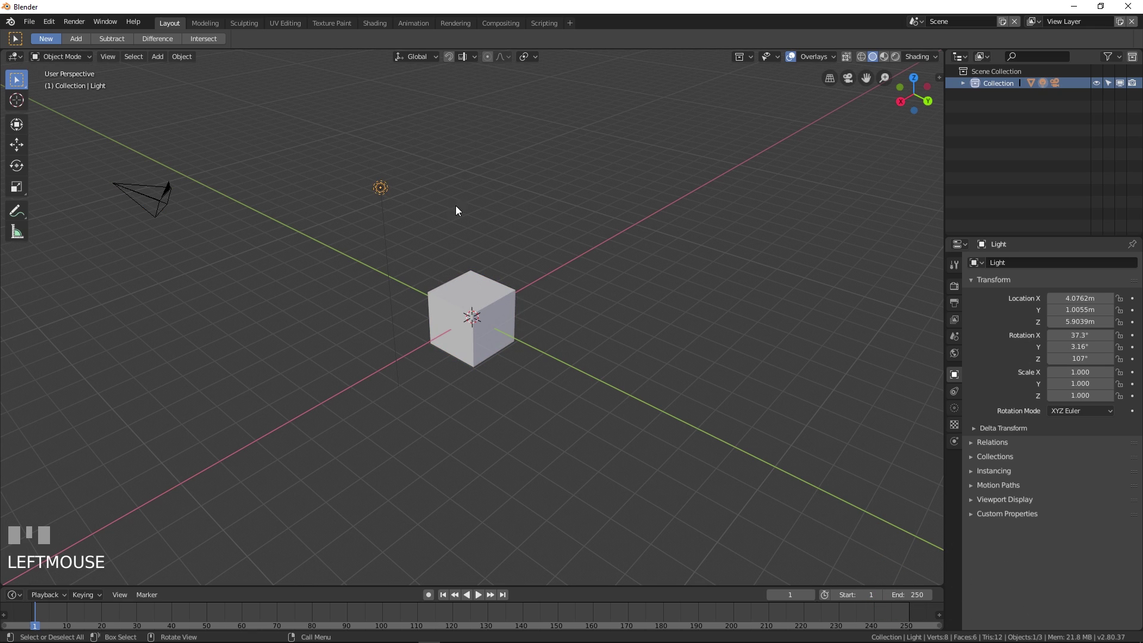
{"action": "left_click", "coordinate": [616, 257]}
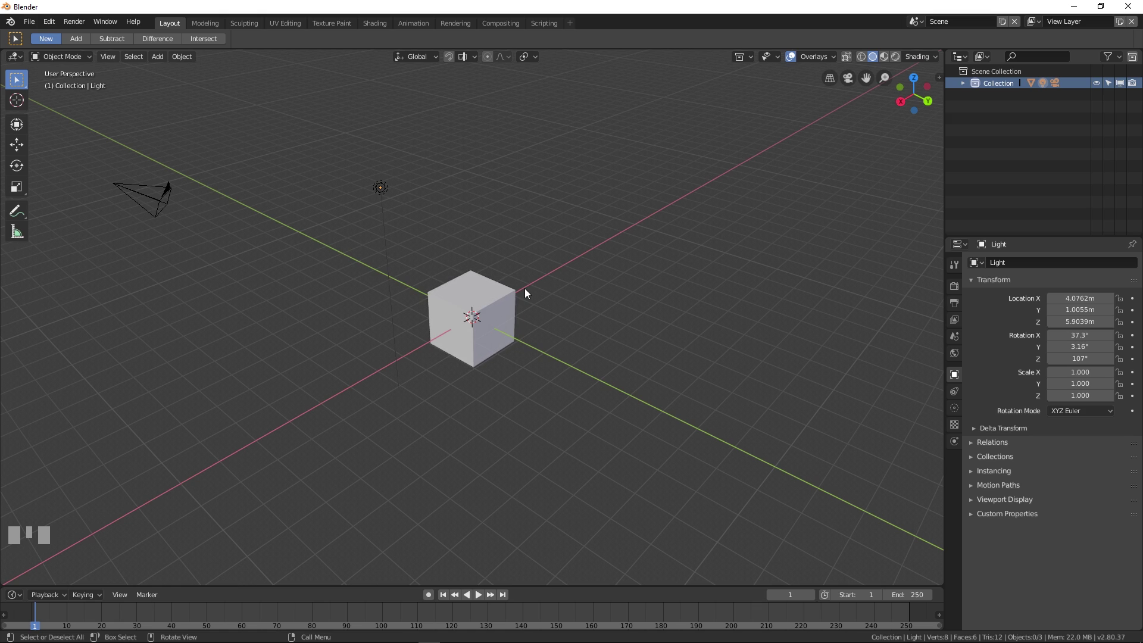
{"action": "left_click", "coordinate": [571, 321]}
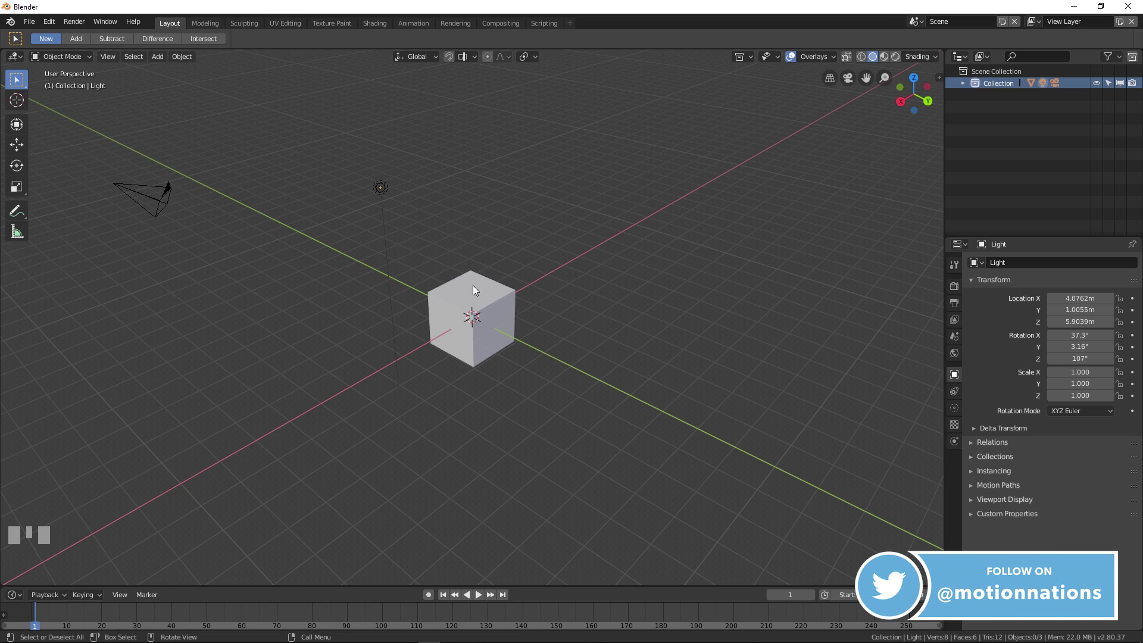
- Delete all default objects from the scene and add a text object at the origin
{"action": "key", "text": "a"}
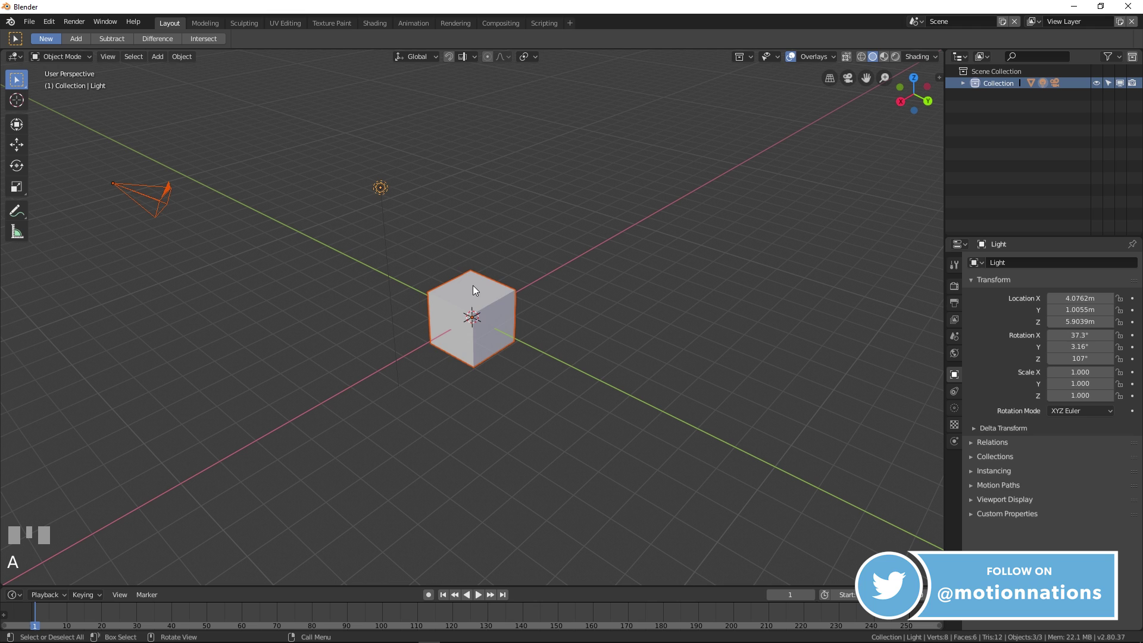
{"action": "key", "text": "Delete"}
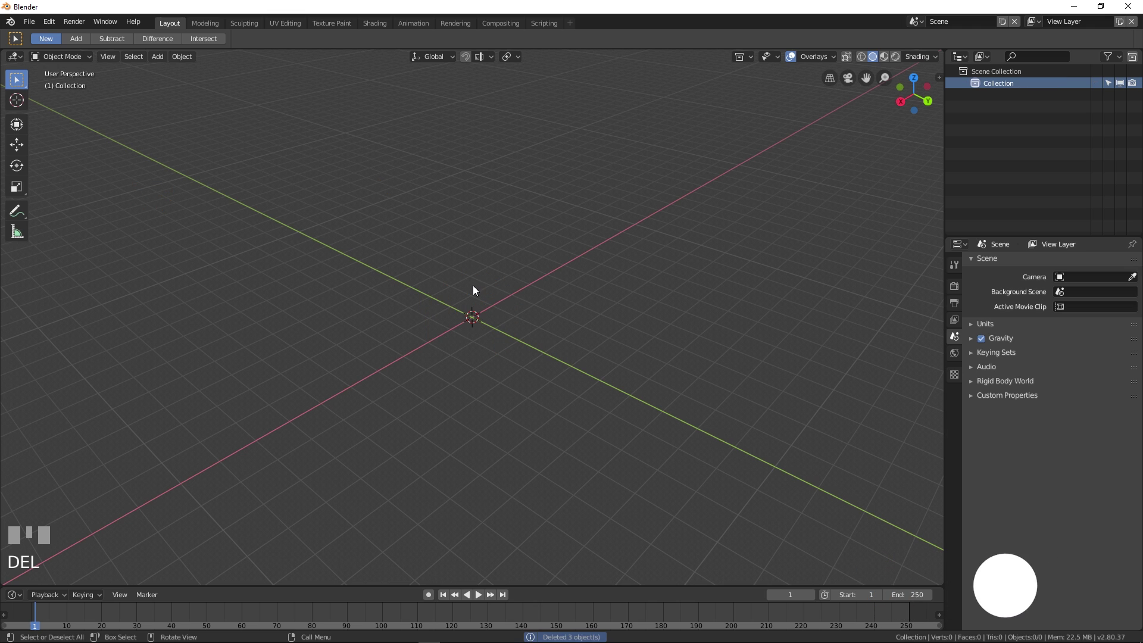
{"action": "scroll", "coordinate": [527, 308], "scroll_direction": "down", "scroll_amount": 1}
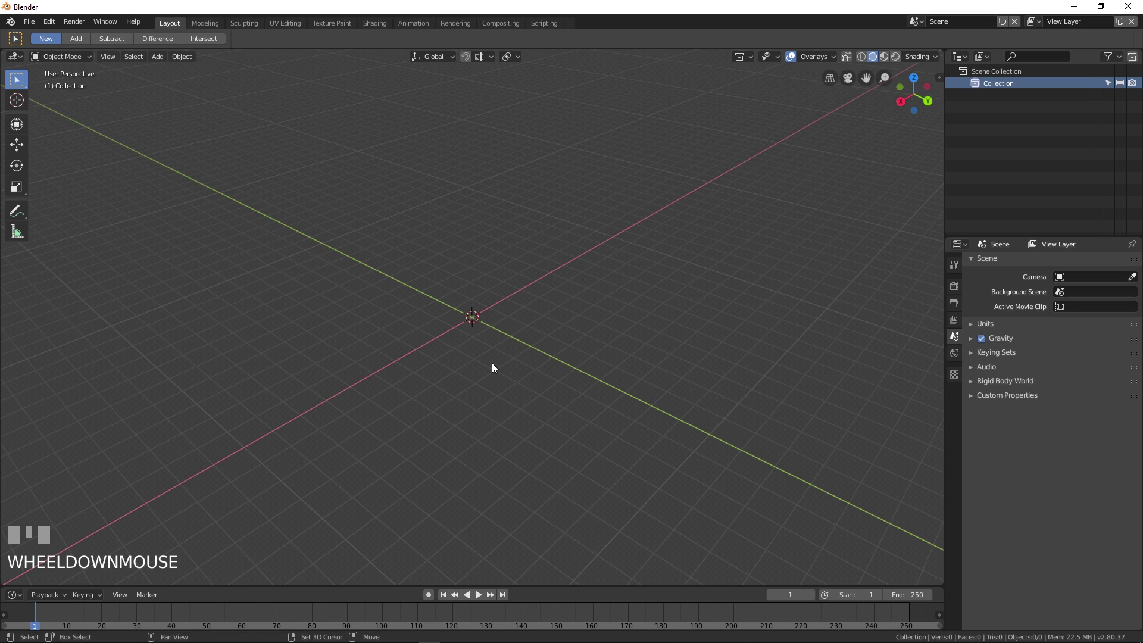
{"action": "key", "text": "shift+a"}
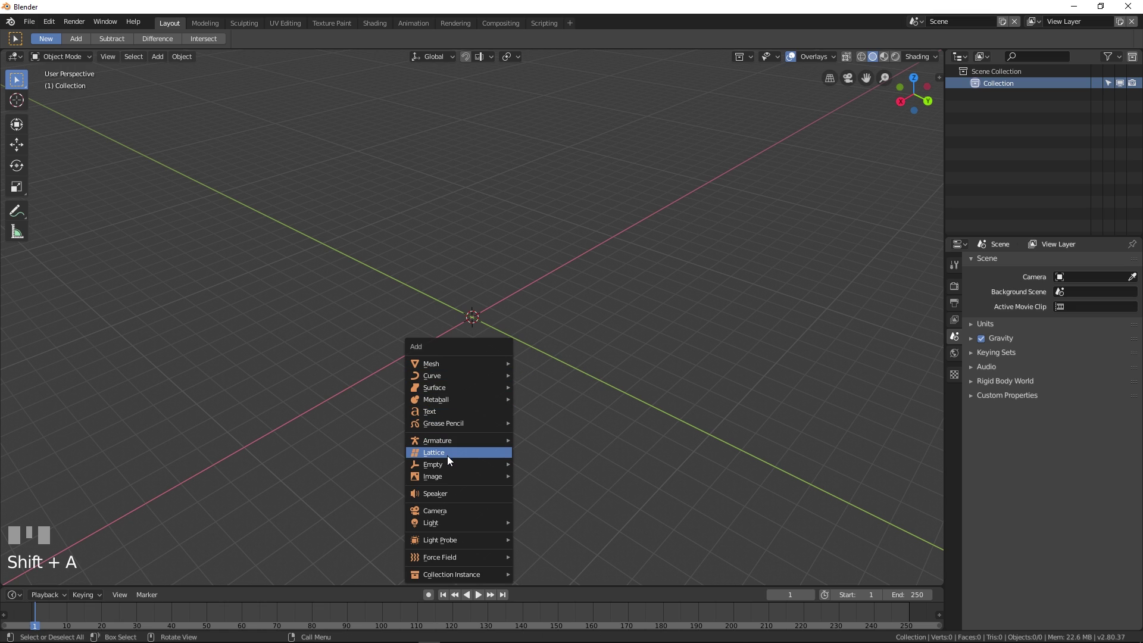
{"action": "left_click", "coordinate": [441, 411]}
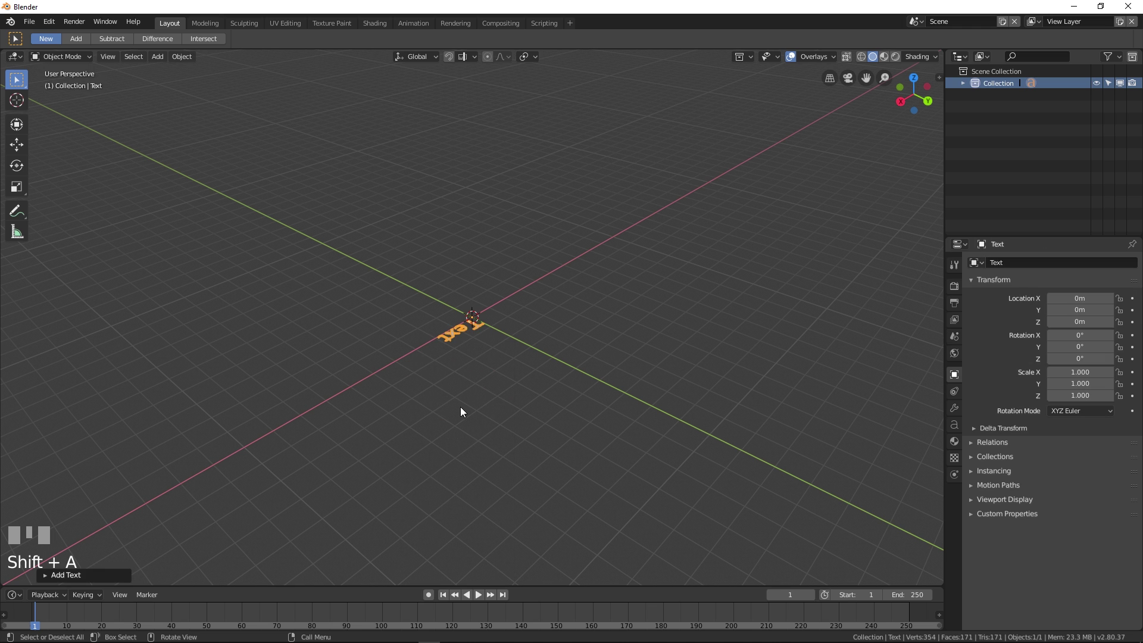
- Set both the horizontal and vertical alignment of the text to Center
{"action": "middle_click_drag", "start_coordinate": [464, 396], "coordinate": [534, 398]}
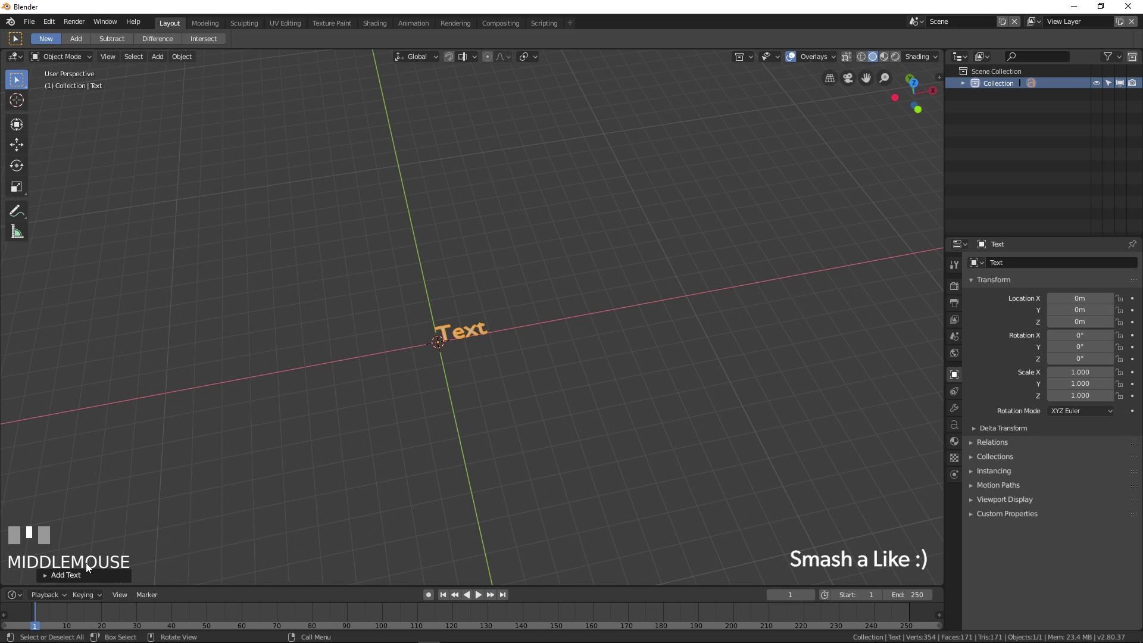
{"action": "middle_click_drag", "start_coordinate": [541, 399], "coordinate": [519, 376]}
{"action": "scroll", "coordinate": [512, 366], "scroll_direction": "up", "scroll_amount": 2}
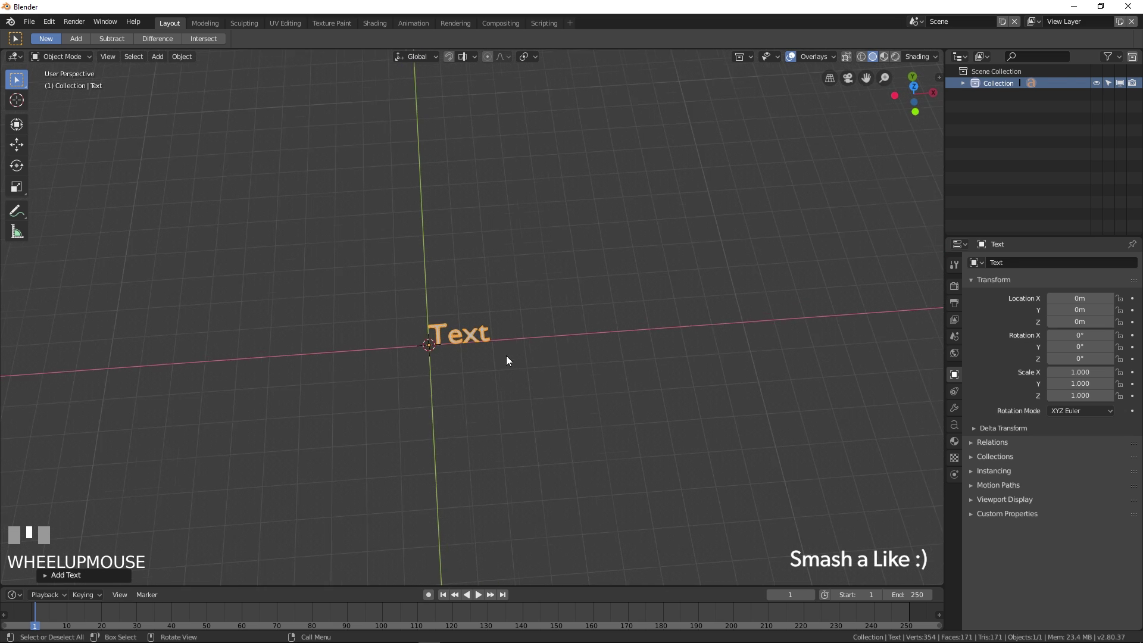
{"action": "scroll", "coordinate": [508, 359], "scroll_direction": "up", "scroll_amount": 2}
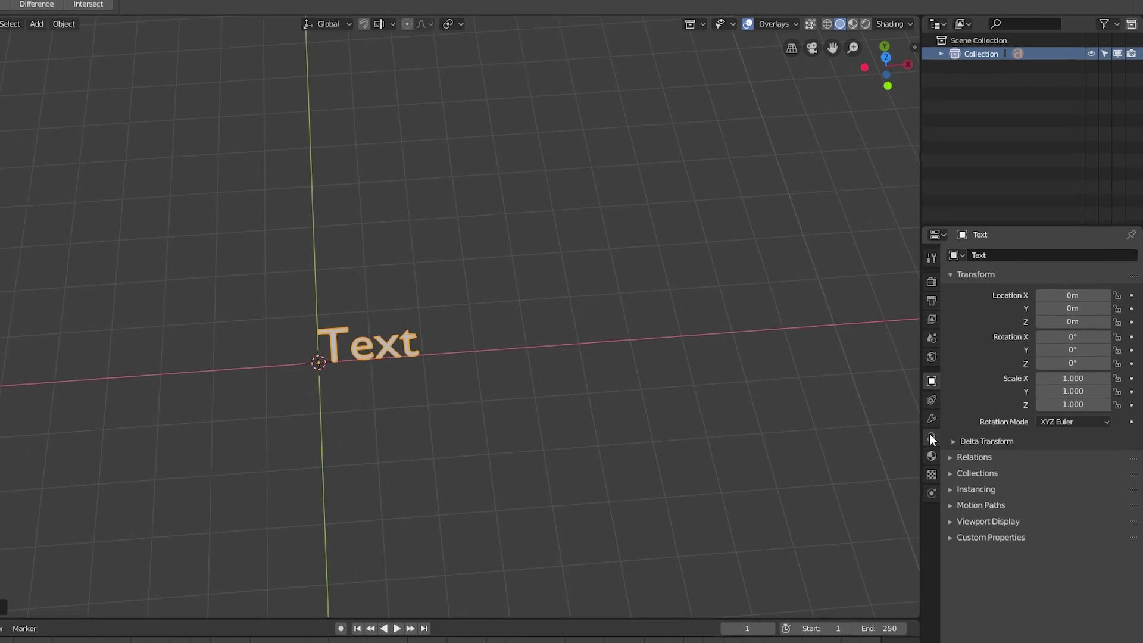
{"action": "left_click", "coordinate": [931, 439]}
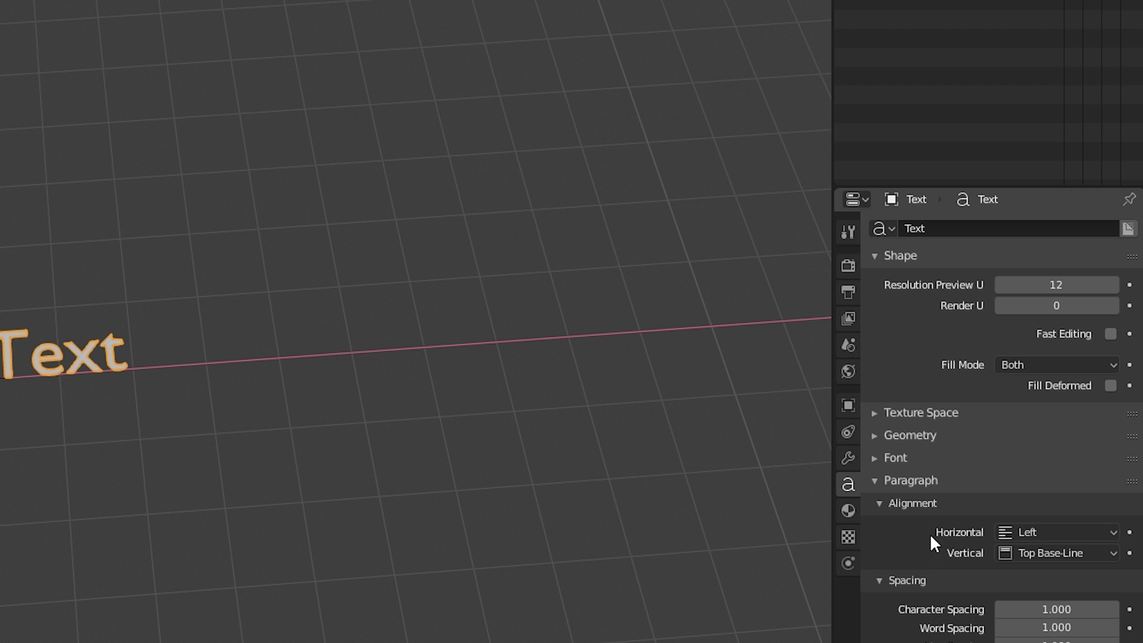
{"action": "left_click", "coordinate": [1042, 526]}
{"action": "left_click", "coordinate": [1019, 488]}
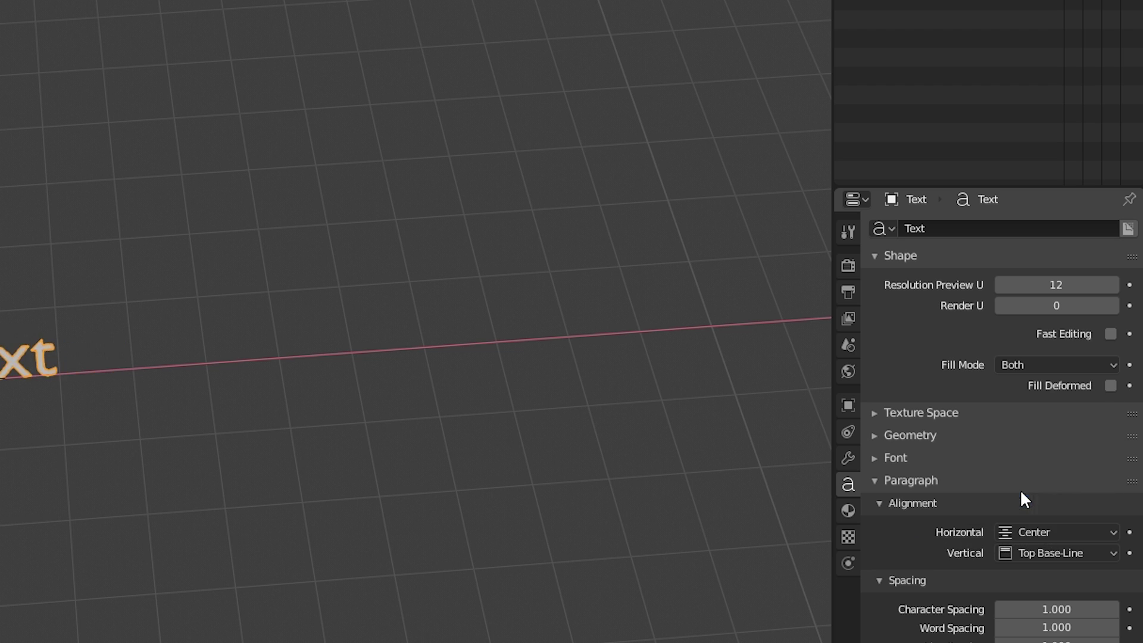
{"action": "left_click", "coordinate": [1042, 552]}
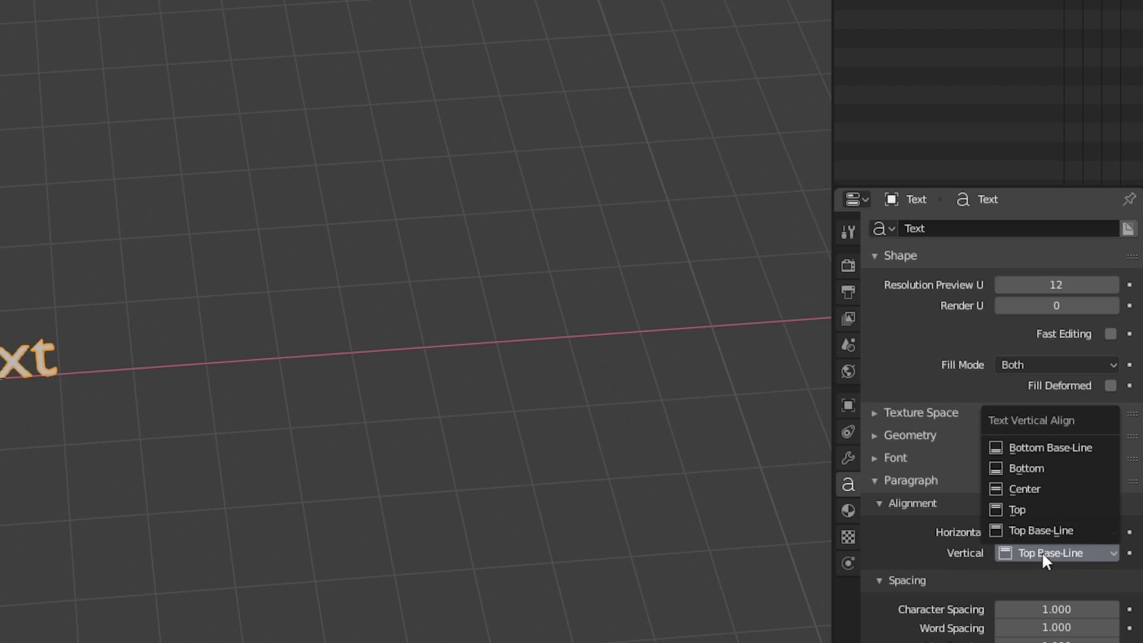
{"action": "left_click", "coordinate": [1034, 487]}
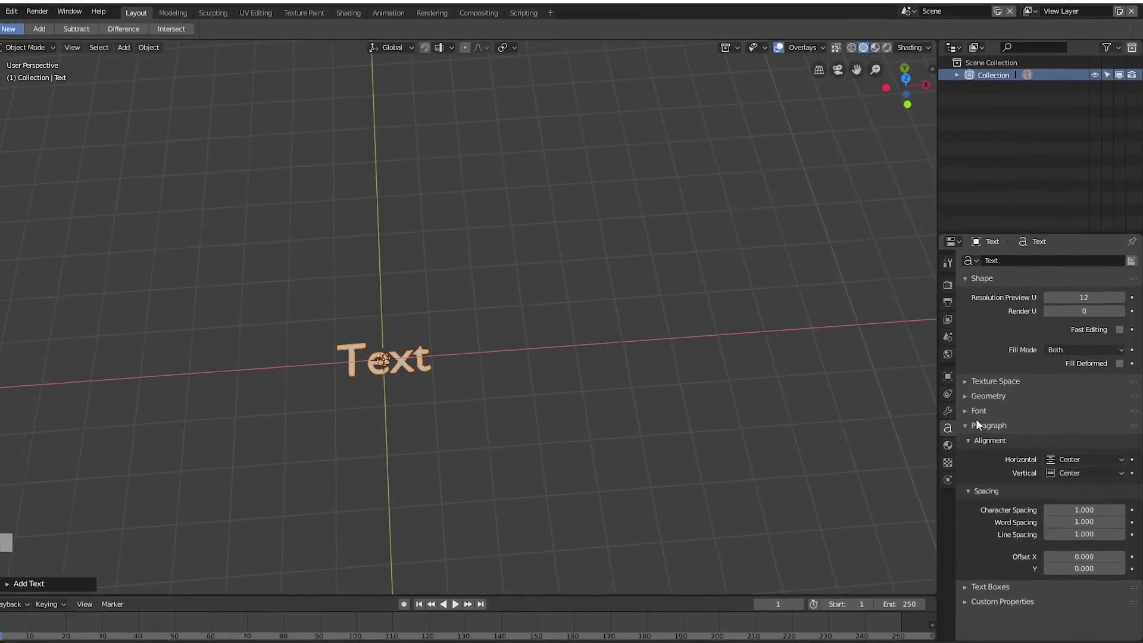
- Load Norwester-Regular as the text's regular font and rotate the text object 90° around the global X axis
{"action": "left_click", "coordinate": [973, 409]}
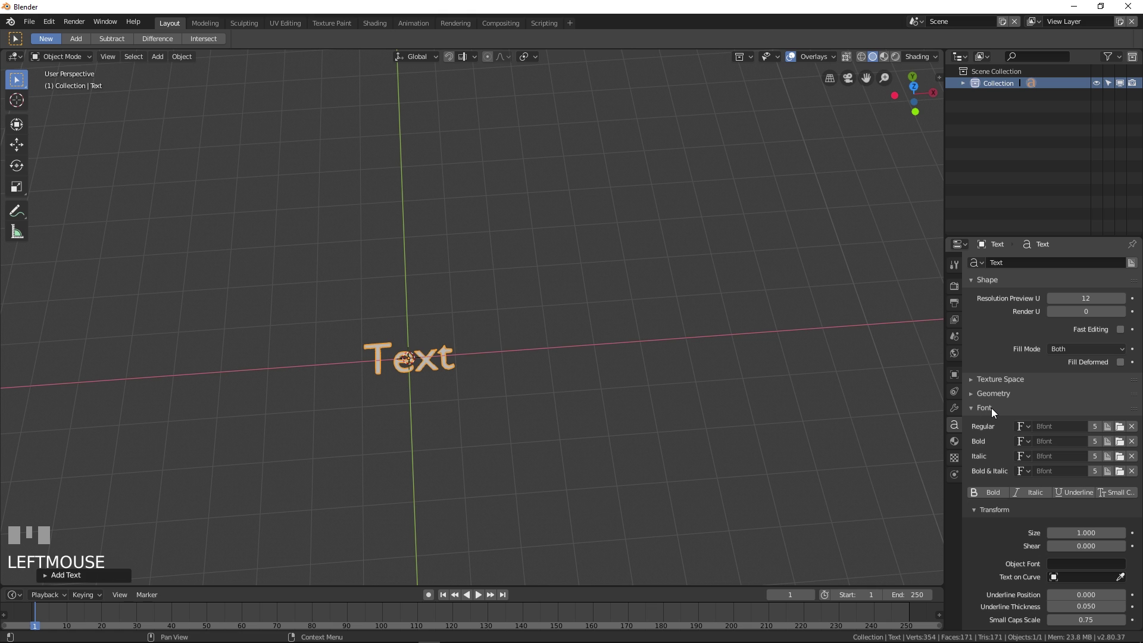
{"action": "left_click", "coordinate": [1119, 427]}
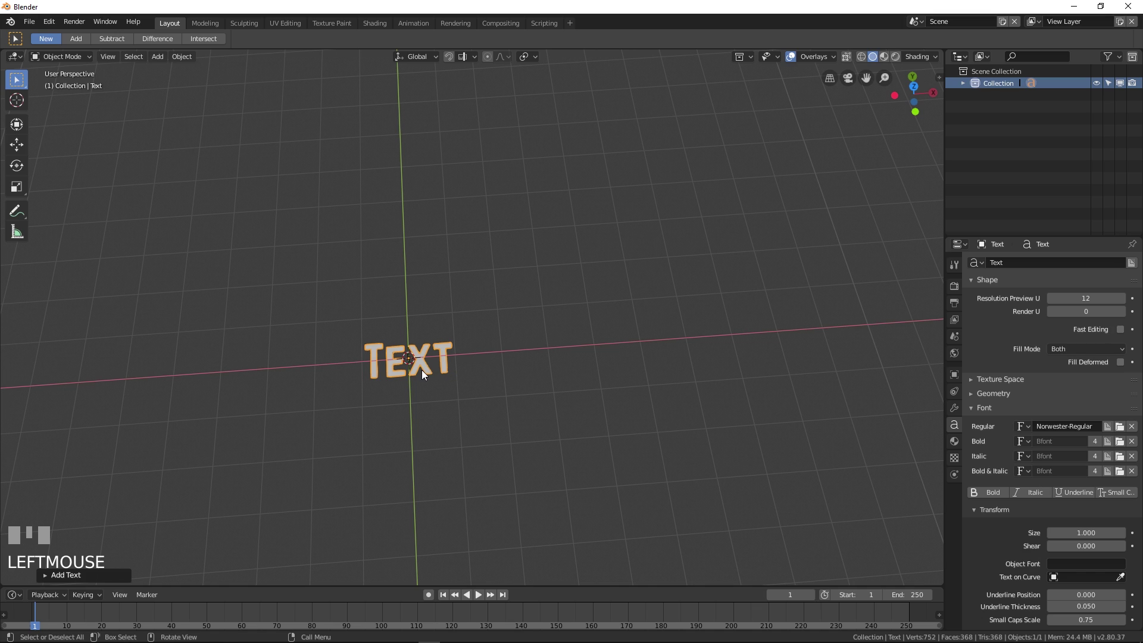
{"action": "type", "text": "rx90"}
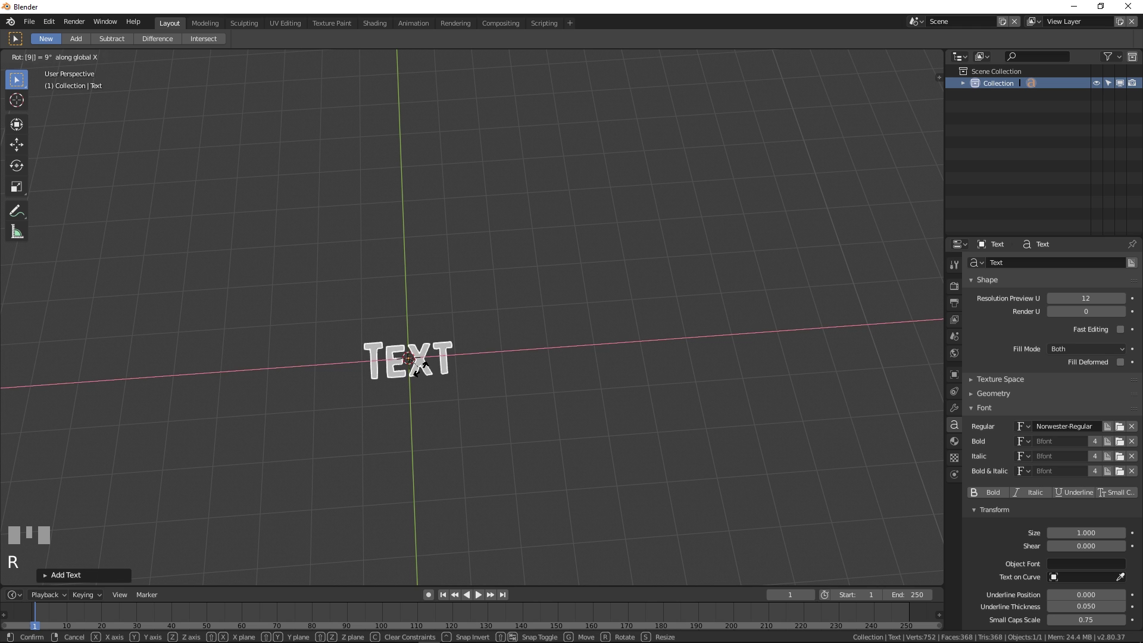
{"action": "key", "text": "Return"}
- Replace the wording of the text object with the single digit 0 and return to Object Mode
{"action": "middle_click_drag", "start_coordinate": [561, 334], "coordinate": [513, 238]}
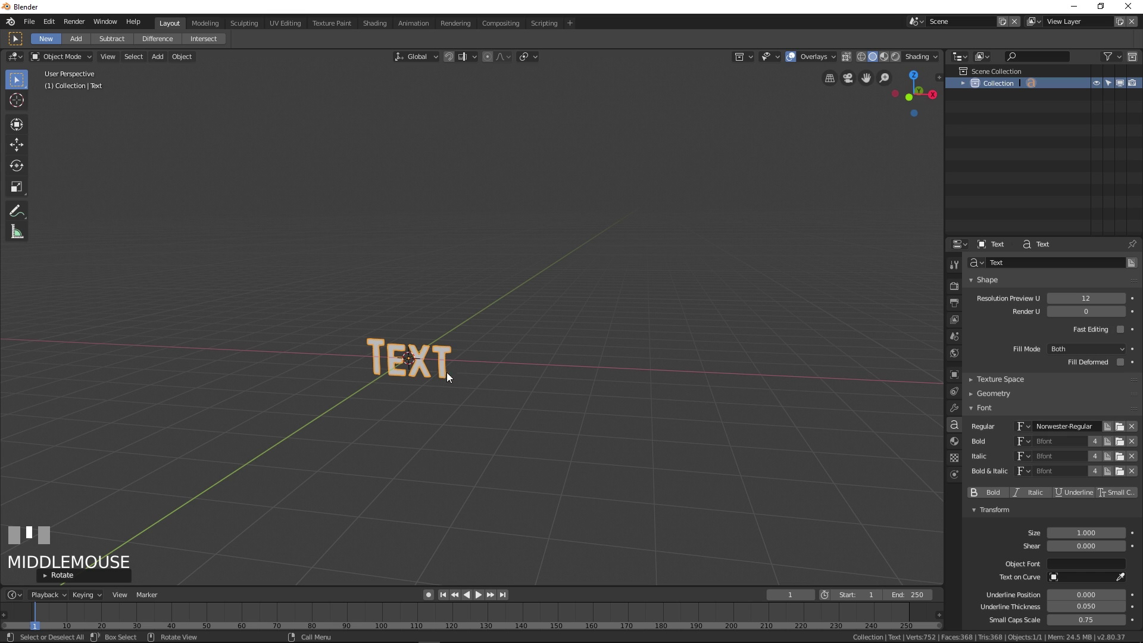
{"action": "key", "text": "Tab"}
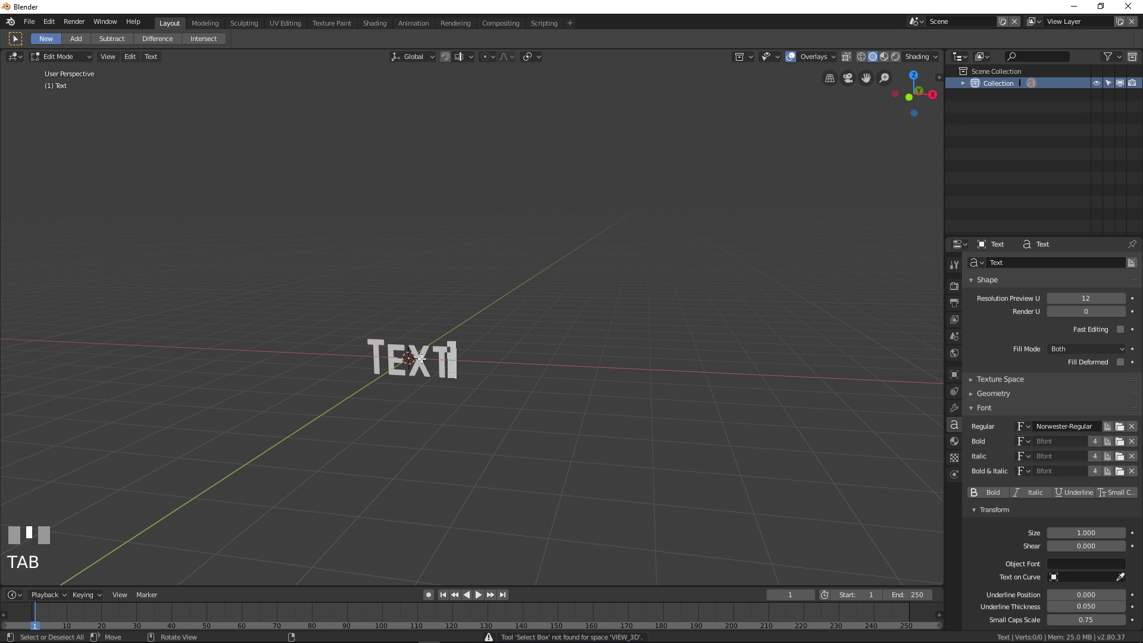
{"action": "key", "text": "BackSpace"}
{"action": "key", "text": "BackSpace"}
{"action": "key", "text": "BackSpace"}
{"action": "key", "text": "BackSpace"}
{"action": "type", "text": "0"}
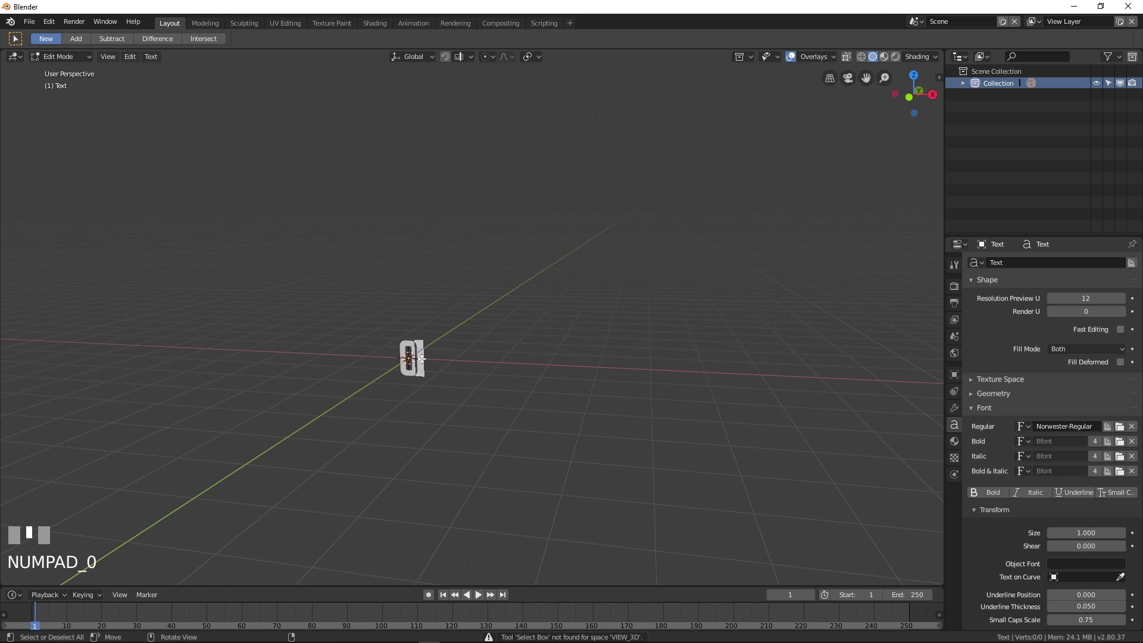
{"action": "key", "text": "Tab"}
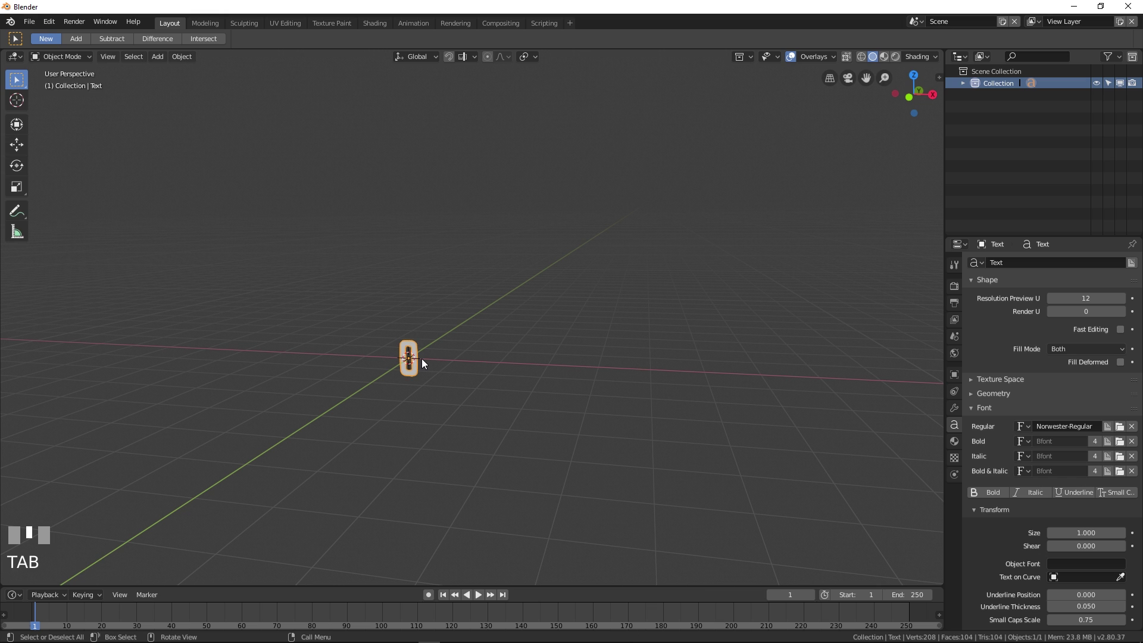
- Expand the text's Geometry settings and set the extrusion of the 0 to 0.1 m
{"action": "scroll", "coordinate": [377, 385], "scroll_direction": "up", "scroll_amount": 4}
{"action": "middle_click_drag", "start_coordinate": [376, 385], "coordinate": [466, 369]}
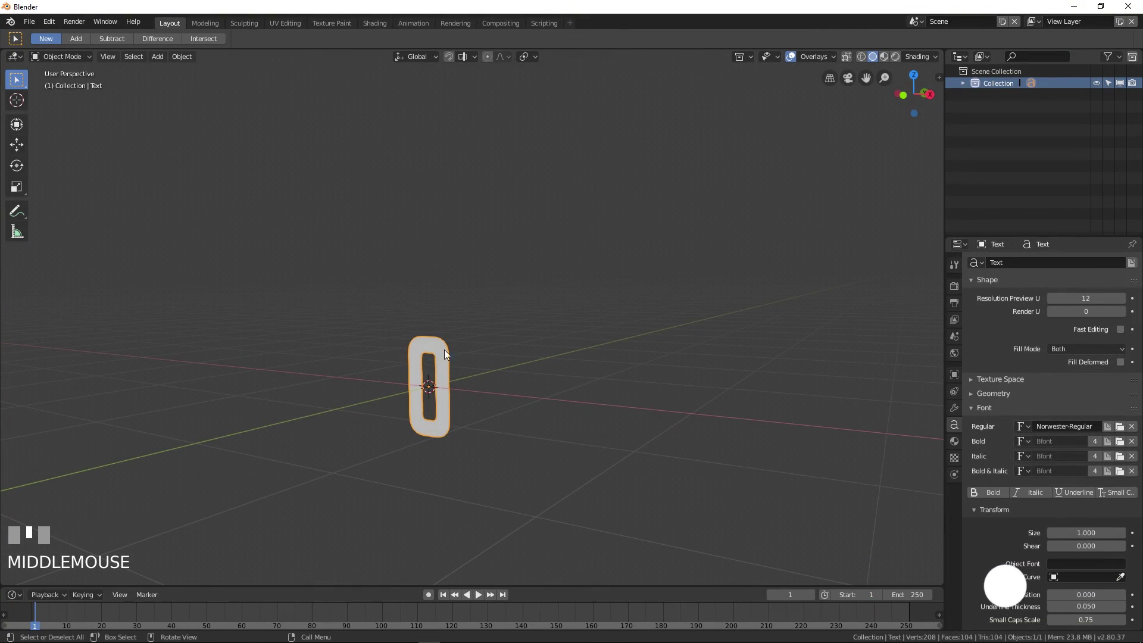
{"action": "left_click", "coordinate": [975, 394]}
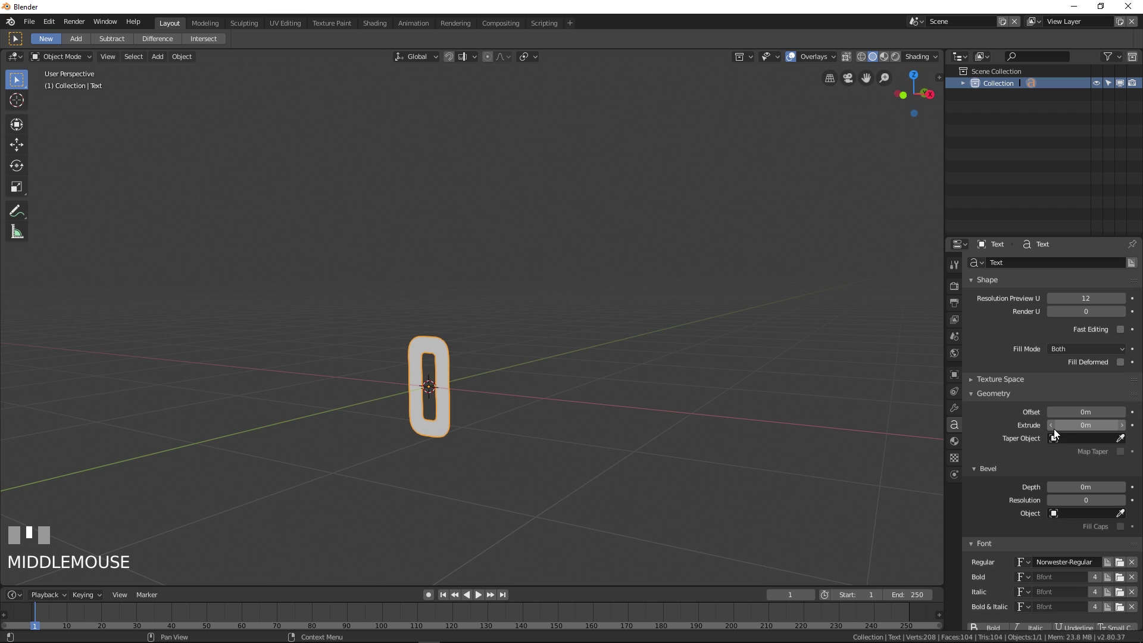
{"action": "left_click", "coordinate": [1079, 428]}
{"action": "type", "text": ".1"}
{"action": "left_click", "coordinate": [1122, 412]}
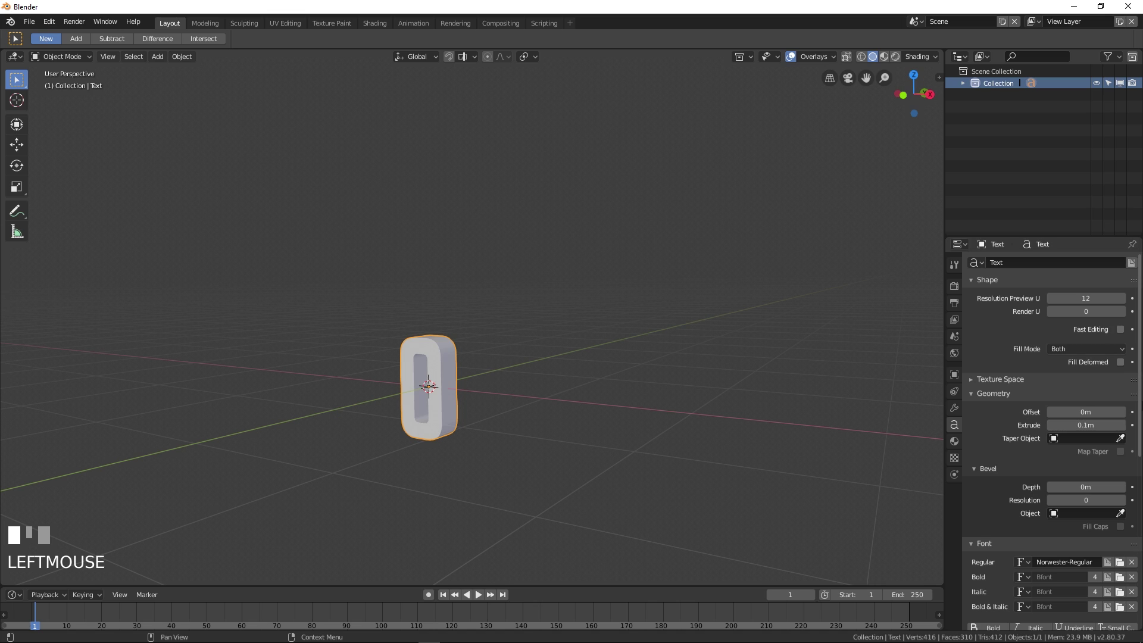
- Increase the extrusion of the 0 to 0.15 m
{"action": "left_click", "coordinate": [1084, 422]}
{"action": "type", "text": "."}
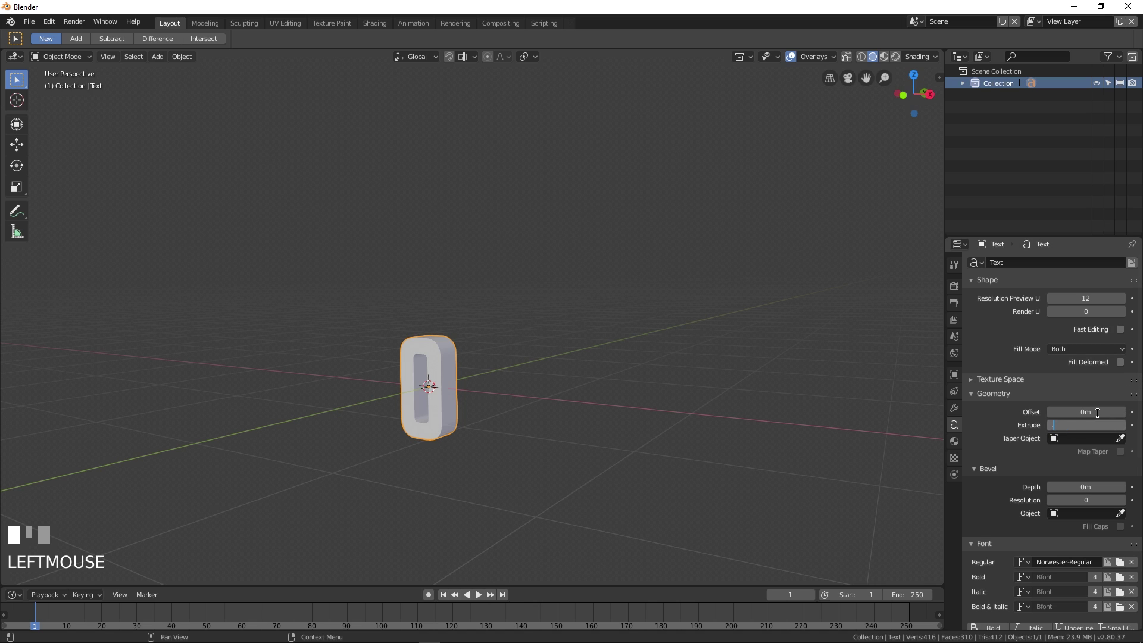
{"action": "type", "text": "15"}
{"action": "left_click", "coordinate": [1098, 413]}
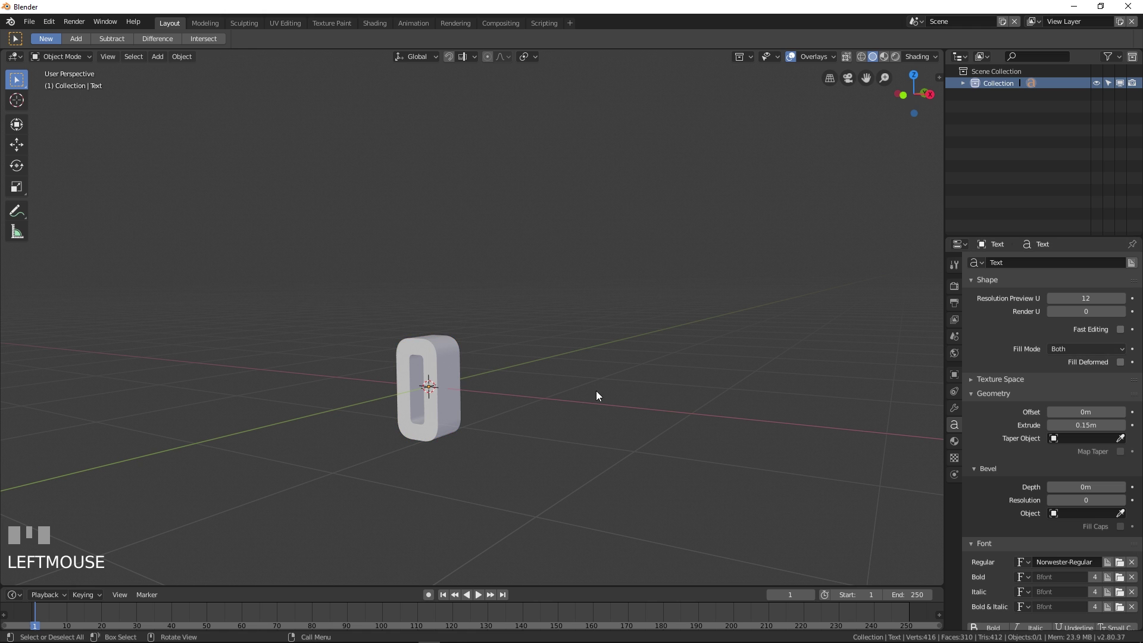
{"action": "middle_click_drag", "start_coordinate": [496, 424], "coordinate": [574, 374]}
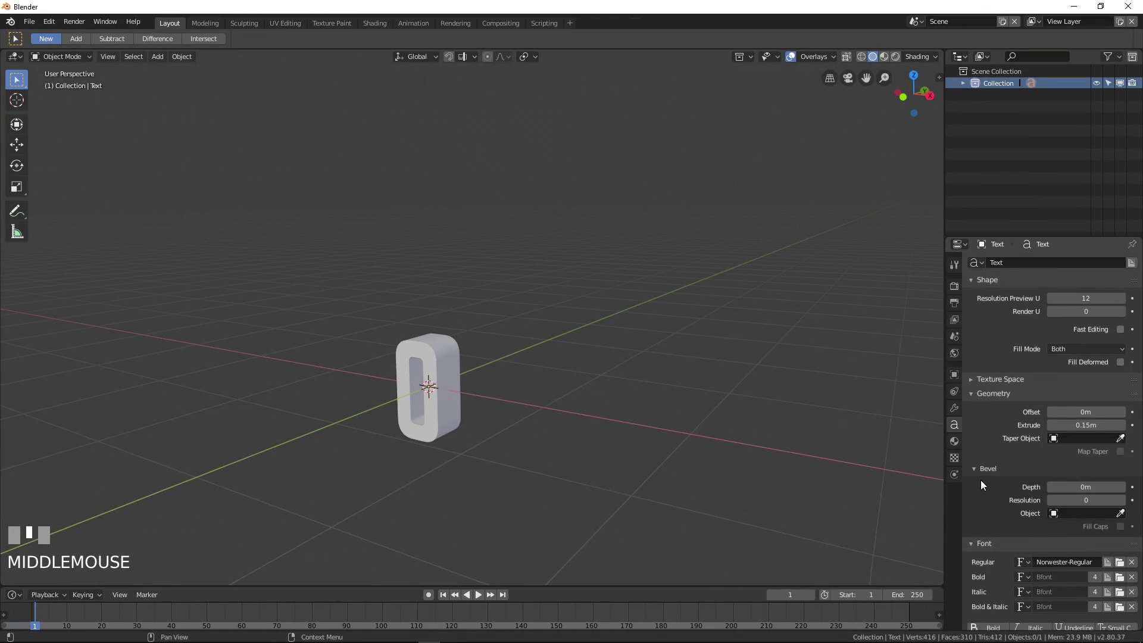
- Select the 0 text object and try a bevel depth of 0.1 m
{"action": "scroll", "coordinate": [470, 365], "scroll_direction": "up", "scroll_amount": 3}
{"action": "middle_click_drag", "start_coordinate": [512, 387], "coordinate": [622, 370]}
{"action": "left_click", "coordinate": [499, 382]}
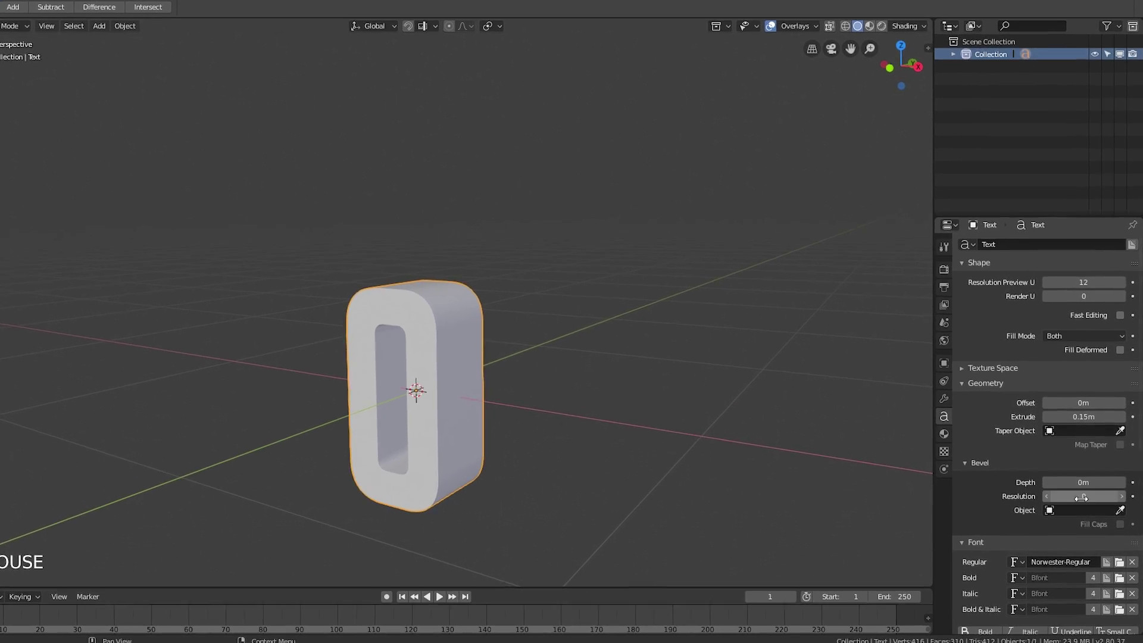
{"action": "double_click", "coordinate": [1074, 478]}
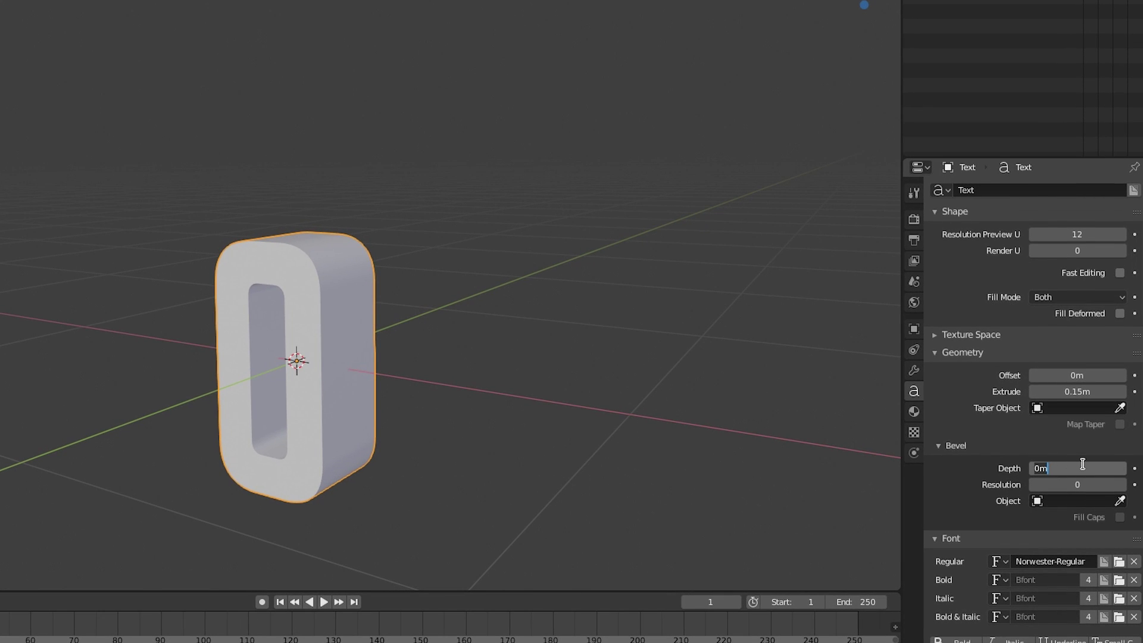
{"action": "type", "text": ".1"}
{"action": "key", "text": "Return"}
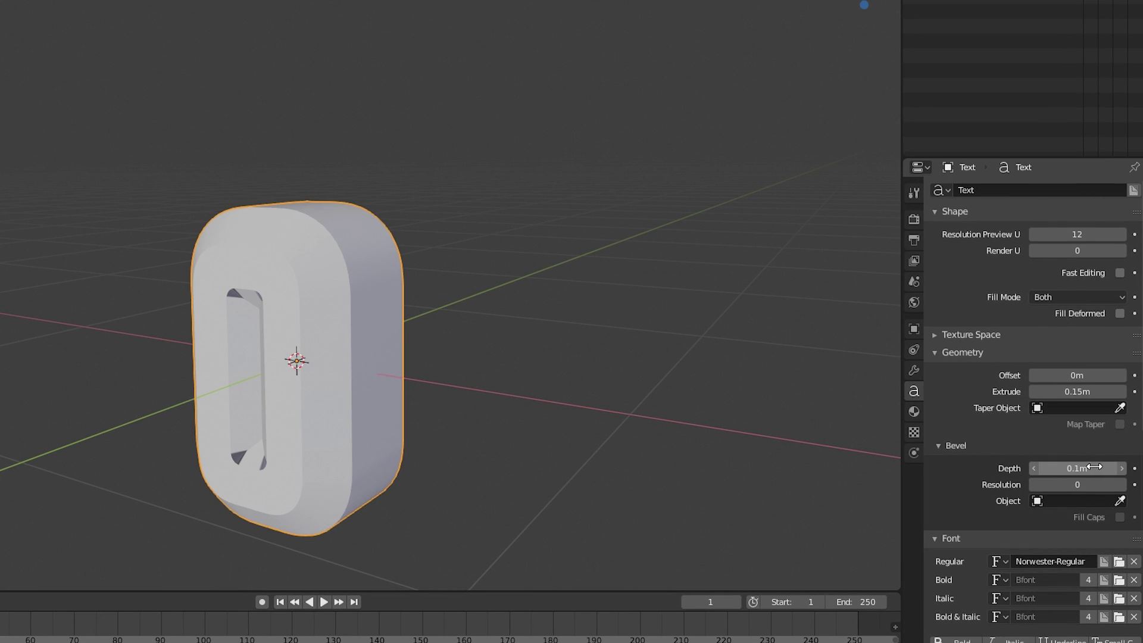
- Set the bevel depth of the 0 to 0.01 m and inspect its bevelled edges up close
{"action": "double_click", "coordinate": [1092, 466]}
{"action": "type", "text": ".01"}
{"action": "key", "text": "Return"}
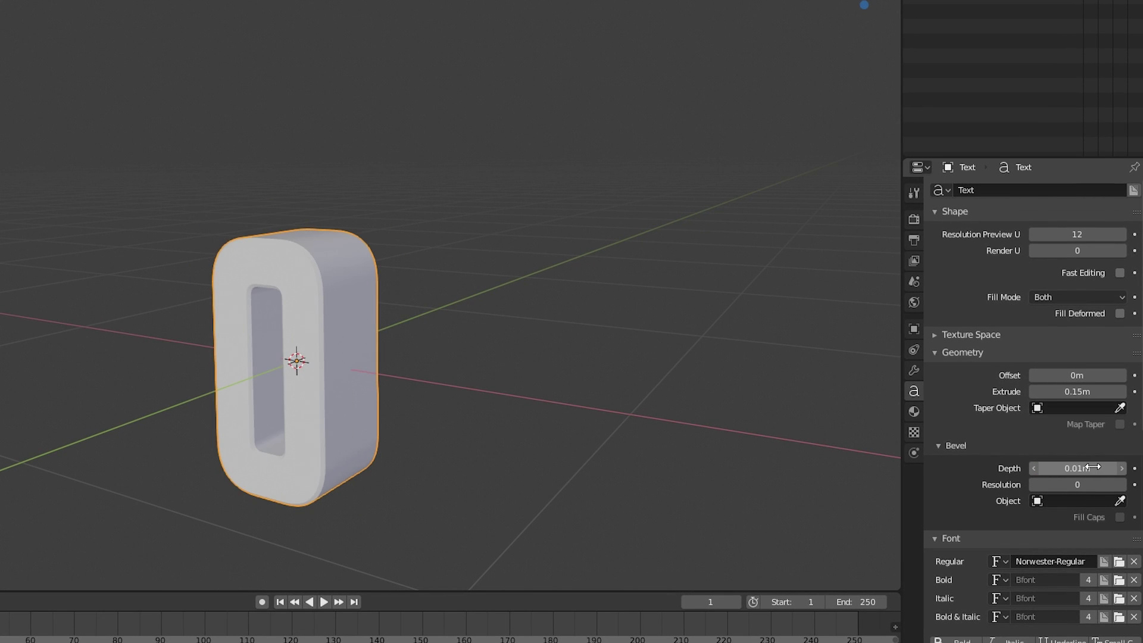
{"action": "scroll", "coordinate": [344, 340], "scroll_direction": "up", "scroll_amount": 5}
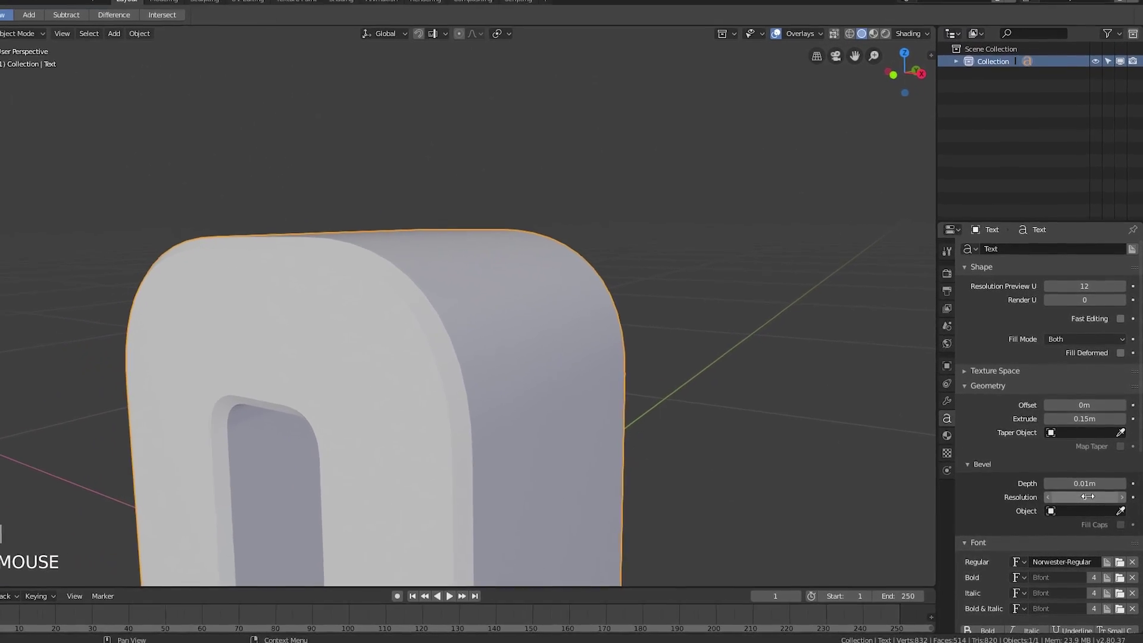
{"action": "scroll", "coordinate": [340, 290], "scroll_direction": "down", "scroll_amount": 3}
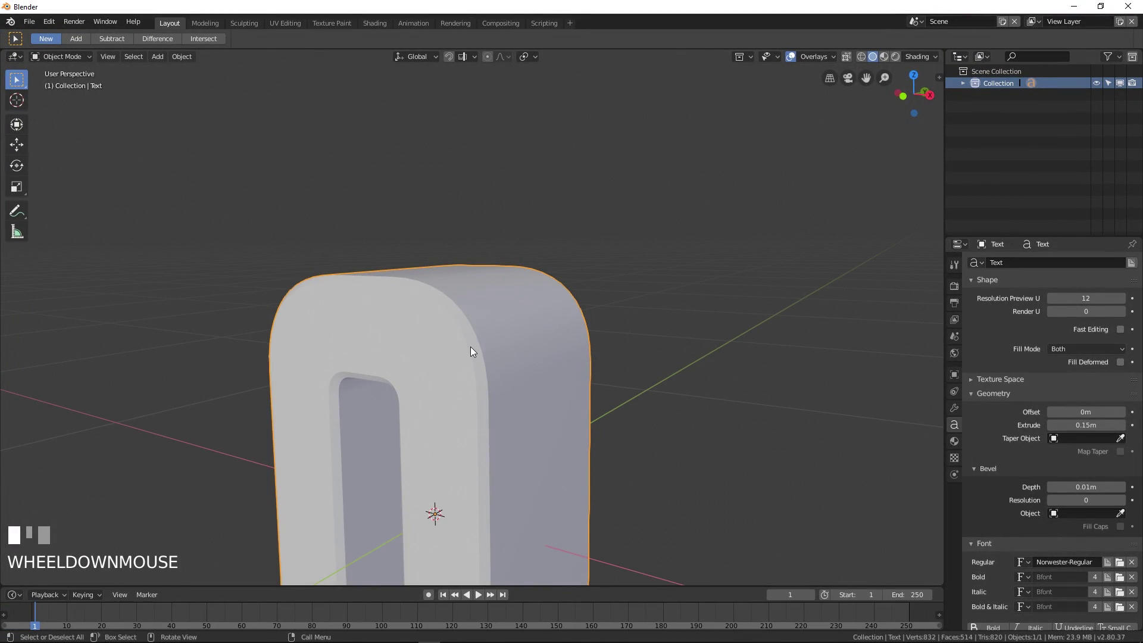
{"action": "middle_click_drag", "start_coordinate": [636, 385], "coordinate": [579, 385]}
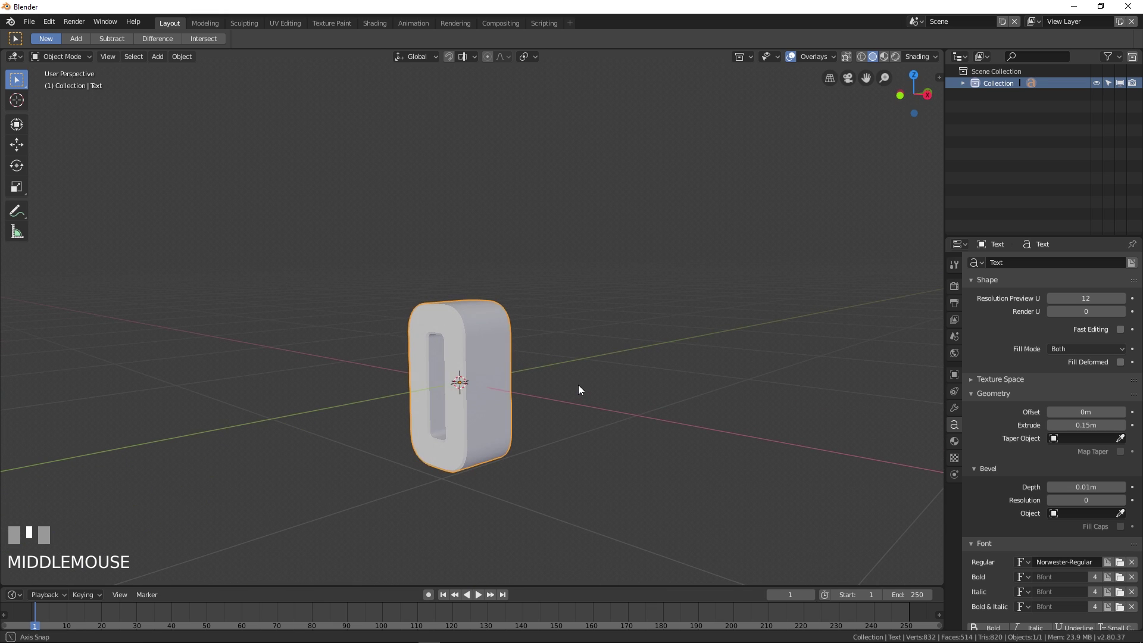
{"action": "scroll", "coordinate": [579, 389], "scroll_direction": "down", "scroll_amount": 2}
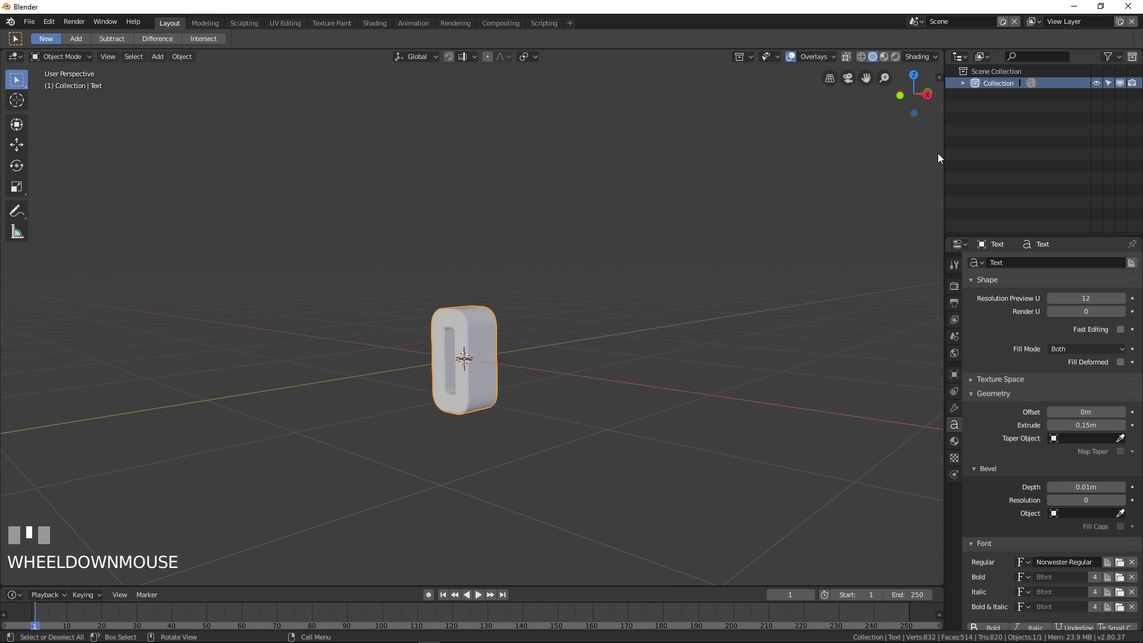
- Expand the Collection in the outliner, select its Text object and clear the selection again
{"action": "left_click", "coordinate": [963, 83]}
{"action": "left_click", "coordinate": [1002, 96]}
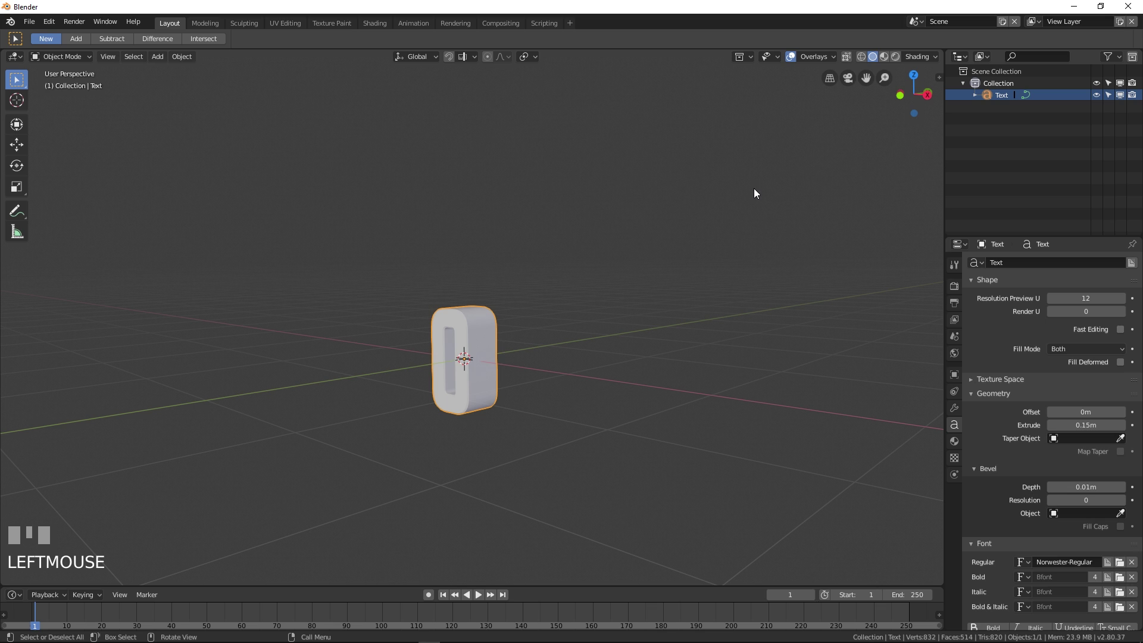
{"action": "left_click", "coordinate": [729, 202]}
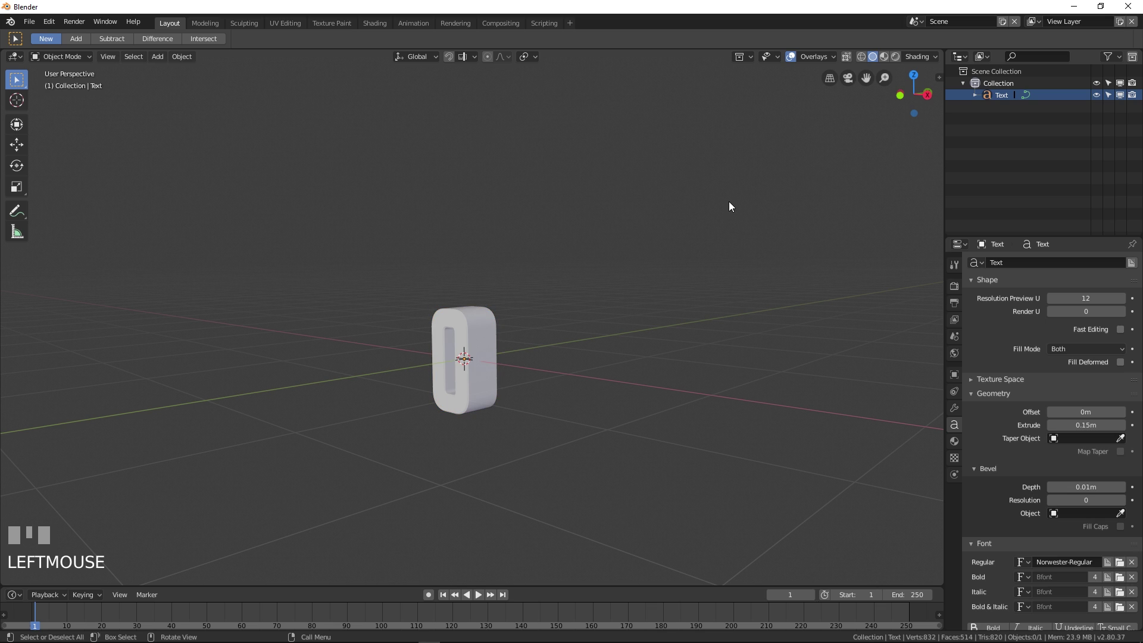
- Show the object's transform properties in the 3D viewport and enlarge the timeline area
{"action": "key", "text": "n"}
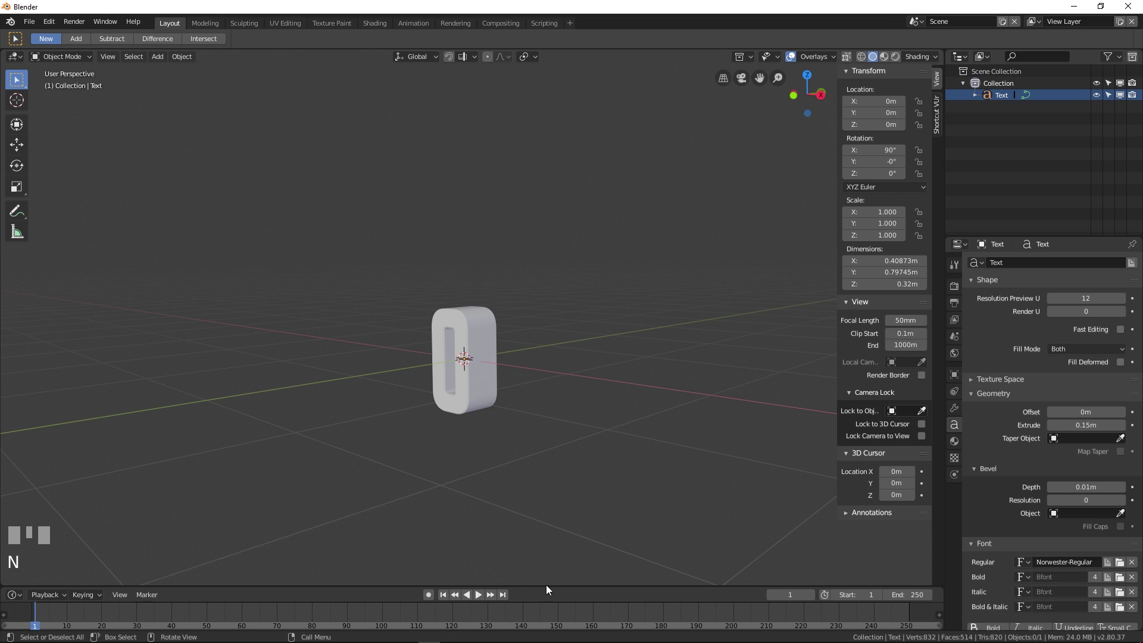
{"action": "left_click_drag", "start_coordinate": [545, 586], "coordinate": [563, 529]}
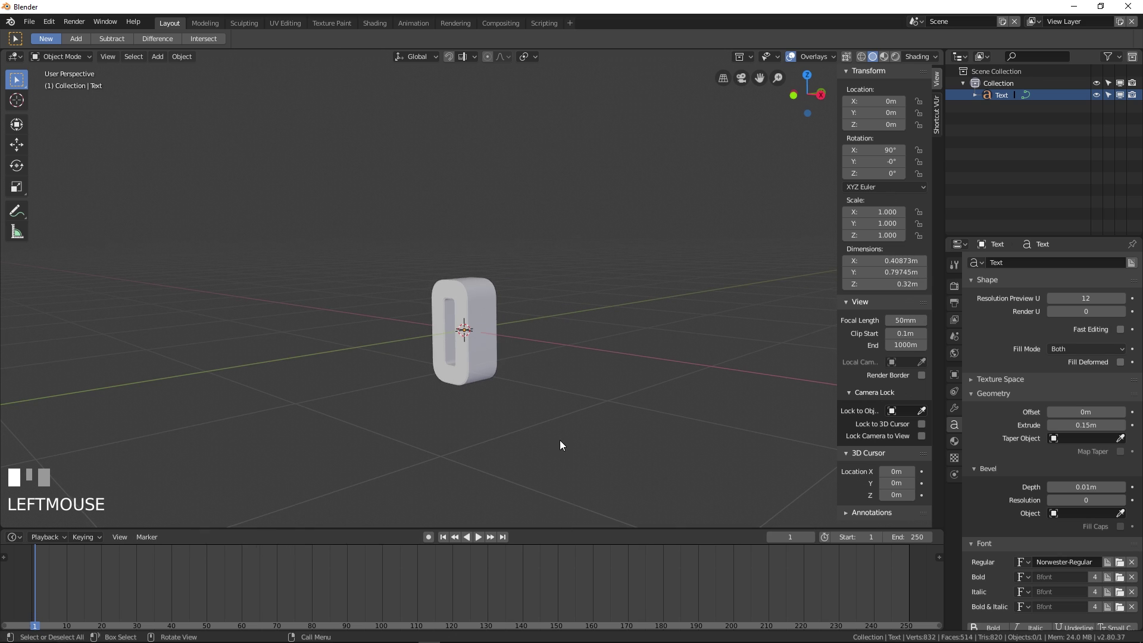
{"action": "middle_click_drag", "start_coordinate": [560, 441], "coordinate": [599, 426]}
- Select the 0 and insert a rotation keyframe at frame 1 with its X rotation at 90°
{"action": "left_click", "coordinate": [481, 312]}
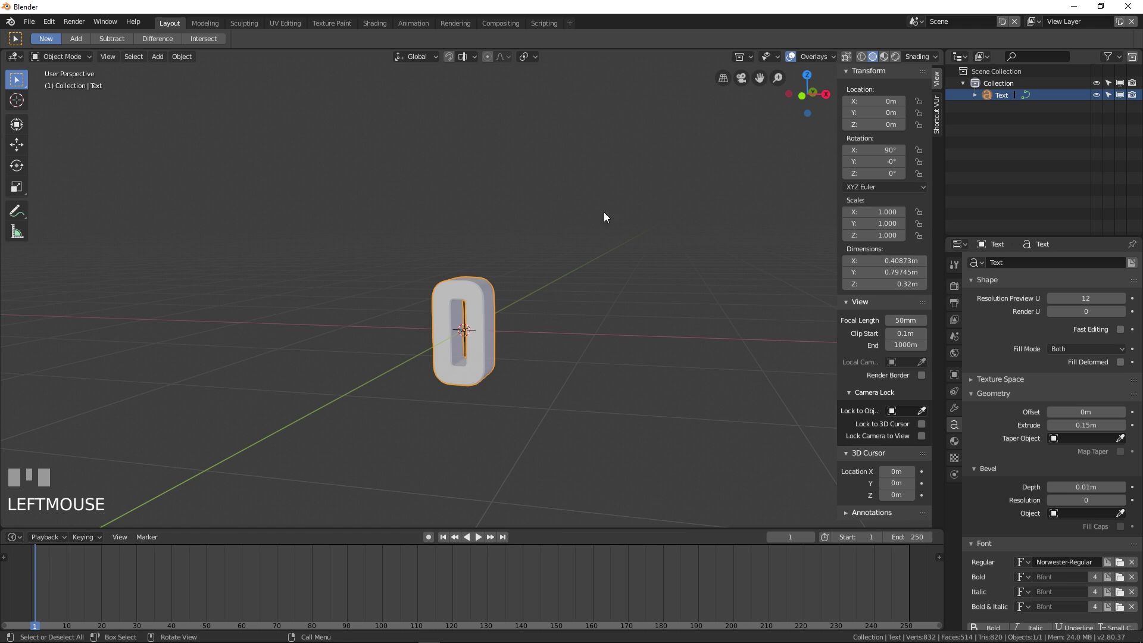
{"action": "right_click", "coordinate": [875, 152]}
{"action": "right_click", "coordinate": [834, 155]}
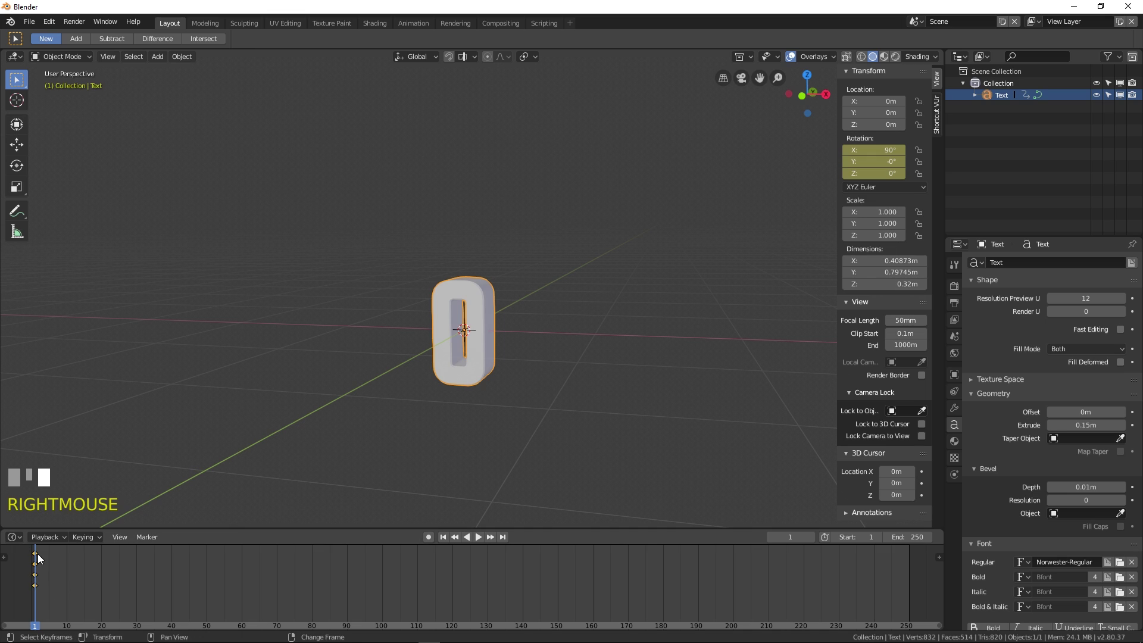
{"action": "key", "text": "ctrl+z"}
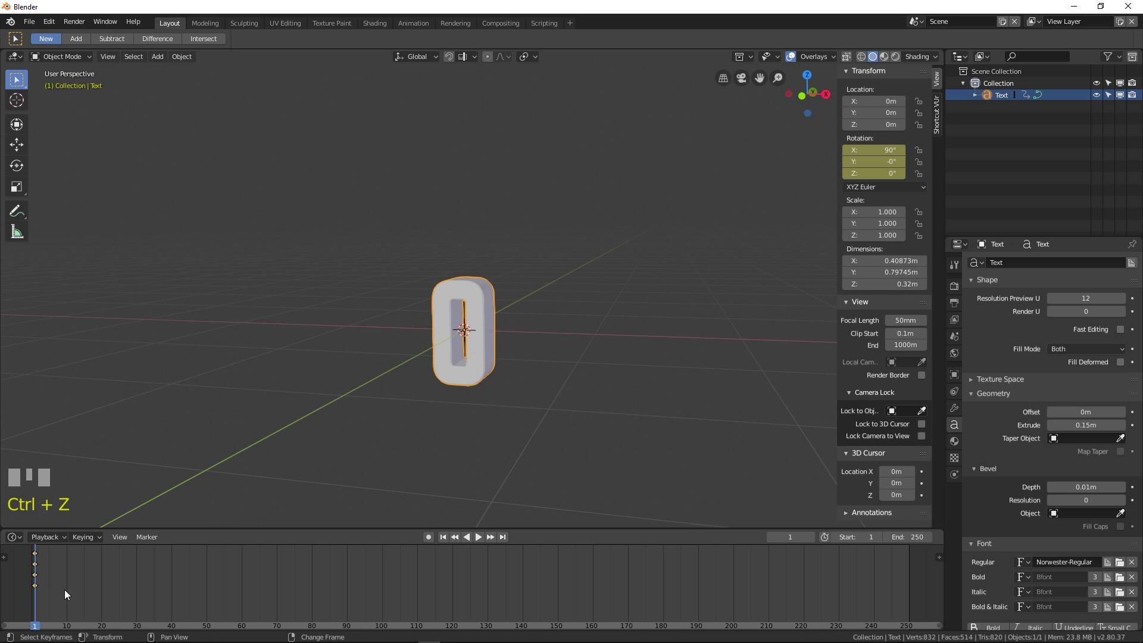
- Keyframe the 0's rotation at frame 40 with X set to 180°, and scrub through the animation, stopping at frame 32
{"action": "right_click_drag", "start_coordinate": [69, 598], "coordinate": [170, 591]}
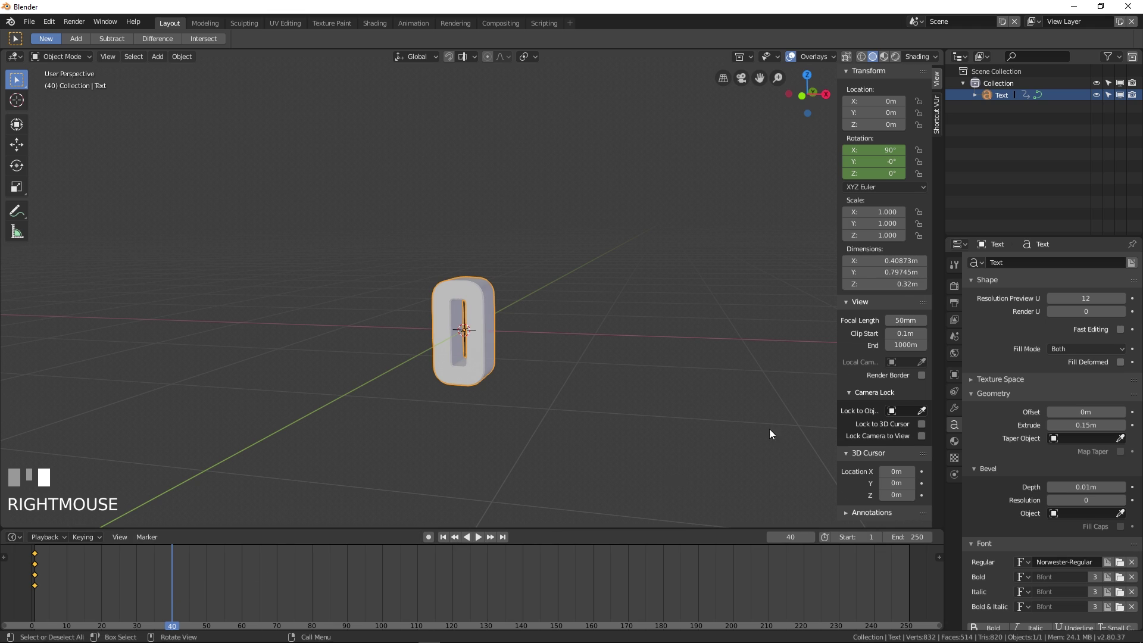
{"action": "left_click_drag", "start_coordinate": [874, 150], "coordinate": [930, 150]}
{"action": "left_click", "coordinate": [890, 153]}
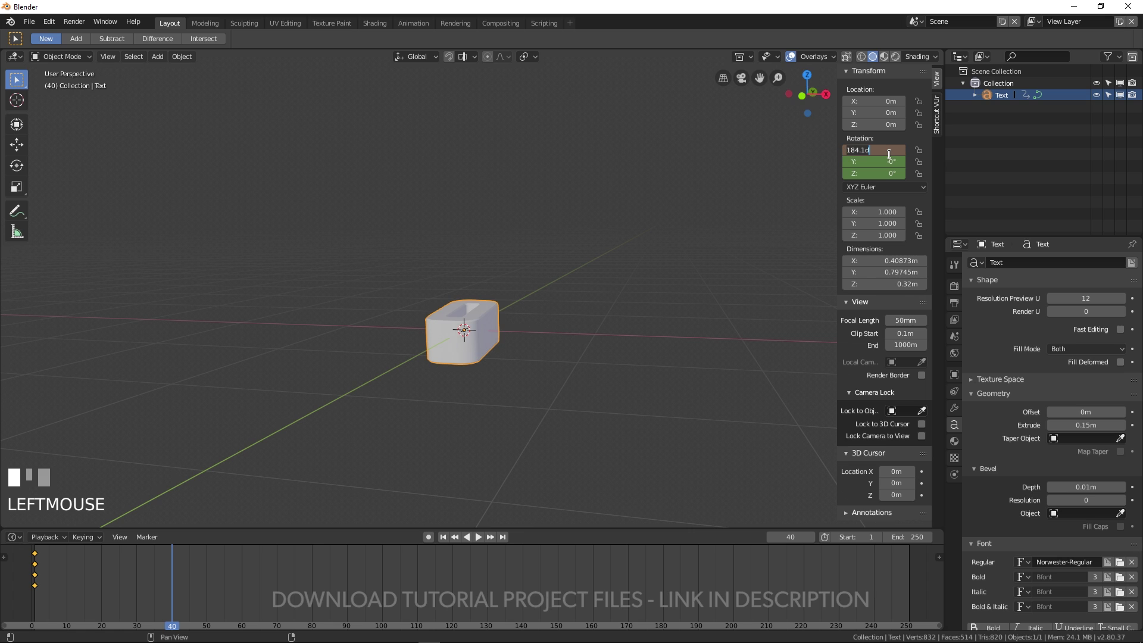
{"action": "type", "text": "180"}
{"action": "key", "text": "Return"}
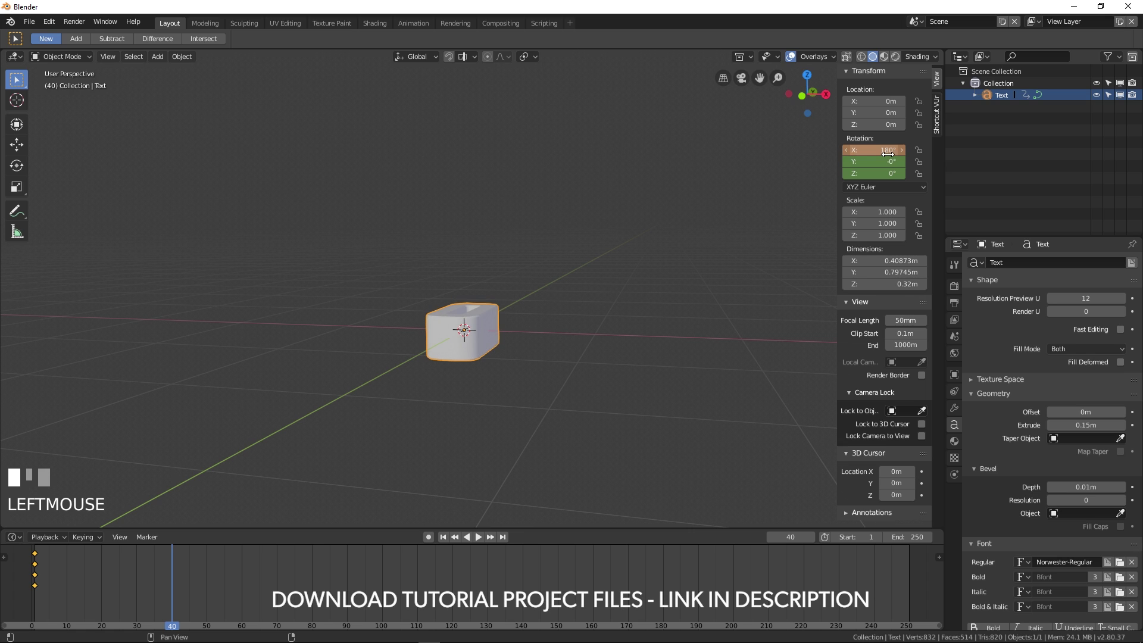
{"action": "right_click", "coordinate": [888, 153]}
{"action": "right_click", "coordinate": [844, 155]}
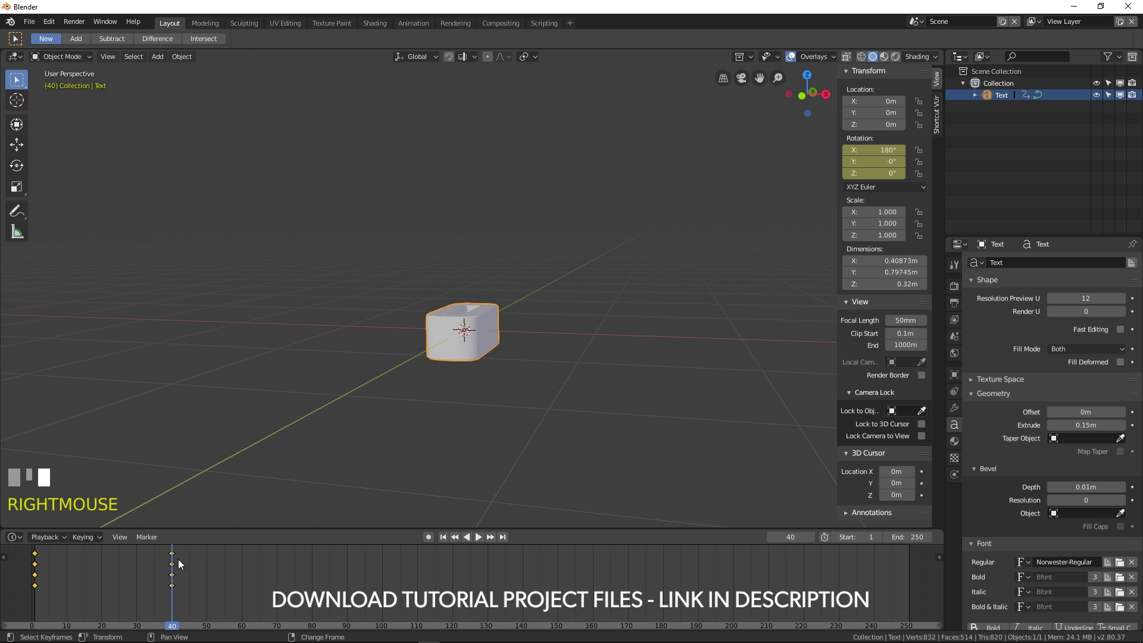
{"action": "mouse_move", "coordinate": [178, 560]}
{"action": "right_mouse_down"}
{"action": "mouse_move", "coordinate": [131, 591]}
{"action": "mouse_move", "coordinate": [41, 593]}
{"action": "mouse_move", "coordinate": [179, 574]}
{"action": "mouse_move", "coordinate": [37, 579]}
{"action": "mouse_move", "coordinate": [172, 573]}
{"action": "right_mouse_up"}
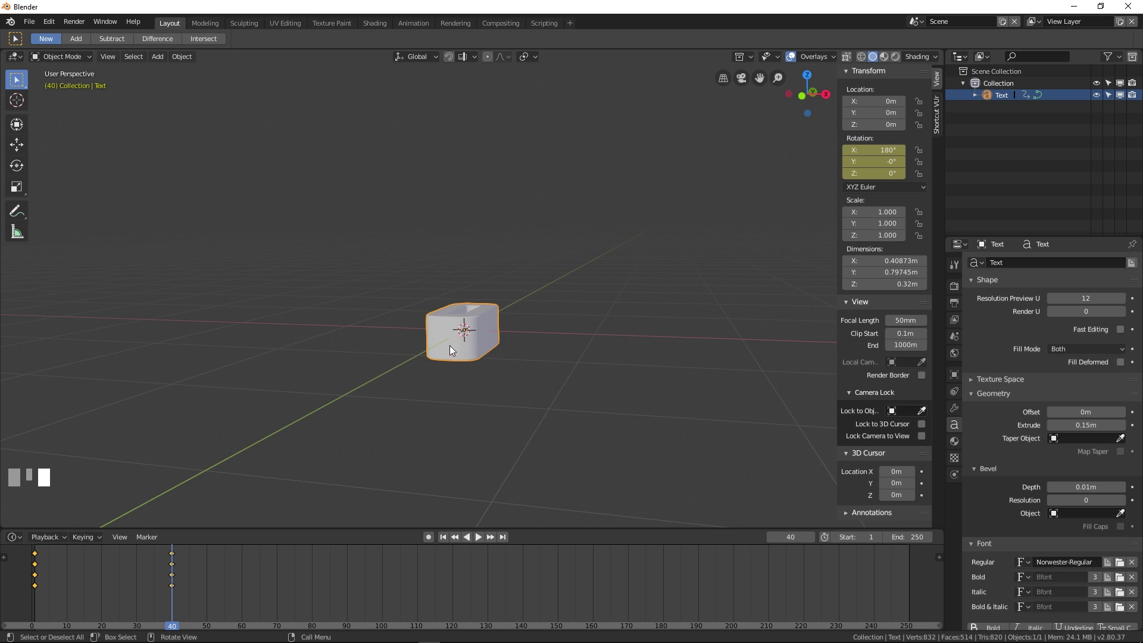
{"action": "right_click_drag", "start_coordinate": [70, 590], "coordinate": [143, 581]}
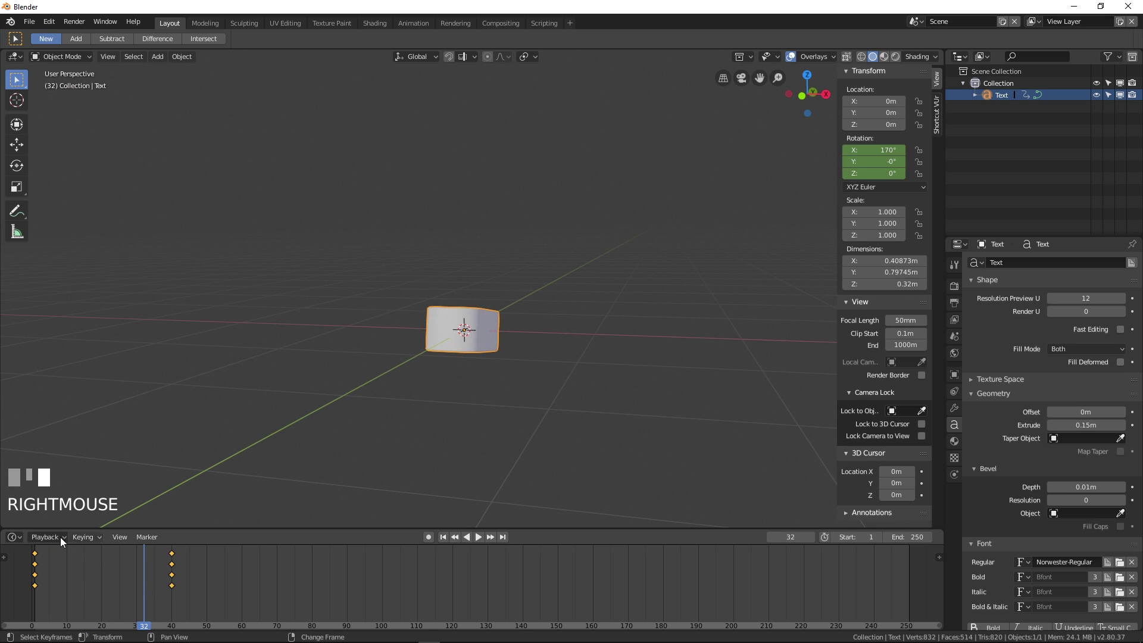
- Switch the timeline area to the Graph Editor and enlarge it
{"action": "left_click", "coordinate": [18, 539]}
{"action": "left_click", "coordinate": [15, 537]}
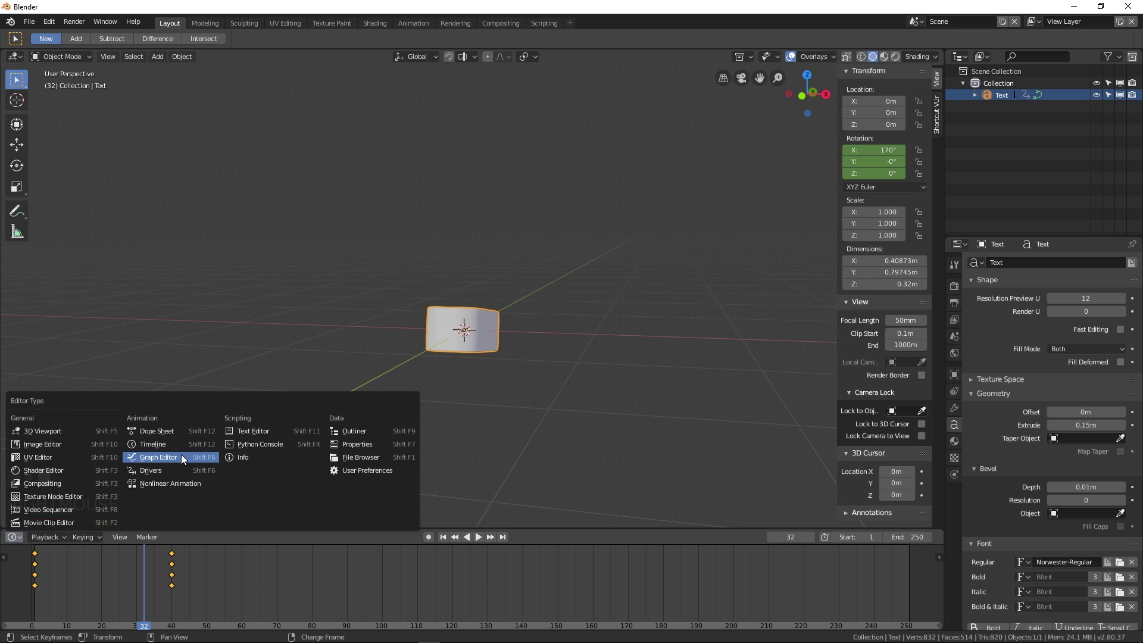
{"action": "left_click", "coordinate": [158, 457]}
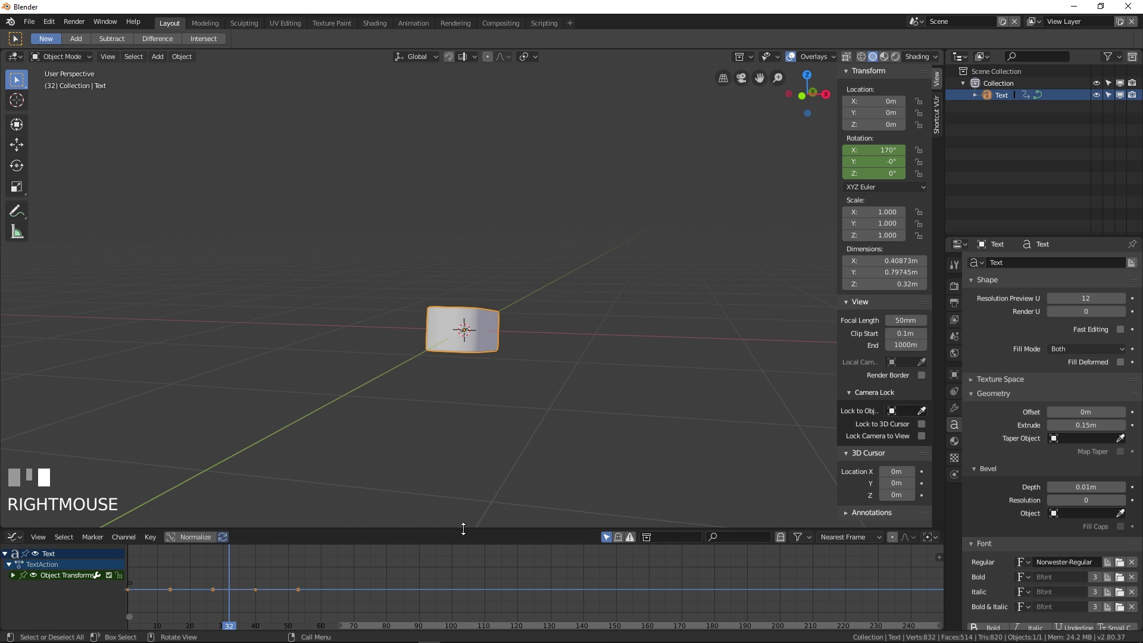
{"action": "left_click_drag", "start_coordinate": [466, 528], "coordinate": [523, 395]}
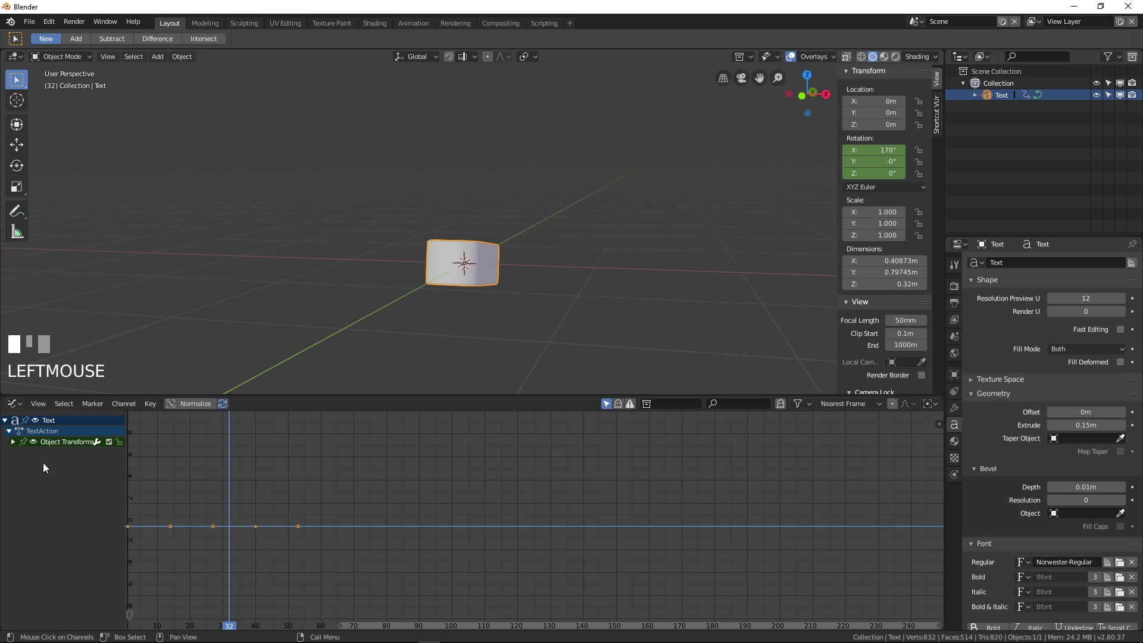
- Expand the Object Transforms channels, normalize the curves and select the X Euler Rotation curve
{"action": "left_click", "coordinate": [13, 442]}
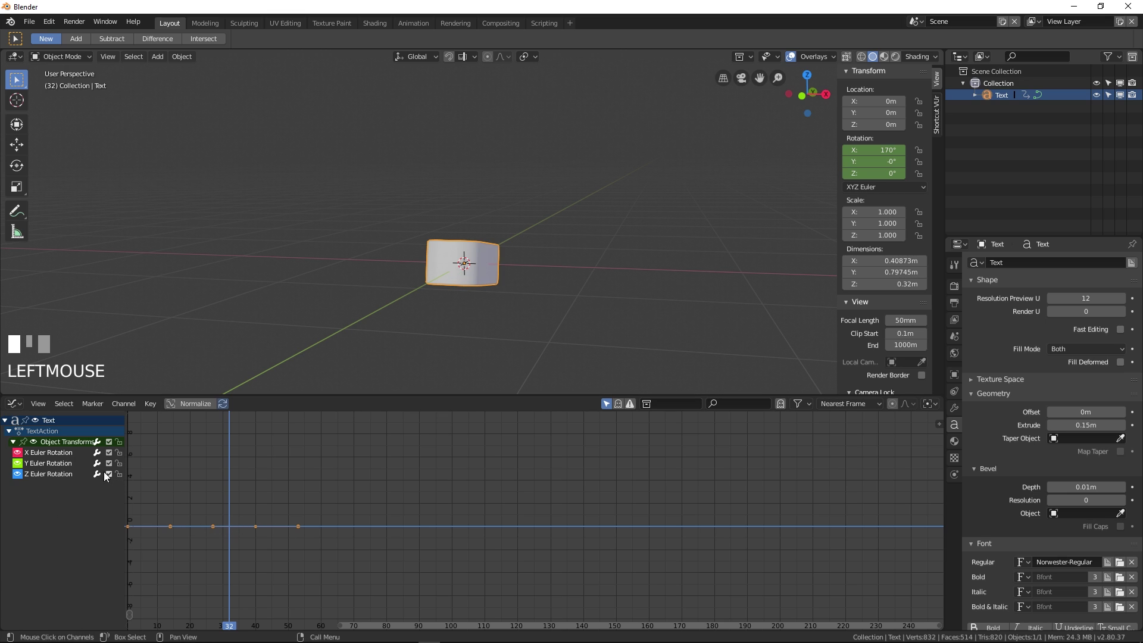
{"action": "left_click", "coordinate": [184, 405]}
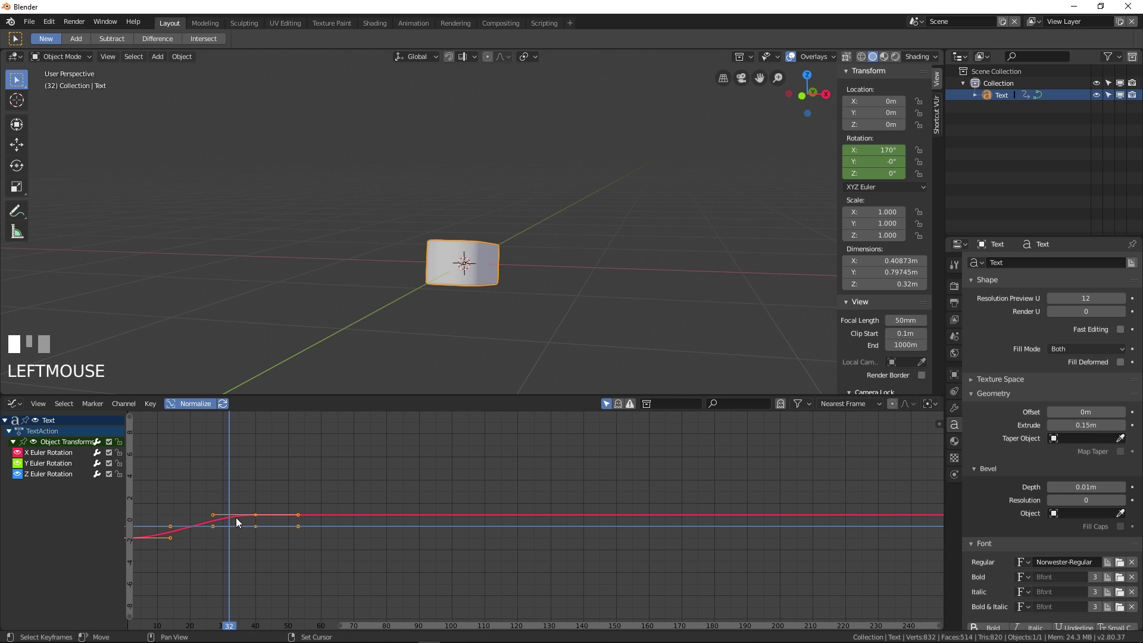
{"action": "left_click", "coordinate": [47, 452]}
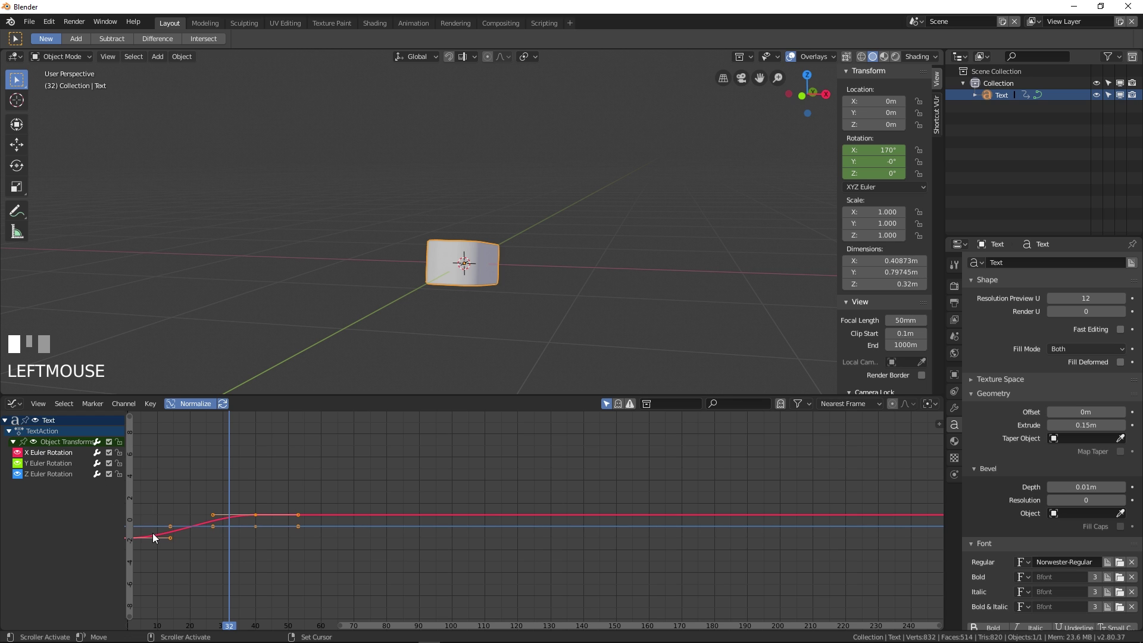
{"action": "scroll", "coordinate": [248, 513], "scroll_direction": "up", "scroll_amount": 3}
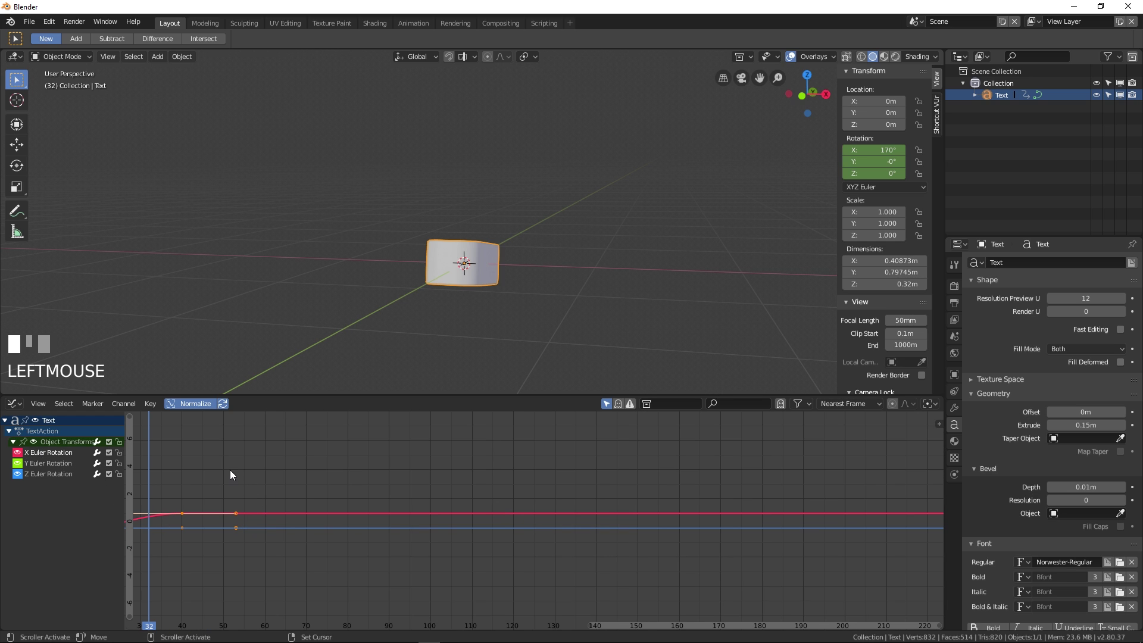
{"action": "middle_click_drag", "start_coordinate": [230, 464], "coordinate": [514, 462]}
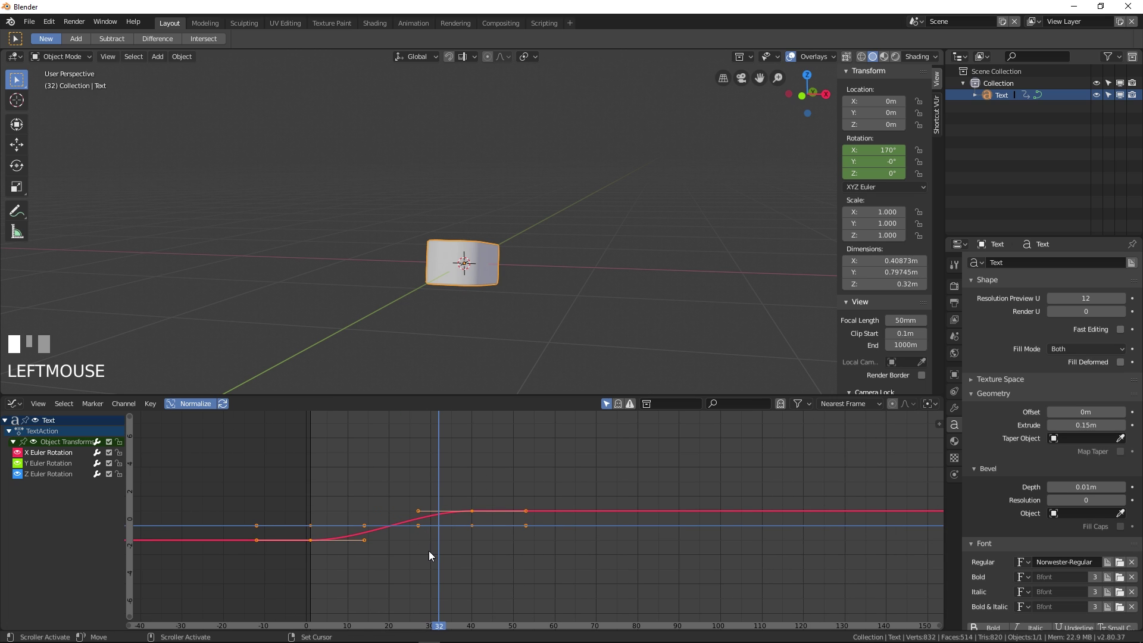
- Pull the incoming handle of the frame 40 keyframe below the X rotation curve so the flip accelerates toward its end, and move to frame 40
{"action": "left_click", "coordinate": [474, 512]}
{"action": "left_click", "coordinate": [418, 511]}
{"action": "left_click_drag", "start_coordinate": [418, 511], "coordinate": [473, 534]}
{"action": "left_click_drag", "start_coordinate": [375, 474], "coordinate": [353, 474]}
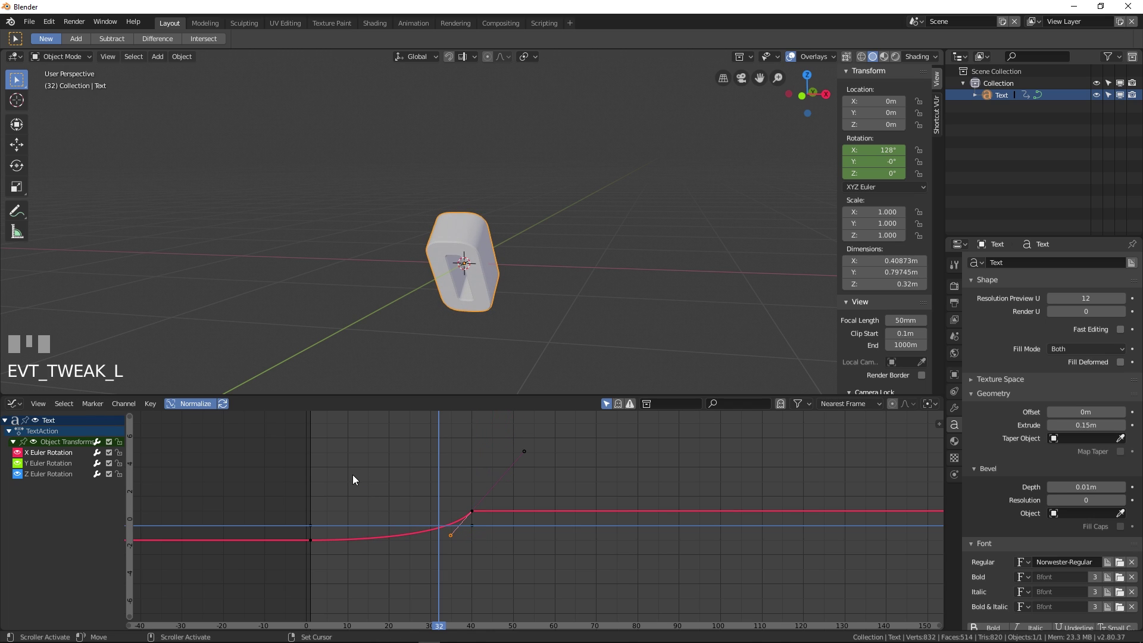
{"action": "key", "text": "ctrl+z"}
{"action": "right_click_drag", "start_coordinate": [322, 474], "coordinate": [473, 463]}
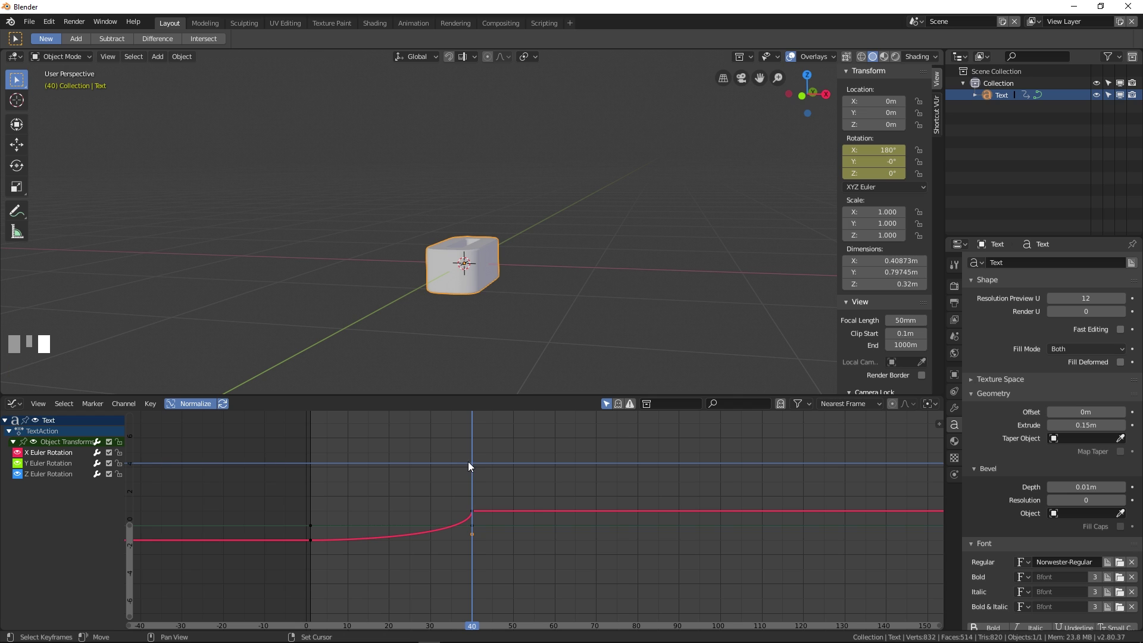
- Switch the Graph Editor area back to the Timeline
{"action": "left_click", "coordinate": [16, 403]}
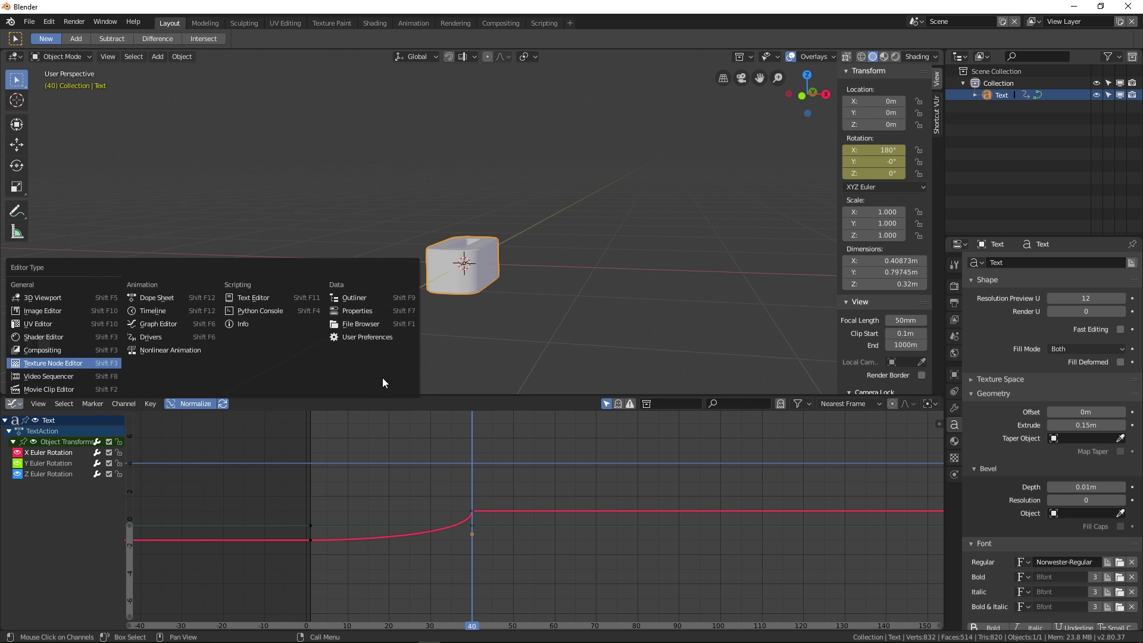
{"action": "left_click", "coordinate": [14, 403]}
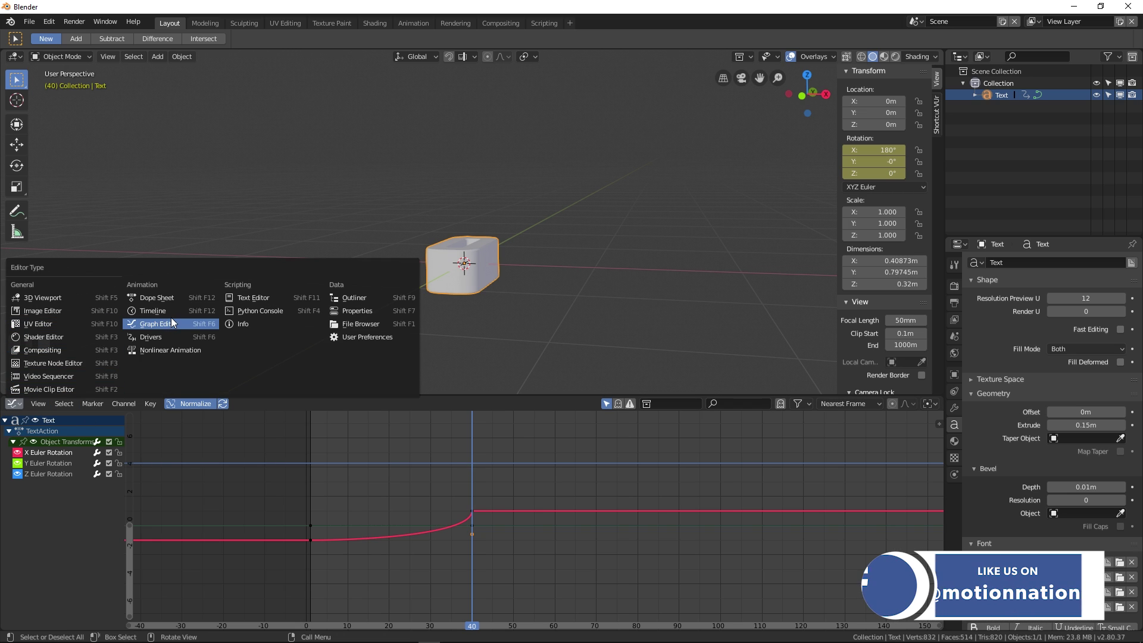
{"action": "left_click", "coordinate": [154, 311]}
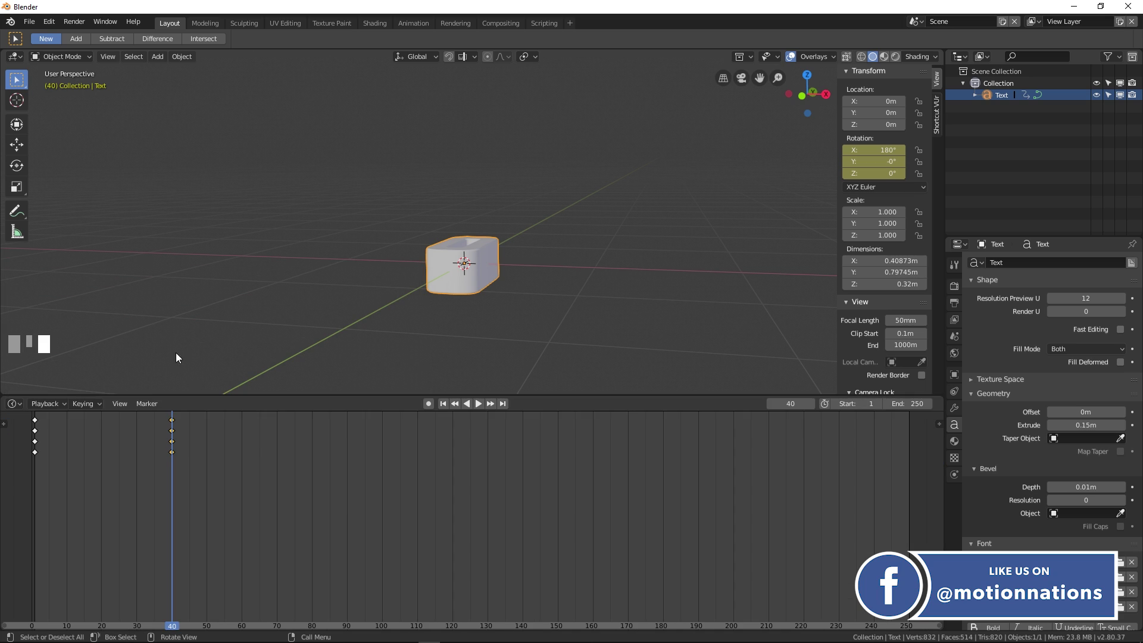
{"action": "scroll", "coordinate": [224, 540], "scroll_direction": "down", "scroll_amount": 3}
- Play the flip animation from frame 3, stop it and move to frame 40
{"action": "right_click_drag", "start_coordinate": [173, 514], "coordinate": [132, 514]}
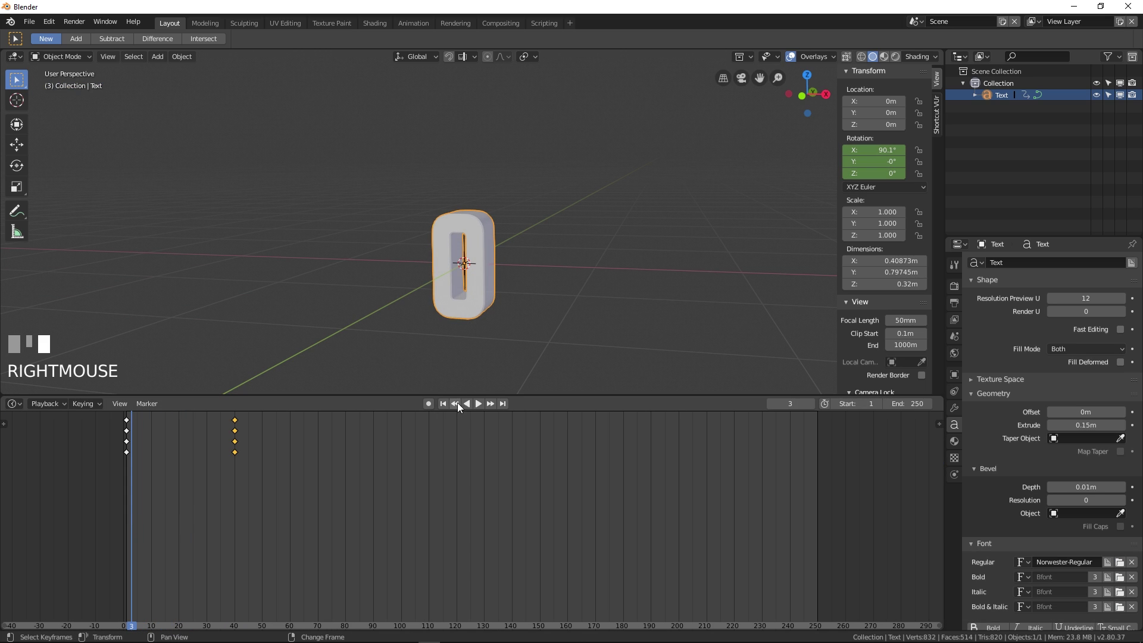
{"action": "left_click", "coordinate": [478, 403]}
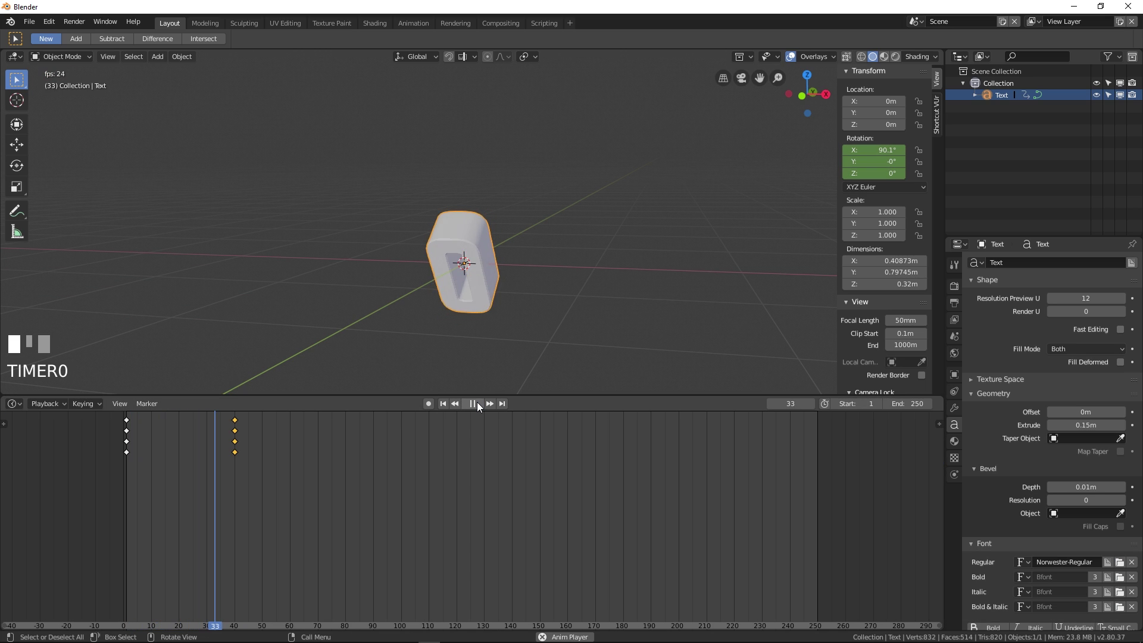
{"action": "left_click", "coordinate": [477, 403]}
{"action": "right_click_drag", "start_coordinate": [246, 509], "coordinate": [235, 510]}
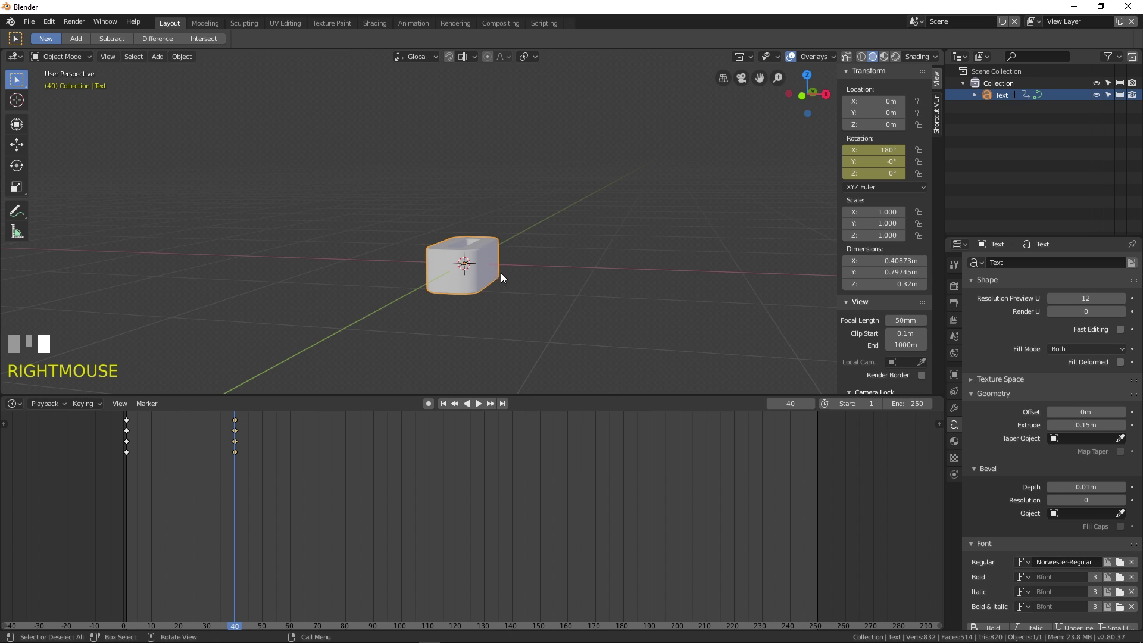
- Return to frame 1 and duplicate the 0 in place, keeping the copy at the original position
{"action": "right_click_drag", "start_coordinate": [250, 510], "coordinate": [126, 519]}
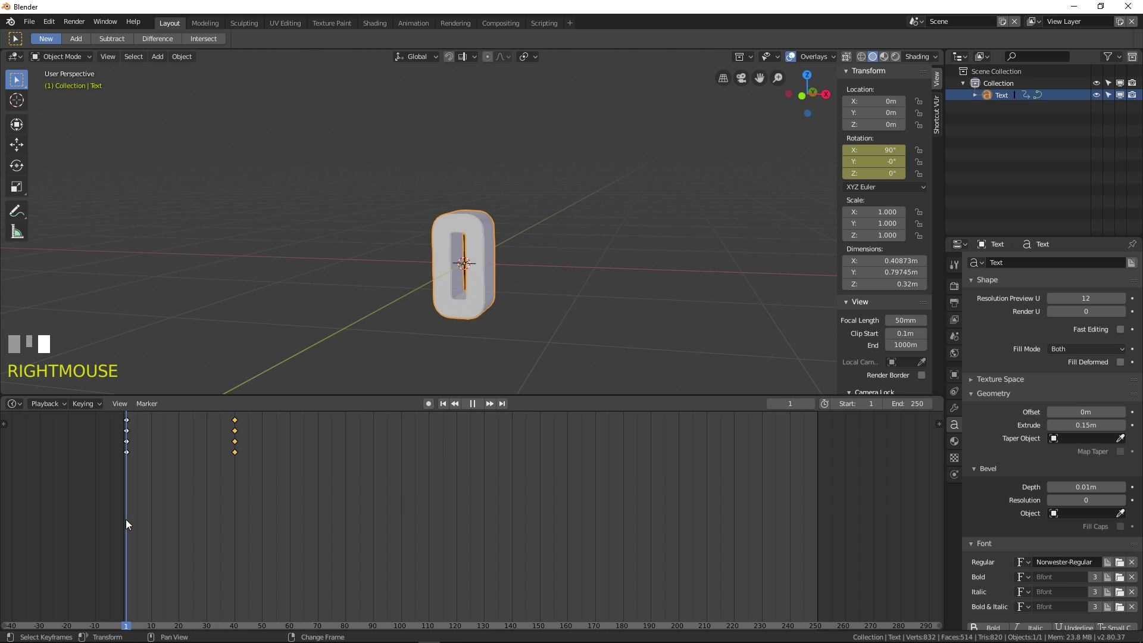
{"action": "left_click", "coordinate": [474, 243]}
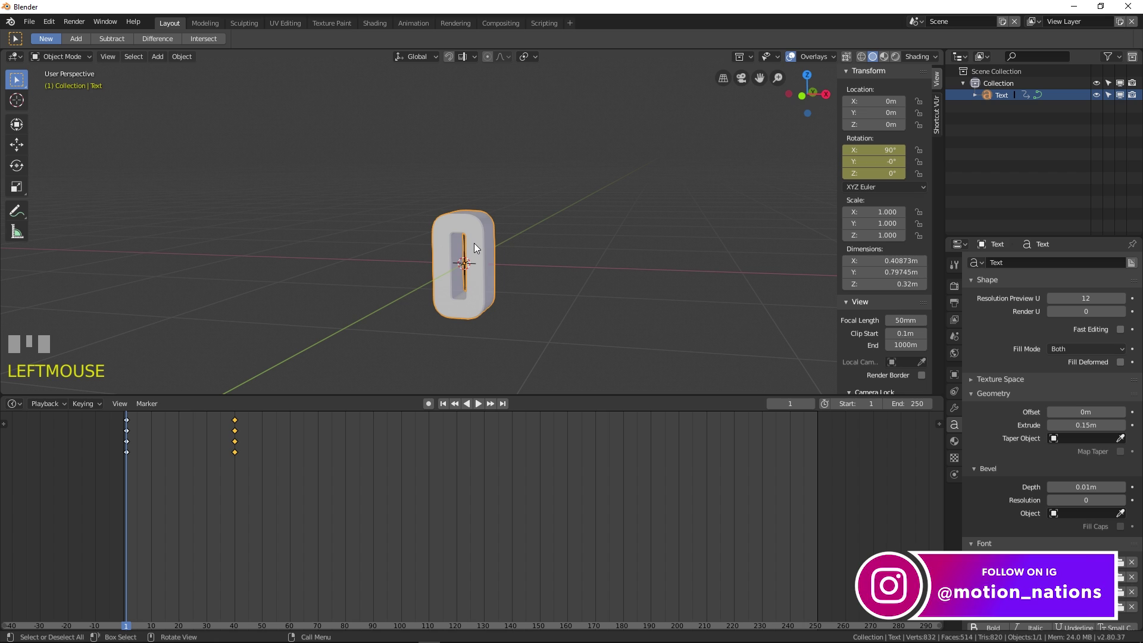
{"action": "key", "text": "shift+d"}
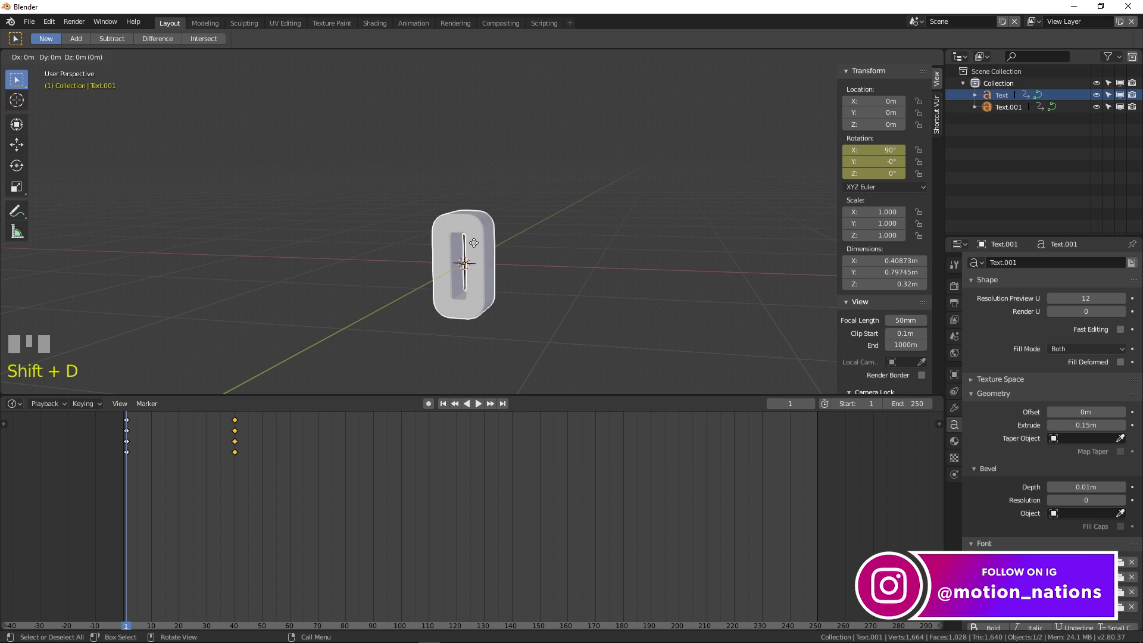
{"action": "key", "text": "Escape"}
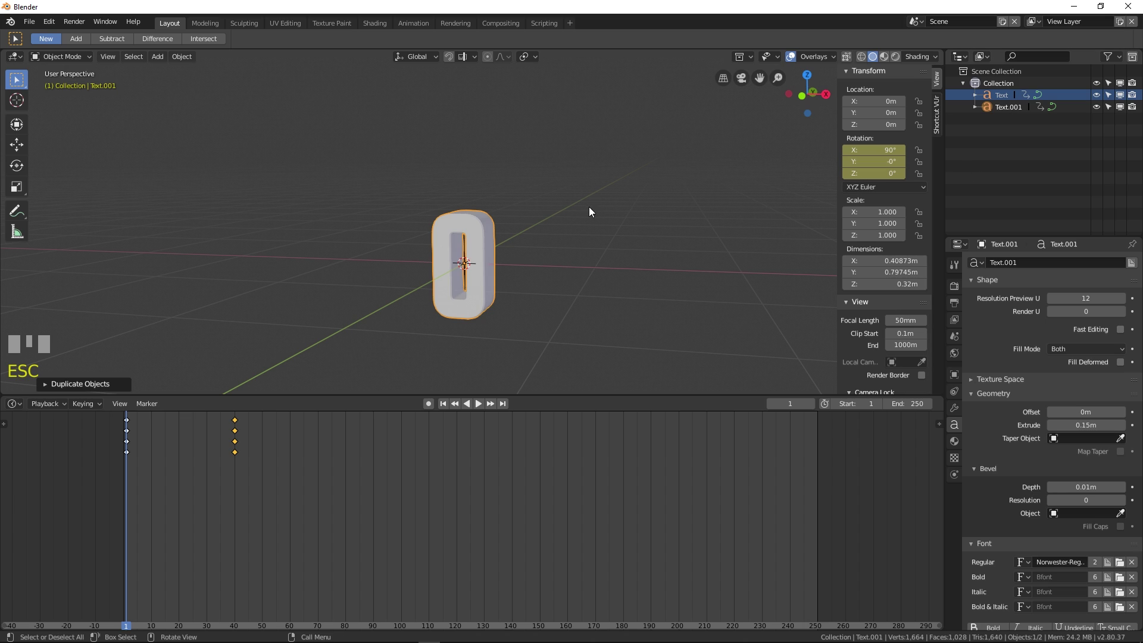
- Rename the original text object as 0 and its duplicate as 9
{"action": "double_click", "coordinate": [999, 95]}
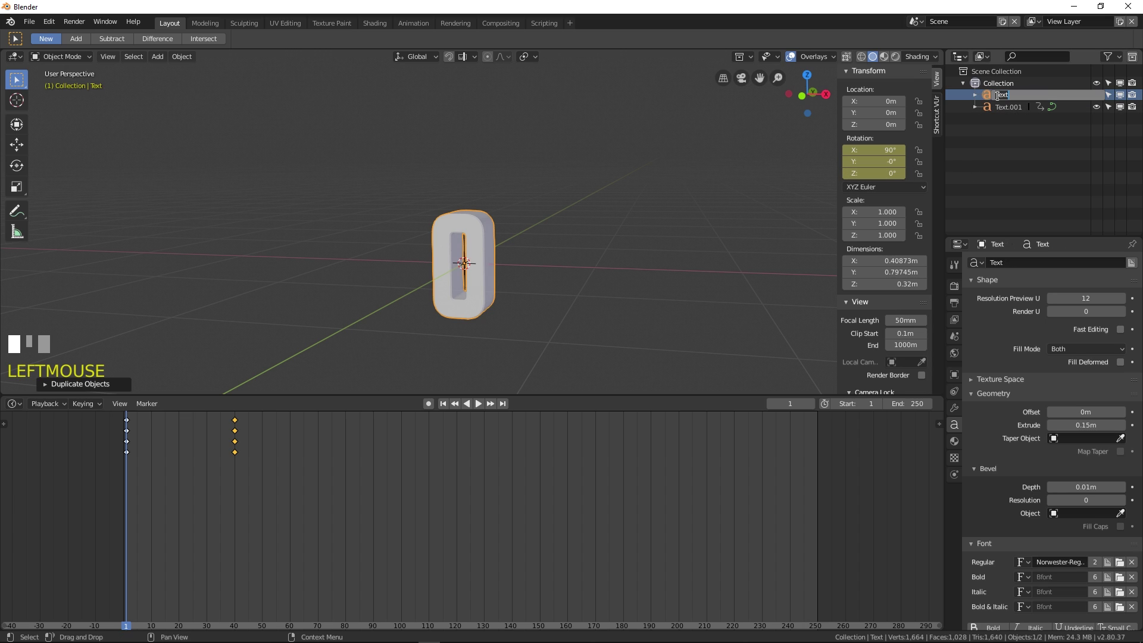
{"action": "key", "text": "BackSpace"}
{"action": "key", "text": "Return"}
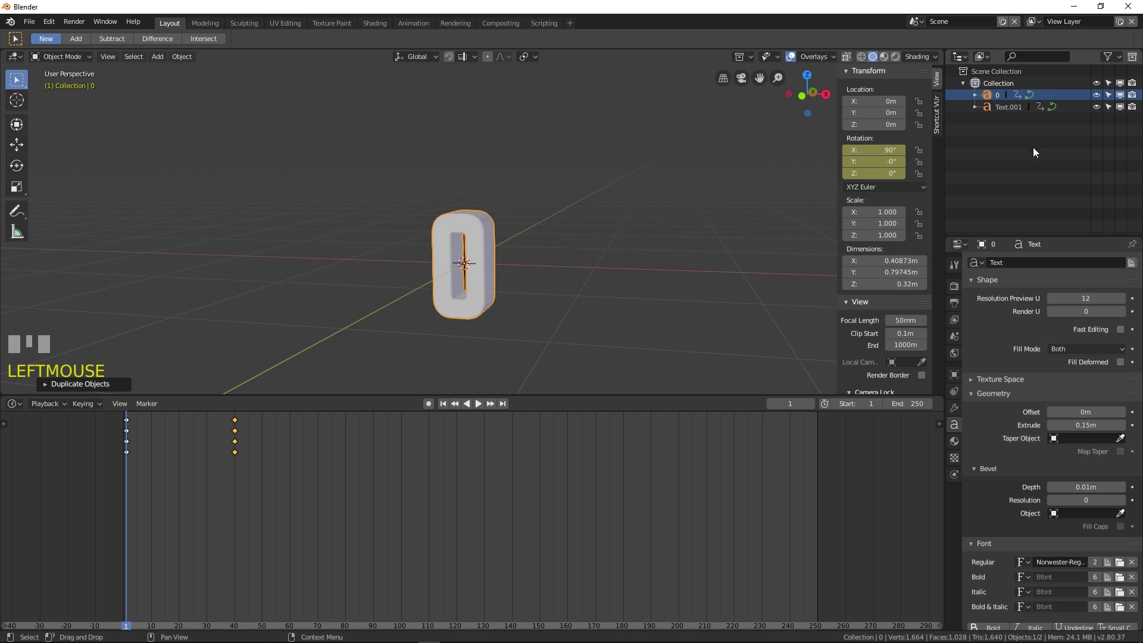
{"action": "double_click", "coordinate": [1007, 107]}
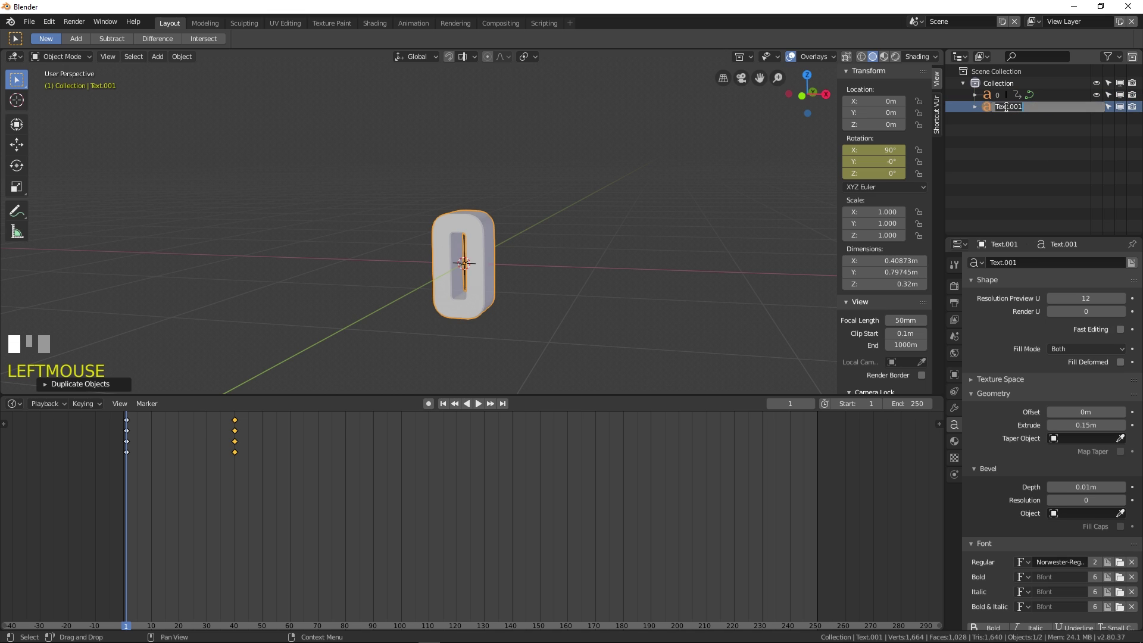
{"action": "type", "text": "9"}
{"action": "key", "text": "Return"}
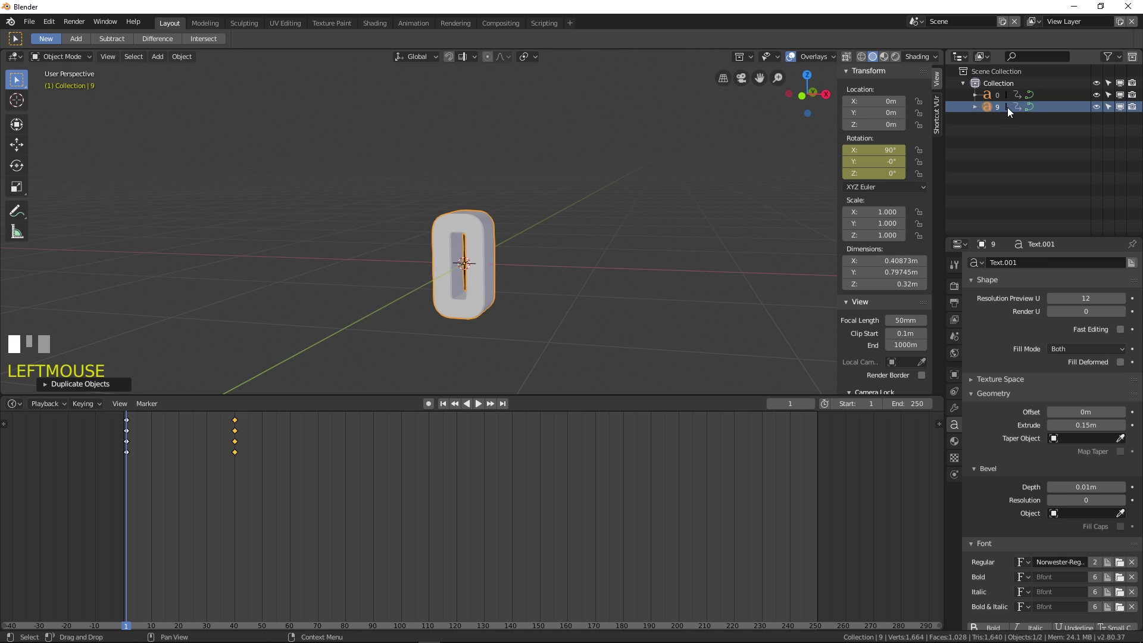
- Replace the text content of the duplicate object with 9
{"action": "left_click", "coordinate": [975, 107]}
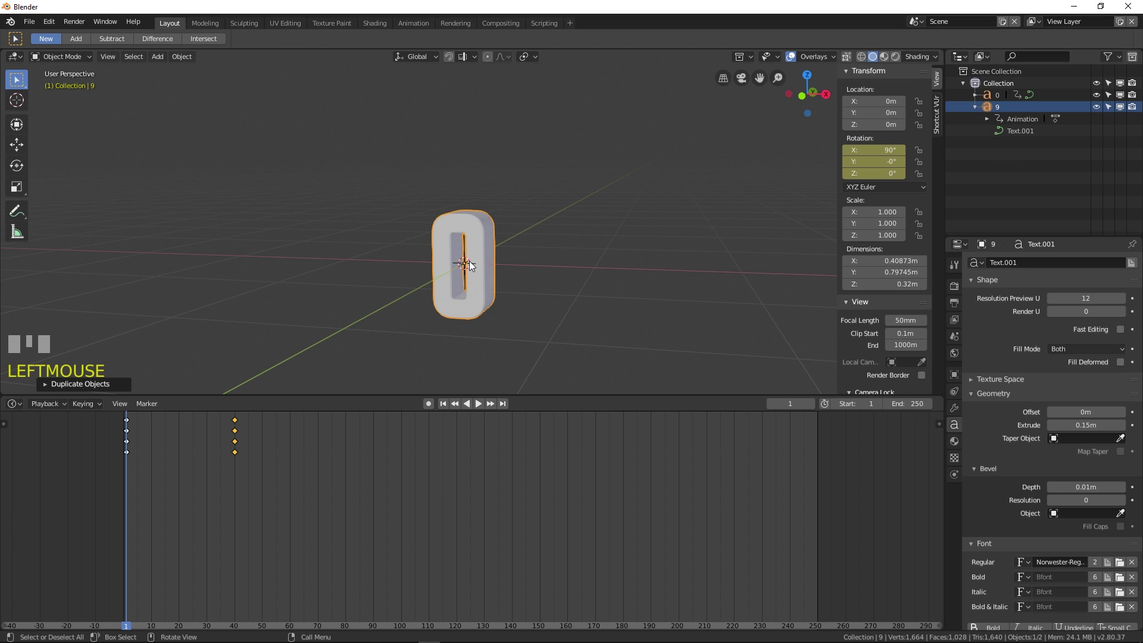
{"action": "key", "text": "Tab"}
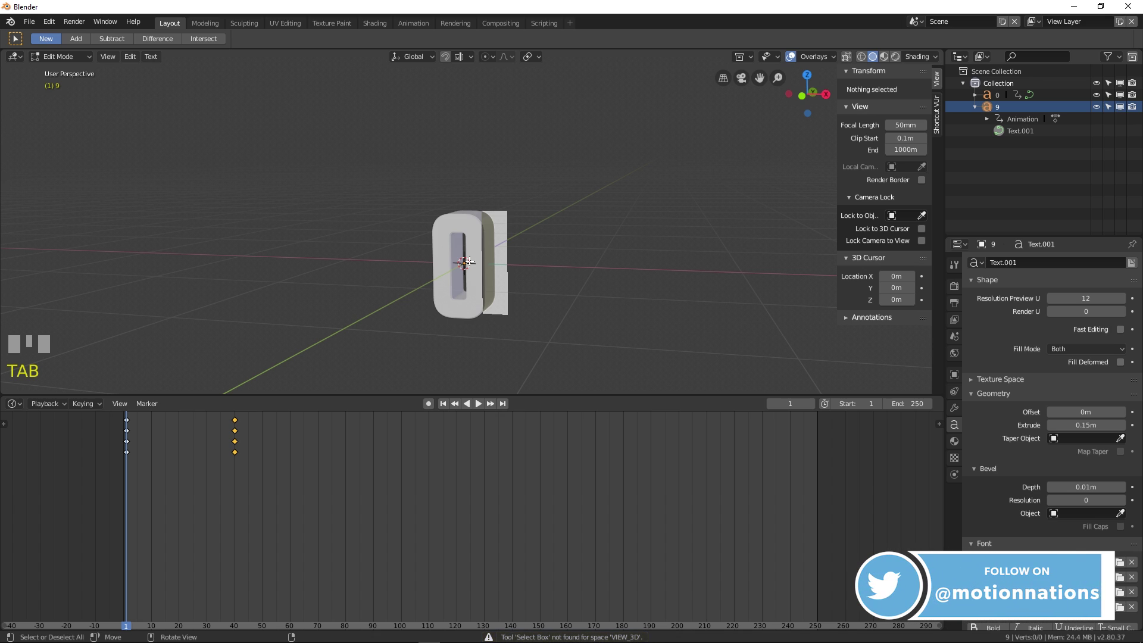
{"action": "key", "text": "BackSpace"}
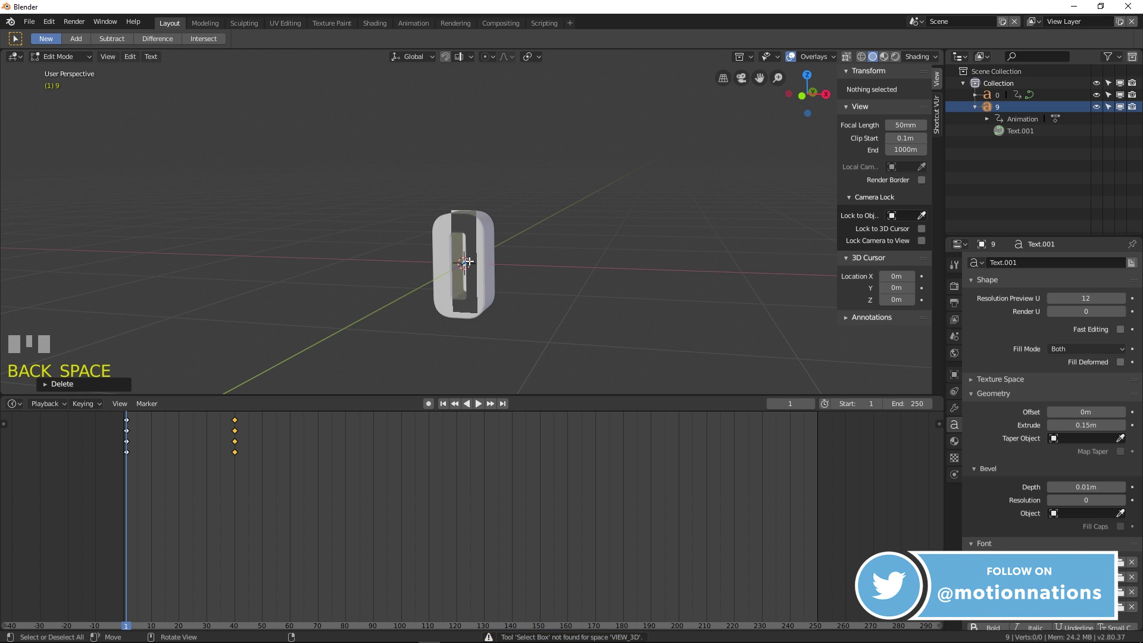
{"action": "type", "text": "9"}
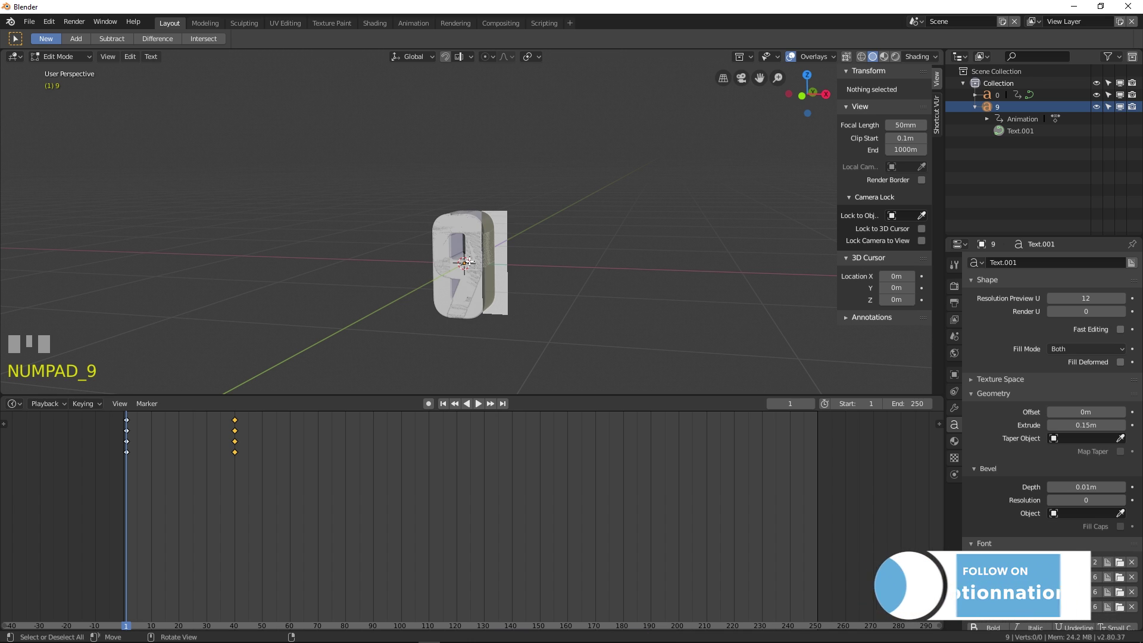
{"action": "key", "text": "Tab"}
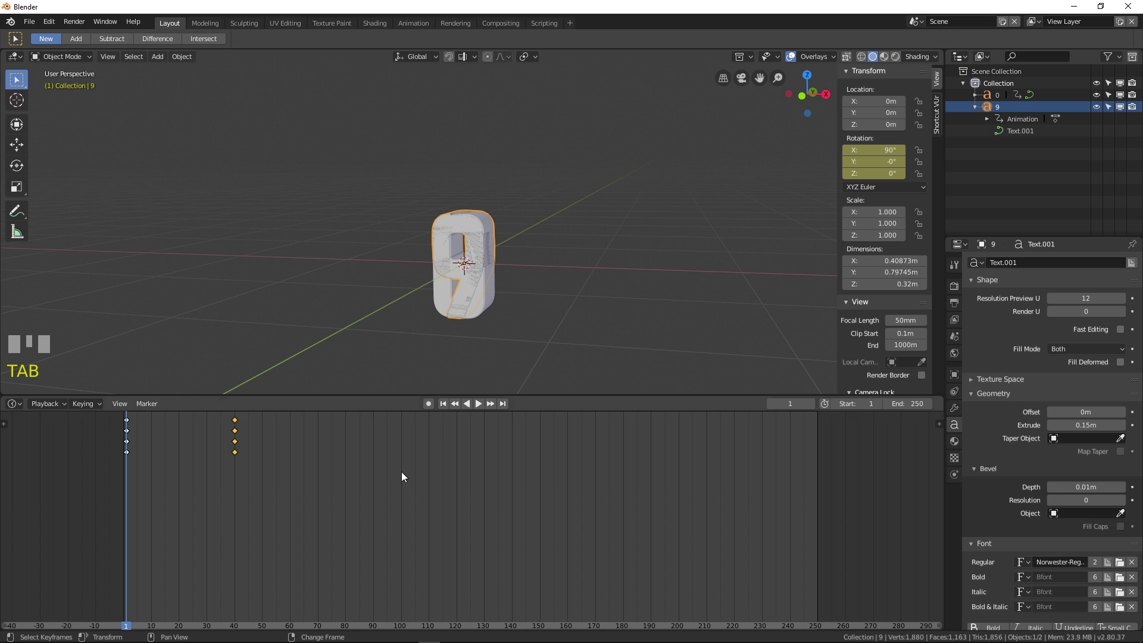
- Scrub through the overlapping numbers to frame 40 and hide the 0 object in the viewport
{"action": "right_click_drag", "start_coordinate": [172, 513], "coordinate": [131, 502]}
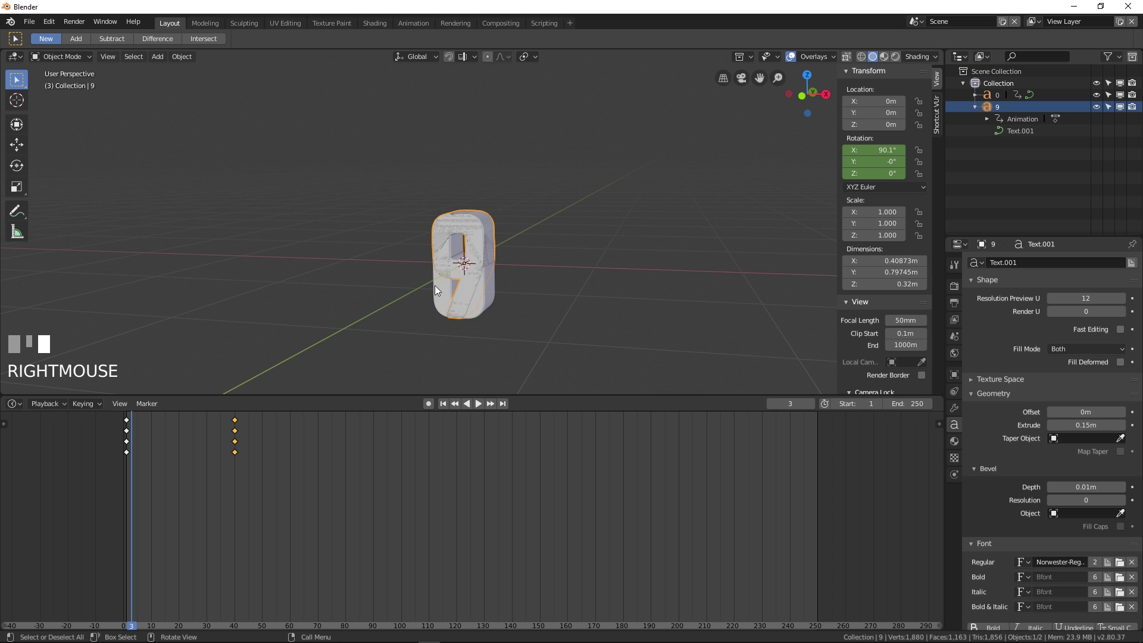
{"action": "right_click_drag", "start_coordinate": [169, 540], "coordinate": [234, 524]}
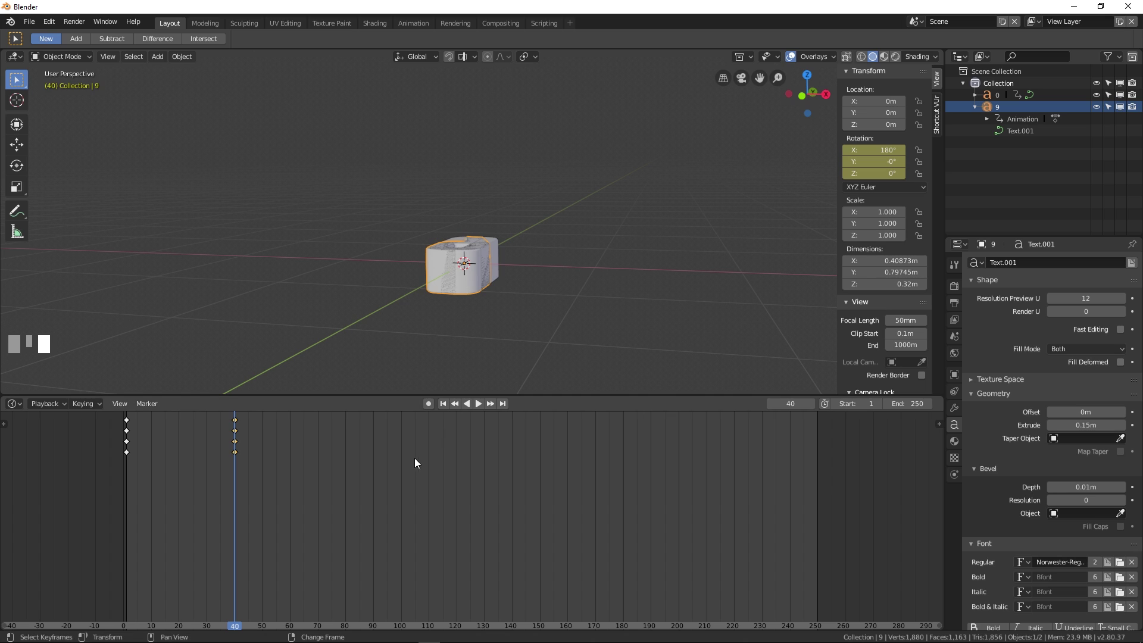
{"action": "left_click", "coordinate": [406, 484]}
{"action": "left_click", "coordinate": [997, 94]}
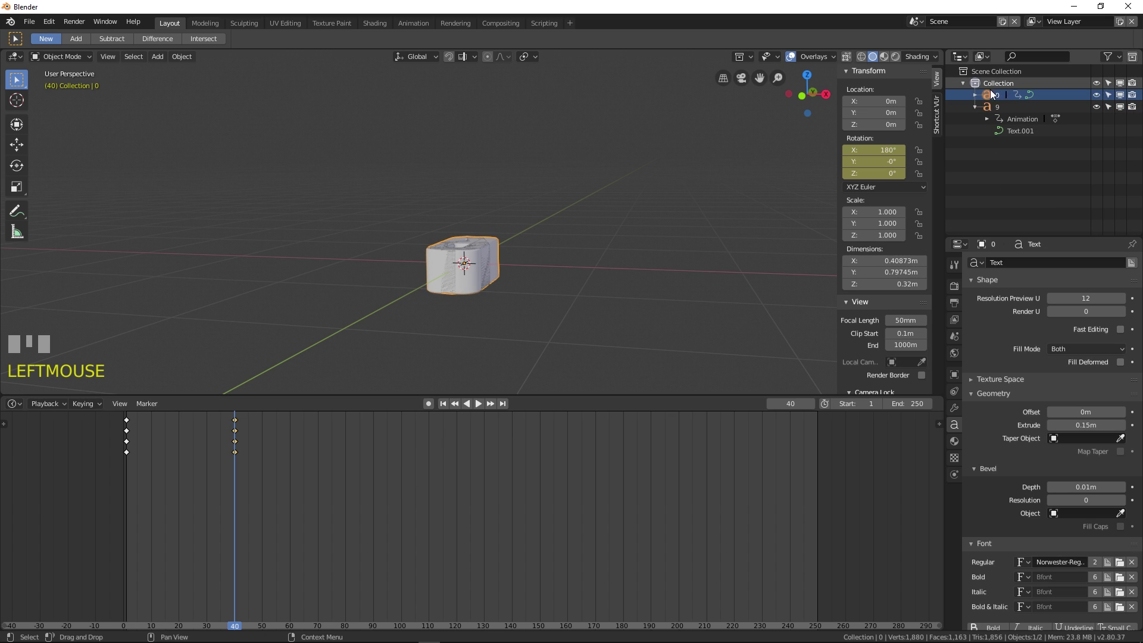
{"action": "left_click", "coordinate": [1097, 93]}
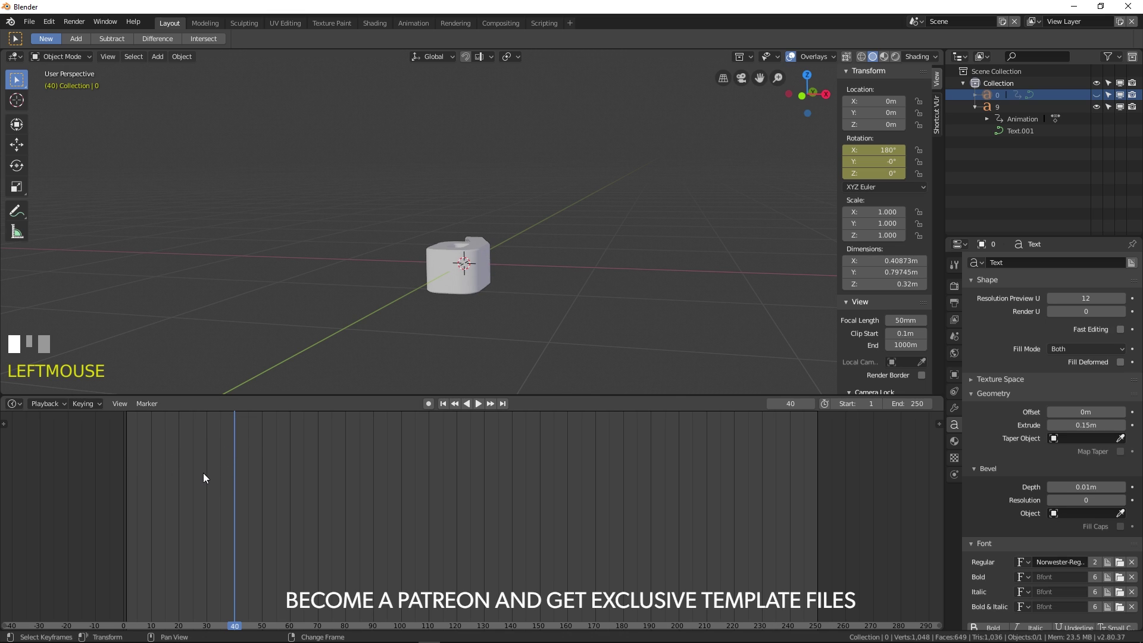
- Select the 9 and delete all of its keyframes
{"action": "left_click", "coordinate": [455, 274]}
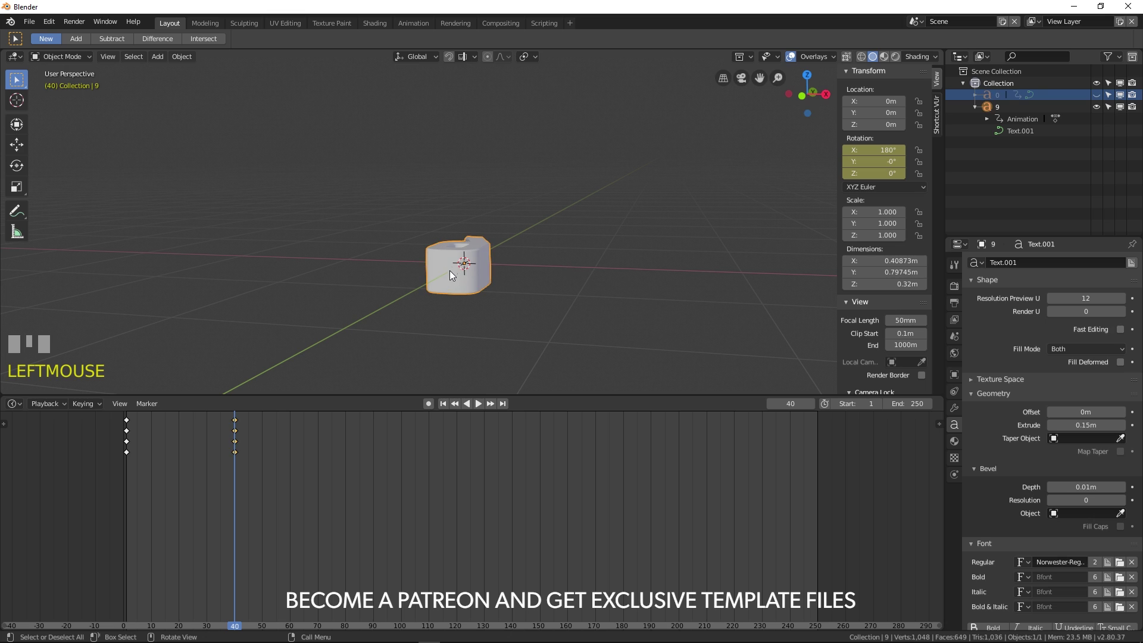
{"action": "key", "text": "a"}
{"action": "key", "text": "a"}
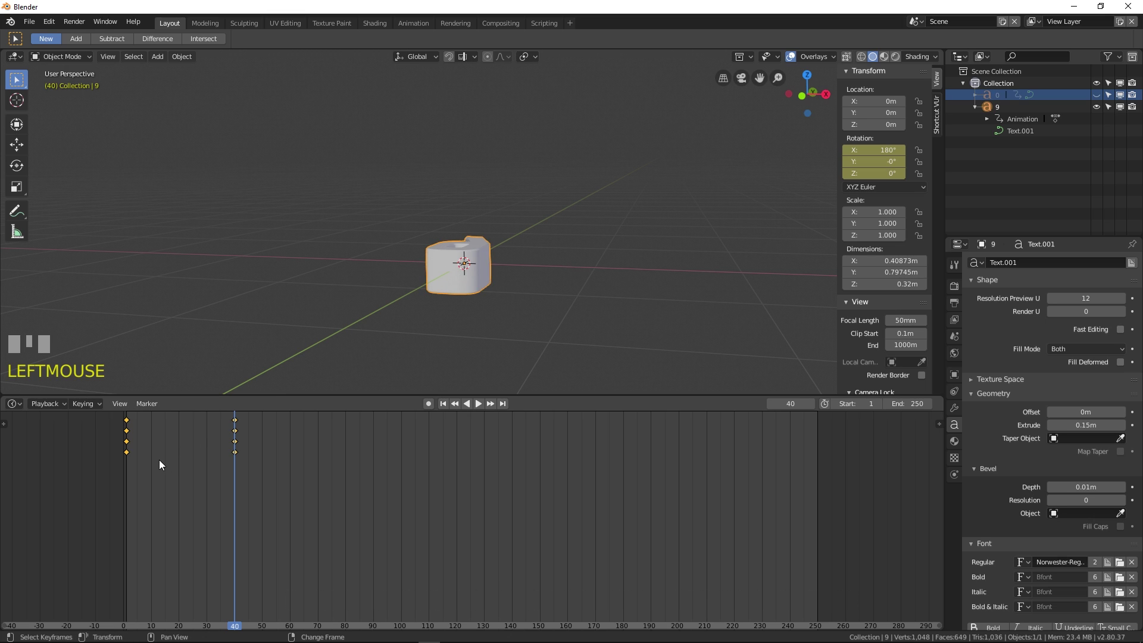
{"action": "key", "text": "x"}
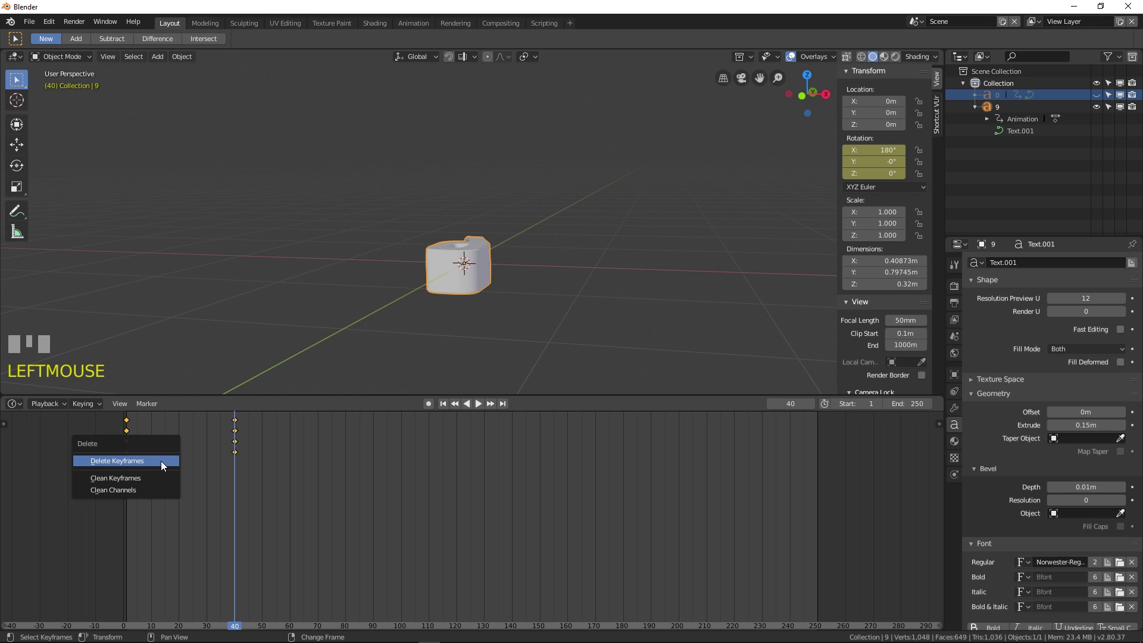
{"action": "left_click", "coordinate": [159, 462]}
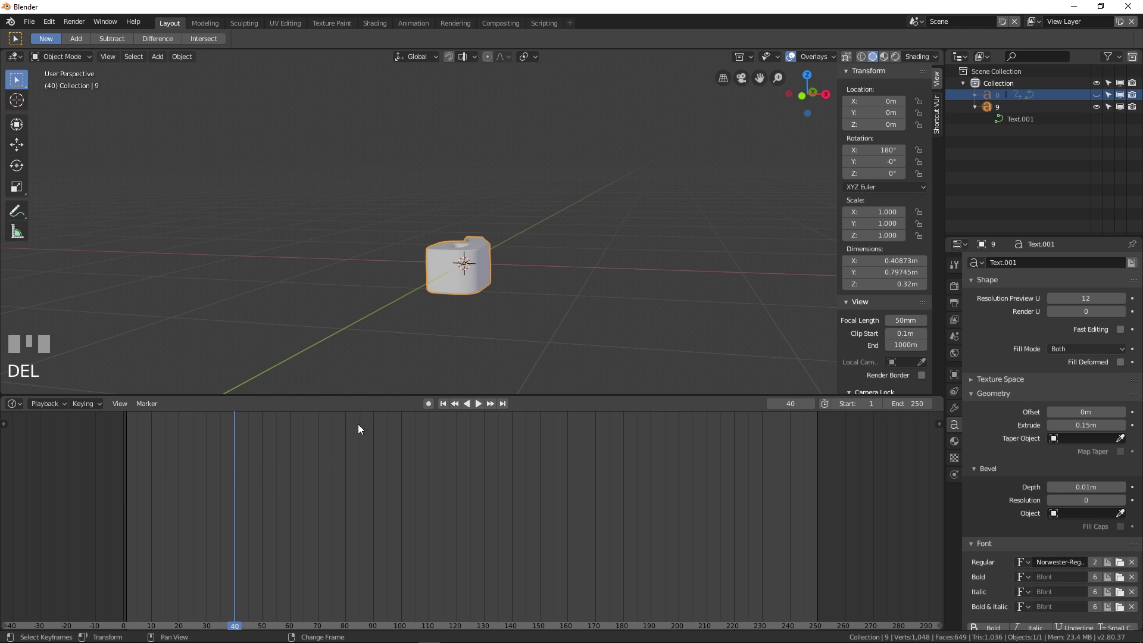
- Set the 9's X rotation to 0° and insert a rotation keyframe at frame 40
{"action": "left_click_drag", "start_coordinate": [891, 153], "coordinate": [792, 153]}
{"action": "left_click", "coordinate": [888, 158]}
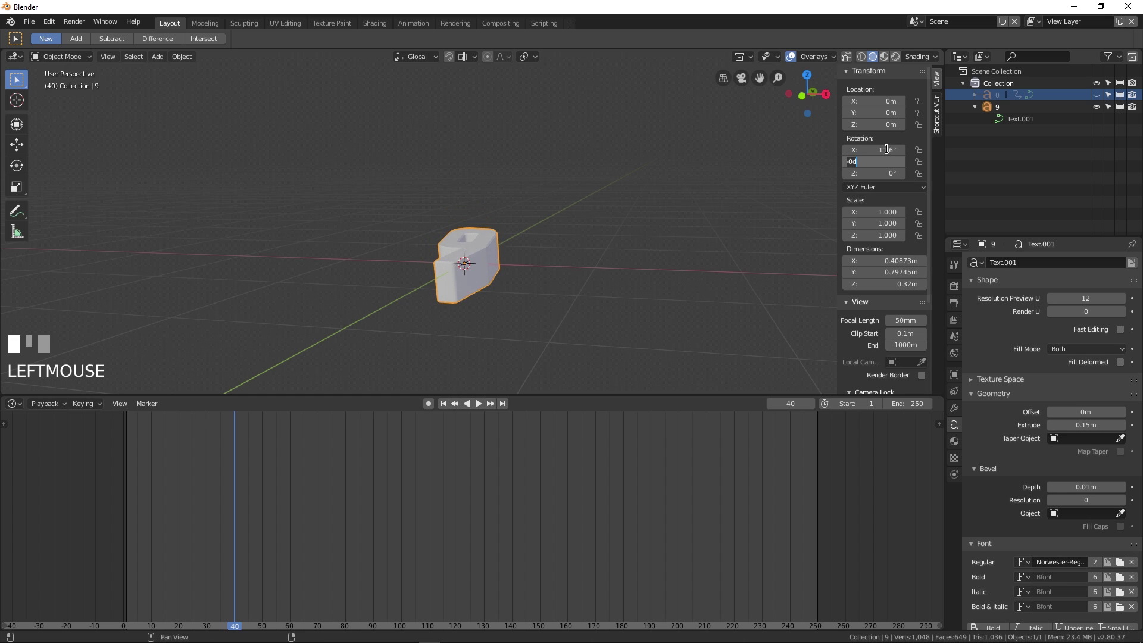
{"action": "left_click", "coordinate": [887, 150]}
{"action": "left_click", "coordinate": [887, 150]}
{"action": "type", "text": "0"}
{"action": "key", "text": "KP_Enter"}
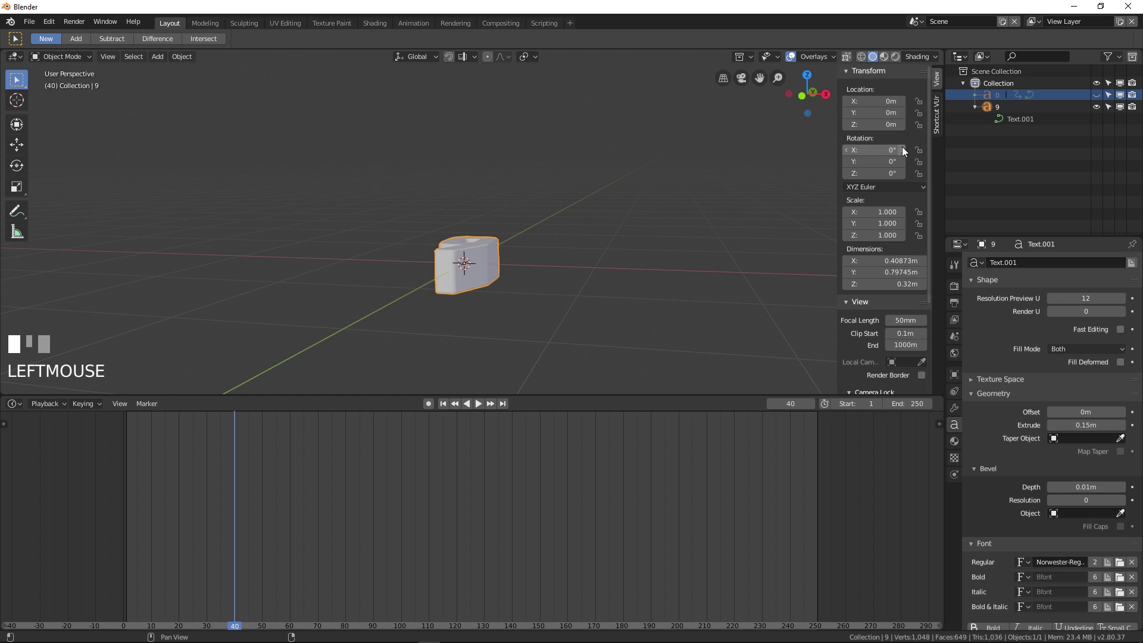
{"action": "right_click", "coordinate": [873, 152]}
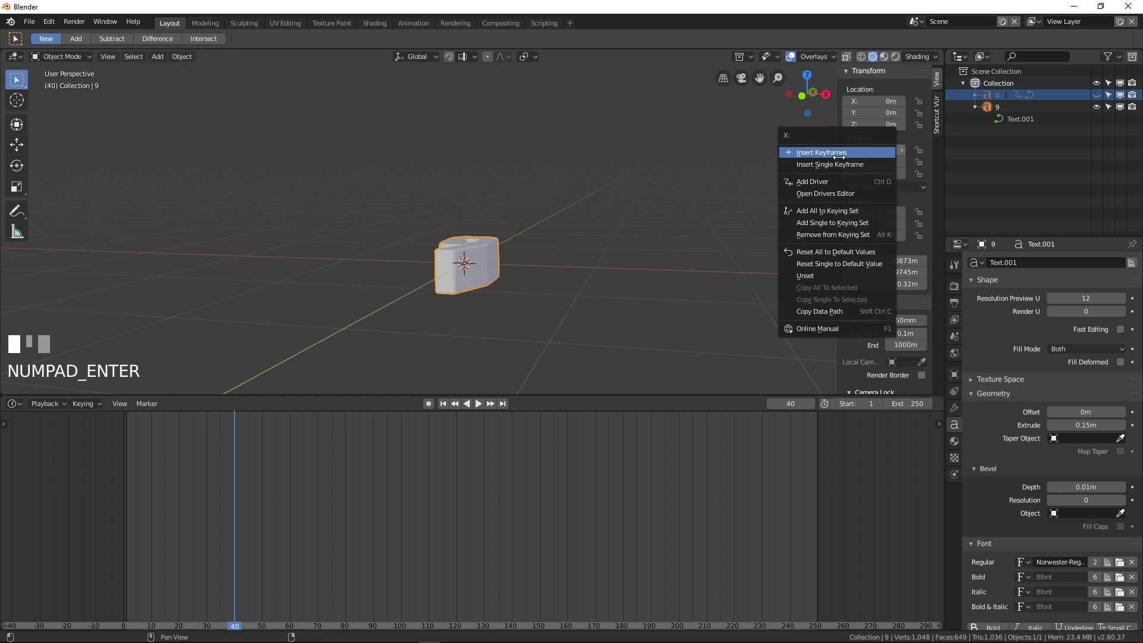
{"action": "left_click", "coordinate": [829, 154]}
- Set the 9's X rotation to 90° at frame 80 and insert a rotation keyframe
{"action": "right_click_drag", "start_coordinate": [244, 535], "coordinate": [345, 529]}
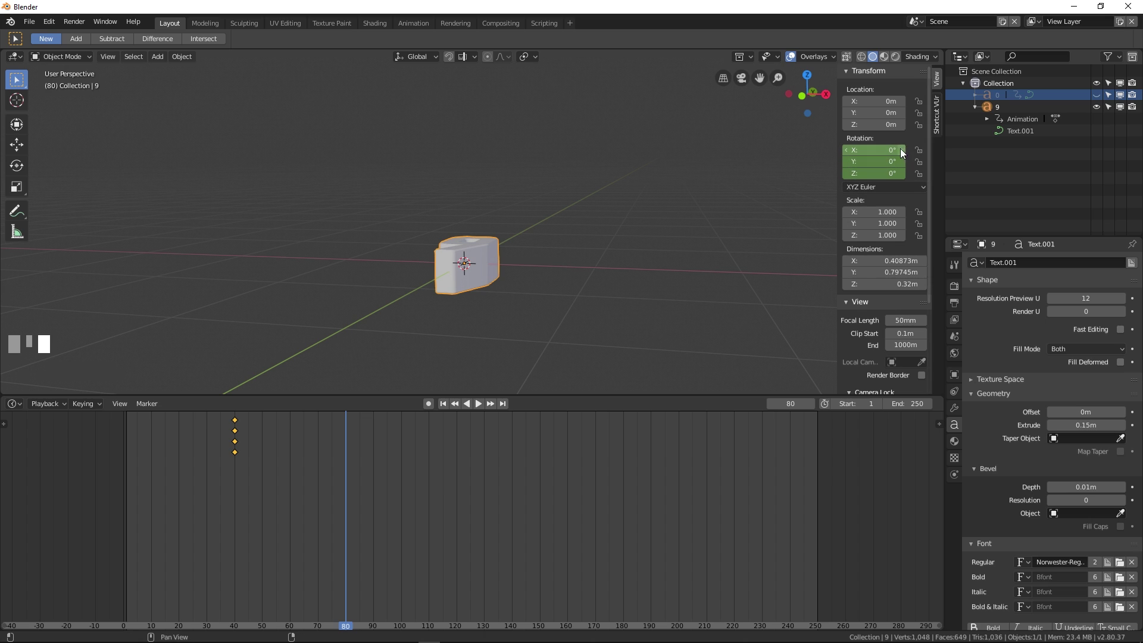
{"action": "left_click_drag", "start_coordinate": [893, 150], "coordinate": [947, 150]}
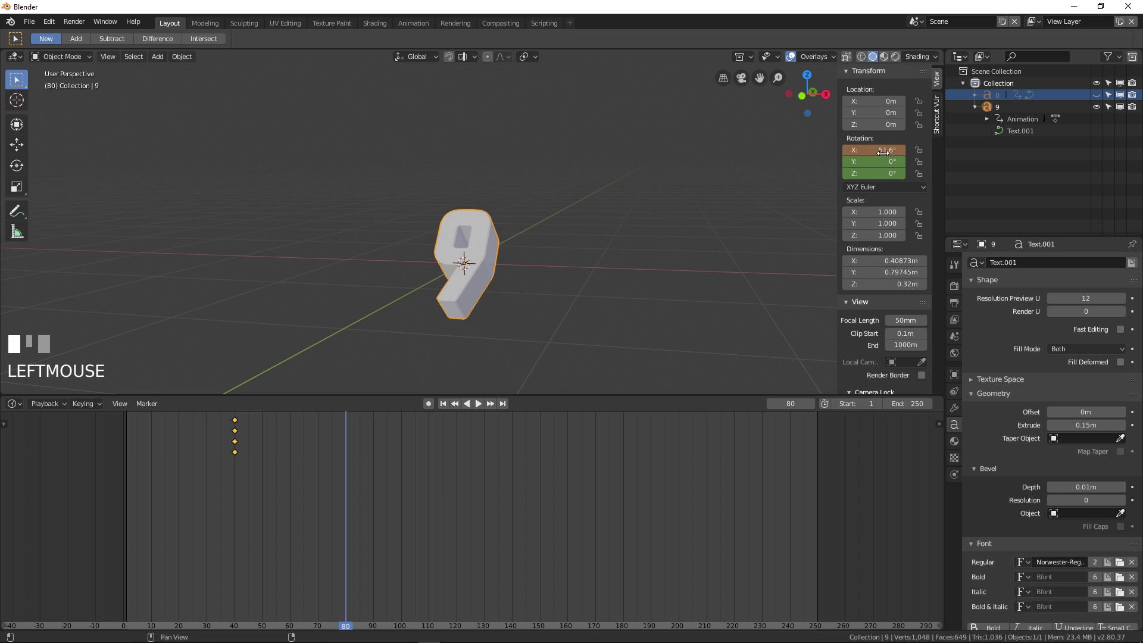
{"action": "left_click", "coordinate": [883, 153]}
{"action": "type", "text": "90"}
{"action": "key", "text": "KP_Enter"}
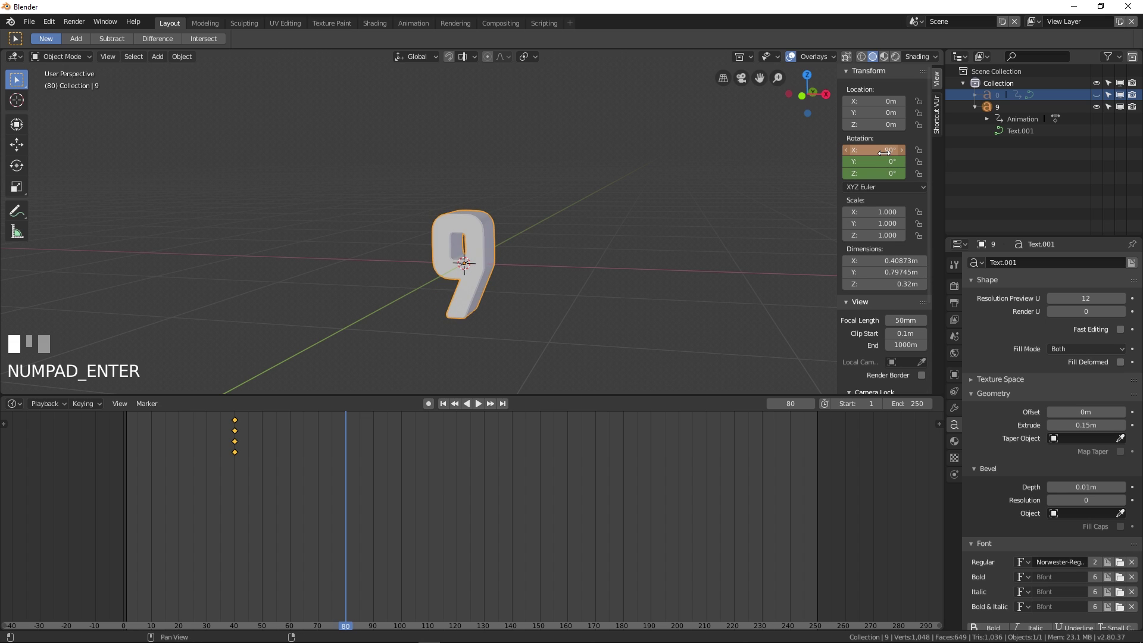
{"action": "right_click", "coordinate": [879, 150]}
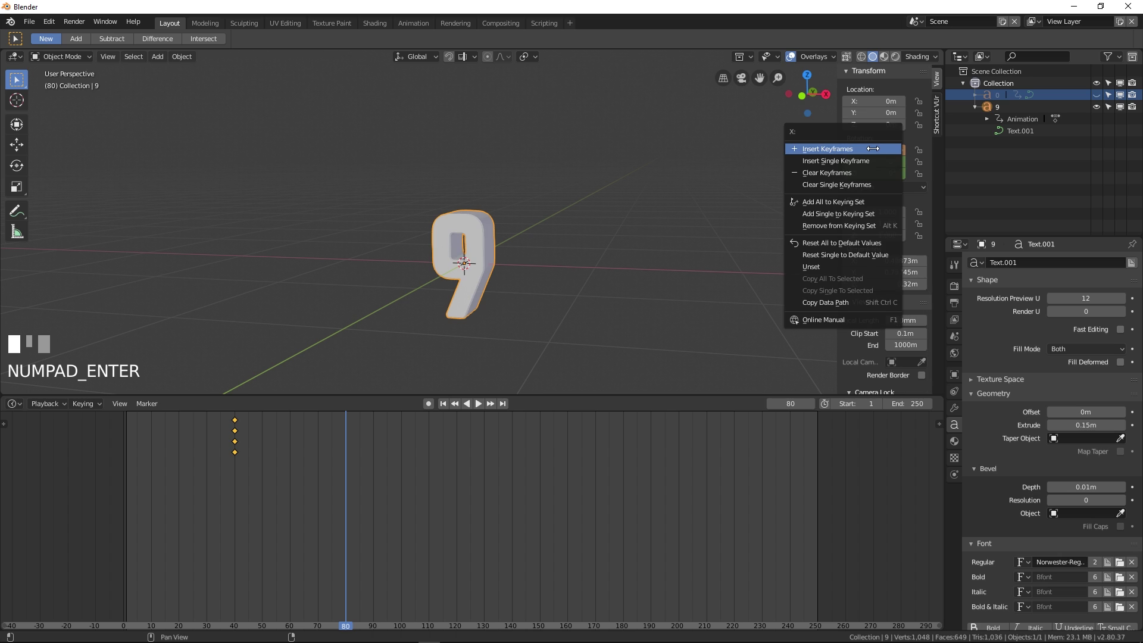
{"action": "left_click", "coordinate": [879, 149]}
{"action": "right_click_drag", "start_coordinate": [303, 526], "coordinate": [340, 498]}
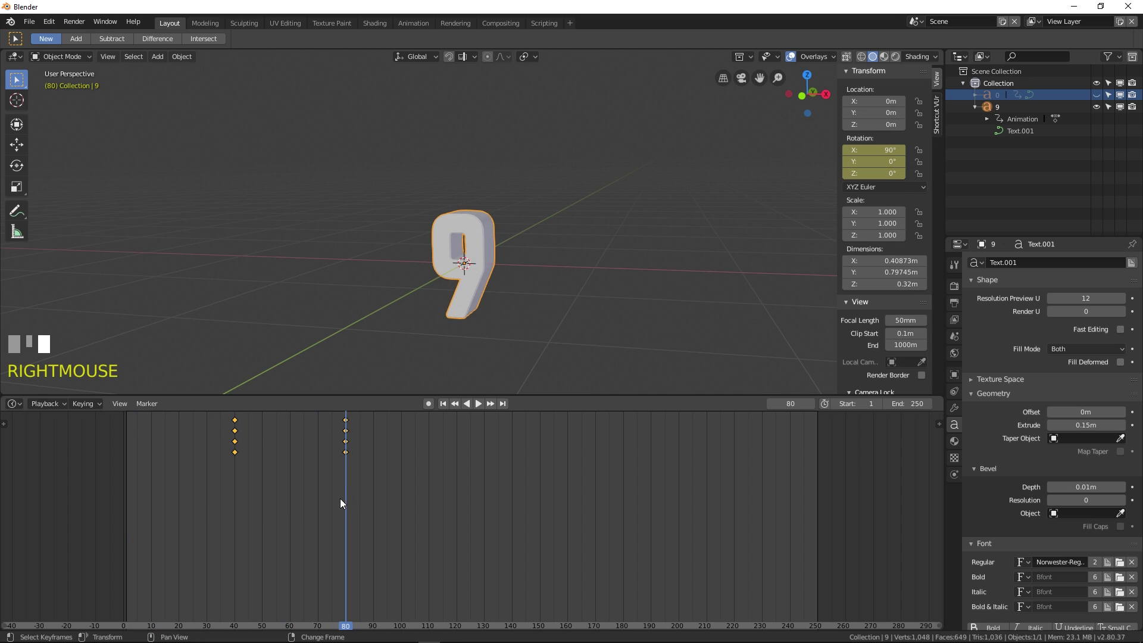
- In the Graph Editor, pull the outgoing handle of the 9's frame 40 rotation keyframe vertically upward so the flip starts fast and eases out
{"action": "left_click", "coordinate": [17, 402]}
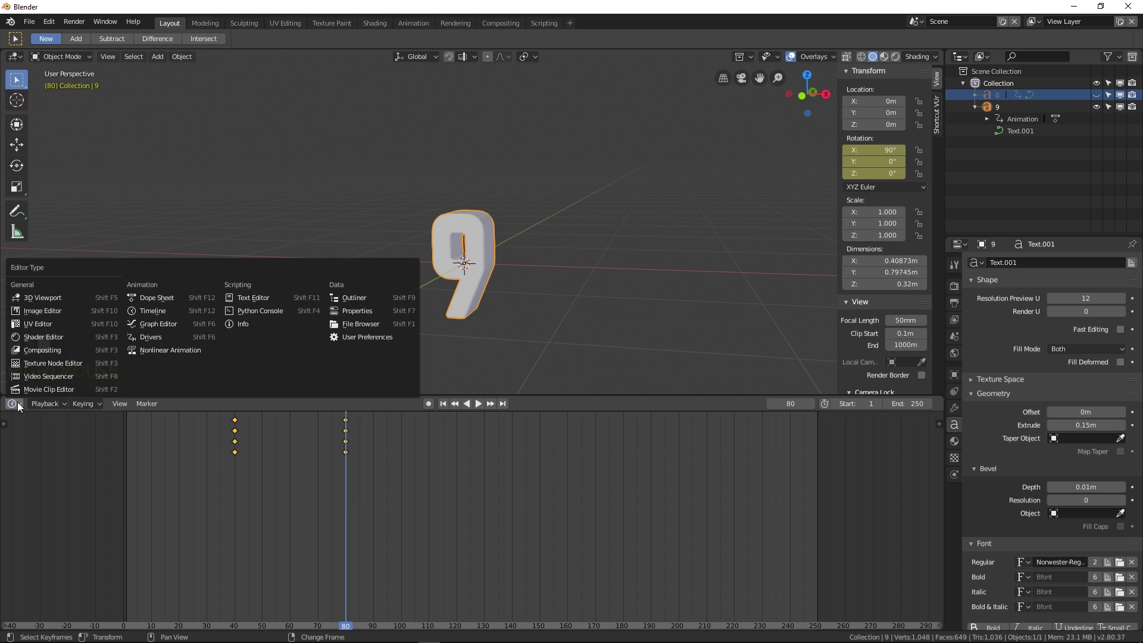
{"action": "left_click", "coordinate": [160, 327]}
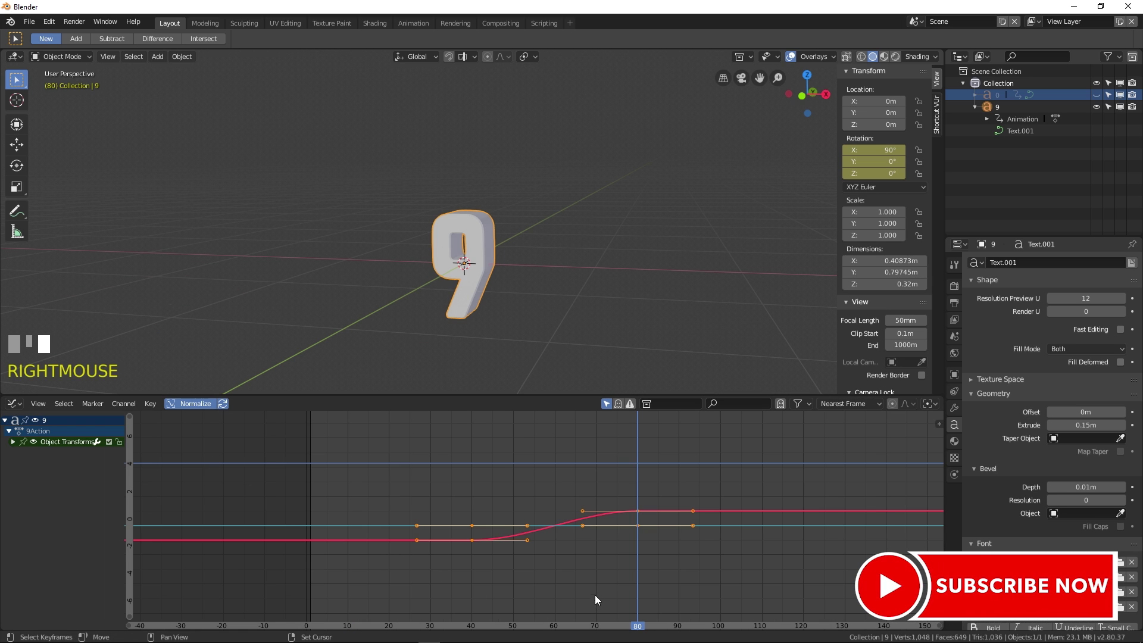
{"action": "left_click", "coordinate": [637, 511]}
{"action": "left_click", "coordinate": [638, 511]}
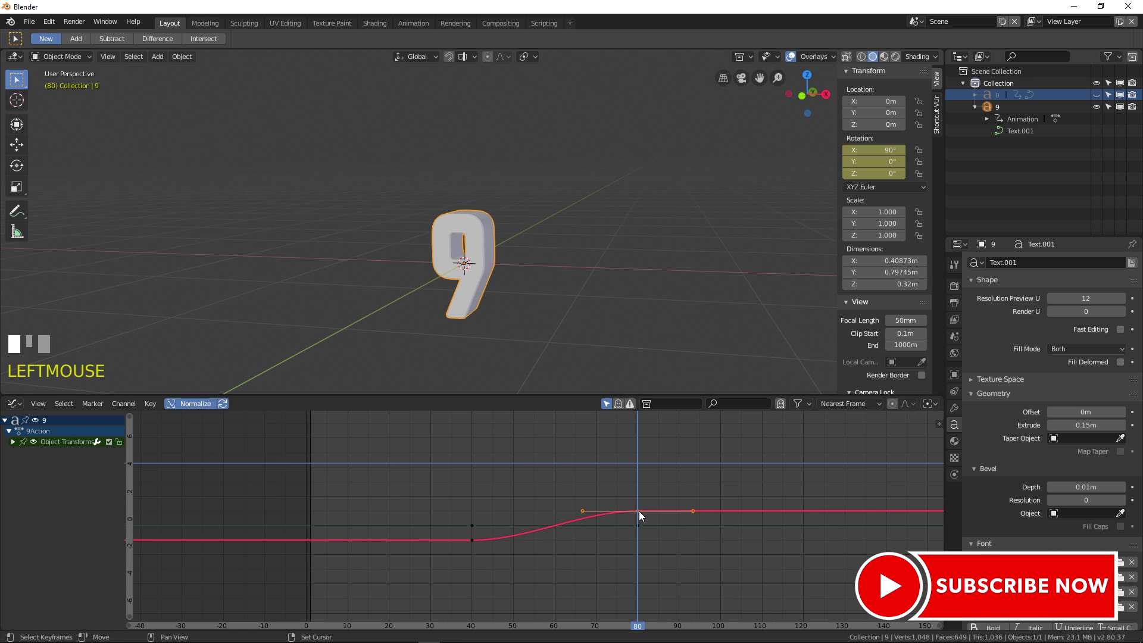
{"action": "left_click", "coordinate": [472, 540]}
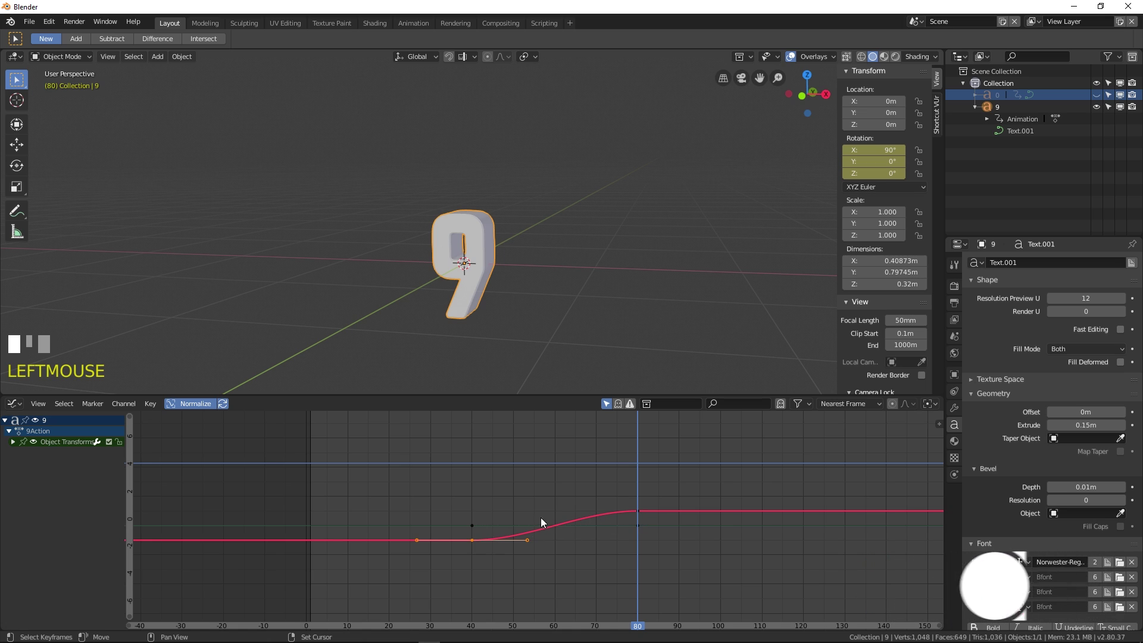
{"action": "left_click_drag", "start_coordinate": [528, 541], "coordinate": [471, 511]}
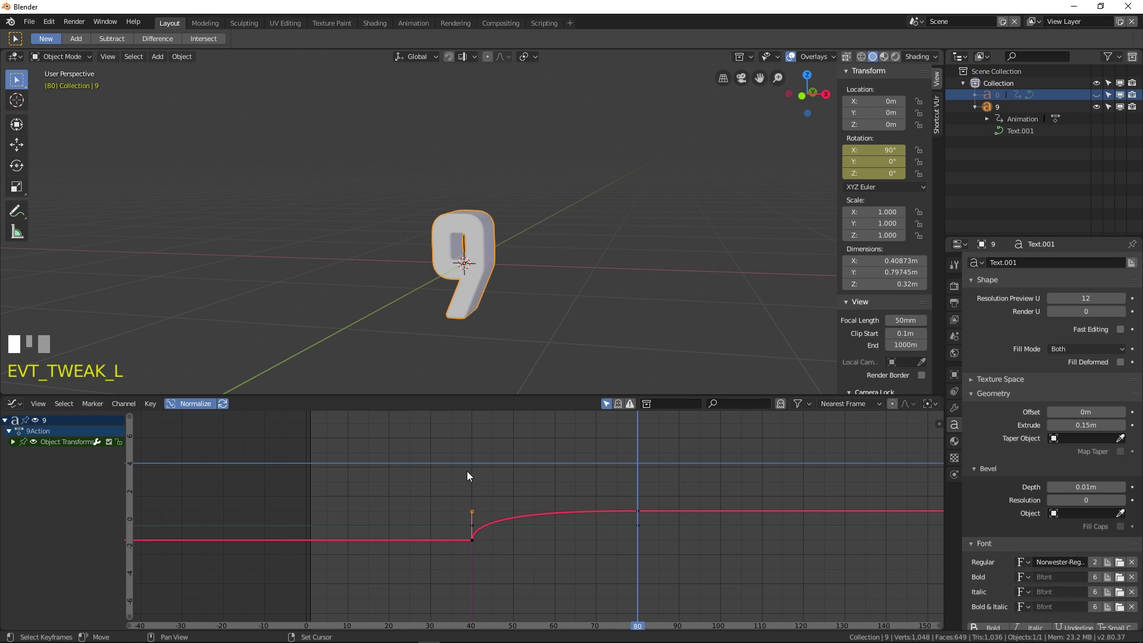
{"action": "right_click_drag", "start_coordinate": [480, 439], "coordinate": [638, 443]}
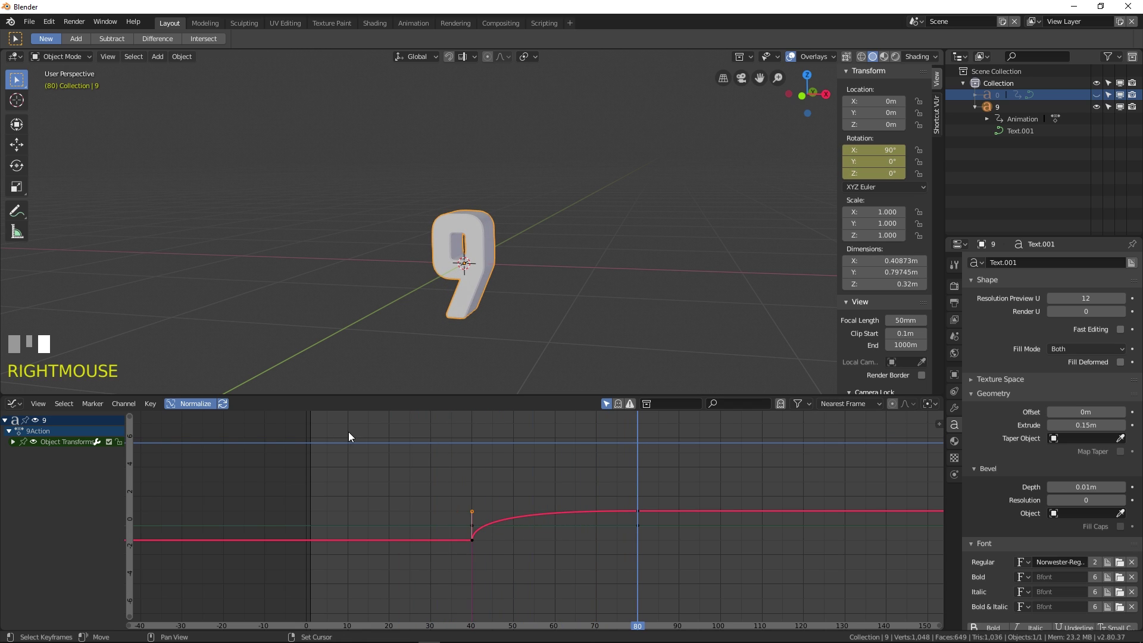
- Return to the Timeline, play the 9's flip animation from before frame 40, and set the current frame to 40
{"action": "left_click", "coordinate": [22, 403]}
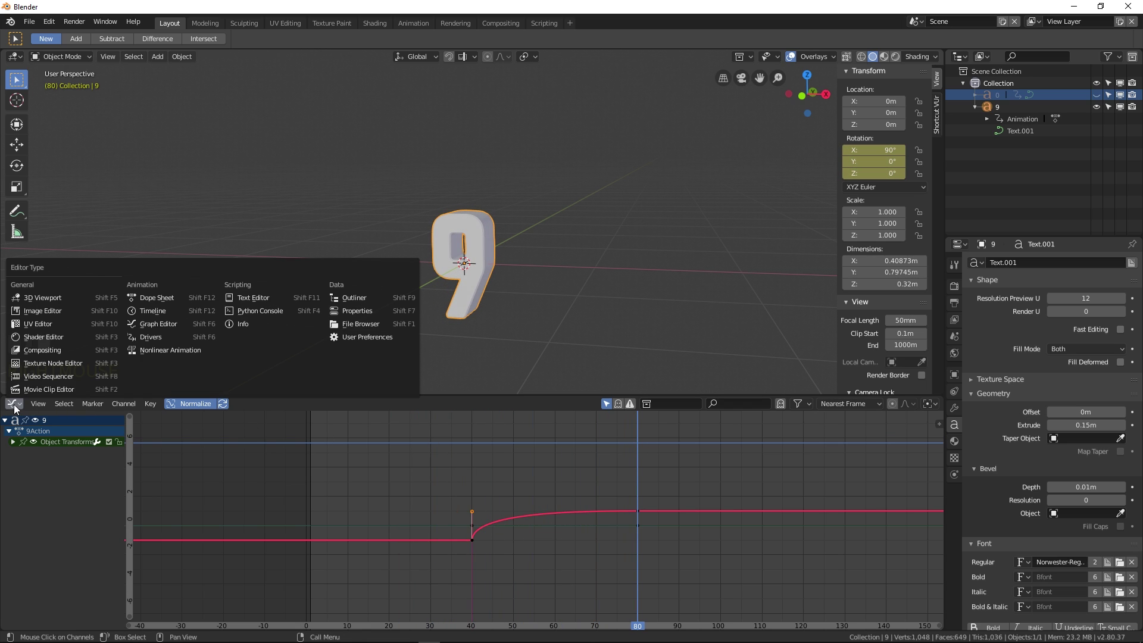
{"action": "left_click", "coordinate": [157, 311]}
{"action": "right_click_drag", "start_coordinate": [275, 506], "coordinate": [146, 517]}
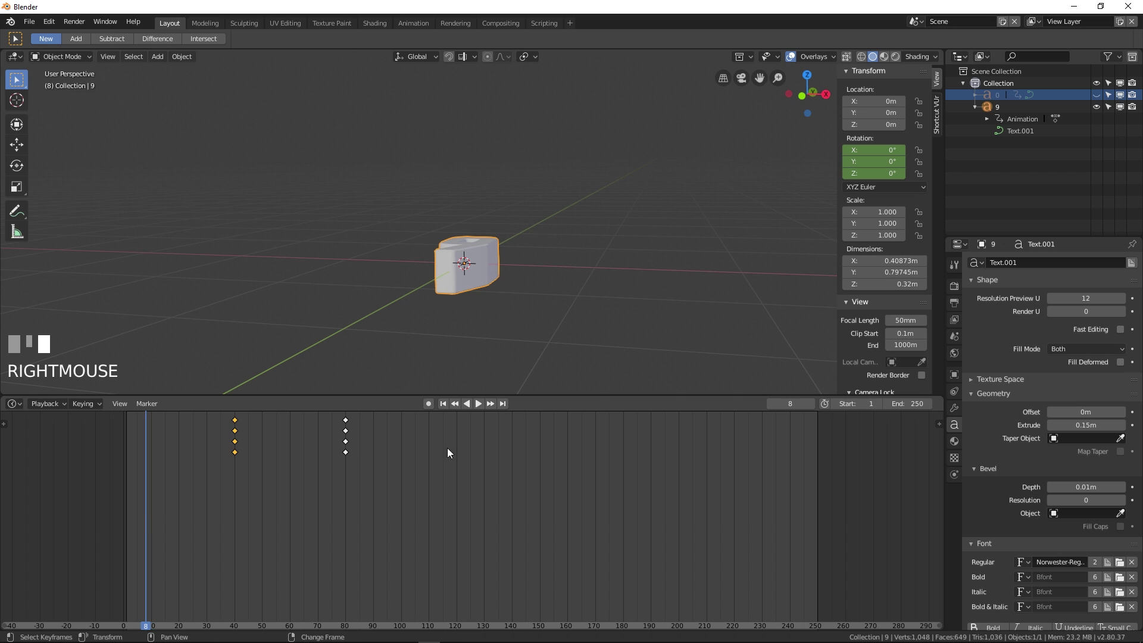
{"action": "left_click", "coordinate": [476, 403]}
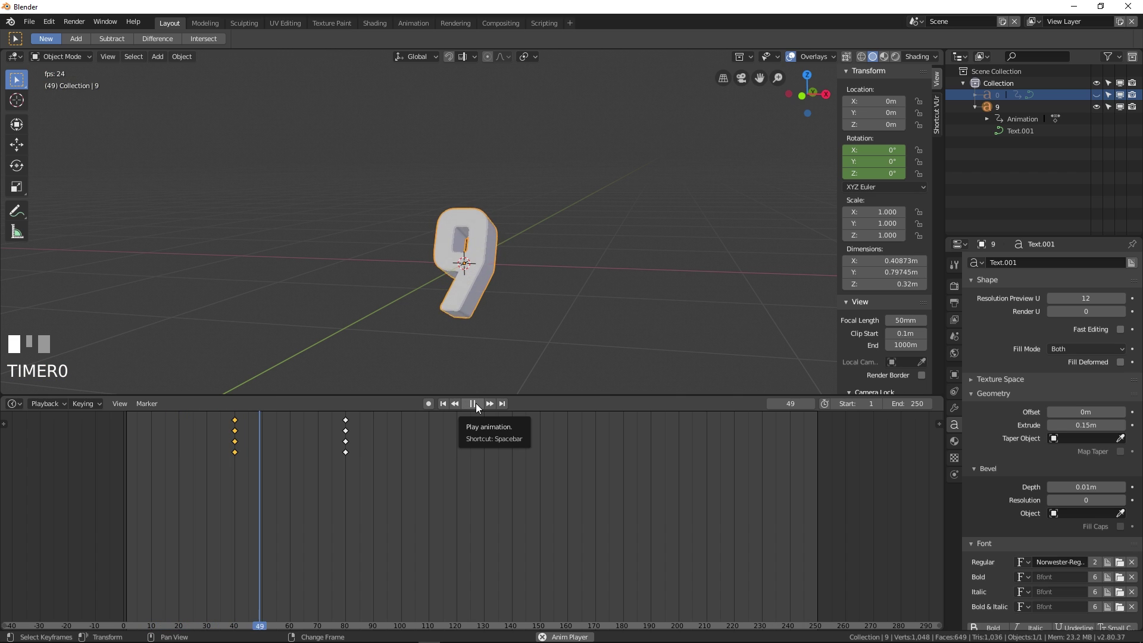
{"action": "left_click", "coordinate": [476, 403]}
{"action": "right_click_drag", "start_coordinate": [315, 500], "coordinate": [235, 506]}
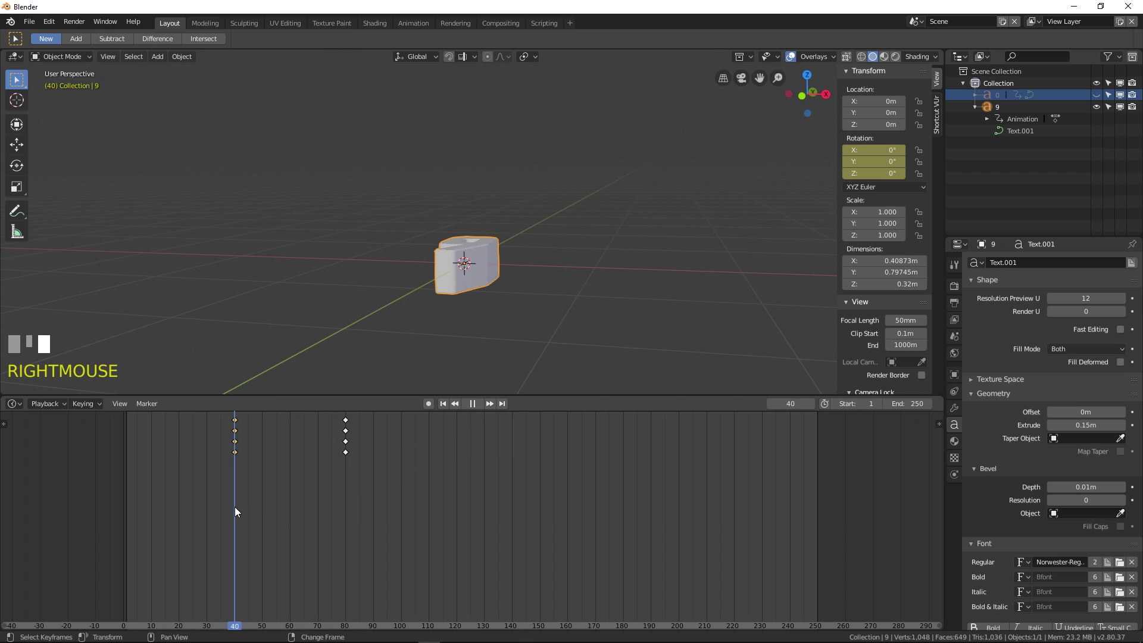
- Unhide the 0 in the viewport, make it the active object, and scrub around frame 40 to examine the overlap
{"action": "left_click", "coordinate": [999, 97]}
{"action": "left_click", "coordinate": [1096, 95]}
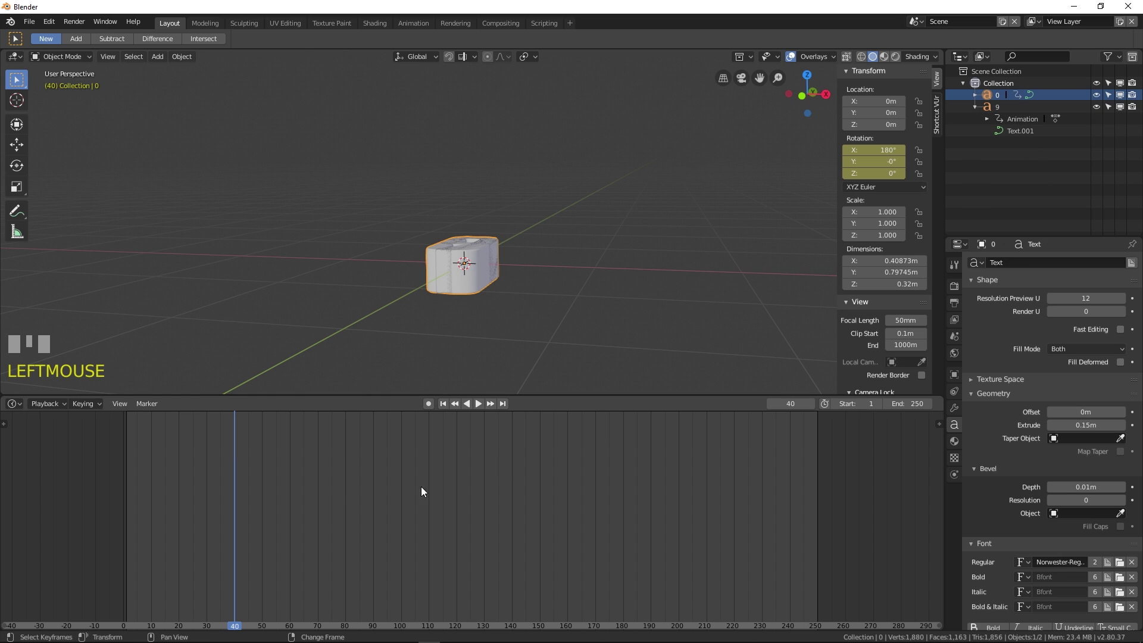
{"action": "right_click_drag", "start_coordinate": [235, 506], "coordinate": [236, 470]}
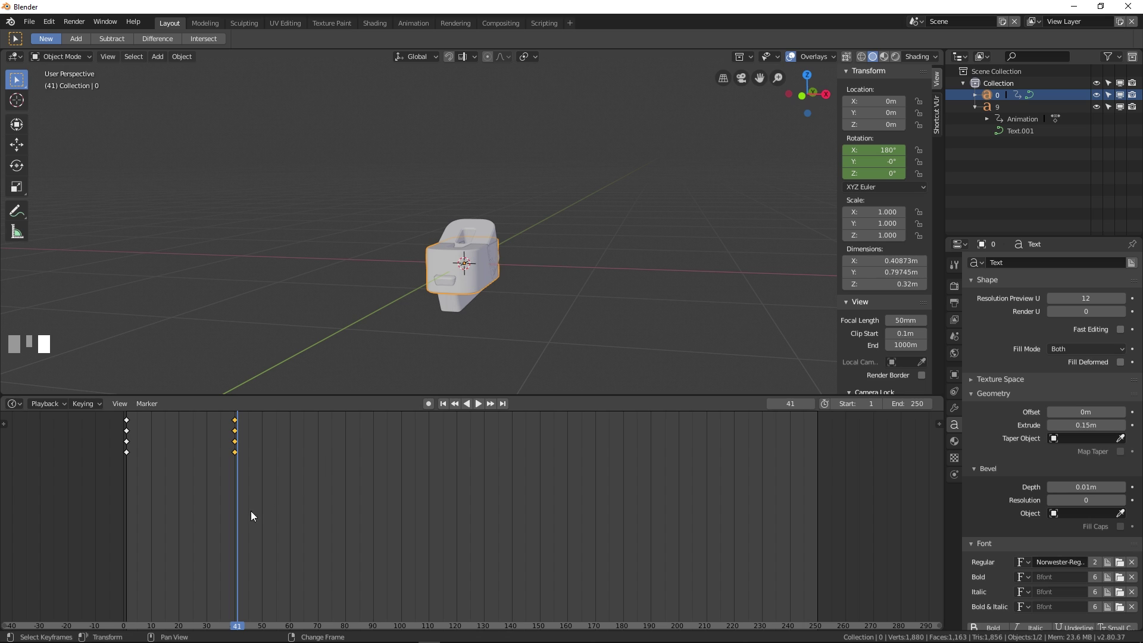
{"action": "left_click", "coordinate": [988, 95]}
- Insert a scale keyframe for the 0 at frame 39 with its scale at 1.000
{"action": "right_click_drag", "start_coordinate": [241, 532], "coordinate": [234, 530]}
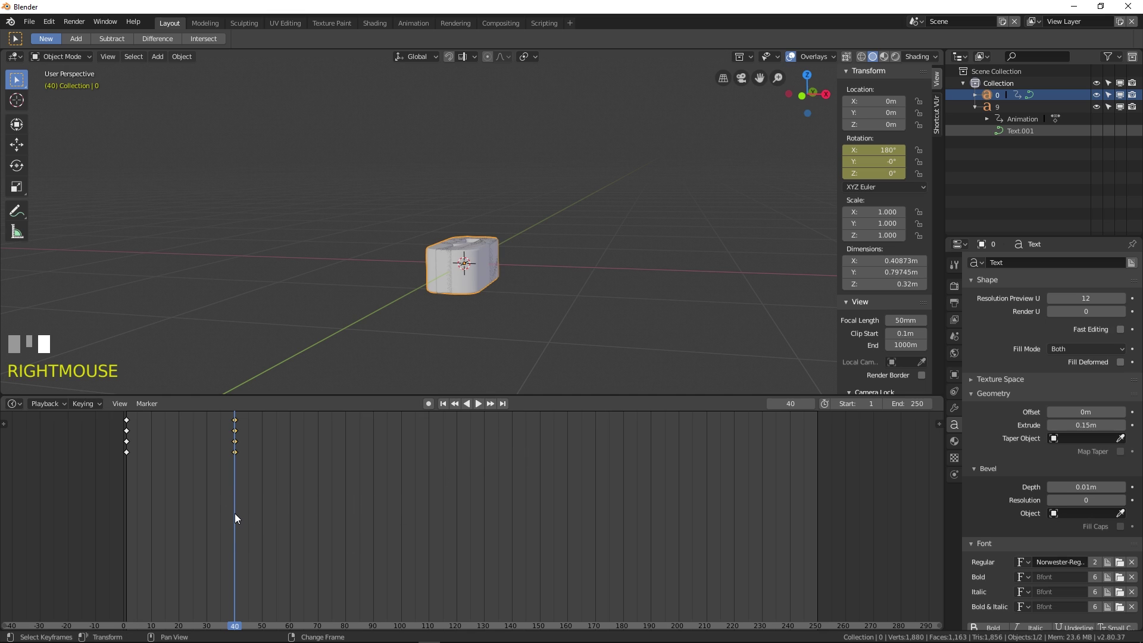
{"action": "key", "text": "Left"}
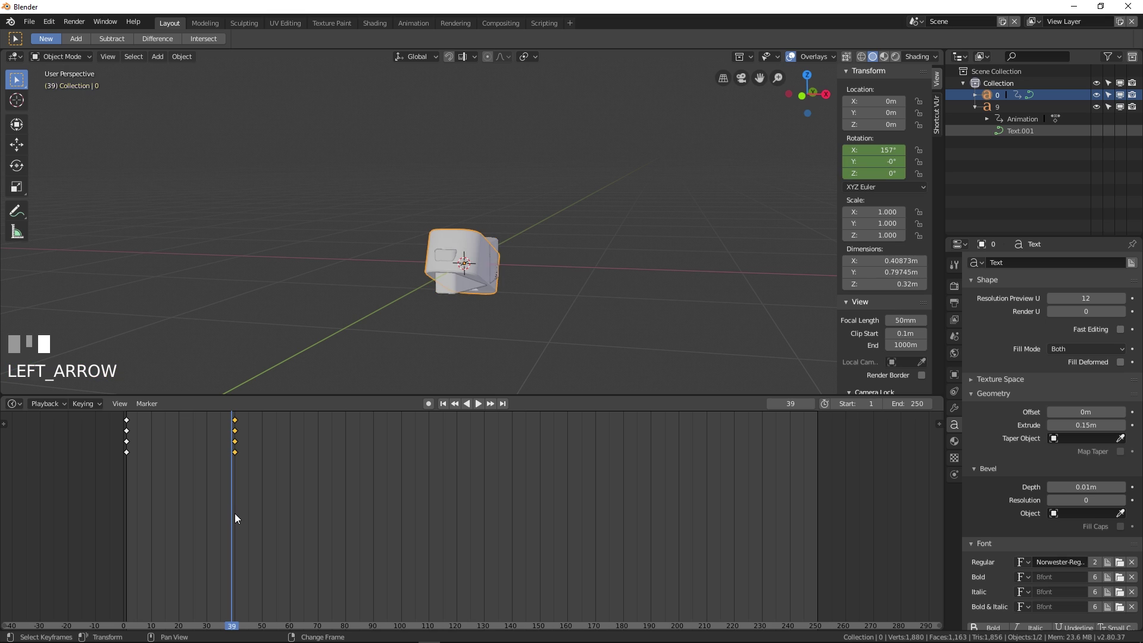
{"action": "key", "text": "Right"}
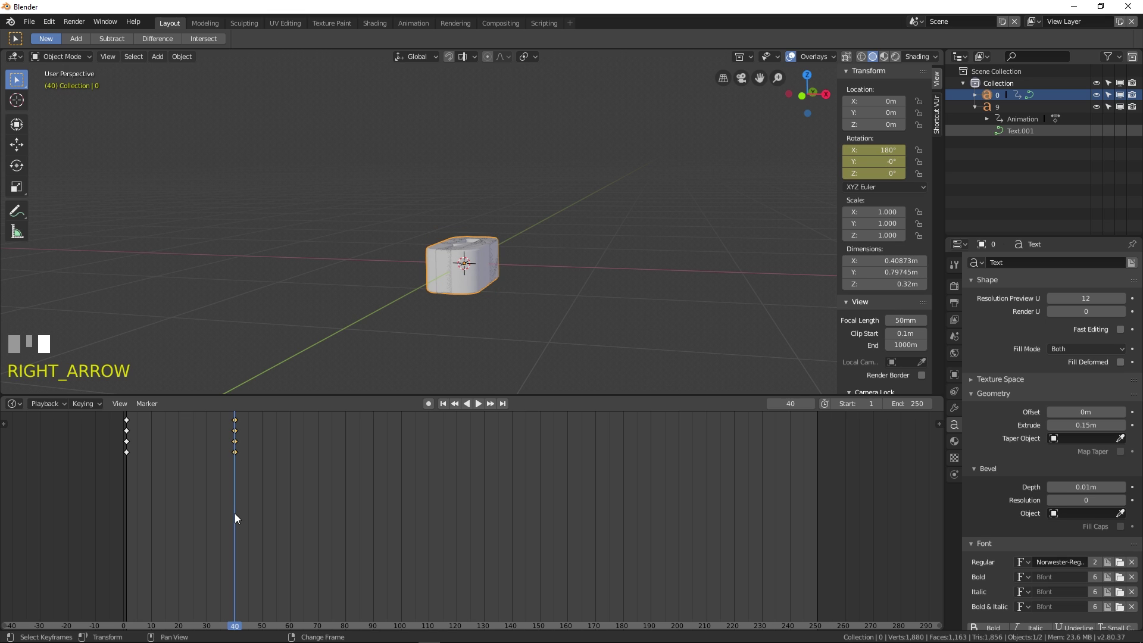
{"action": "key", "text": "Left"}
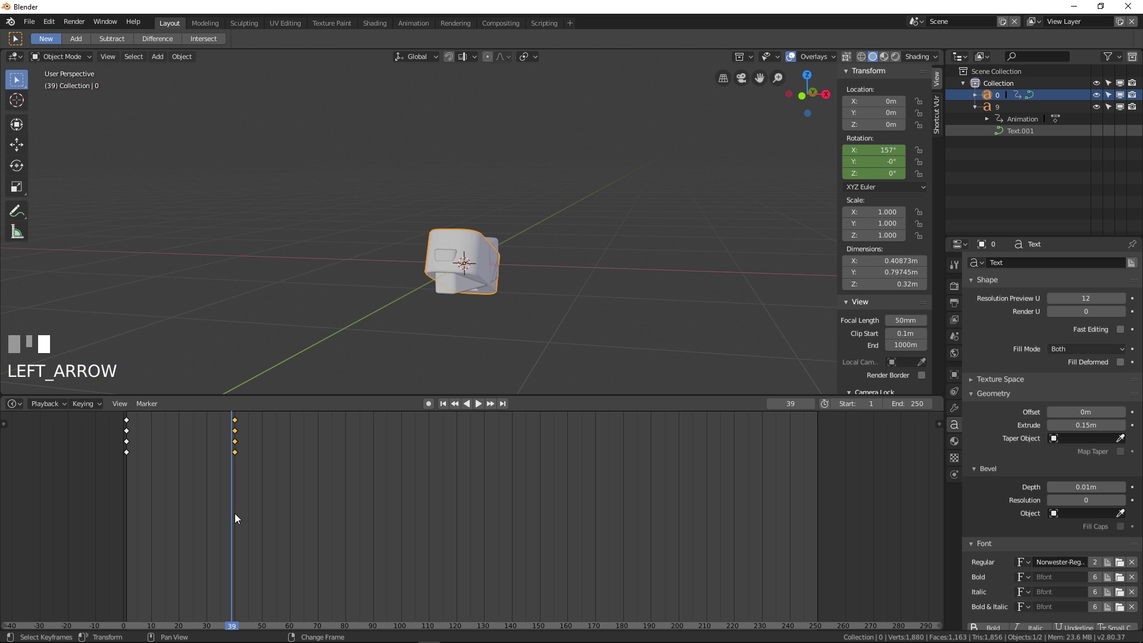
{"action": "right_click", "coordinate": [871, 211]}
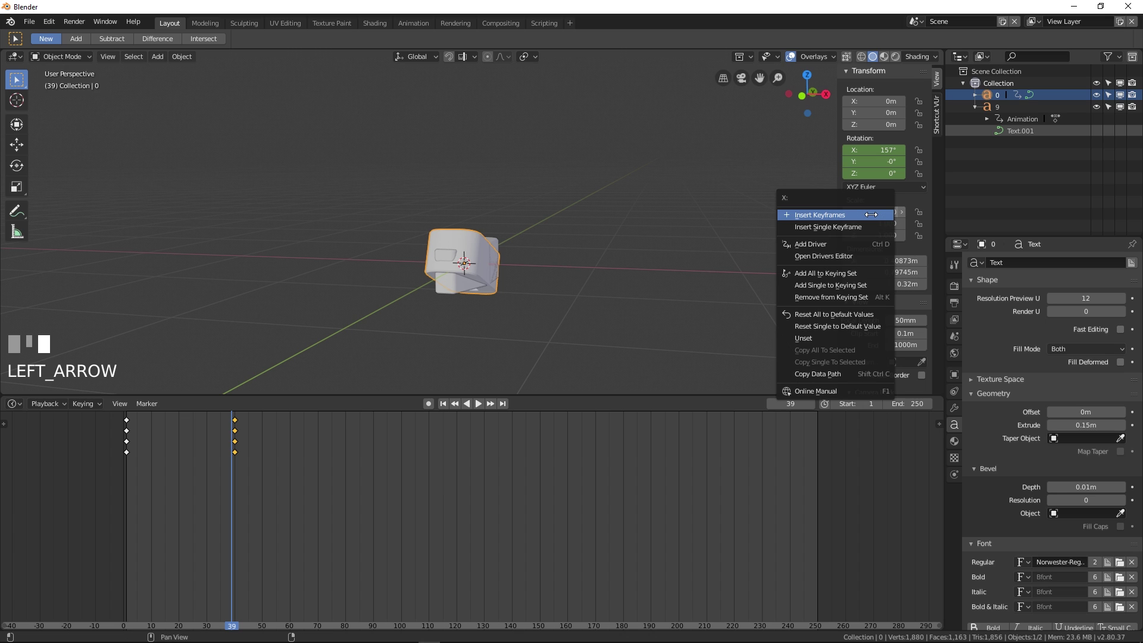
{"action": "left_click", "coordinate": [855, 215]}
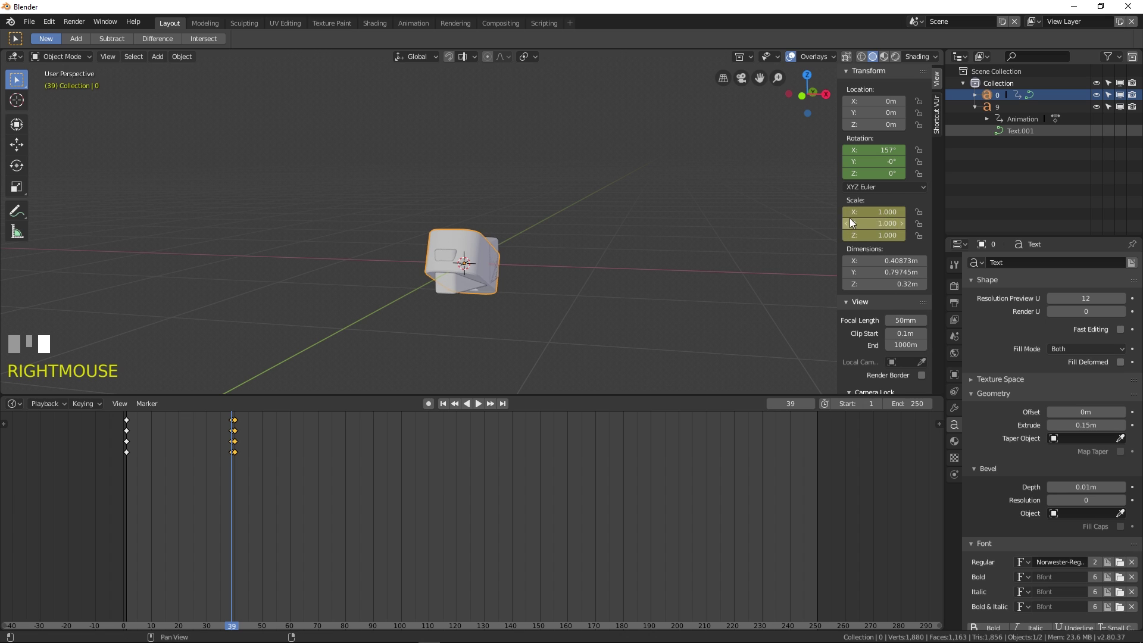
- Set the 0's X, Y and Z scale to 0 at frame 40 and insert scale keyframes
{"action": "key", "text": "Right"}
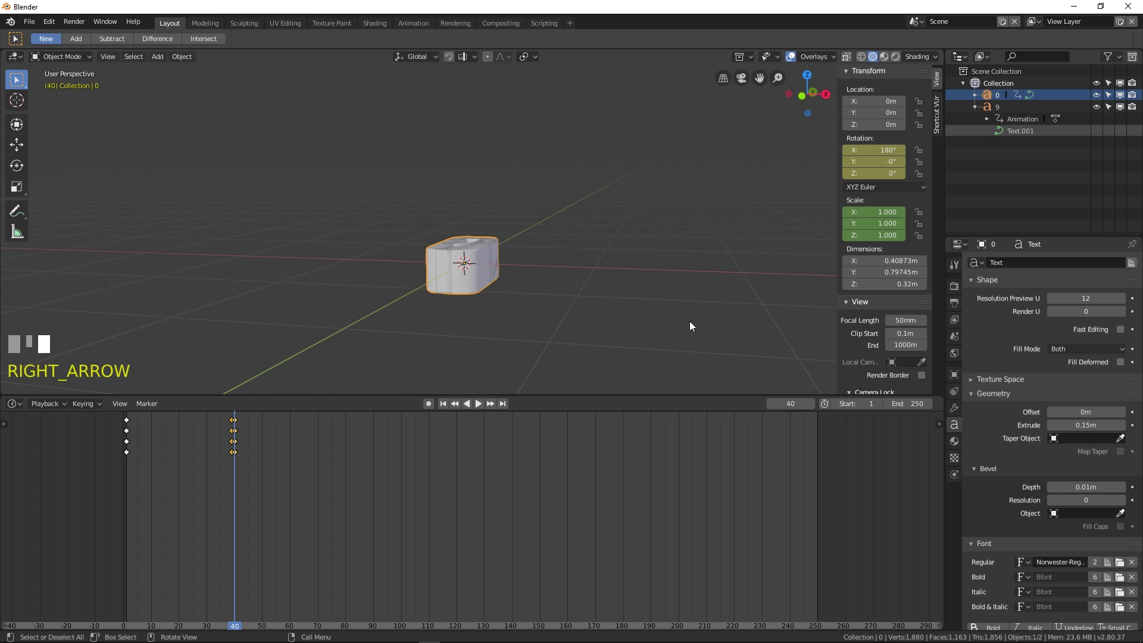
{"action": "right_click", "coordinate": [880, 212]}
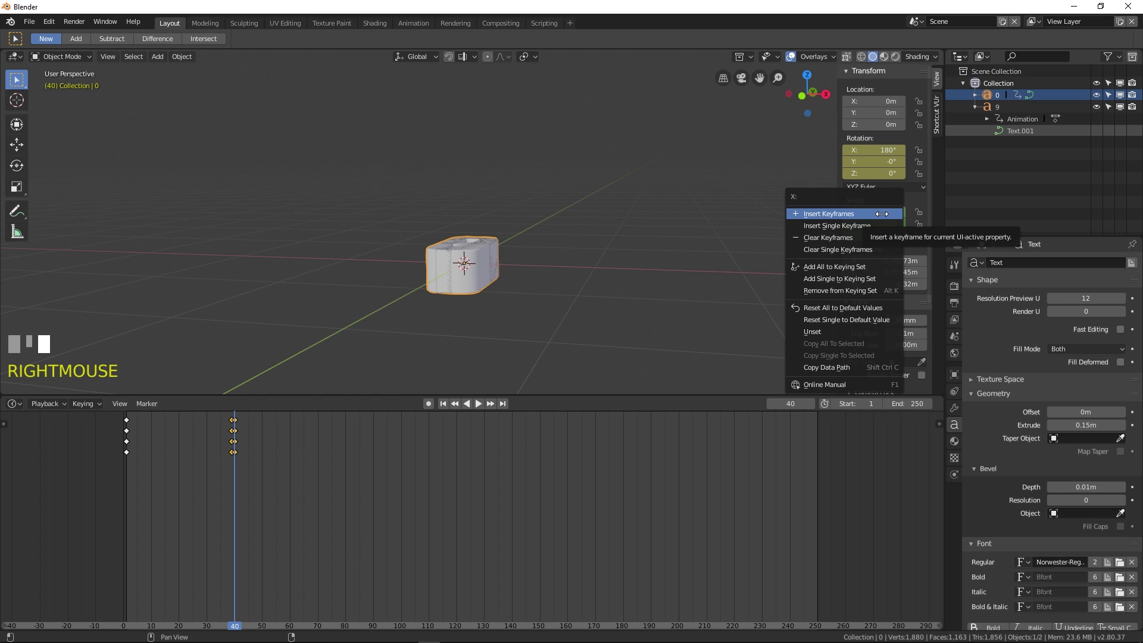
{"action": "left_click", "coordinate": [908, 195]}
{"action": "left_click", "coordinate": [872, 213]}
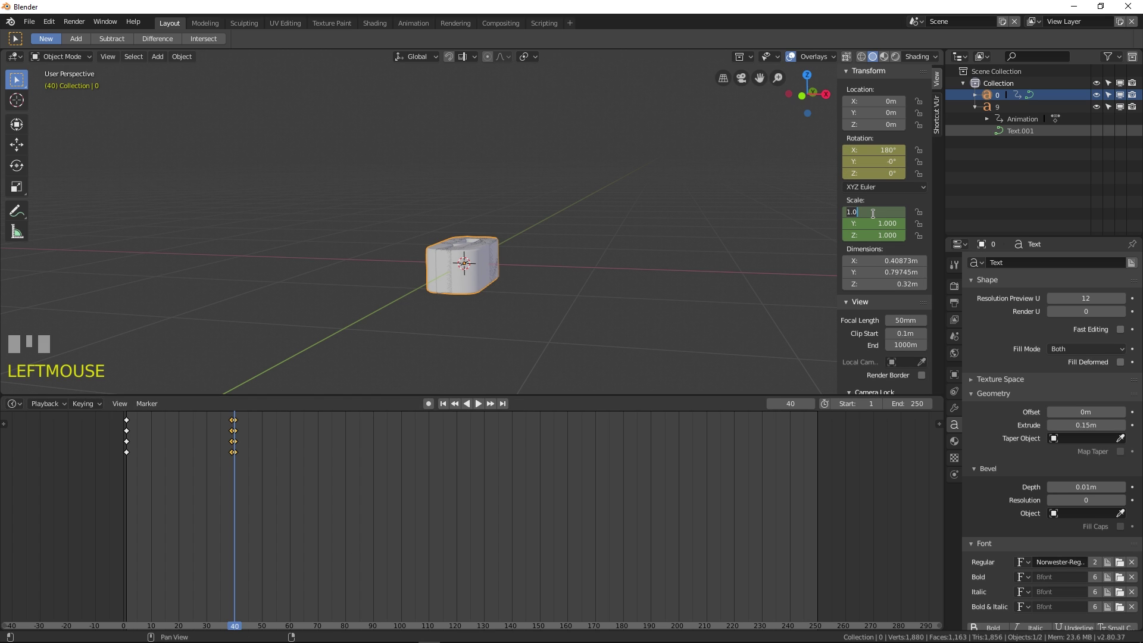
{"action": "type", "text": "0"}
{"action": "key", "text": "Tab"}
{"action": "type", "text": "0"}
{"action": "key", "text": "Tab"}
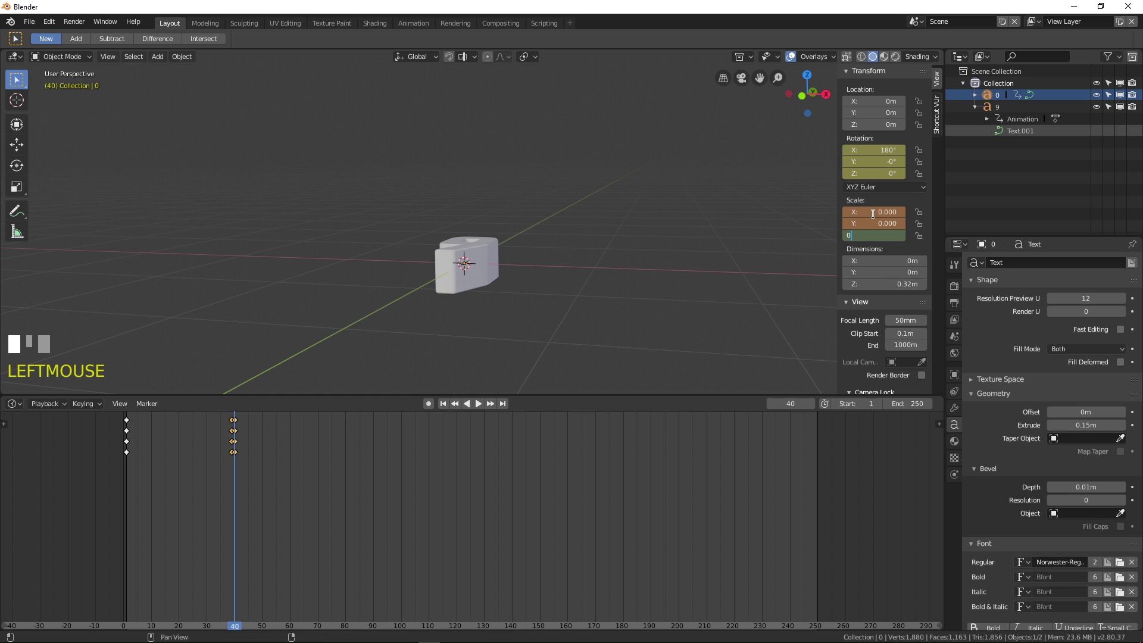
{"action": "key", "text": "Return"}
{"action": "right_click", "coordinate": [882, 213]}
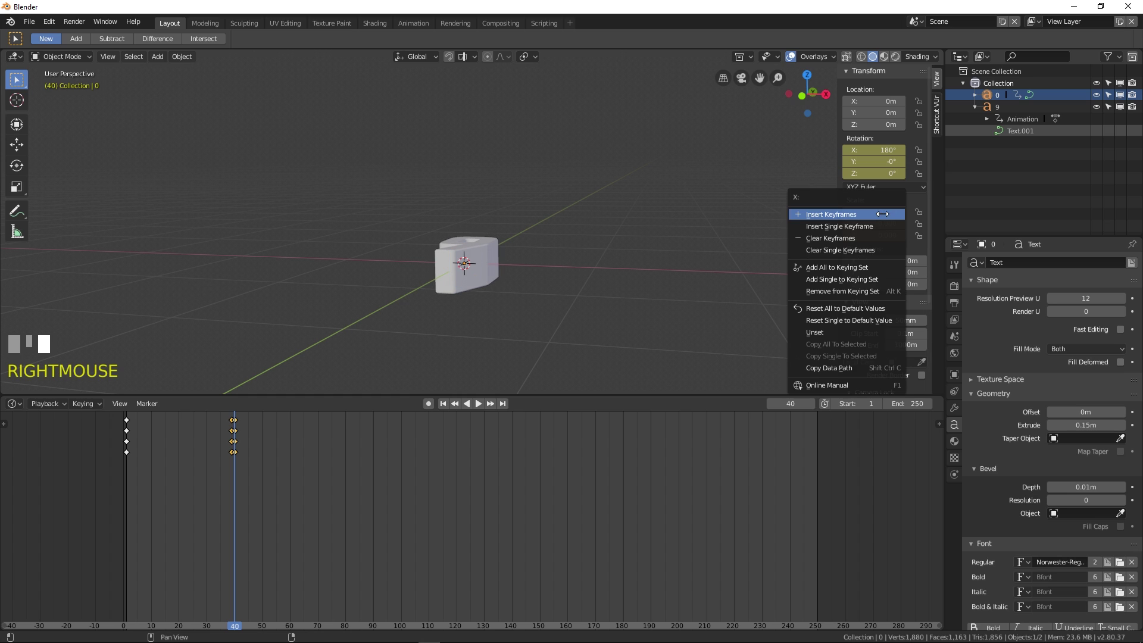
{"action": "left_click", "coordinate": [858, 214]}
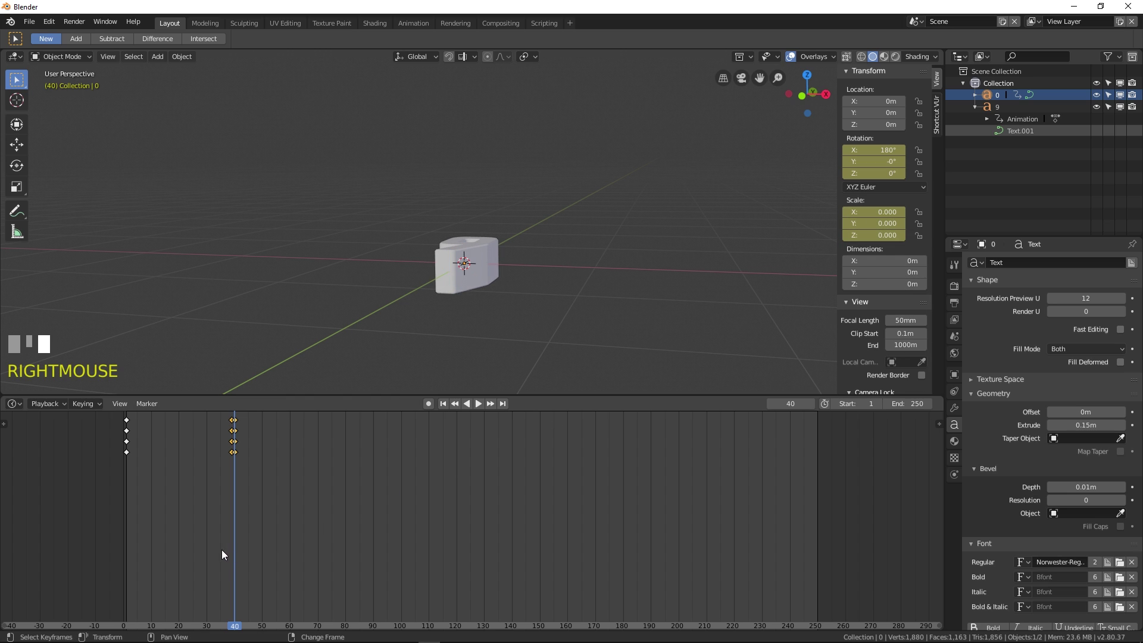
- Scrub through the frames around 40 to check the 0's disappearance
{"action": "right_click_drag", "start_coordinate": [221, 549], "coordinate": [236, 523]}
{"action": "key", "text": "space"}
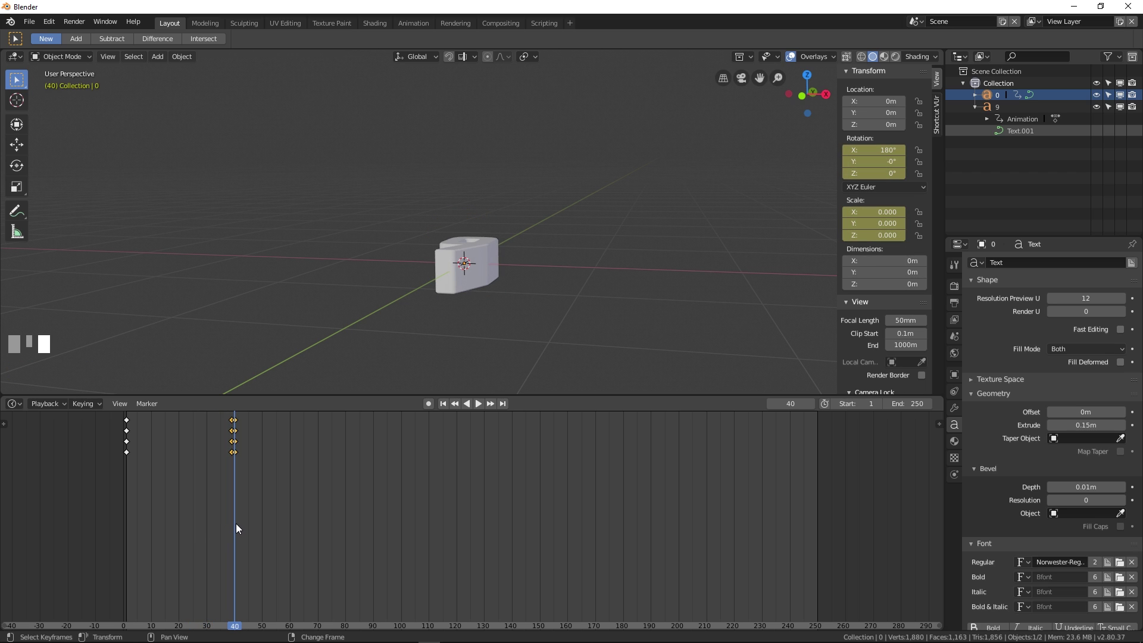
{"action": "left_click", "coordinate": [531, 444]}
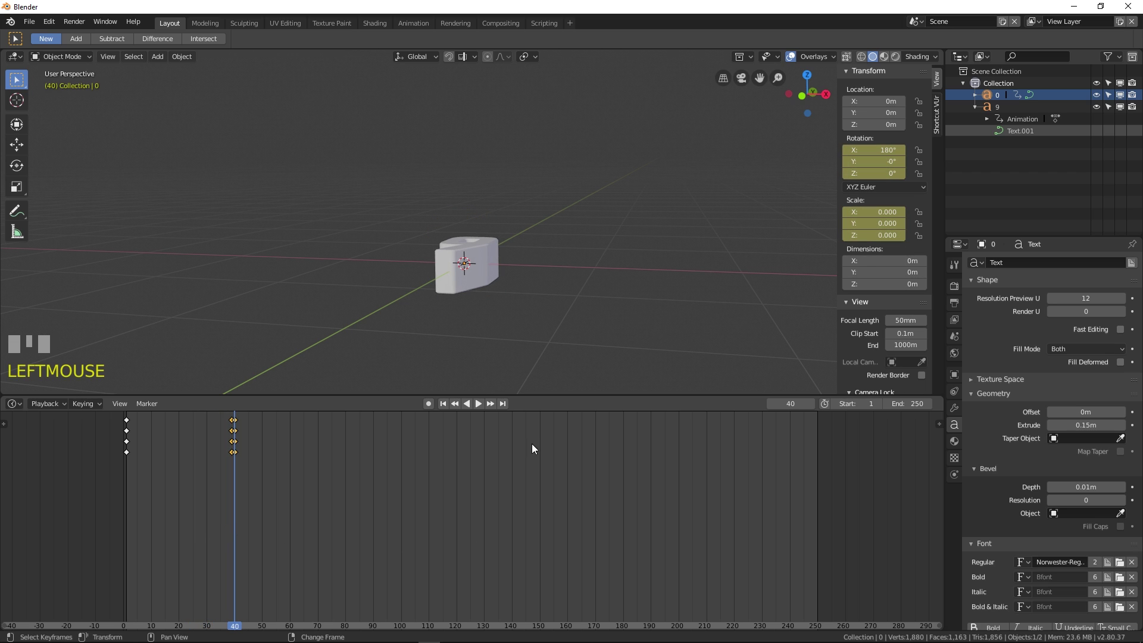
- Select the 9 and insert a scale keyframe at frame 40 with its scale at 1.000
{"action": "left_click", "coordinate": [998, 106]}
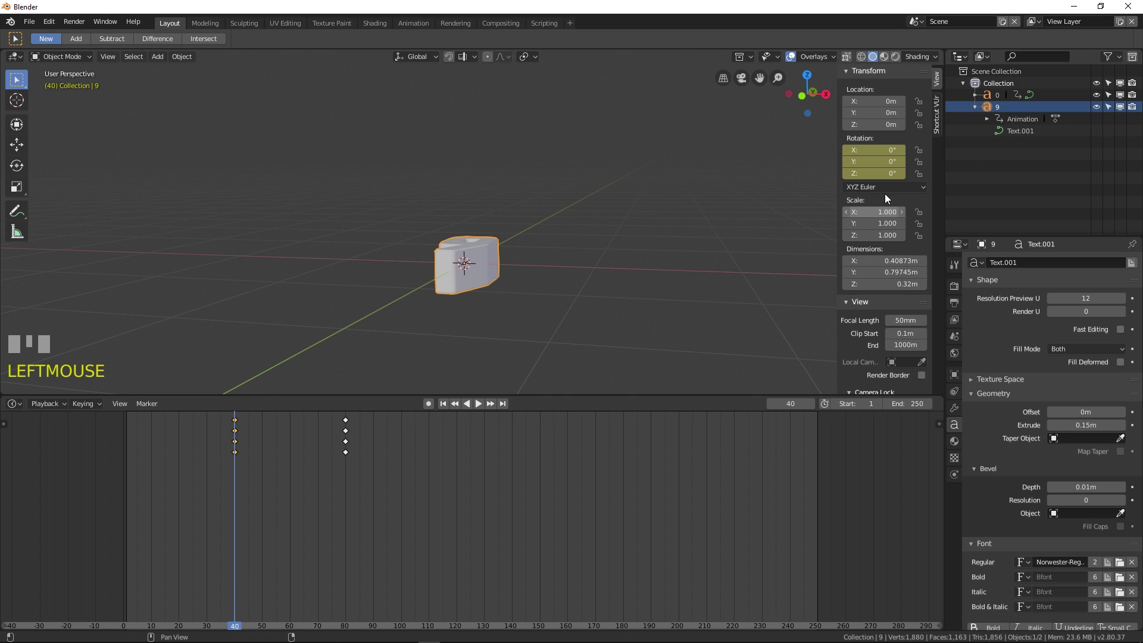
{"action": "right_click", "coordinate": [877, 213]}
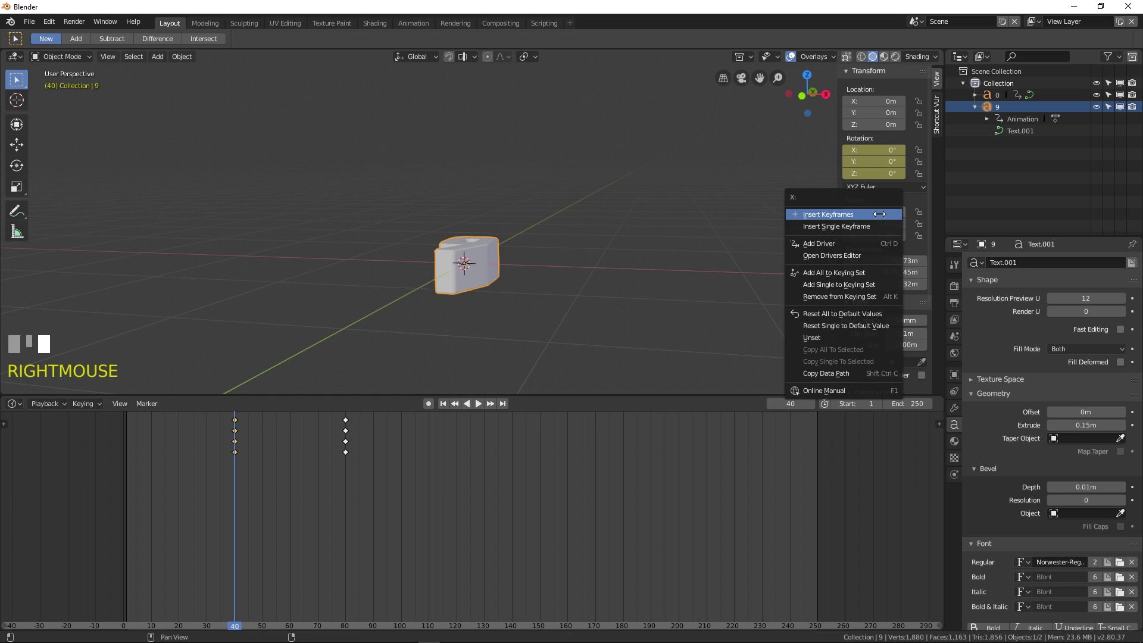
{"action": "left_click", "coordinate": [877, 214]}
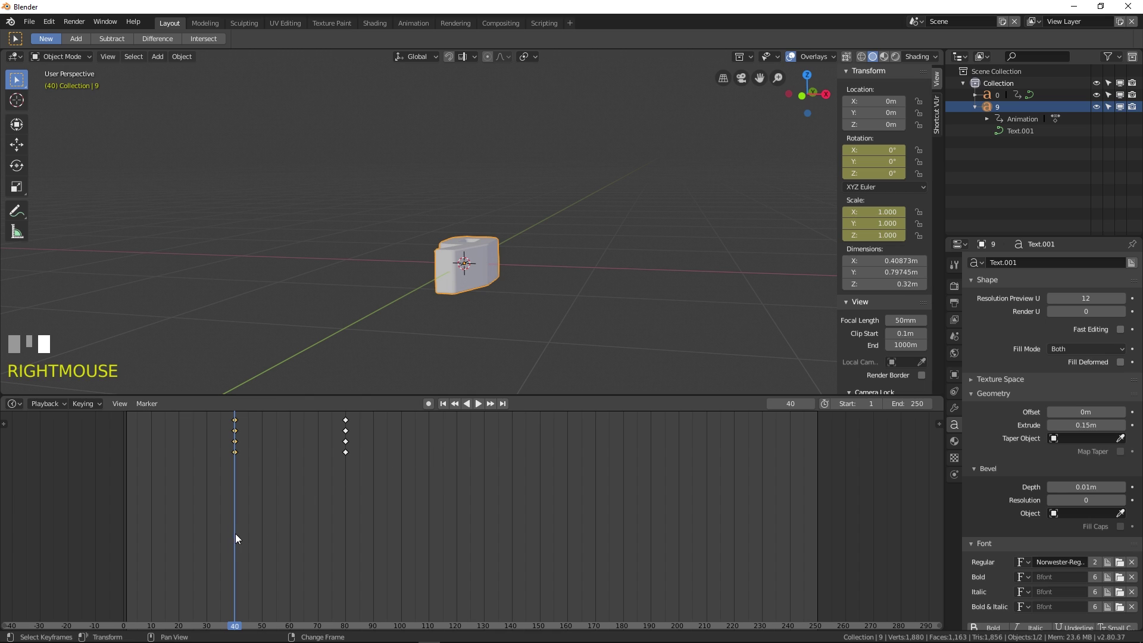
- Set the 9's X, Y and Z scale to 0 at frame 39 and insert scale keyframes
{"action": "key", "text": "Left"}
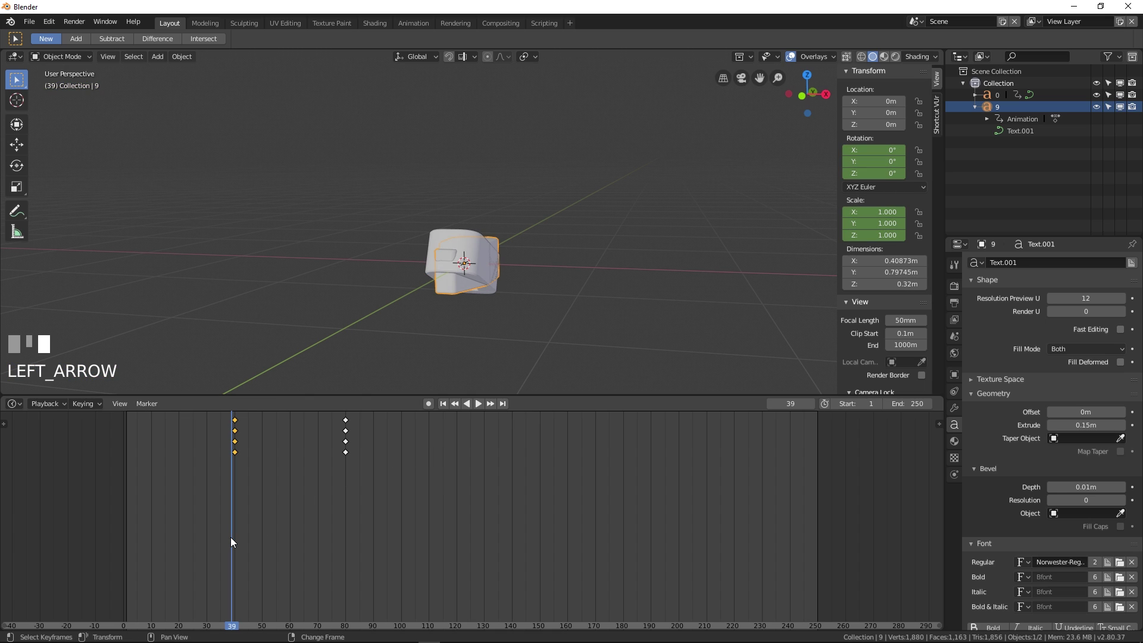
{"action": "left_click", "coordinate": [876, 213]}
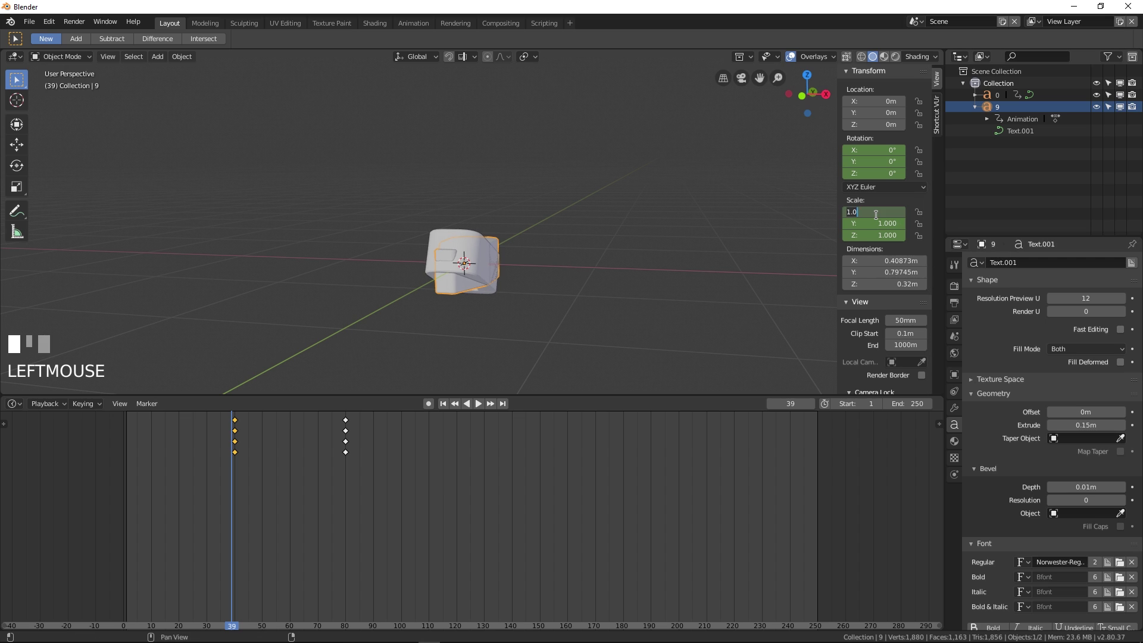
{"action": "type", "text": "0"}
{"action": "key", "text": "Tab"}
{"action": "type", "text": "0"}
{"action": "key", "text": "Tab"}
{"action": "type", "text": "0"}
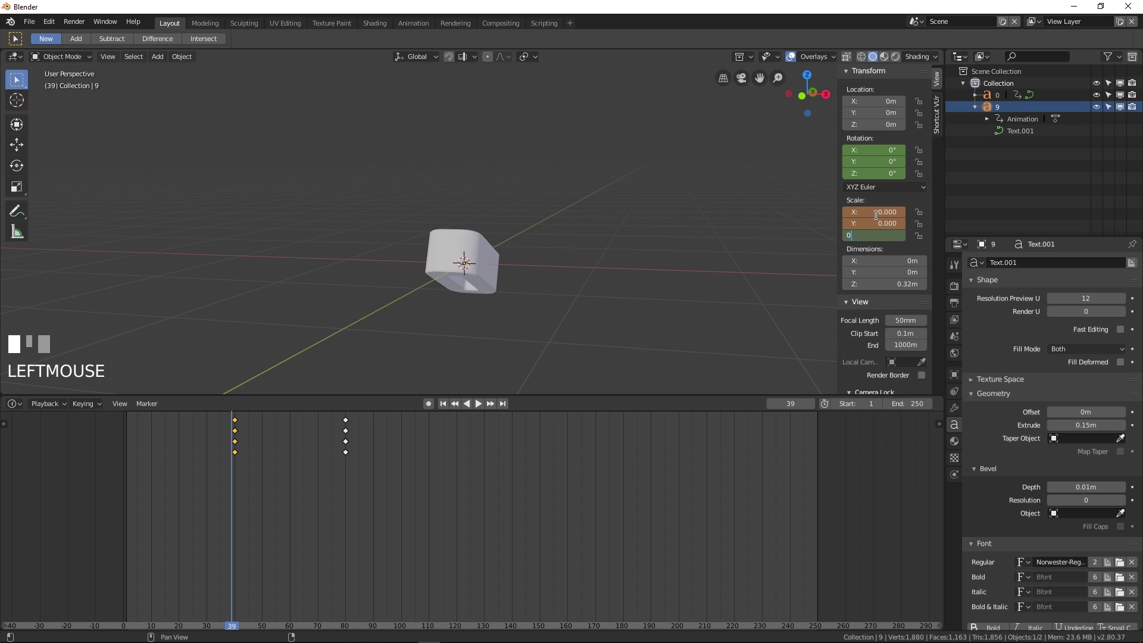
{"action": "key", "text": "Return"}
{"action": "right_click", "coordinate": [876, 215]}
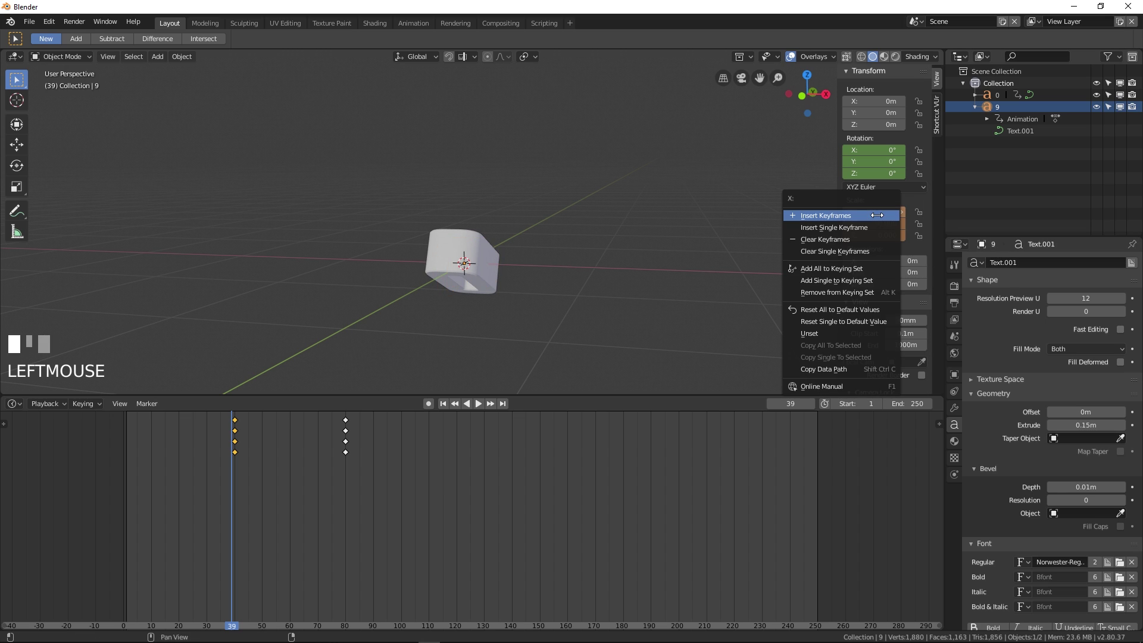
{"action": "left_click", "coordinate": [834, 217]}
- Play the animation and scrub back through the early frames to check the swap from 0 to 9
{"action": "mouse_move", "coordinate": [180, 518]}
{"action": "right_mouse_down"}
{"action": "mouse_move", "coordinate": [142, 520]}
{"action": "mouse_move", "coordinate": [331, 514]}
{"action": "mouse_move", "coordinate": [196, 512]}
{"action": "mouse_move", "coordinate": [263, 505]}
{"action": "mouse_move", "coordinate": [171, 499]}
{"action": "mouse_move", "coordinate": [182, 499]}
{"action": "right_mouse_up"}
{"action": "left_click", "coordinate": [477, 404]}
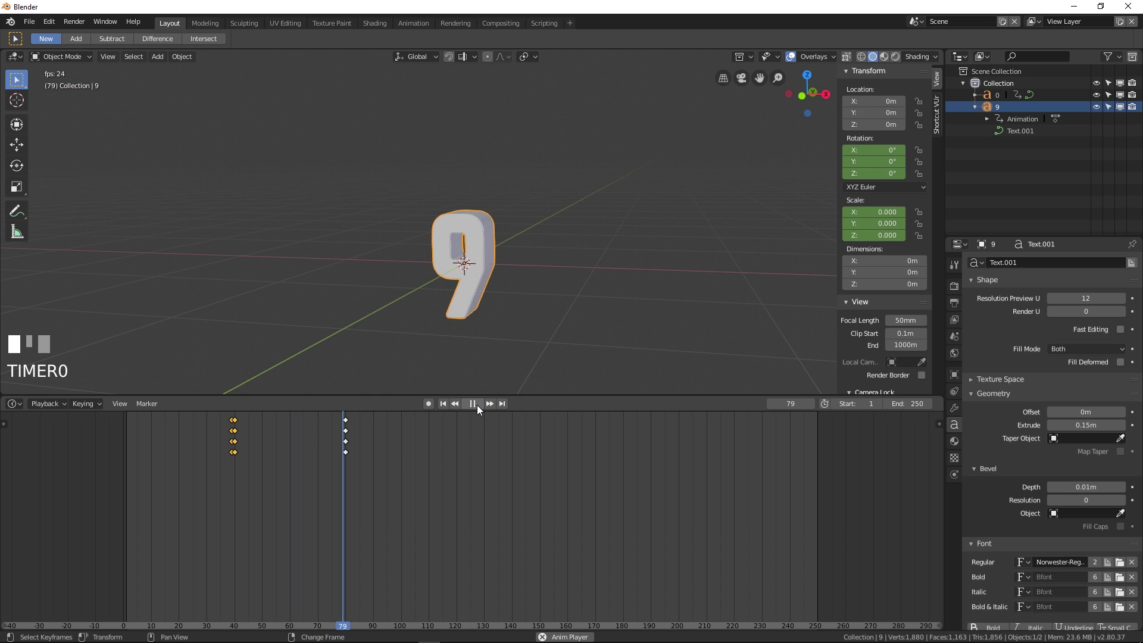
{"action": "left_click", "coordinate": [477, 404]}
{"action": "right_click_drag", "start_coordinate": [340, 519], "coordinate": [129, 508]}
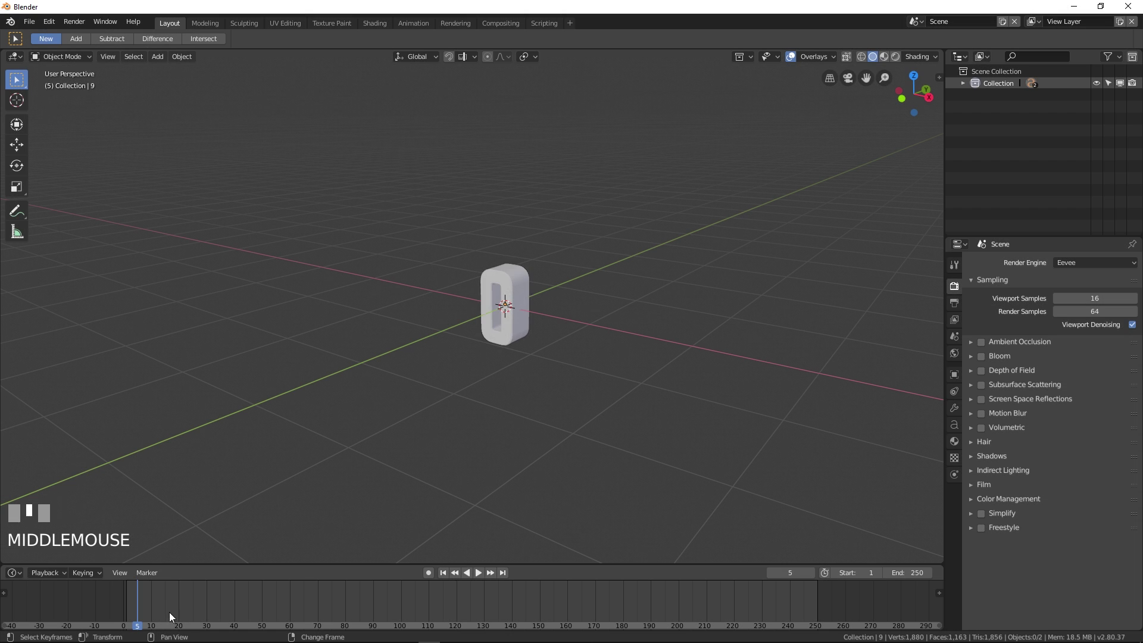
{"action": "right_click_drag", "start_coordinate": [169, 612], "coordinate": [131, 591]}
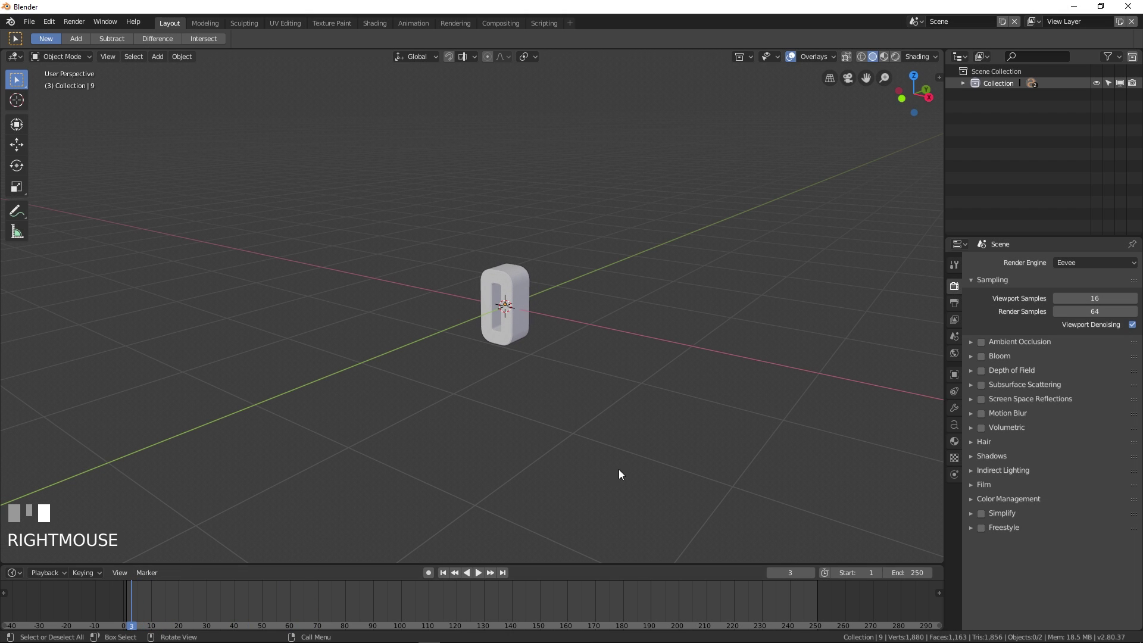
- Add a mesh plane at the origin and scale it by a factor of 4
{"action": "middle_click_drag", "start_coordinate": [617, 413], "coordinate": [636, 409]}
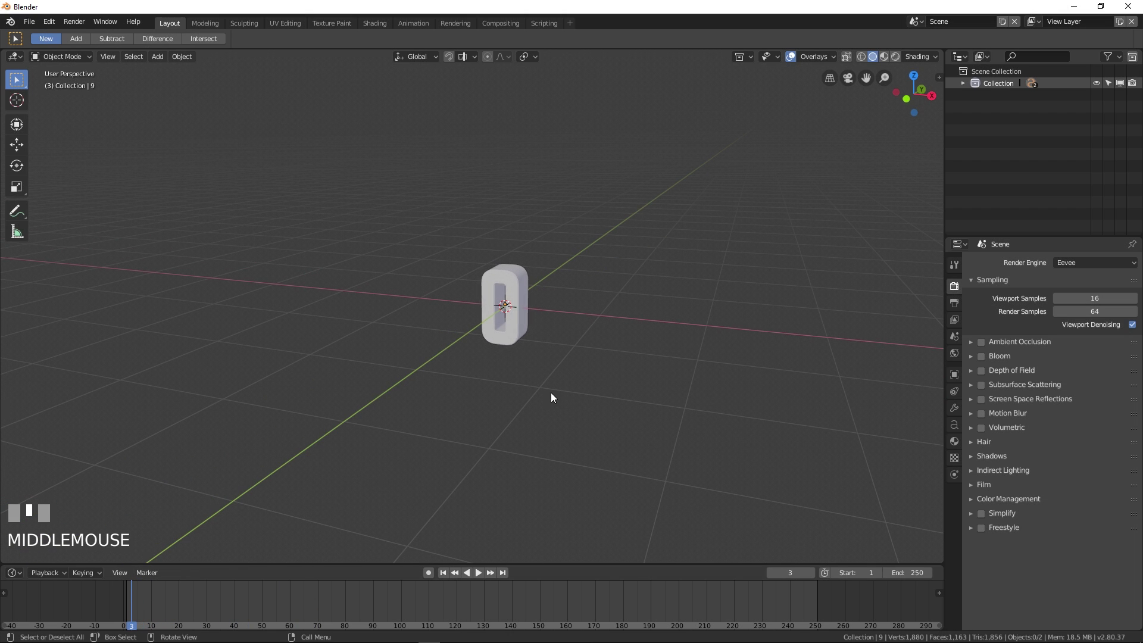
{"action": "key", "text": "shift+a"}
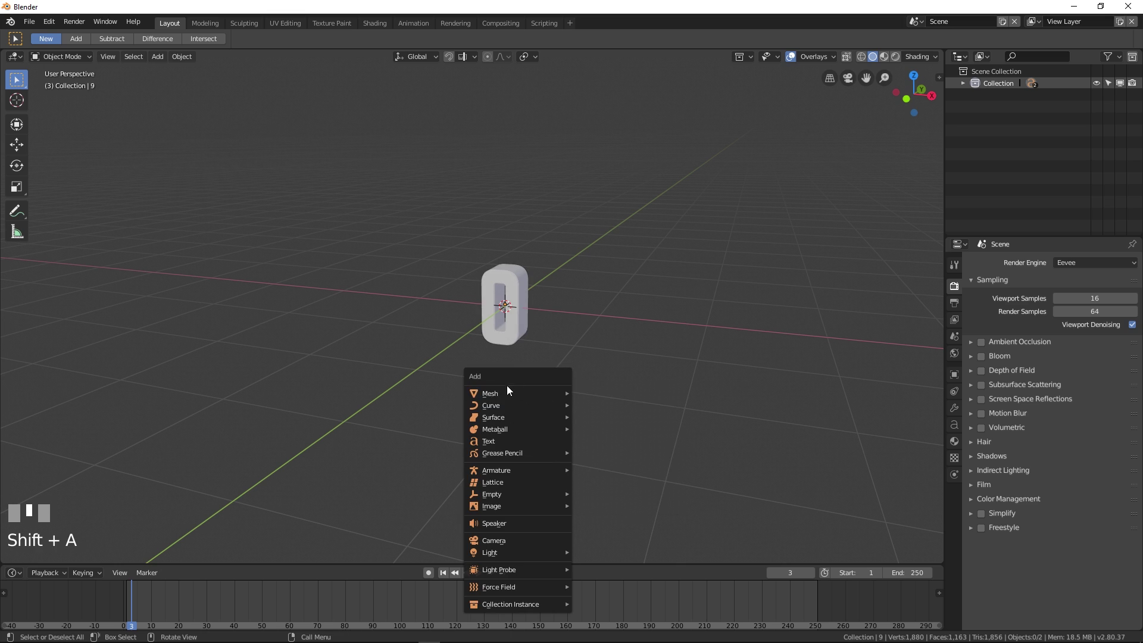
{"action": "mouse_move", "coordinate": [499, 393]}
{"action": "left_click", "coordinate": [631, 395]}
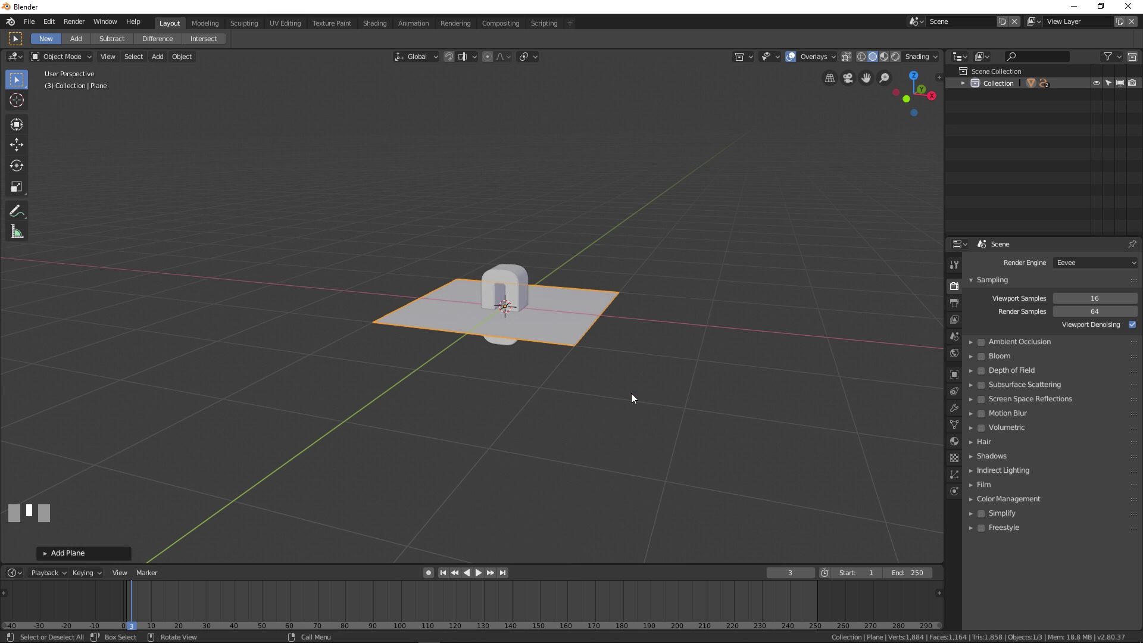
{"action": "type", "text": "s"}
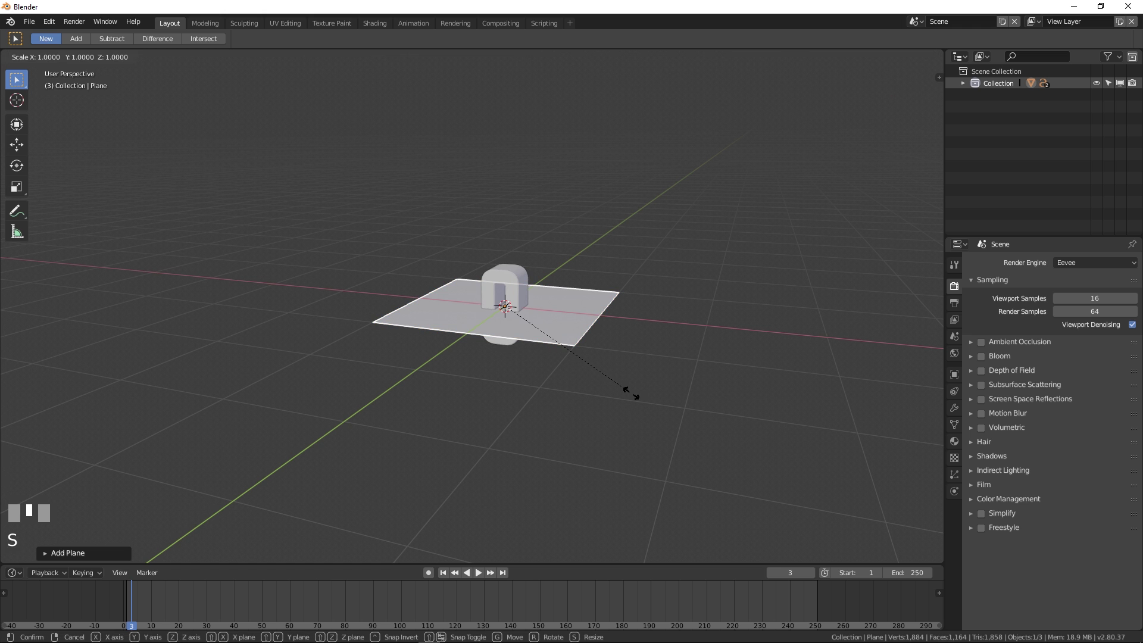
{"action": "type", "text": "4"}
{"action": "key", "text": "KP_Enter"}
- In Edit Mode with edge selection, extrude the plane's edge behind the digit 5 m upward along Z
{"action": "scroll", "coordinate": [639, 390], "scroll_direction": "down", "scroll_amount": 6}
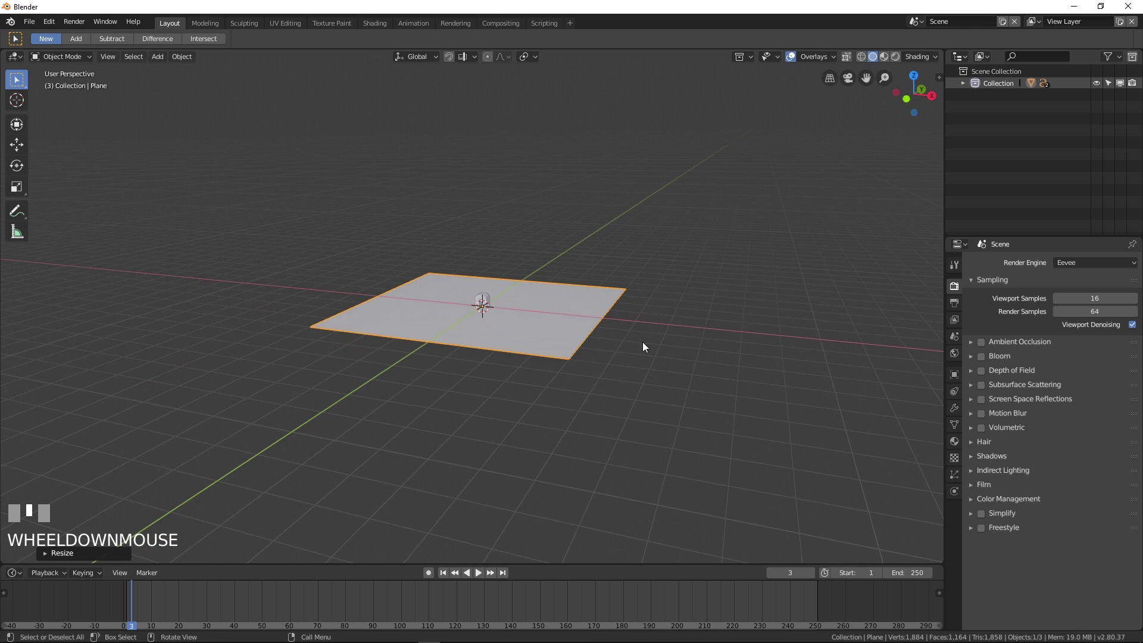
{"action": "middle_click_drag", "start_coordinate": [643, 343], "coordinate": [563, 362]}
{"action": "scroll", "coordinate": [563, 362], "scroll_direction": "up", "scroll_amount": 4}
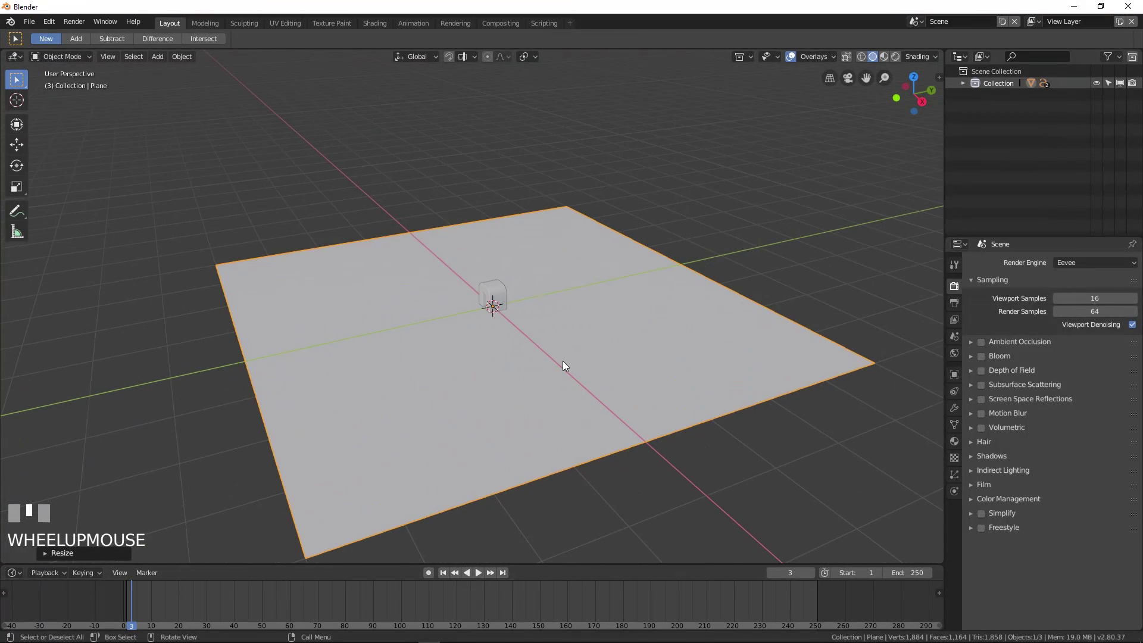
{"action": "scroll", "coordinate": [566, 366], "scroll_direction": "down", "scroll_amount": 2}
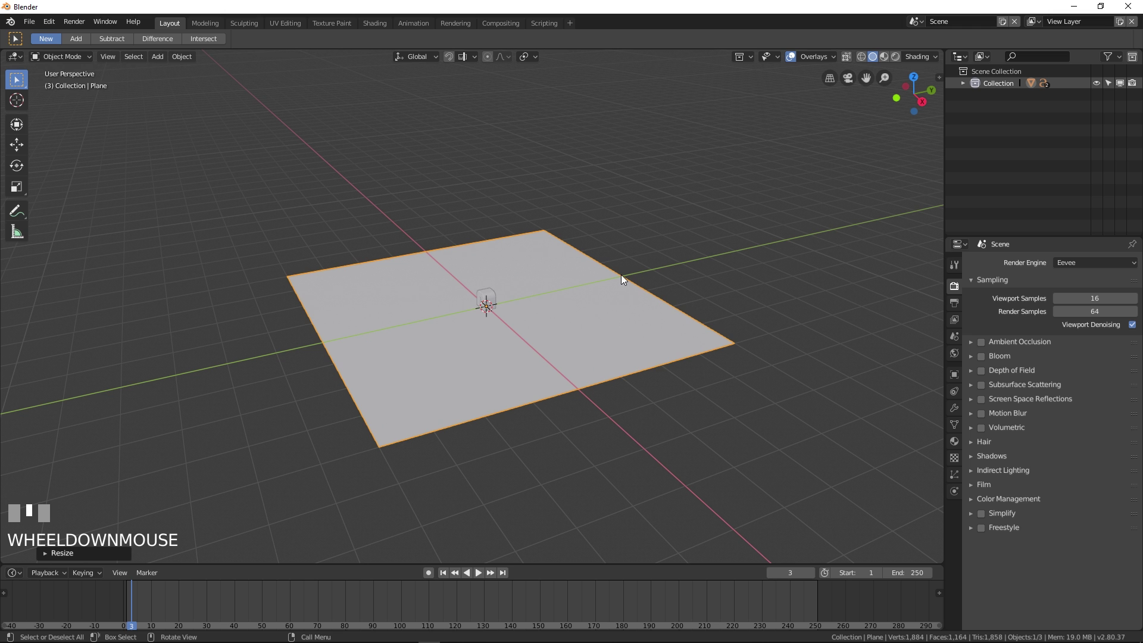
{"action": "key", "text": "Tab"}
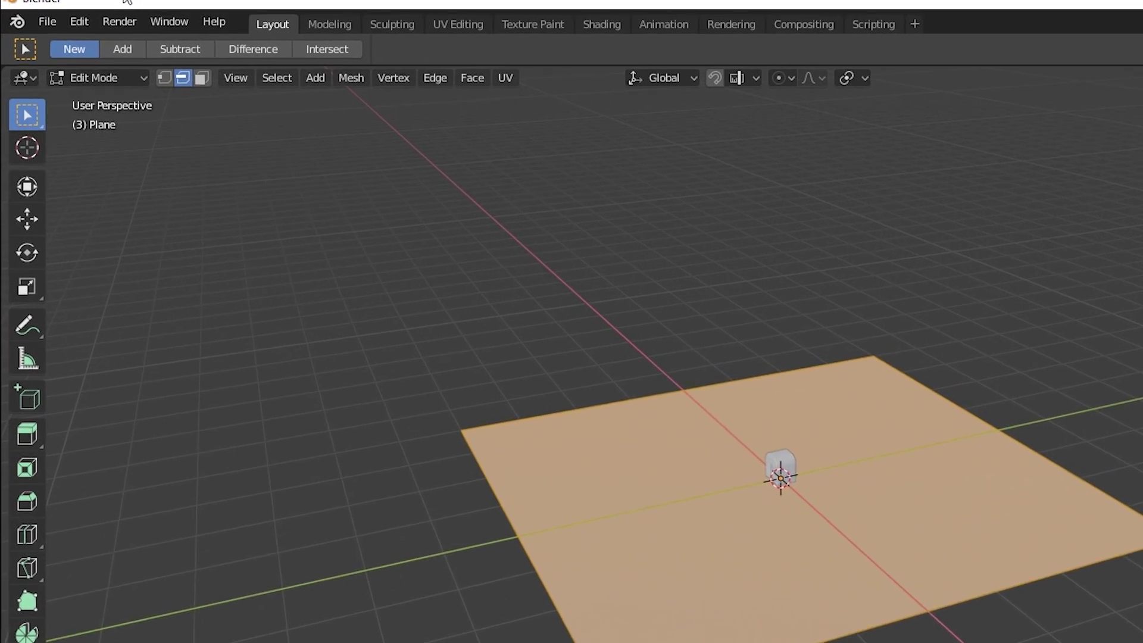
{"action": "left_click", "coordinate": [195, 86]}
{"action": "left_click", "coordinate": [210, 86]}
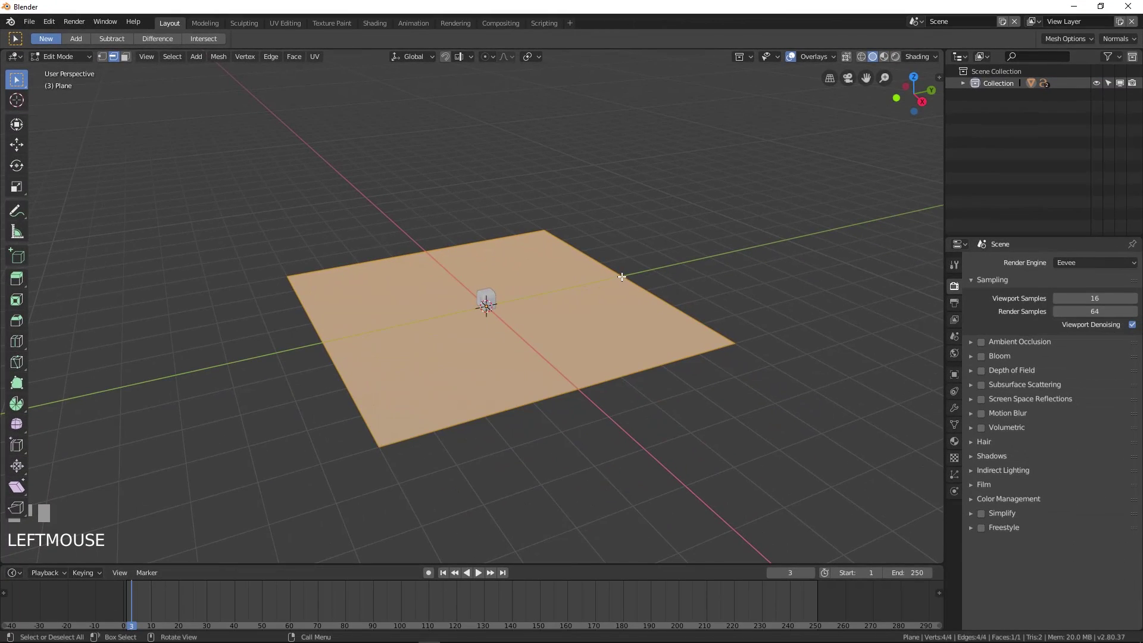
{"action": "left_click", "coordinate": [622, 275]}
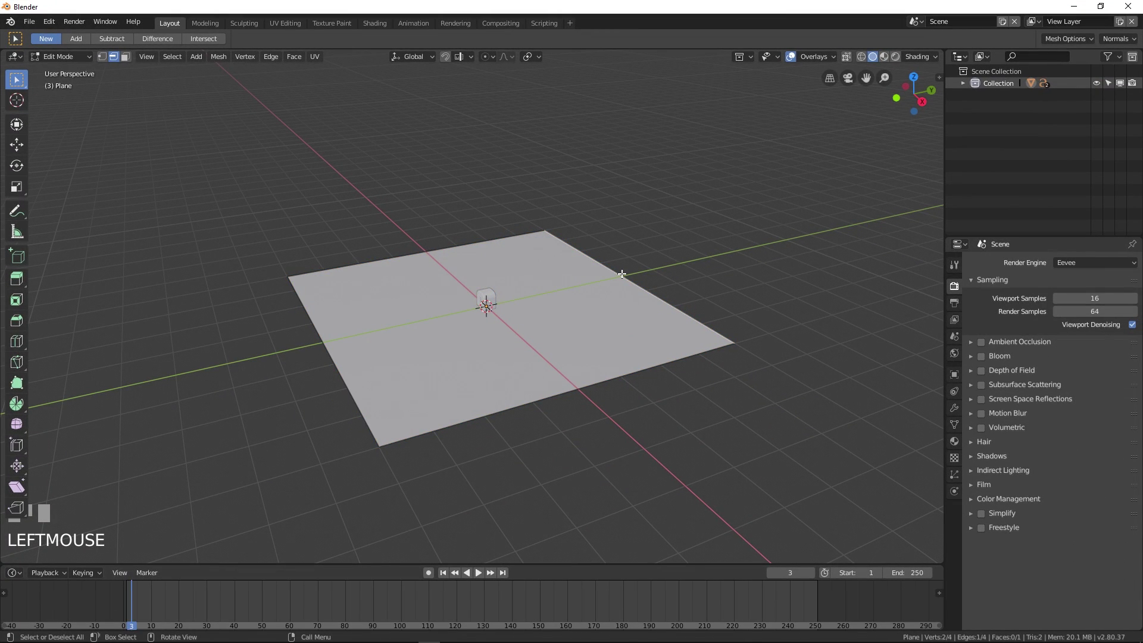
{"action": "key", "text": "e"}
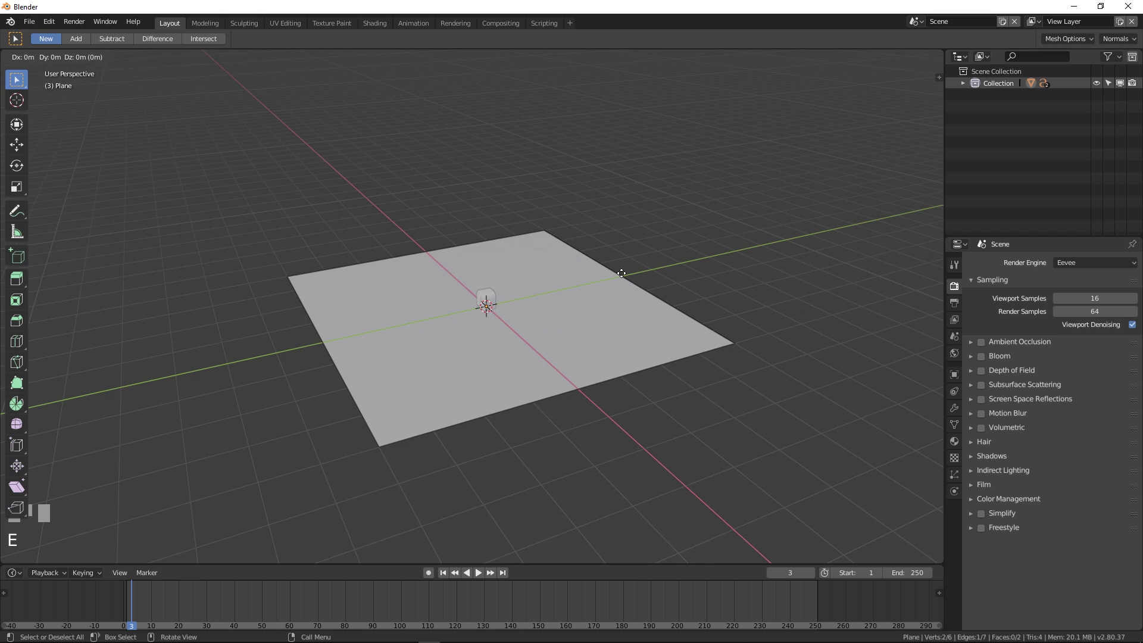
{"action": "key", "text": "z"}
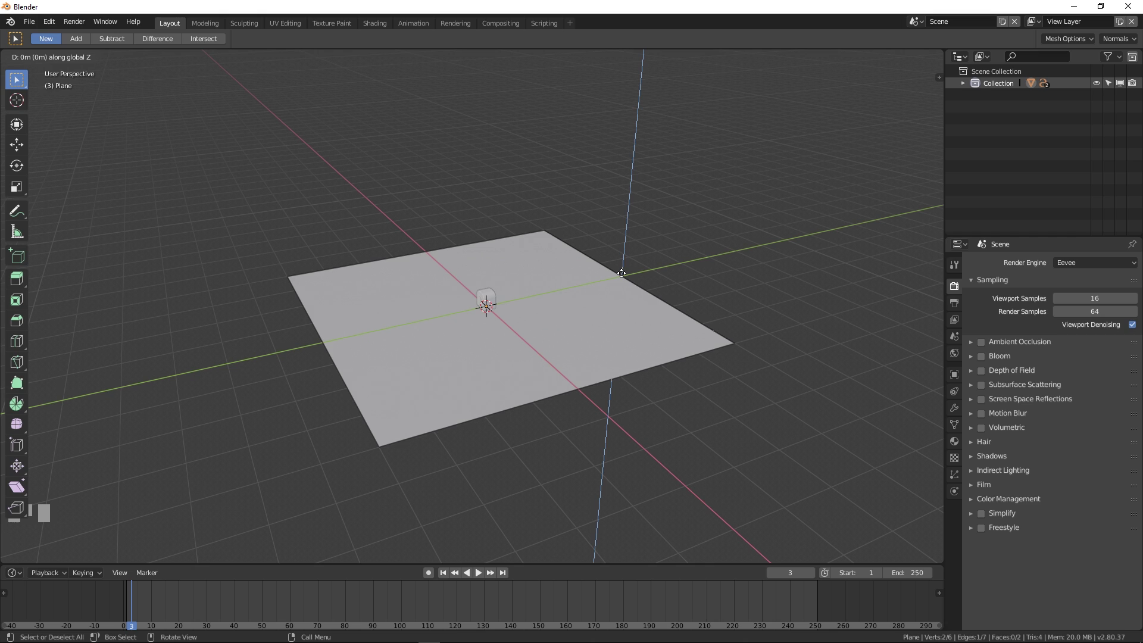
{"action": "key", "text": "5"}
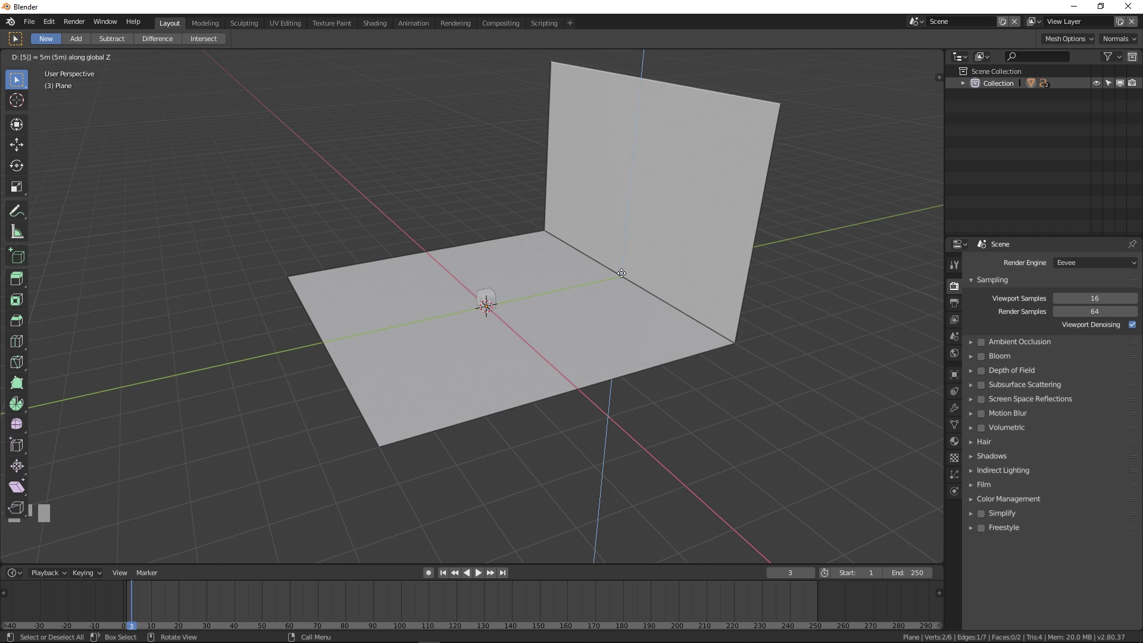
{"action": "left_click", "coordinate": [621, 273]}
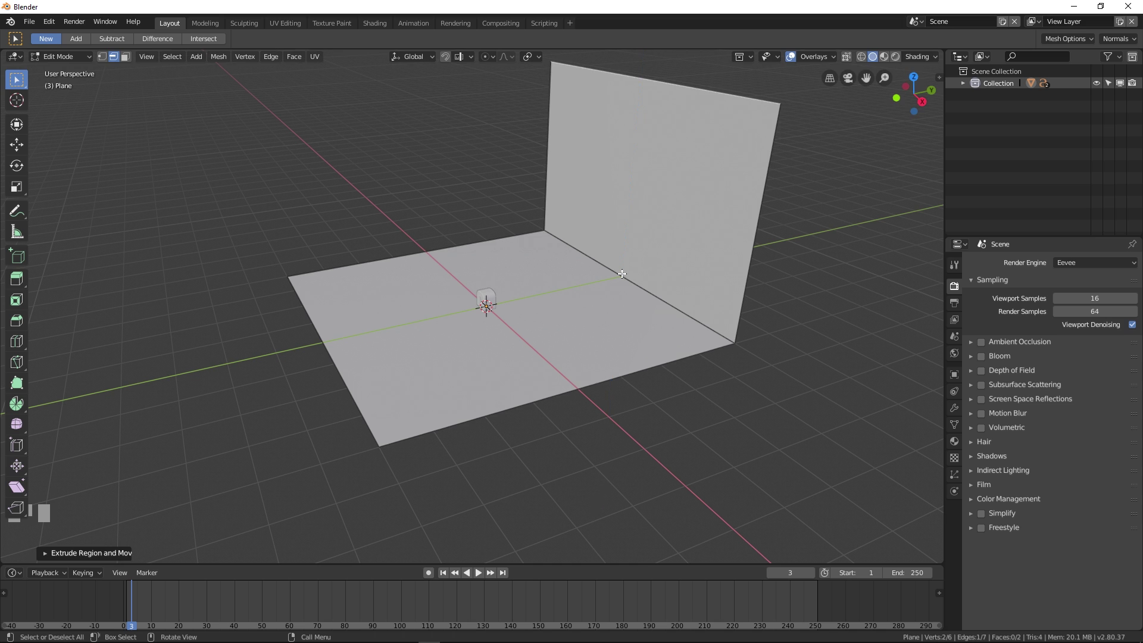
- Bevel the edge between the floor and the upright wall with an offset of 0.4 and 12 segments
{"action": "middle_click_drag", "start_coordinate": [647, 314], "coordinate": [617, 277]}
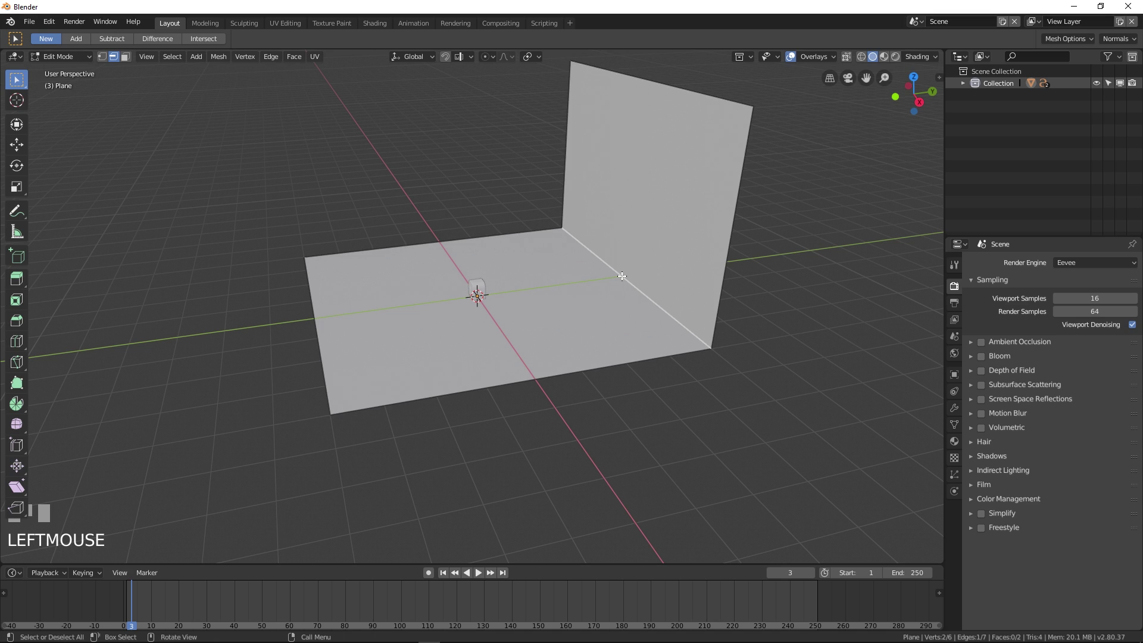
{"action": "key", "text": "ctrl+b"}
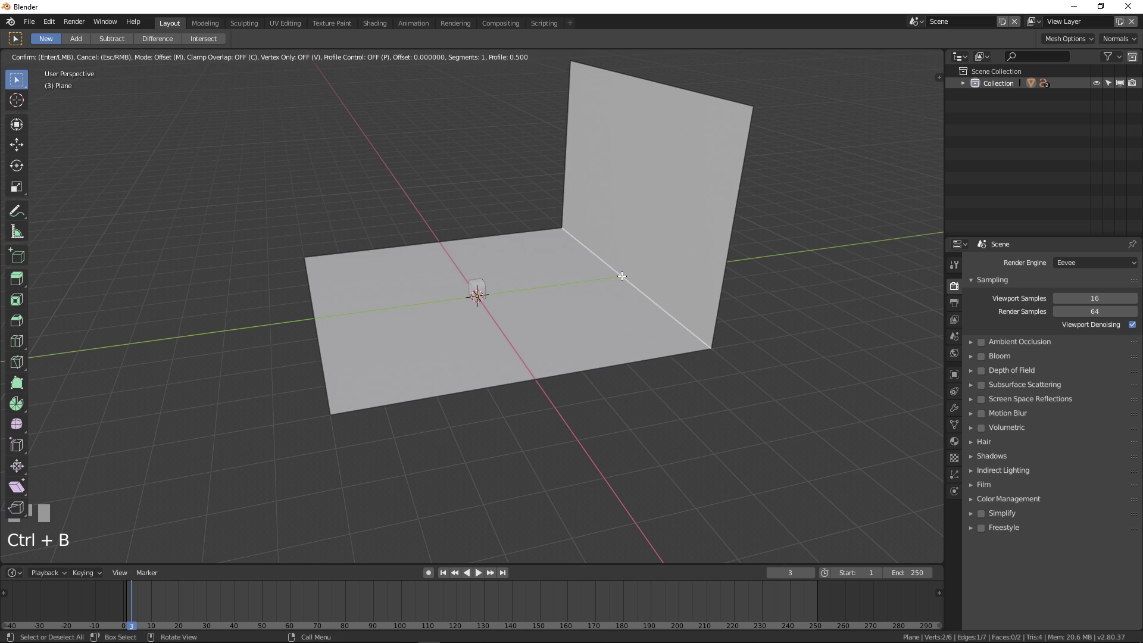
{"action": "type", "text": ".5"}
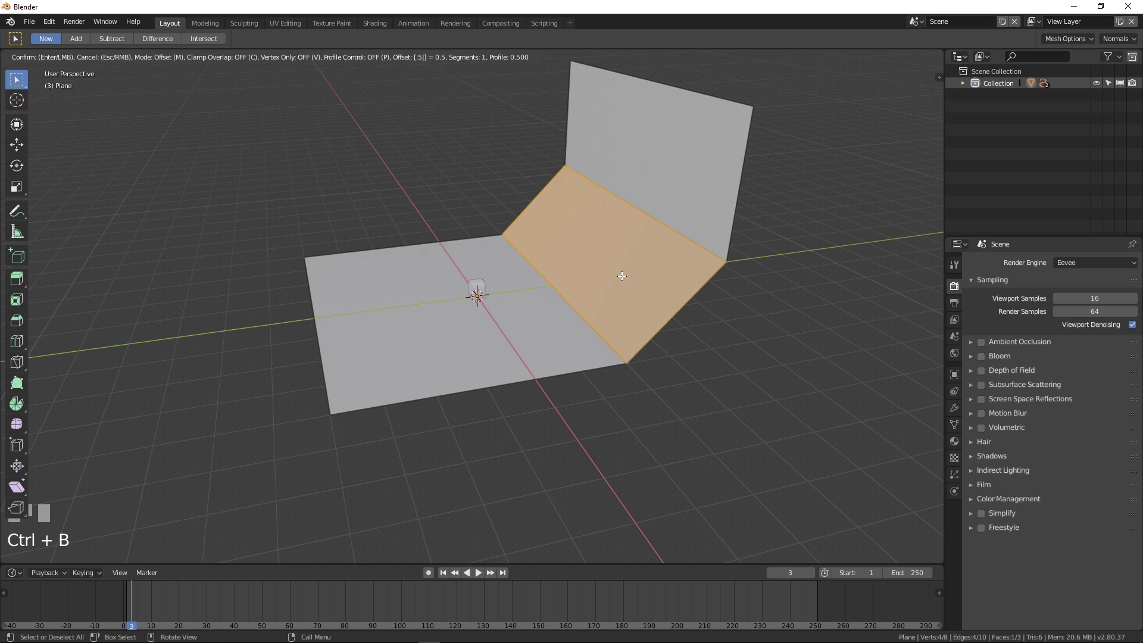
{"action": "key", "text": "BackSpace"}
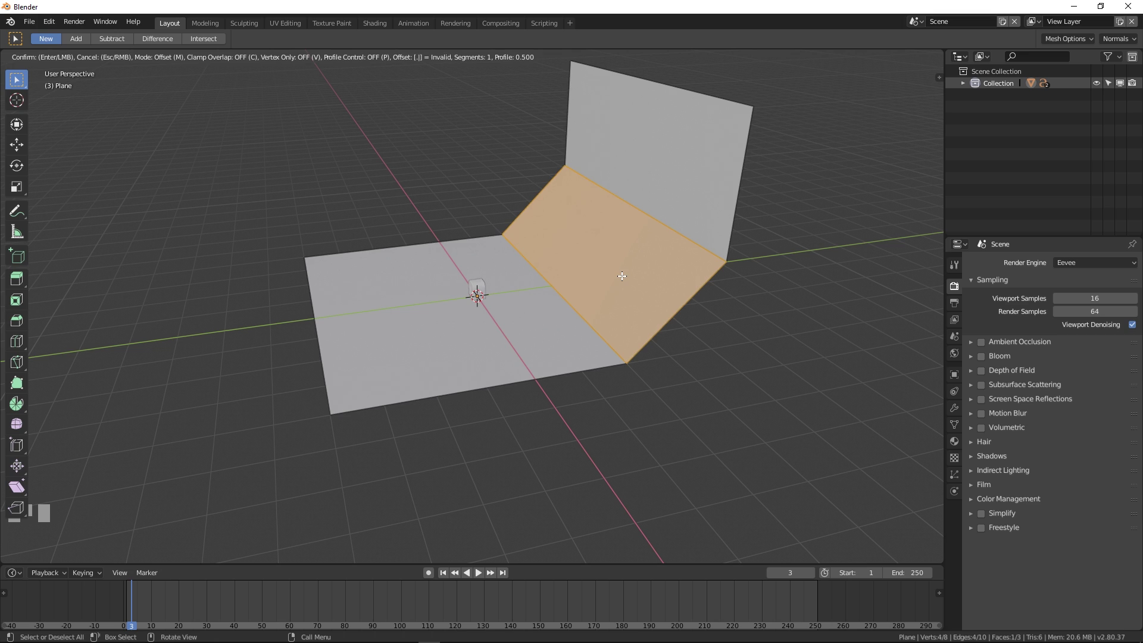
{"action": "type", "text": "3"}
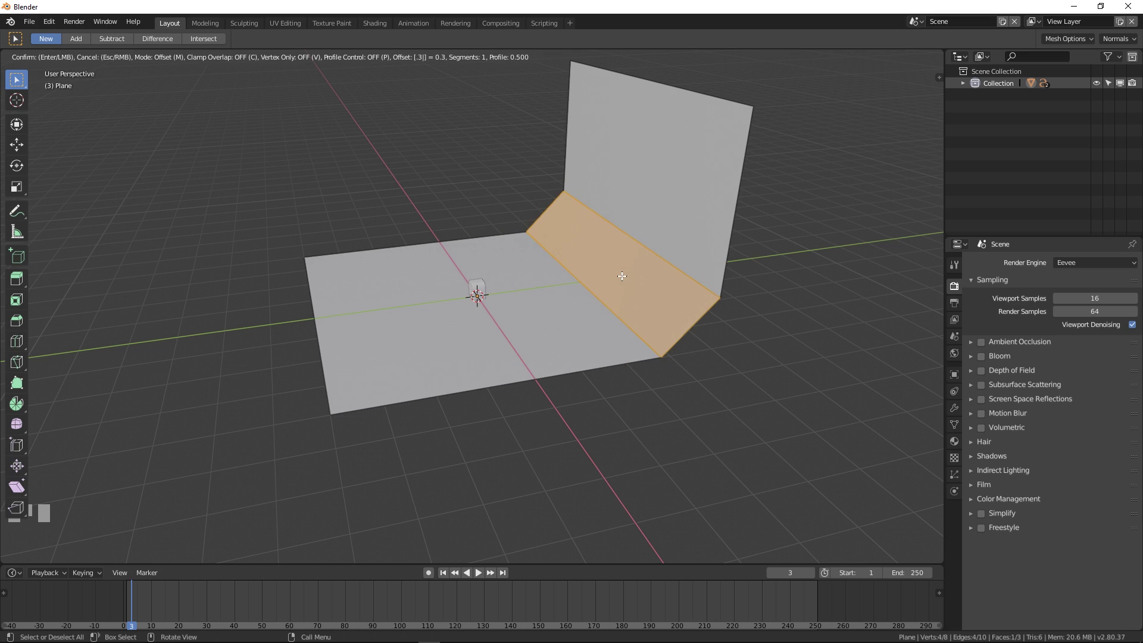
{"action": "key", "text": "BackSpace"}
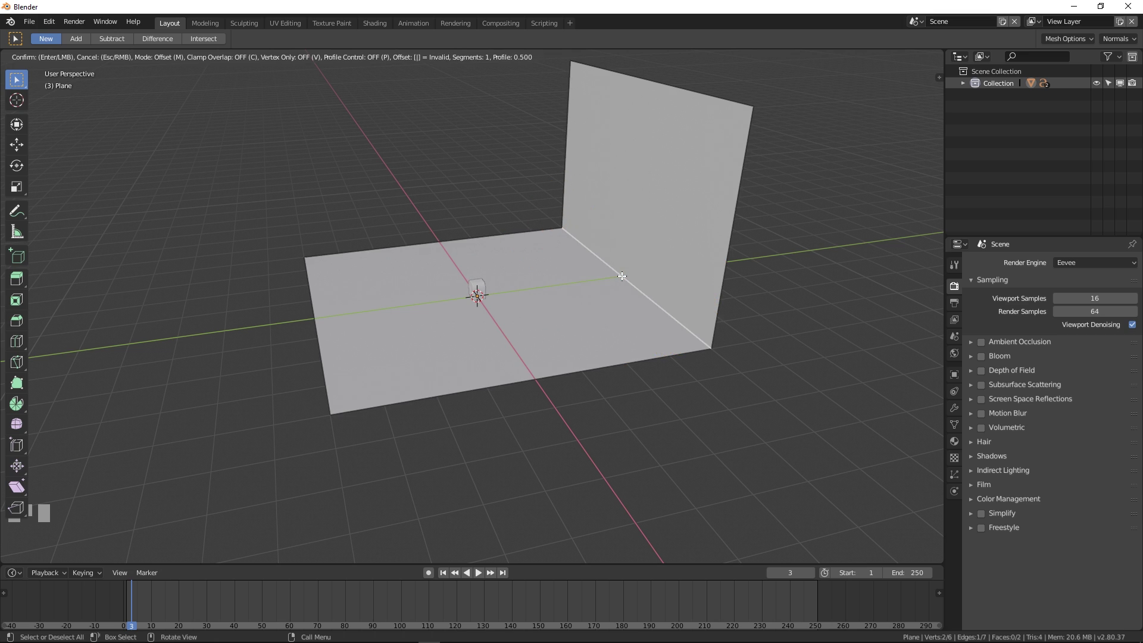
{"action": "type", "text": "4"}
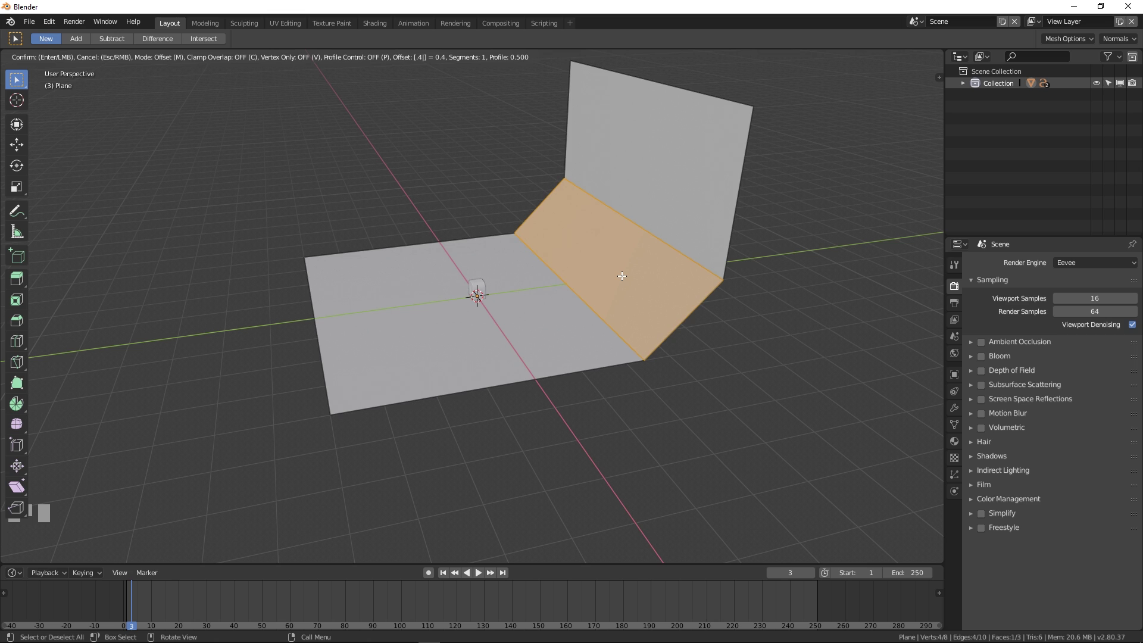
{"action": "scroll", "coordinate": [622, 276], "scroll_direction": "up", "scroll_amount": 3}
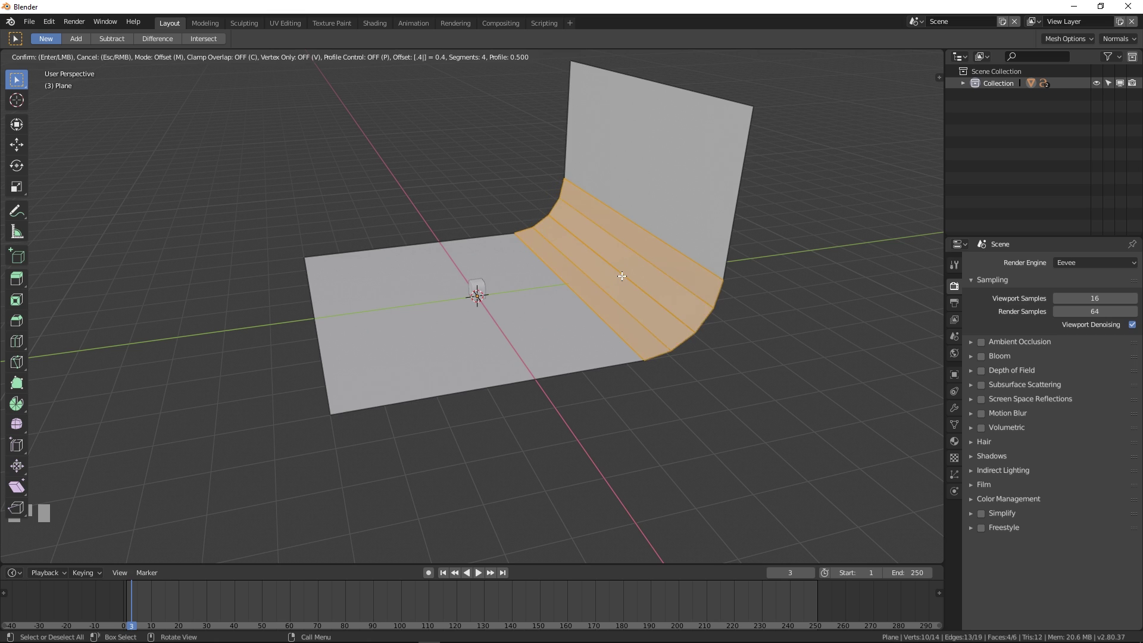
{"action": "scroll", "coordinate": [623, 276], "scroll_direction": "up", "scroll_amount": 7}
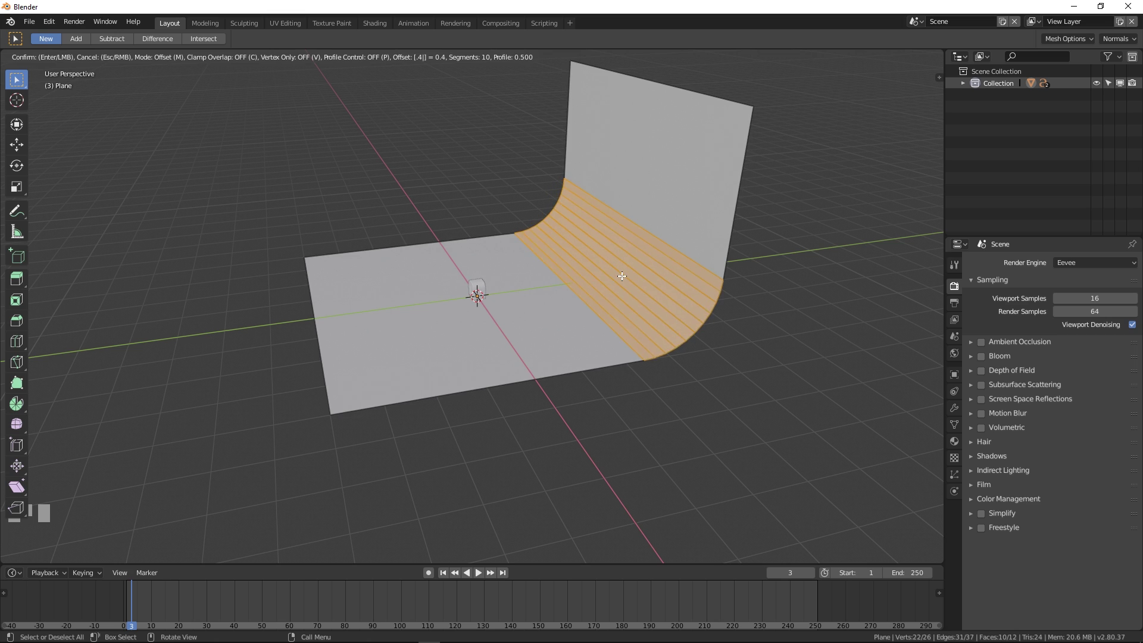
{"action": "scroll", "coordinate": [622, 276], "scroll_direction": "up", "scroll_amount": 1}
{"action": "left_click", "coordinate": [622, 276]}
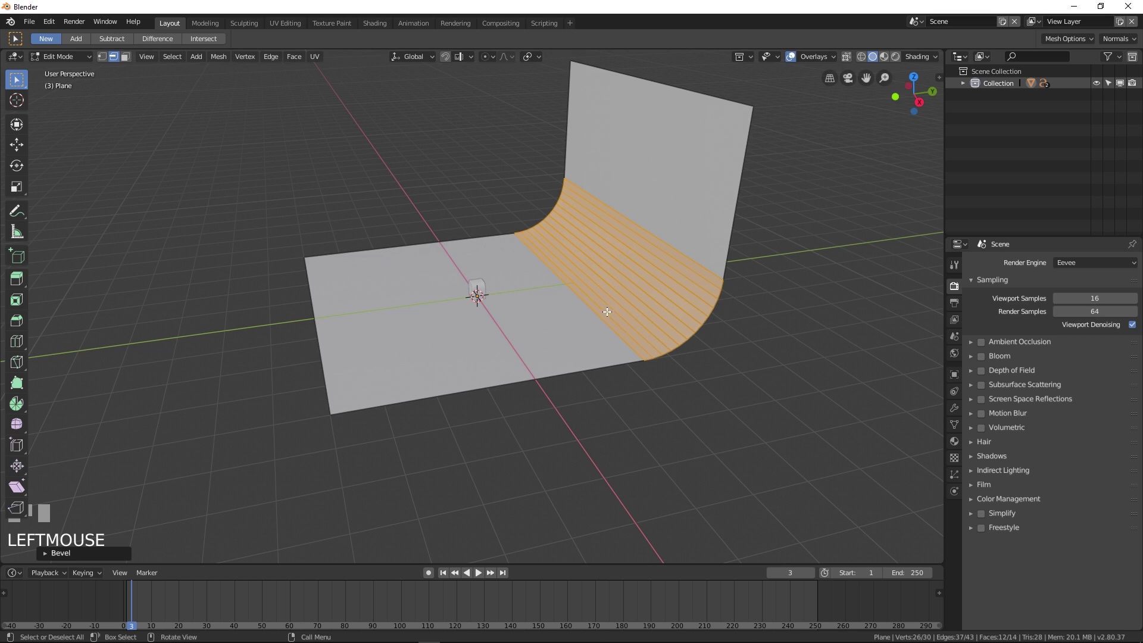
- Return to Object Mode and apply Shade Smooth to the curved backdrop
{"action": "left_click", "coordinate": [671, 402]}
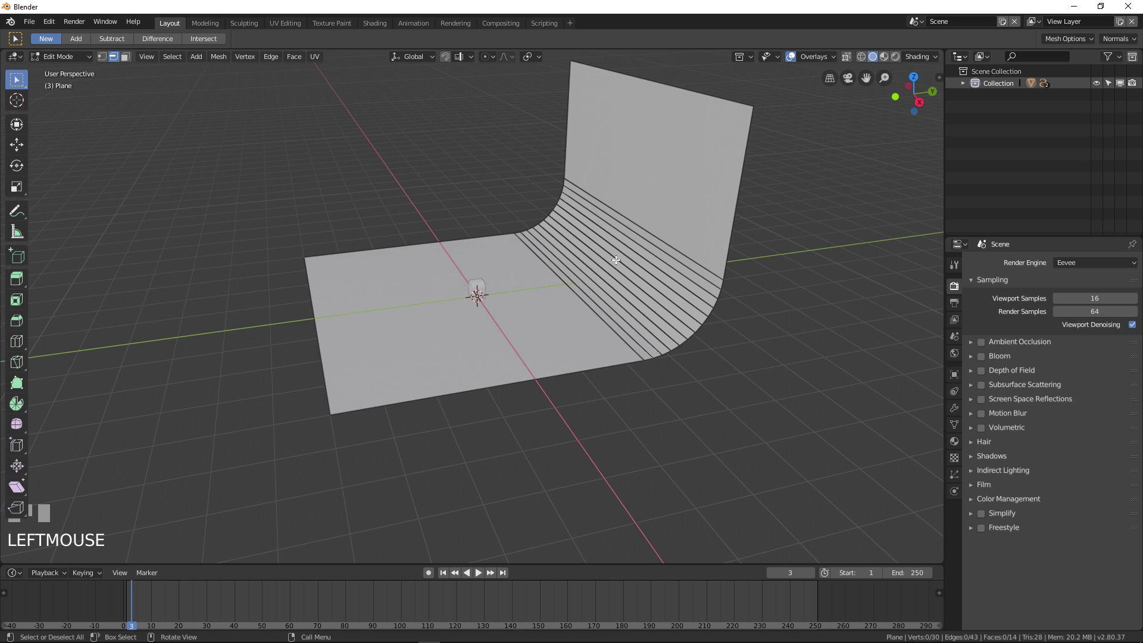
{"action": "key", "text": "Tab"}
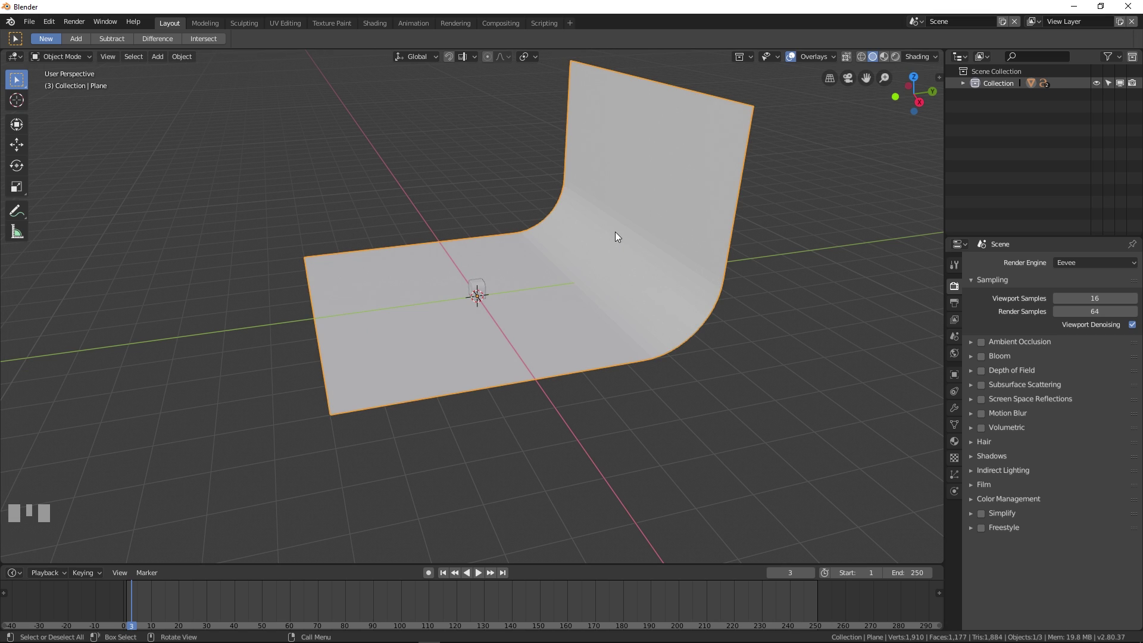
{"action": "right_click", "coordinate": [615, 232]}
{"action": "left_click", "coordinate": [564, 234]}
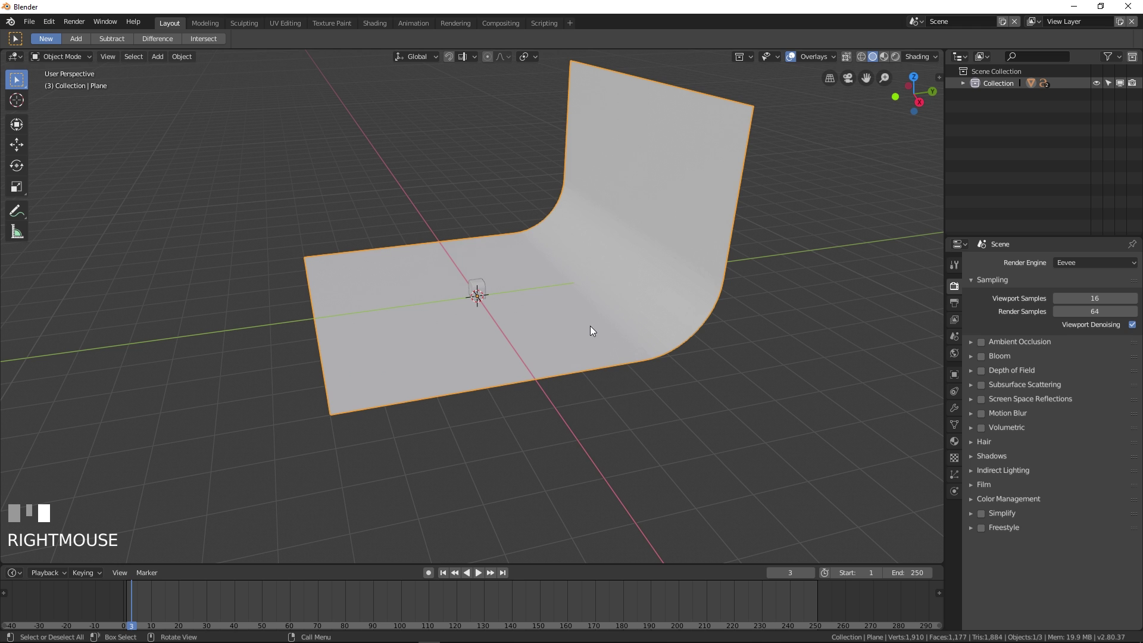
{"action": "middle_click_drag", "start_coordinate": [481, 398], "coordinate": [623, 410]}
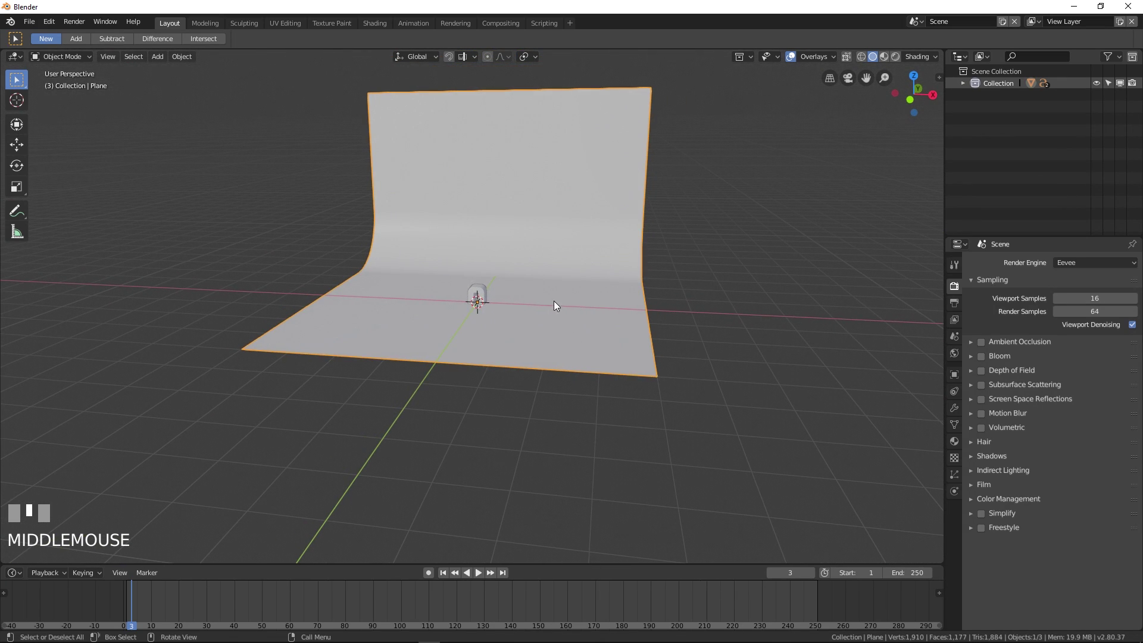
- Widen the curved backdrop along the X axis to about 1.7 times its width, then deselect it
{"action": "key", "text": "s"}
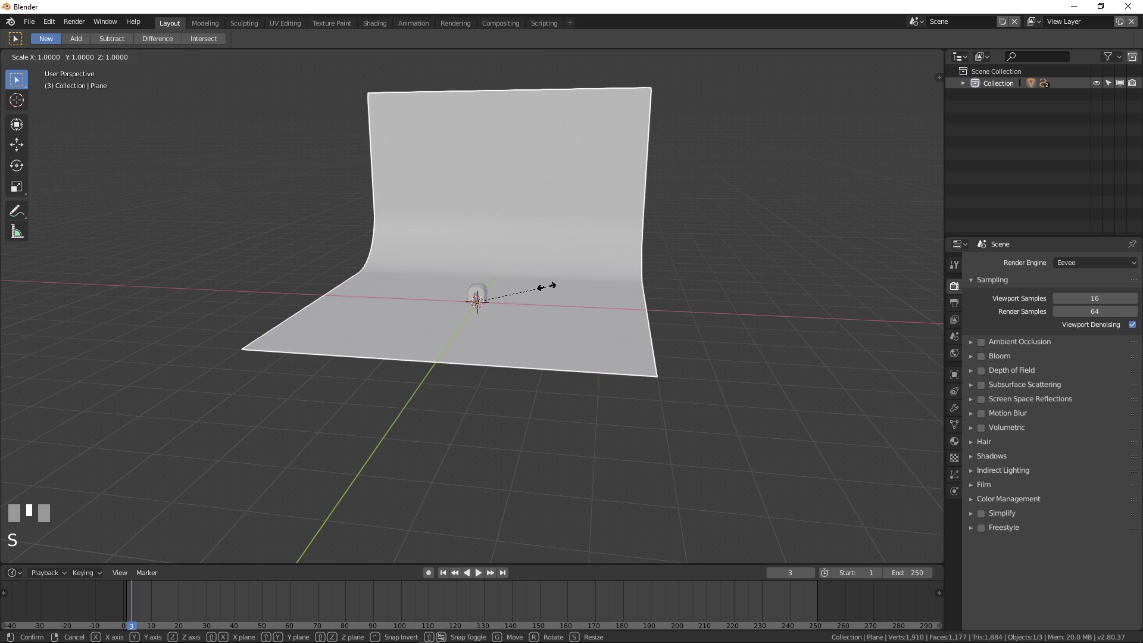
{"action": "key", "text": "x"}
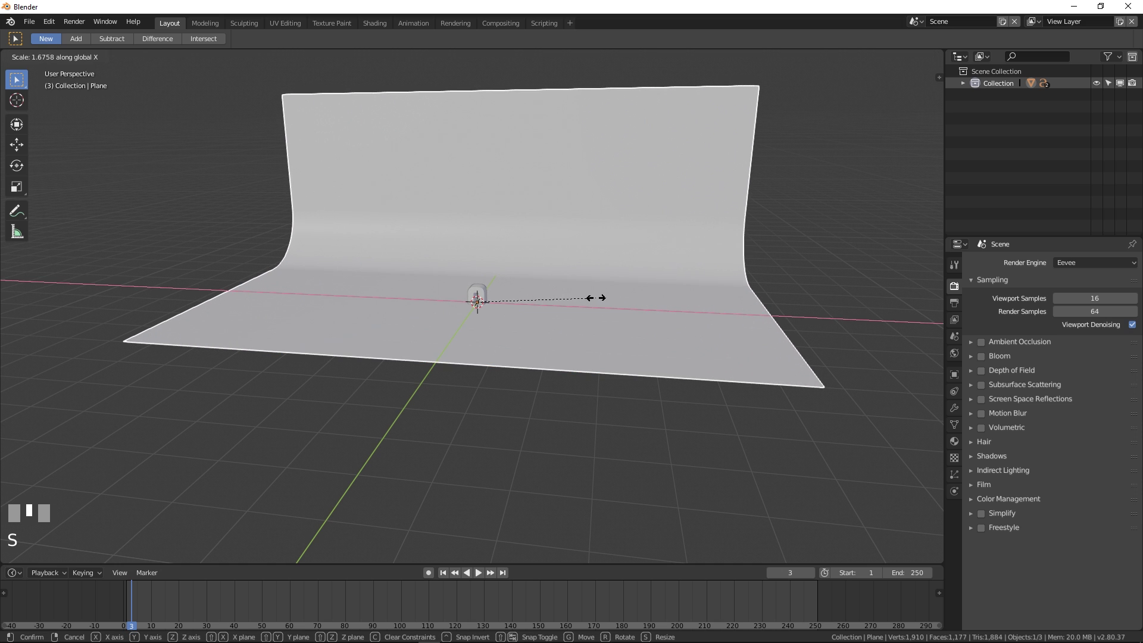
{"action": "left_click", "coordinate": [598, 297]}
{"action": "left_click", "coordinate": [574, 442]}
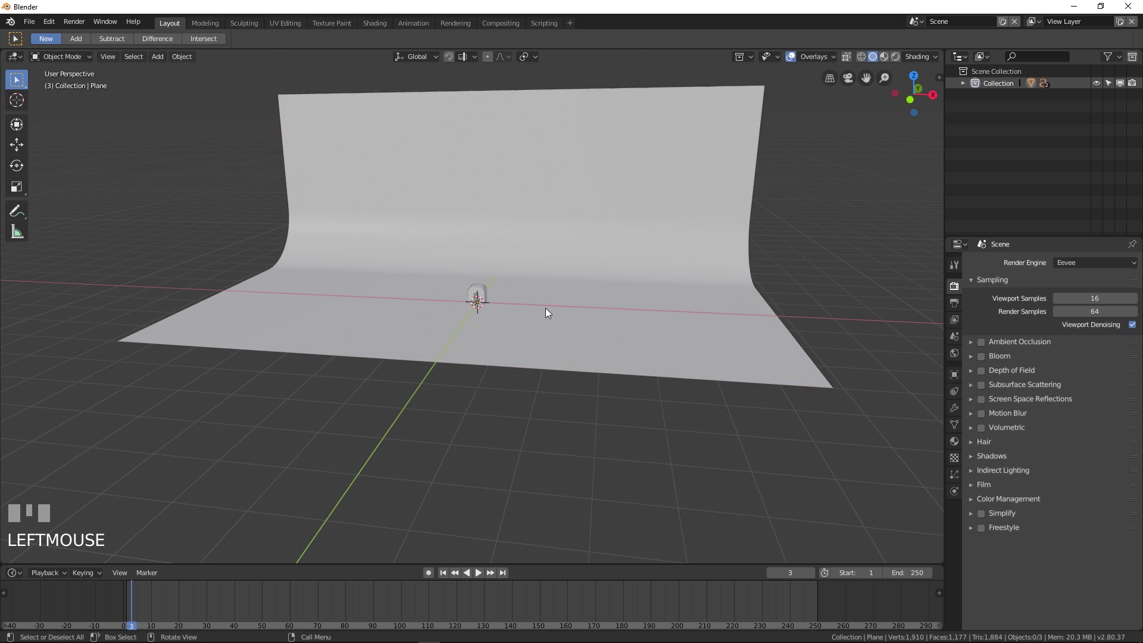
{"action": "scroll", "coordinate": [546, 308], "scroll_direction": "up", "scroll_amount": 2}
{"action": "scroll", "coordinate": [545, 308], "scroll_direction": "down", "scroll_amount": 2}
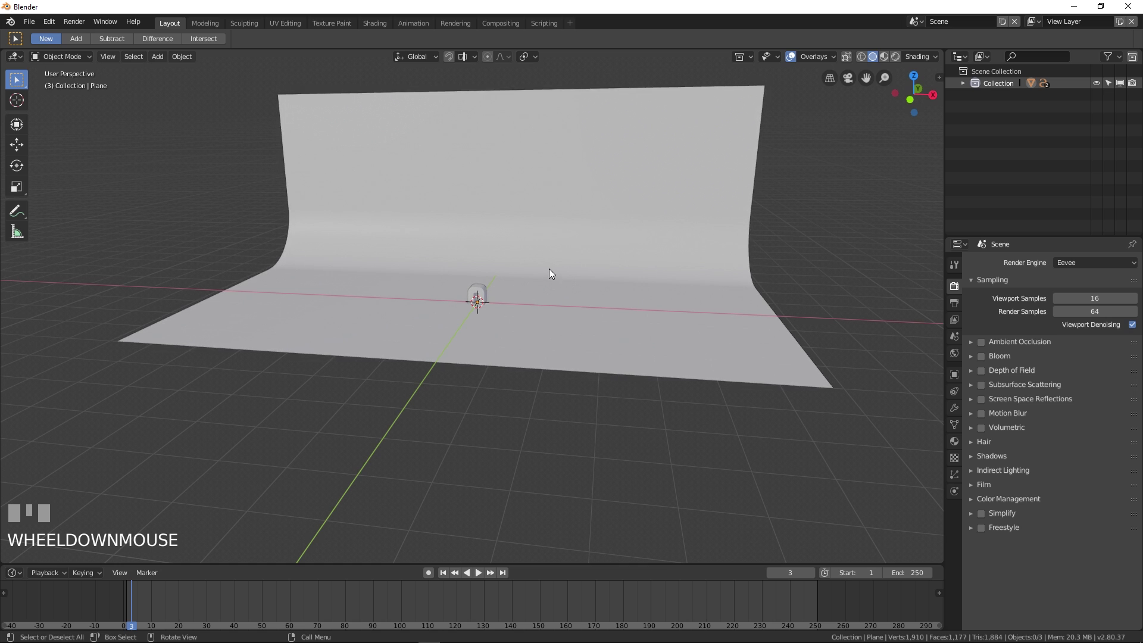
- Add an area light at the origin and raise it 4 m along Z above the digit
{"action": "key", "text": "ctrl+z"}
{"action": "key", "text": "shift+a"}
{"action": "mouse_move", "coordinate": [469, 259]}
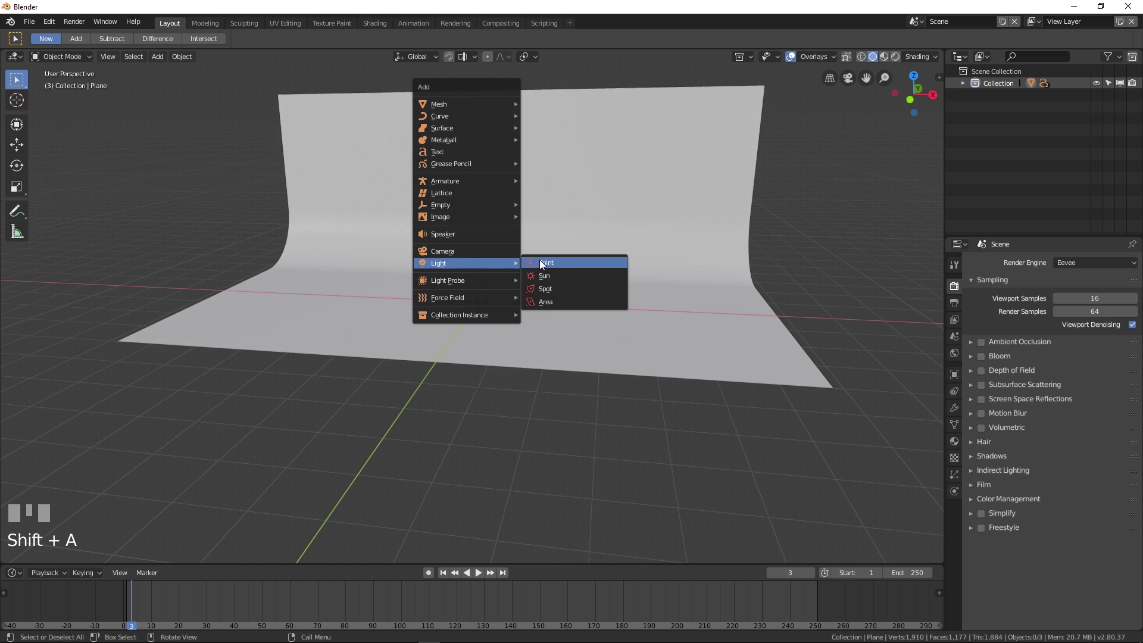
{"action": "left_click", "coordinate": [549, 305]}
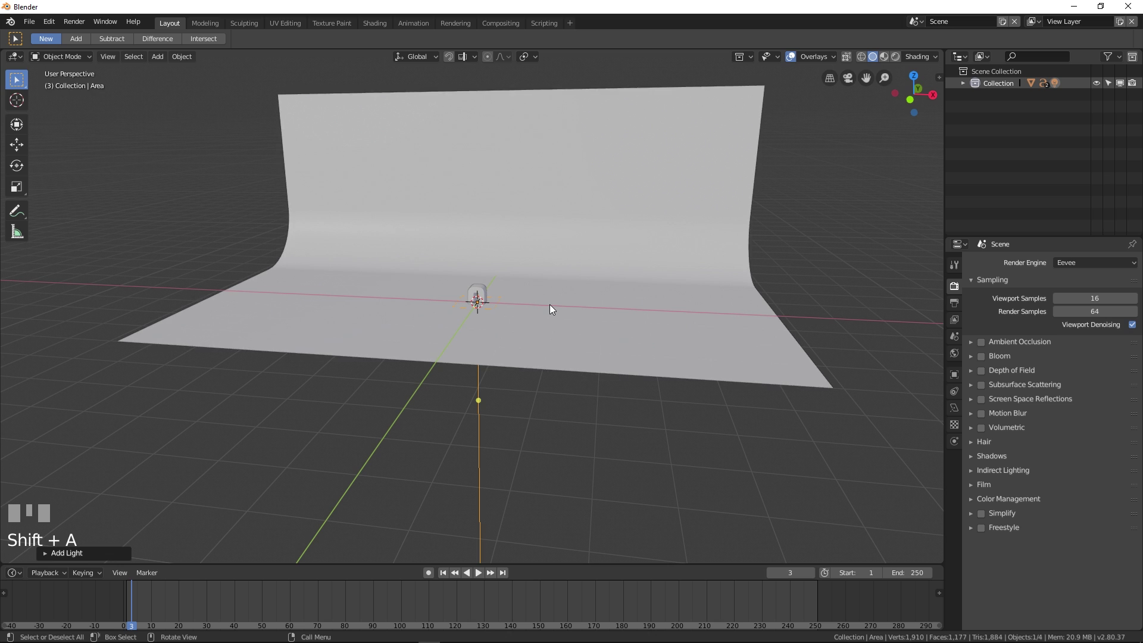
{"action": "key", "text": "g"}
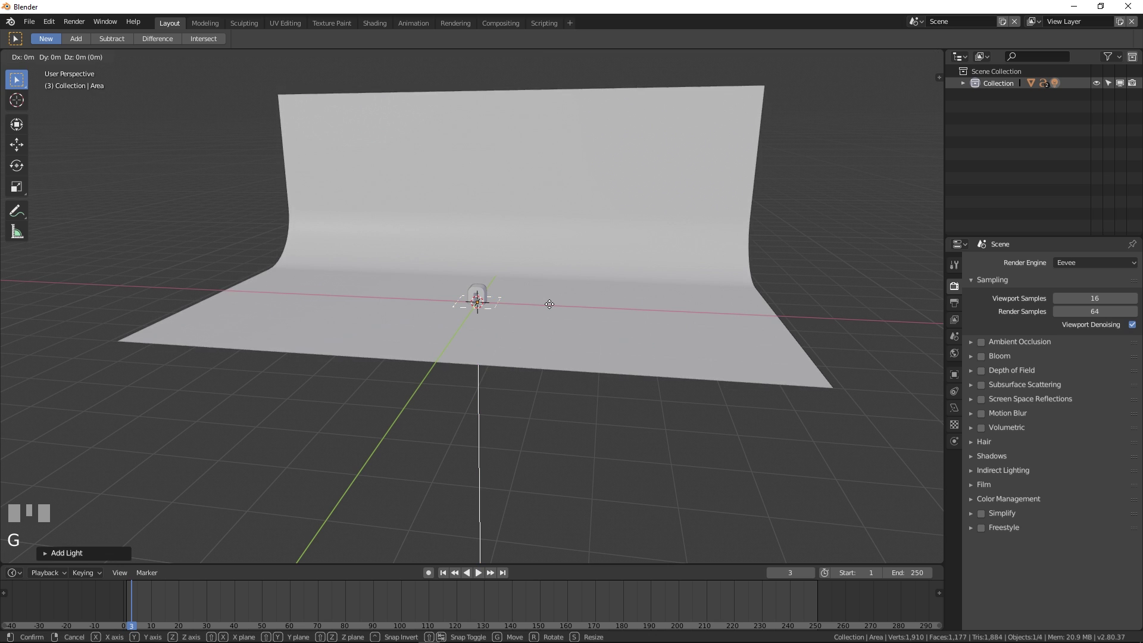
{"action": "type", "text": "z"}
{"action": "type", "text": "4"}
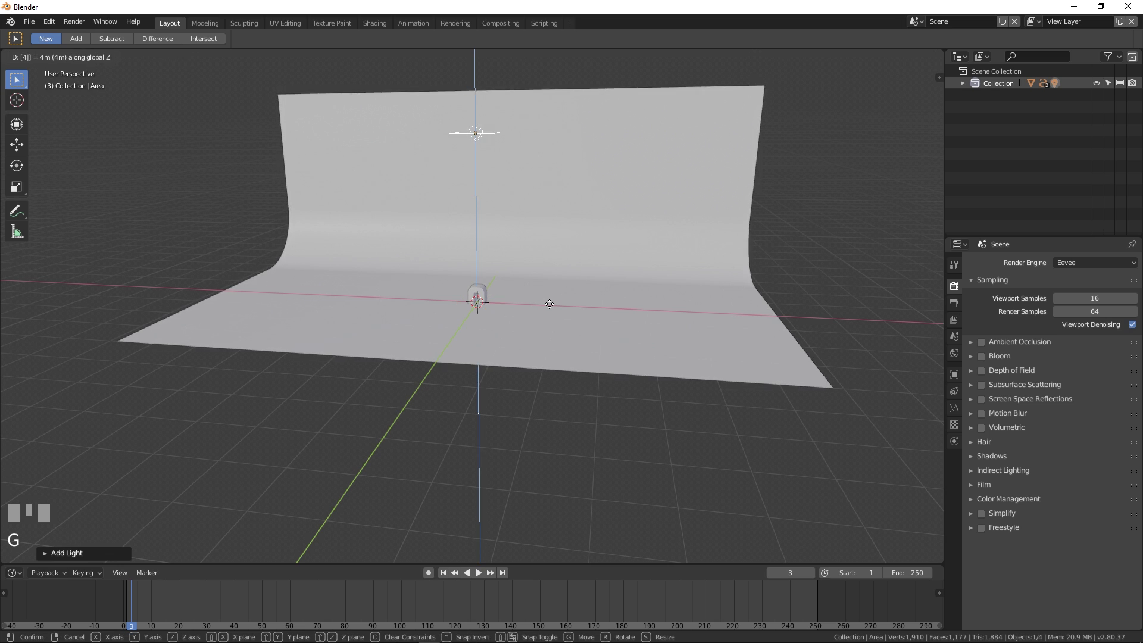
{"action": "key", "text": "KP_Enter"}
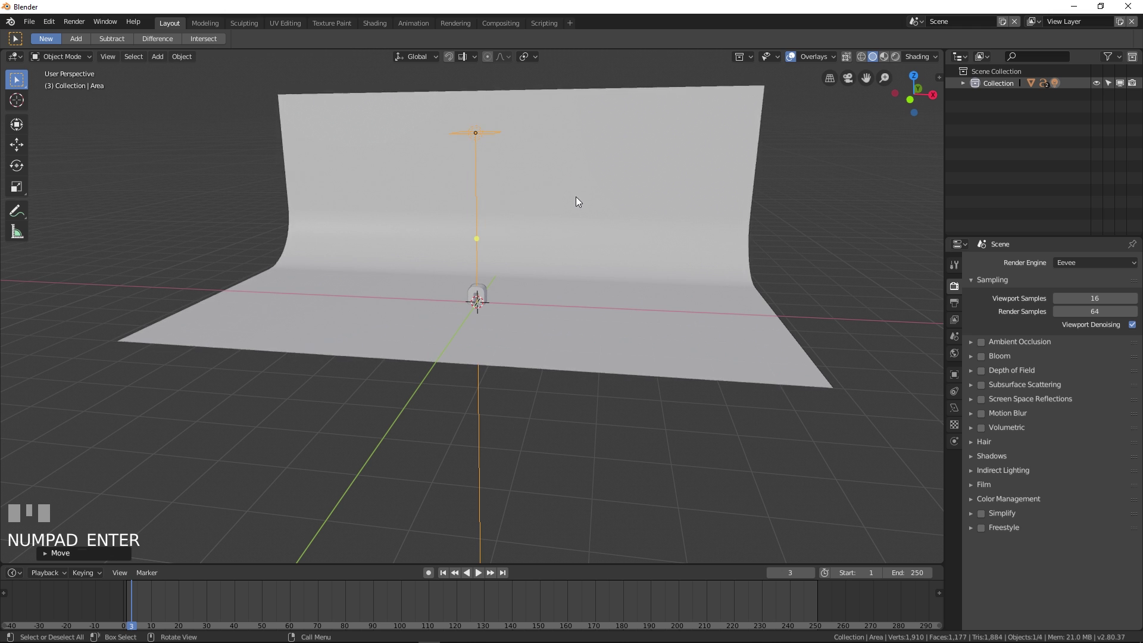
- Scale the overhead area light by a factor of 4 and deselect it
{"action": "middle_click_drag", "start_coordinate": [536, 230], "coordinate": [615, 260]}
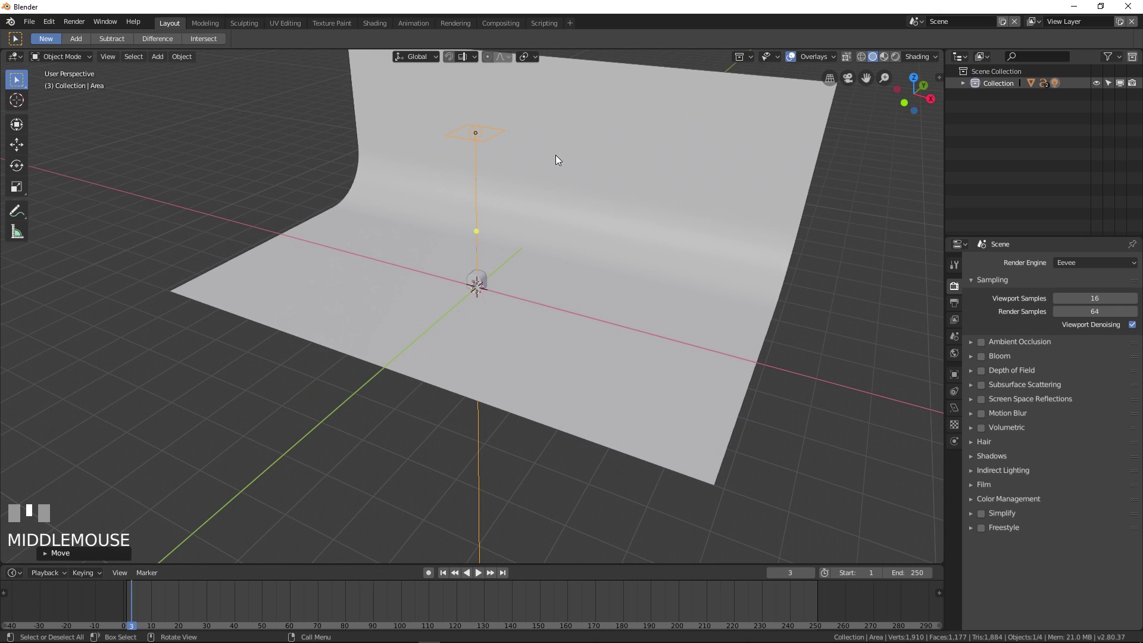
{"action": "key", "text": "s"}
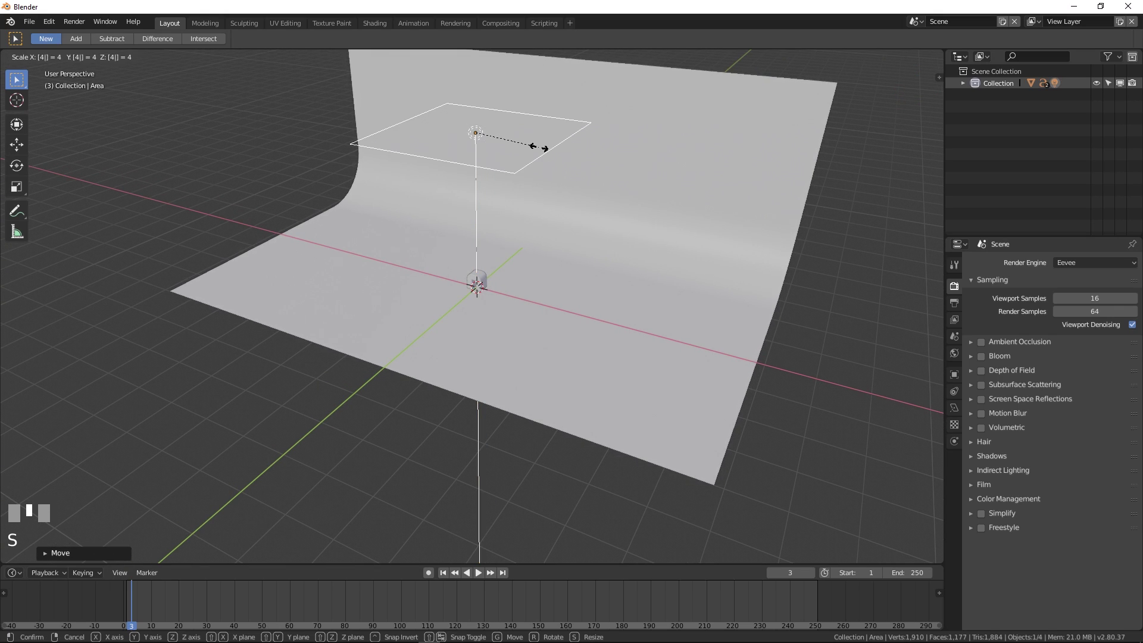
{"action": "key", "text": "KP_Enter"}
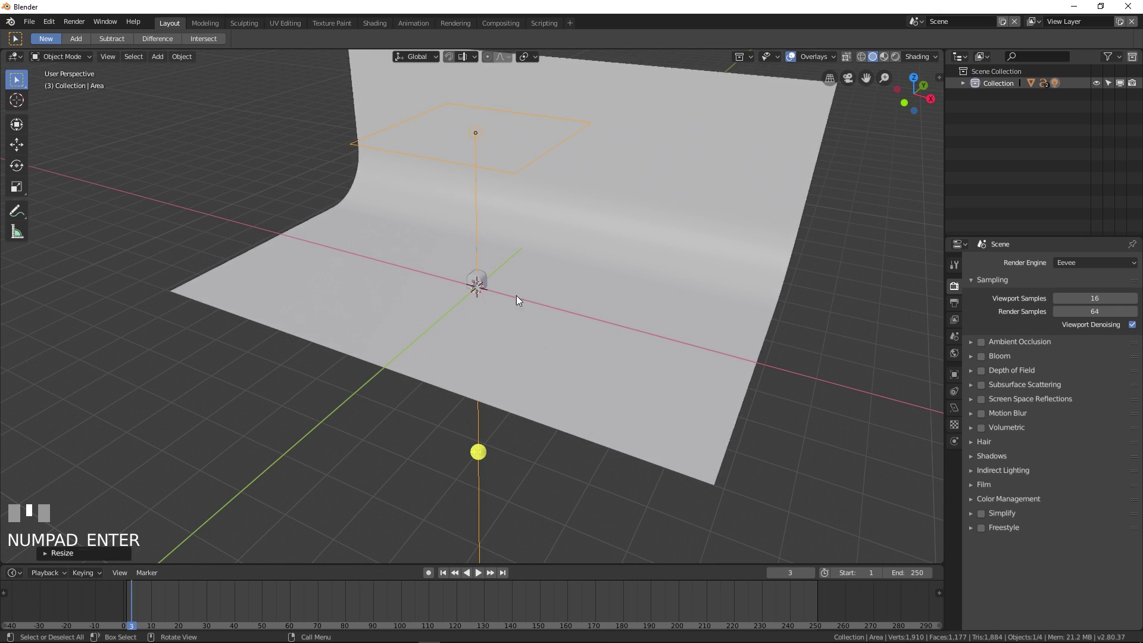
{"action": "middle_click_drag", "start_coordinate": [513, 289], "coordinate": [603, 229]}
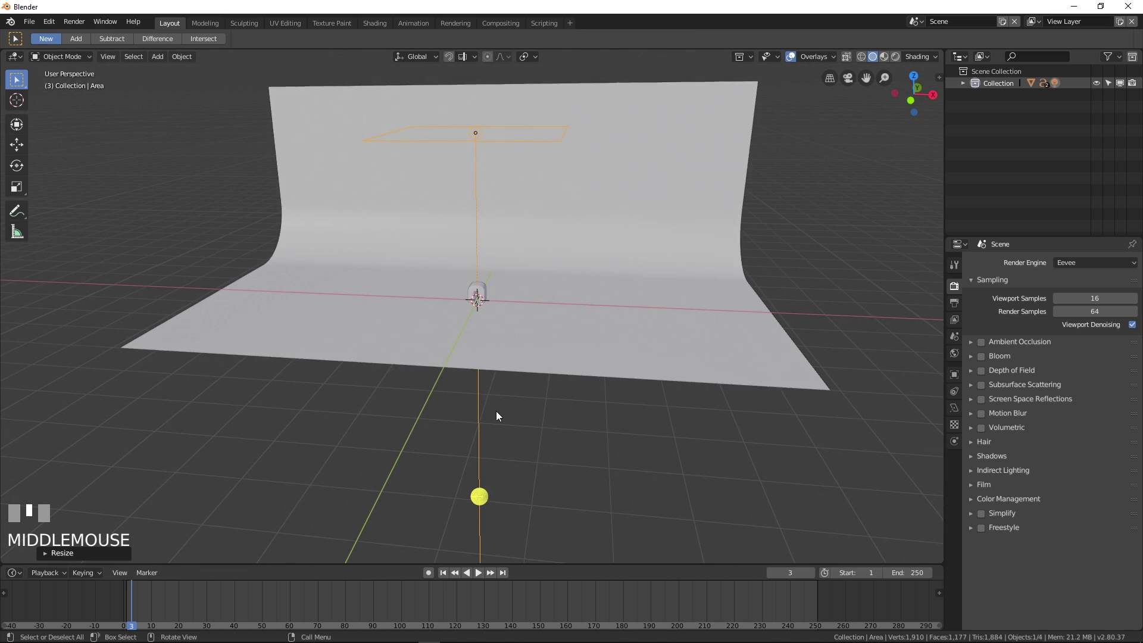
{"action": "left_click", "coordinate": [491, 306]}
- Add a second area light at the origin and rotate it about the Y axis to shine horizontally toward negative X
{"action": "key", "text": "shift+a"}
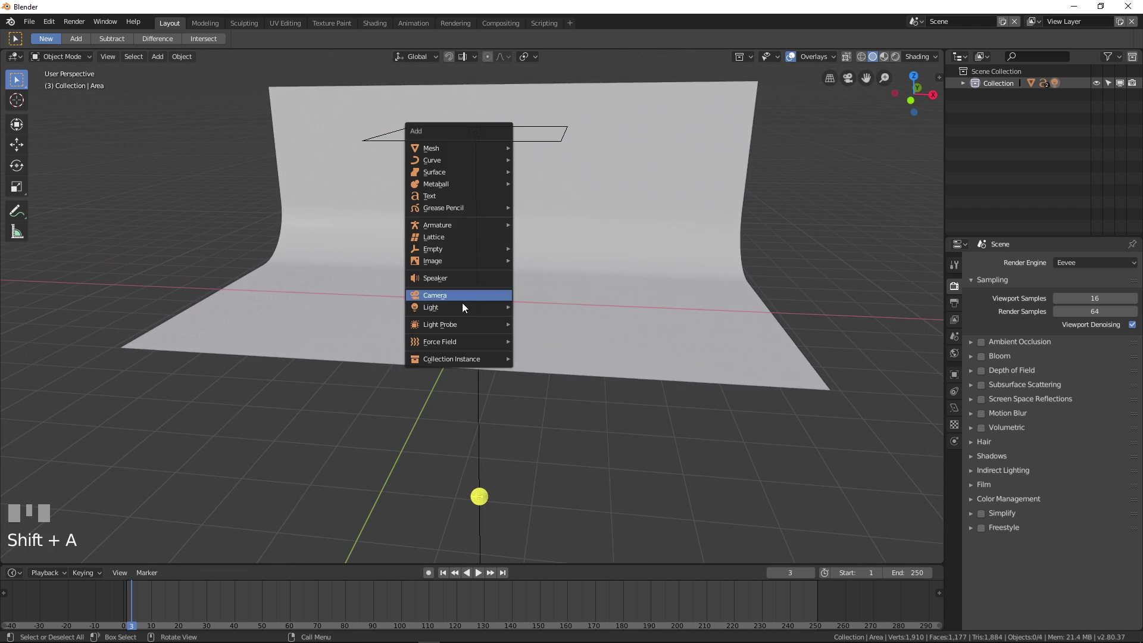
{"action": "mouse_move", "coordinate": [477, 305]}
{"action": "left_click", "coordinate": [552, 348]}
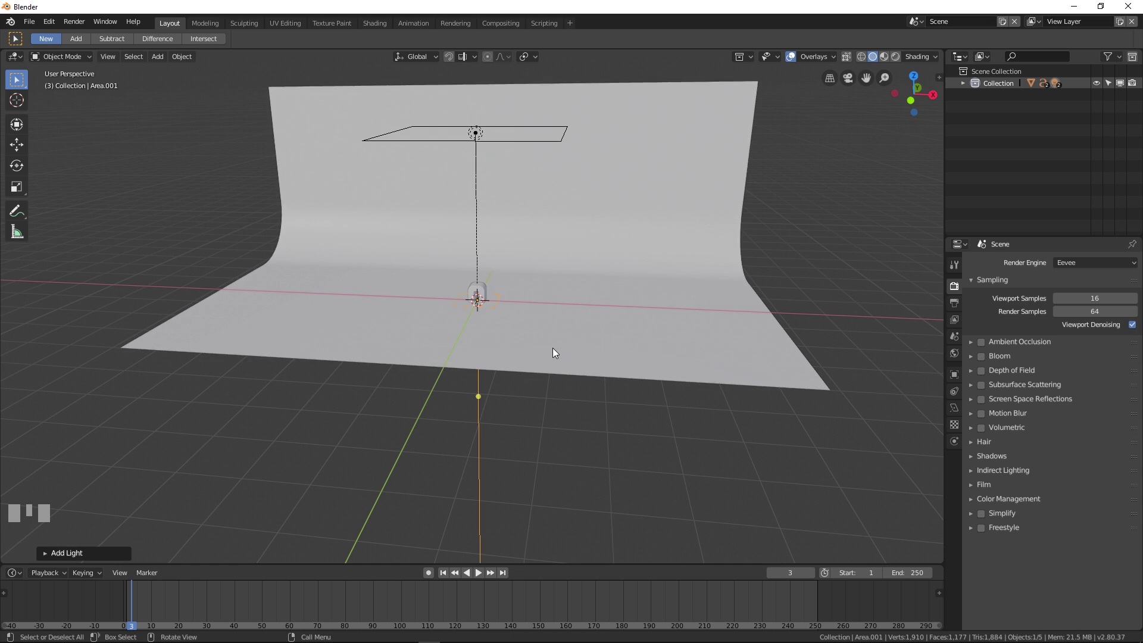
{"action": "key", "text": "r"}
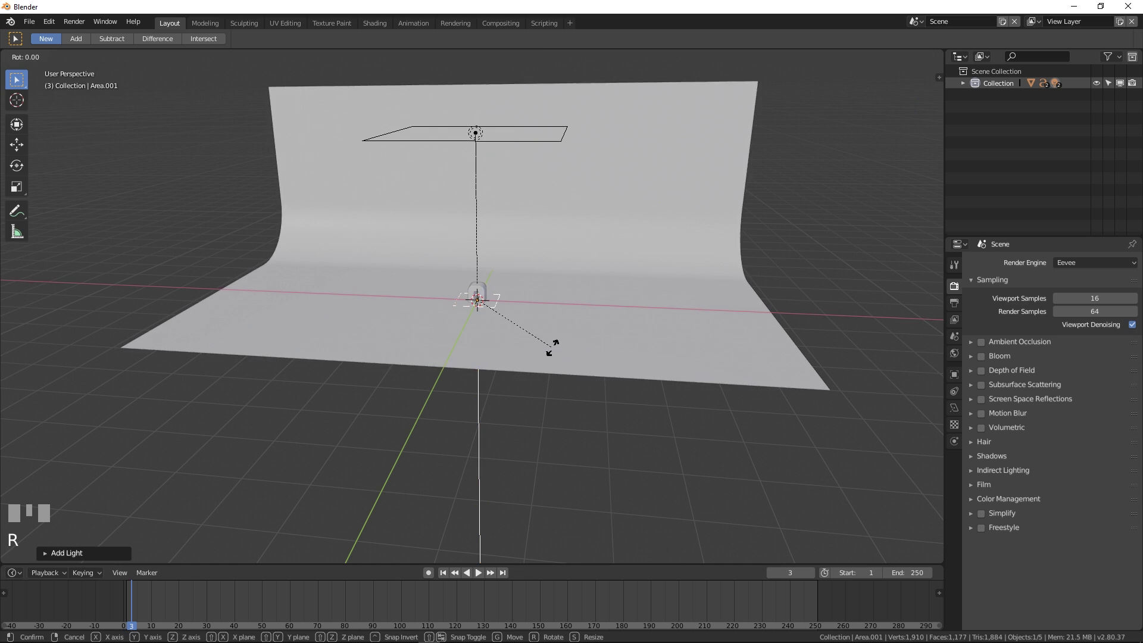
{"action": "key", "text": "y"}
{"action": "key", "text": "KP_Enter"}
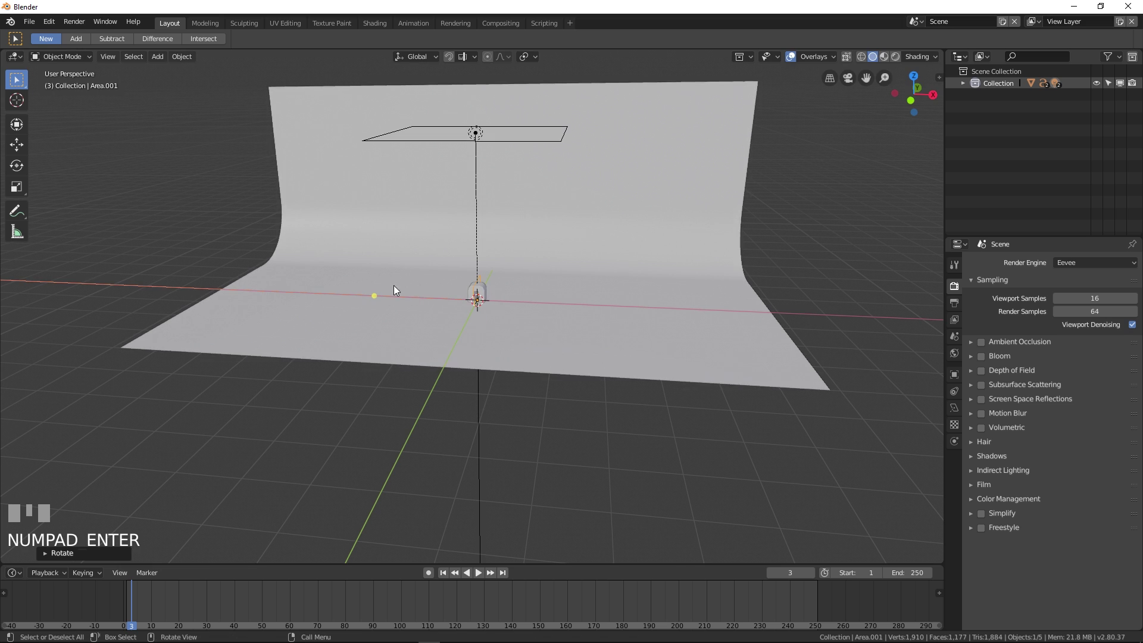
- Move the second area light 4 m along X and scale it by a factor of 4
{"action": "key", "text": "ctrl+shift+z"}
{"action": "type", "text": "gx"}
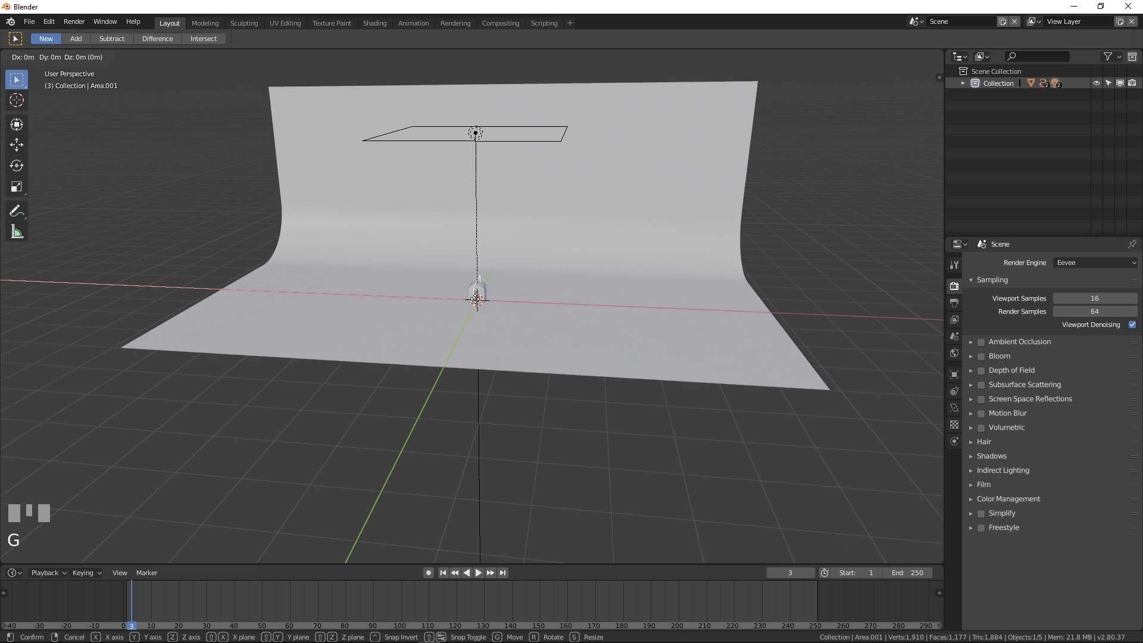
{"action": "type", "text": "4"}
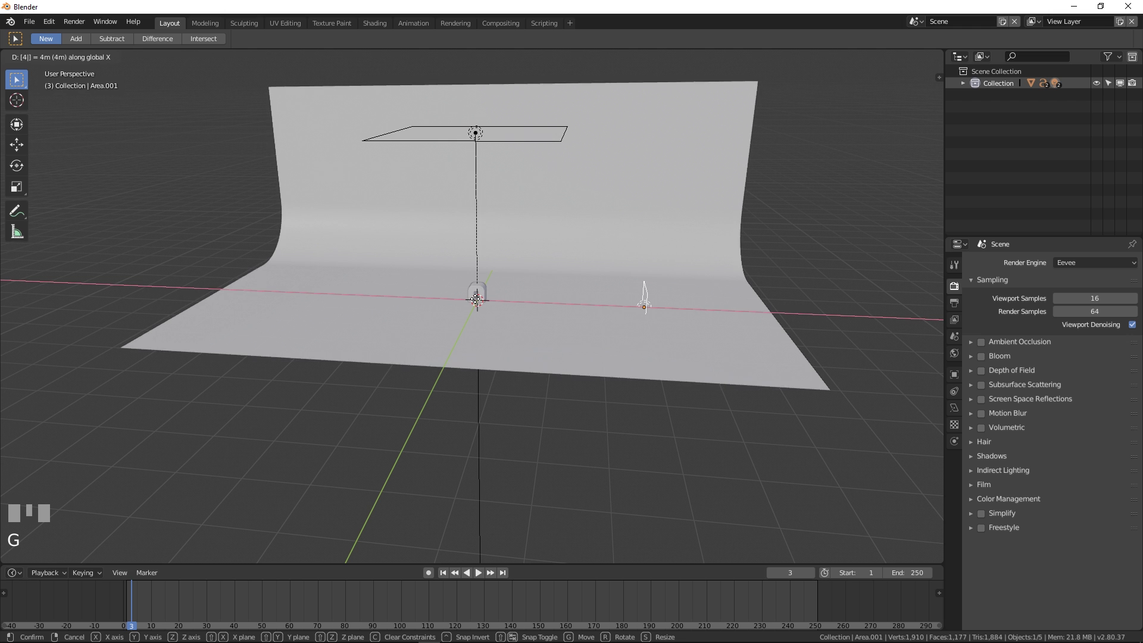
{"action": "key", "text": "KP_Enter"}
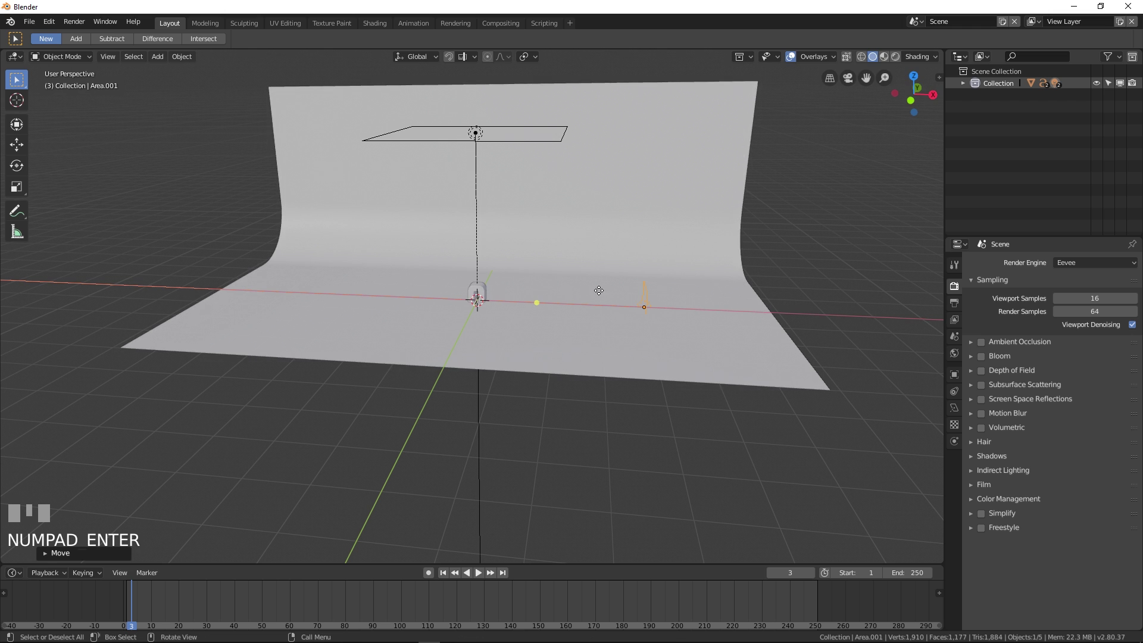
{"action": "middle_click_drag", "start_coordinate": [750, 358], "coordinate": [627, 357]}
{"action": "type", "text": "s"}
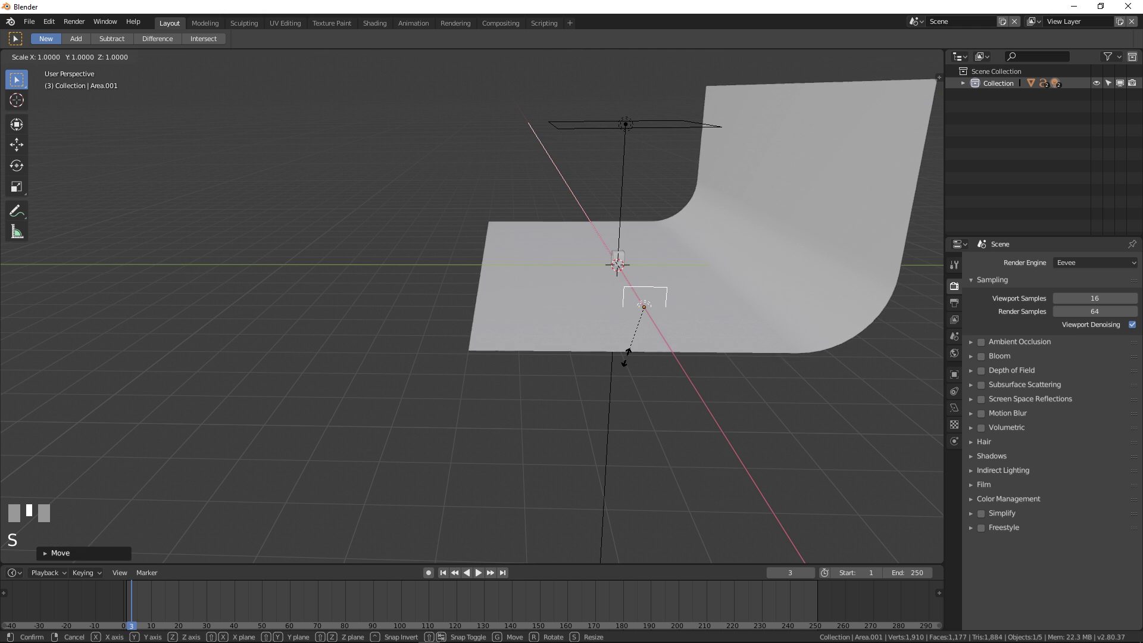
{"action": "type", "text": "4"}
{"action": "key", "text": "KP_Enter"}
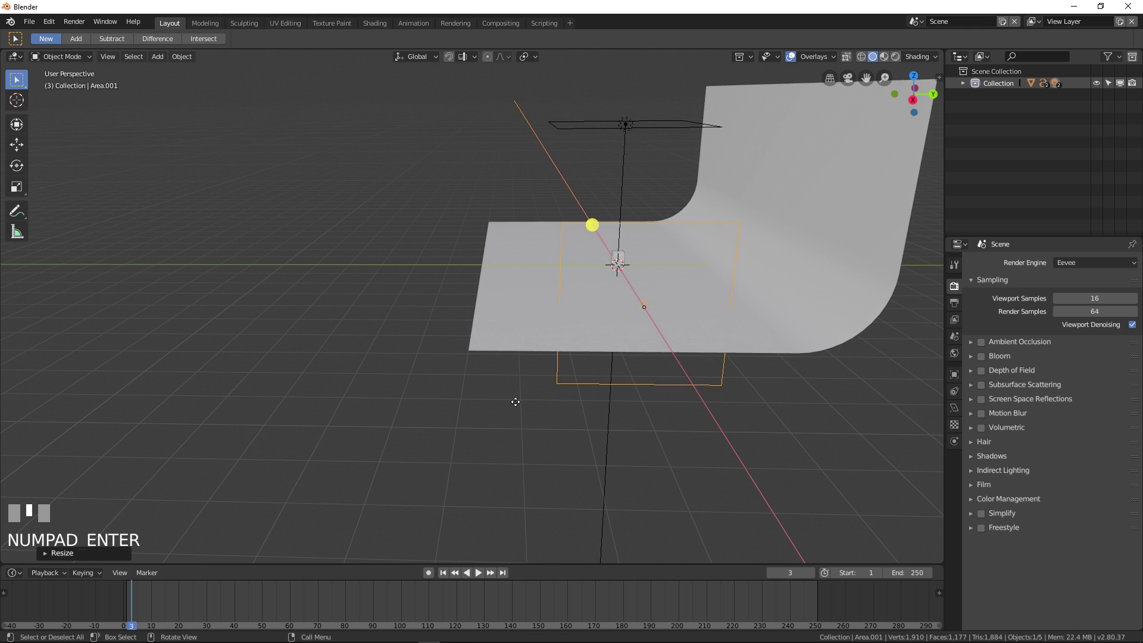
{"action": "middle_click_drag", "start_coordinate": [518, 401], "coordinate": [650, 401]}
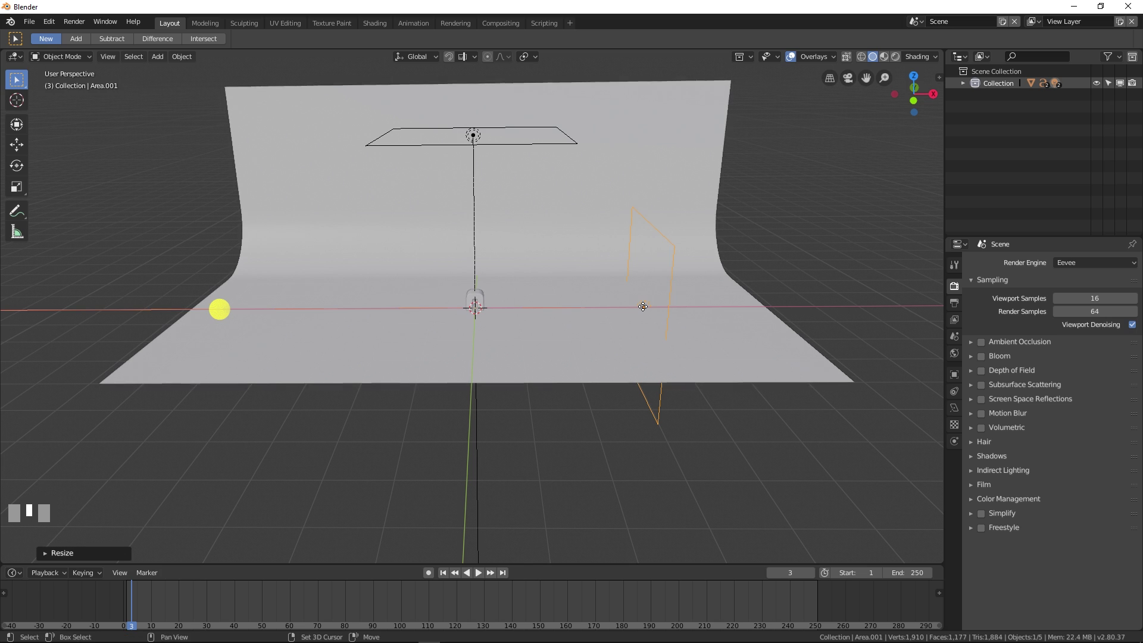
- Duplicate the side area light and shift the copy along X by -4 m twice, placing it on the digit's opposite side
{"action": "key", "text": "shift+d"}
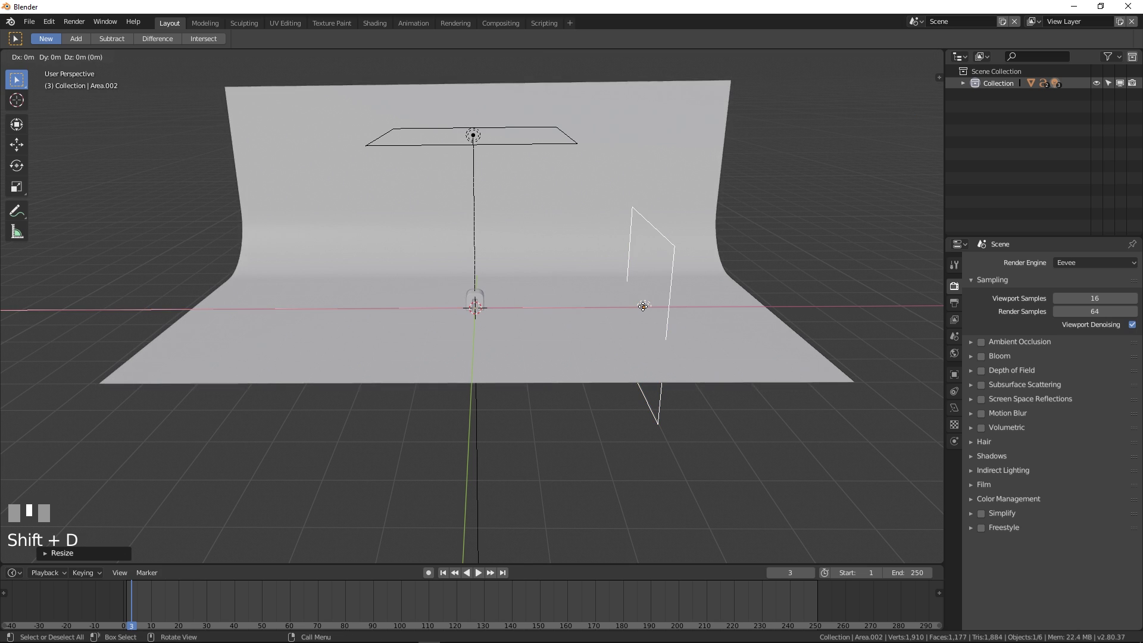
{"action": "key", "text": "x"}
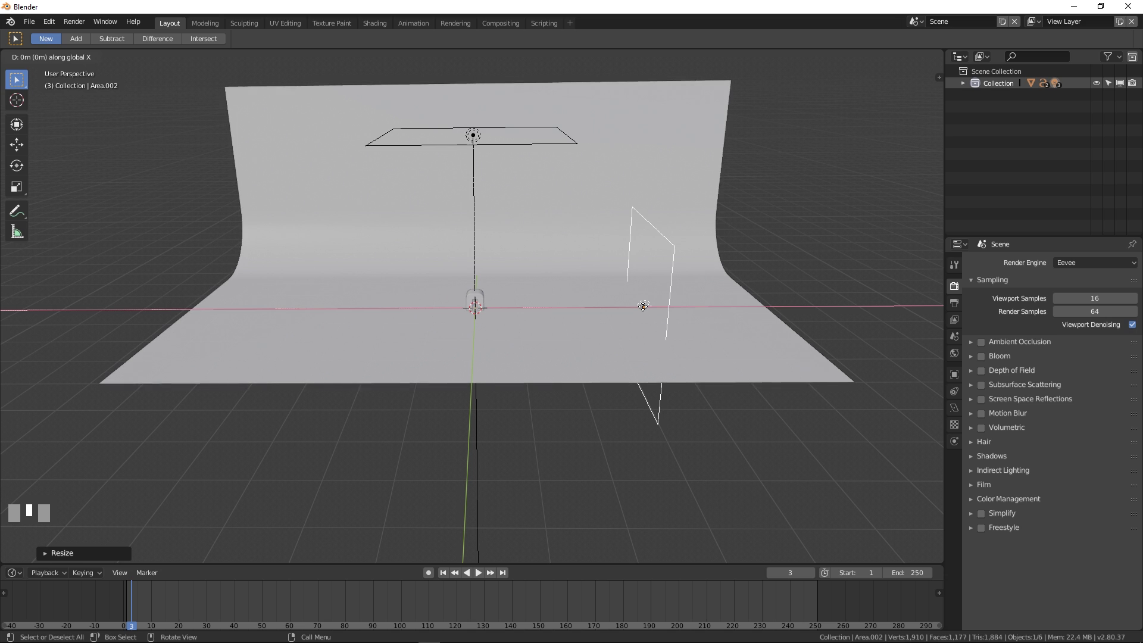
{"action": "type", "text": "-4"}
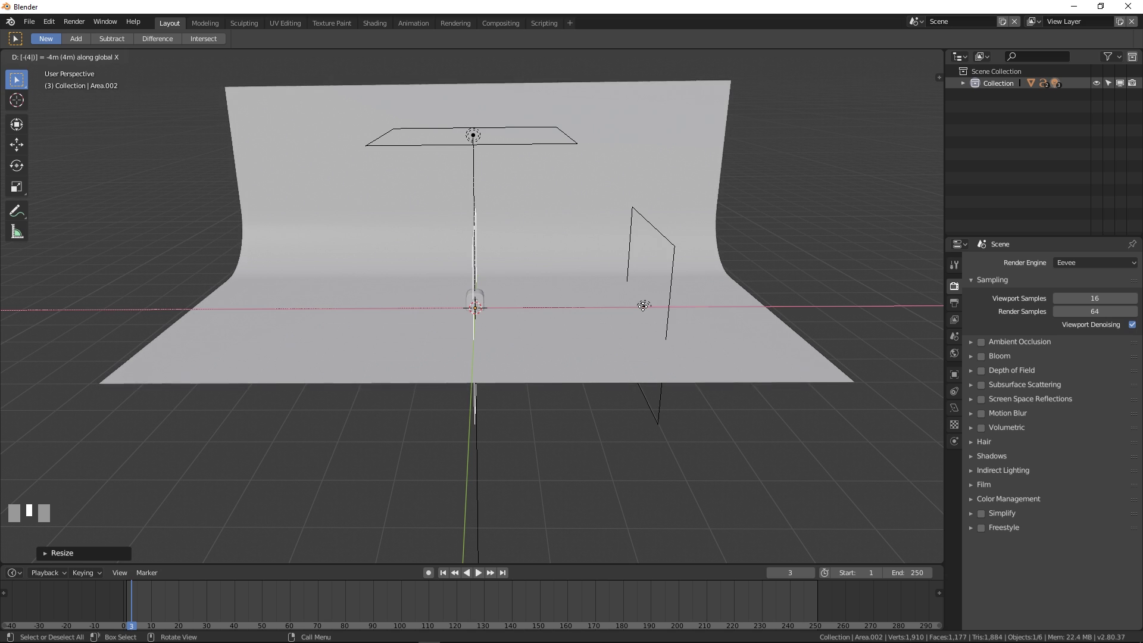
{"action": "key", "text": "KP_Enter"}
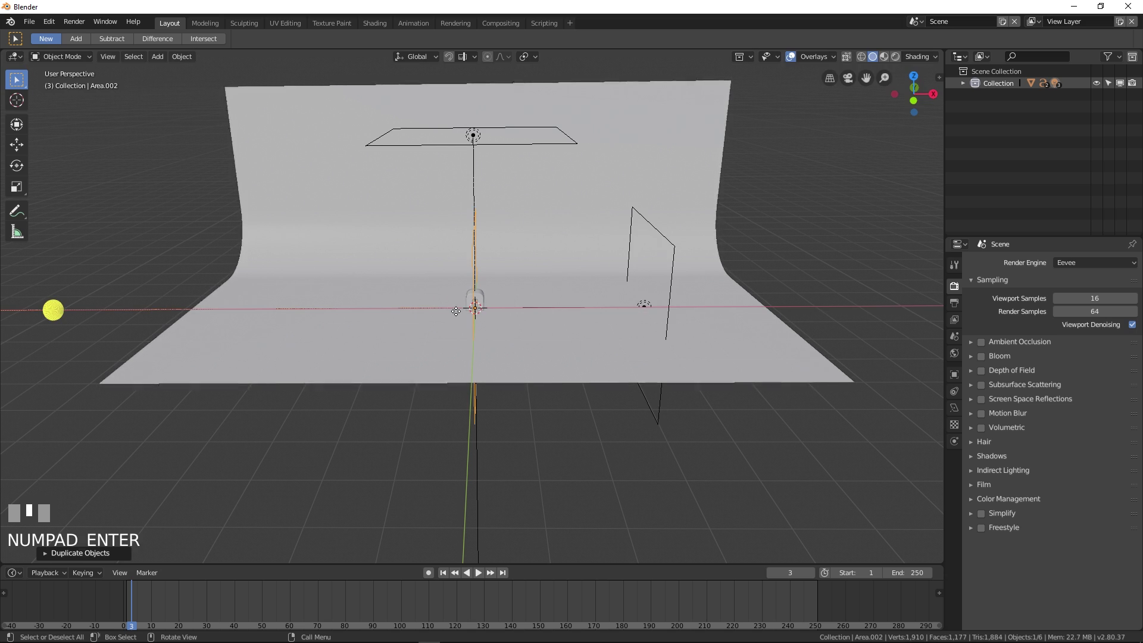
{"action": "type", "text": "g"}
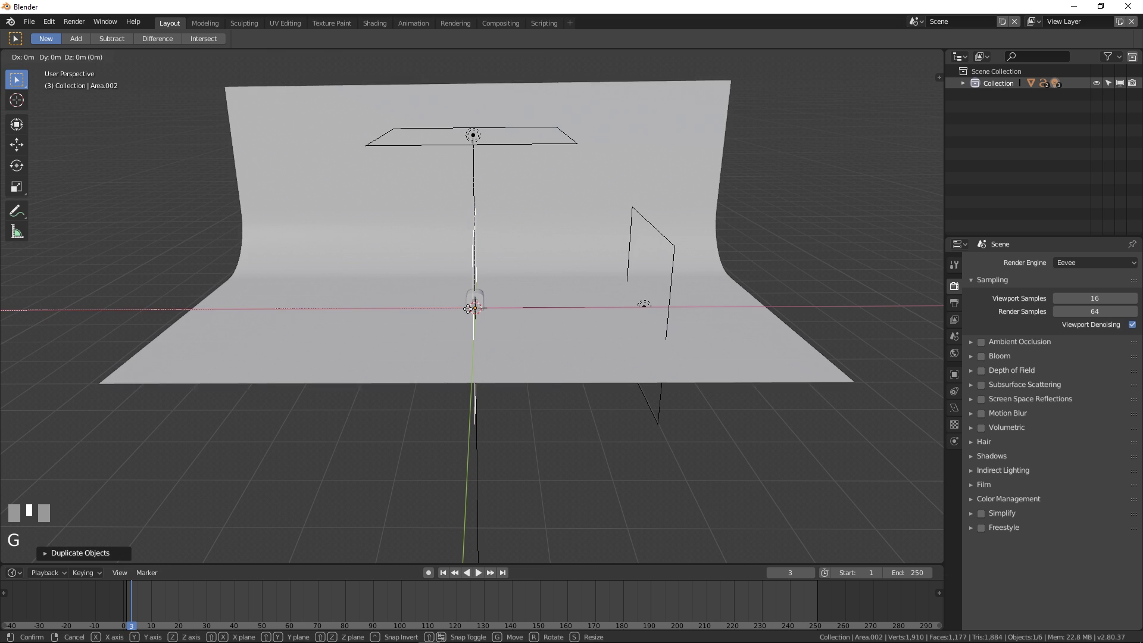
{"action": "type", "text": "-4"}
{"action": "key", "text": "KP_Enter"}
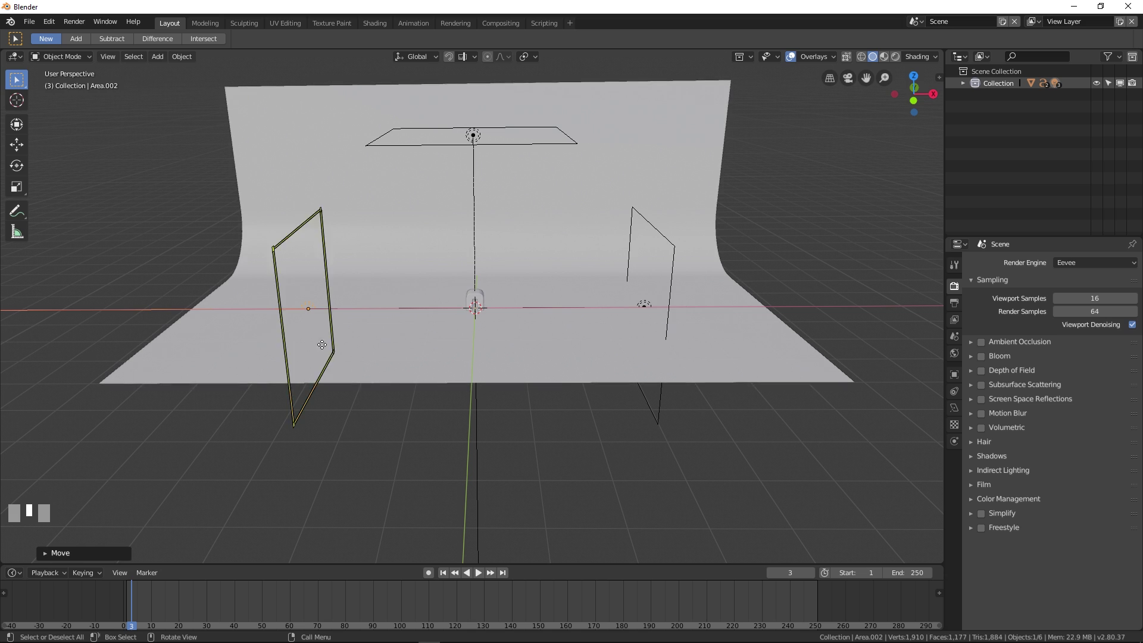
- Rotate the duplicated side light 180° about the Y axis to face the digit, then deselect it
{"action": "key", "text": "r"}
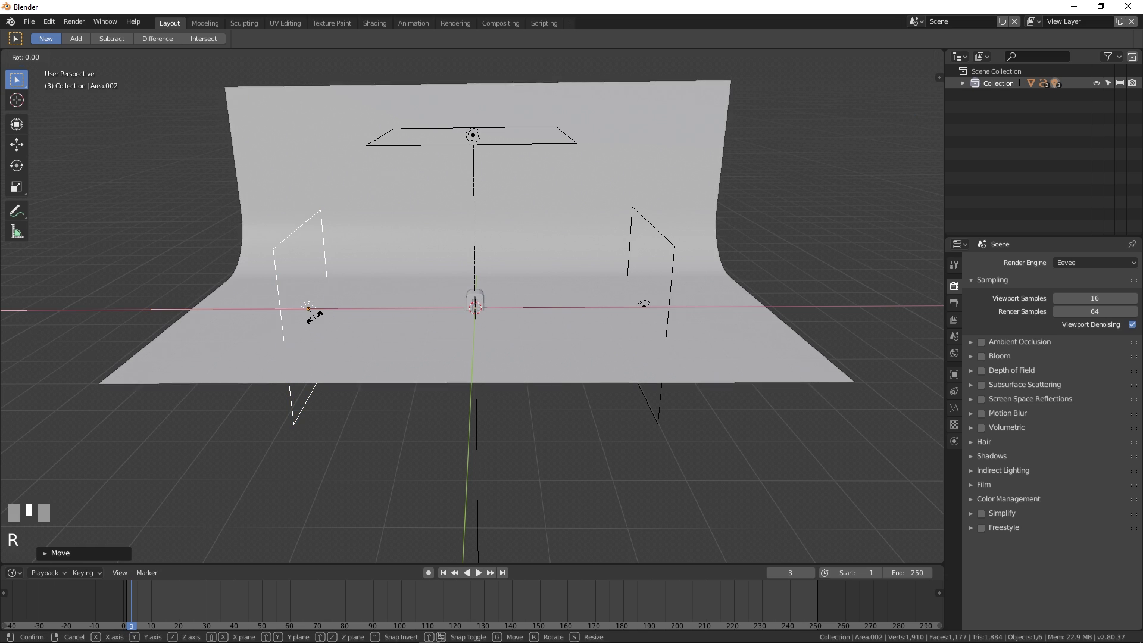
{"action": "type", "text": "y180"}
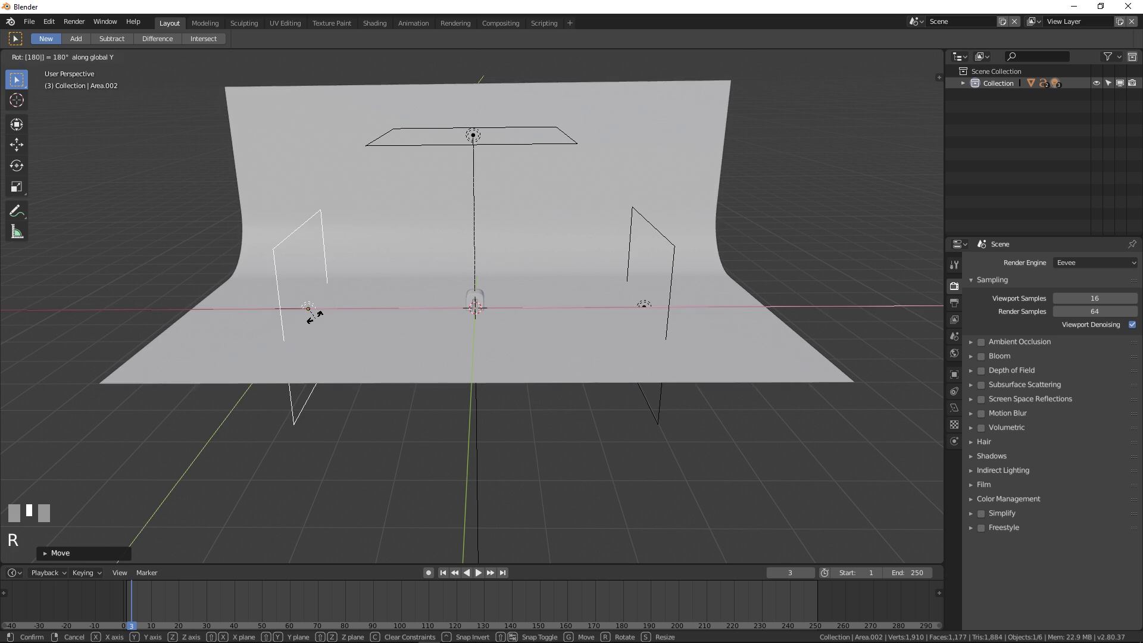
{"action": "key", "text": "KP_Enter"}
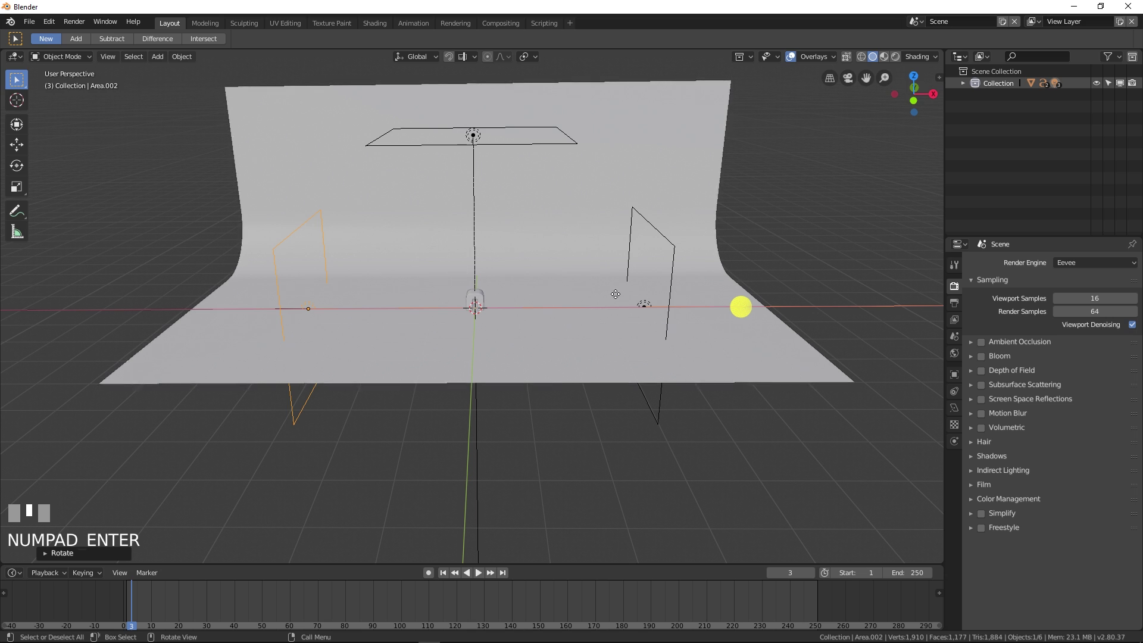
{"action": "left_click", "coordinate": [482, 452]}
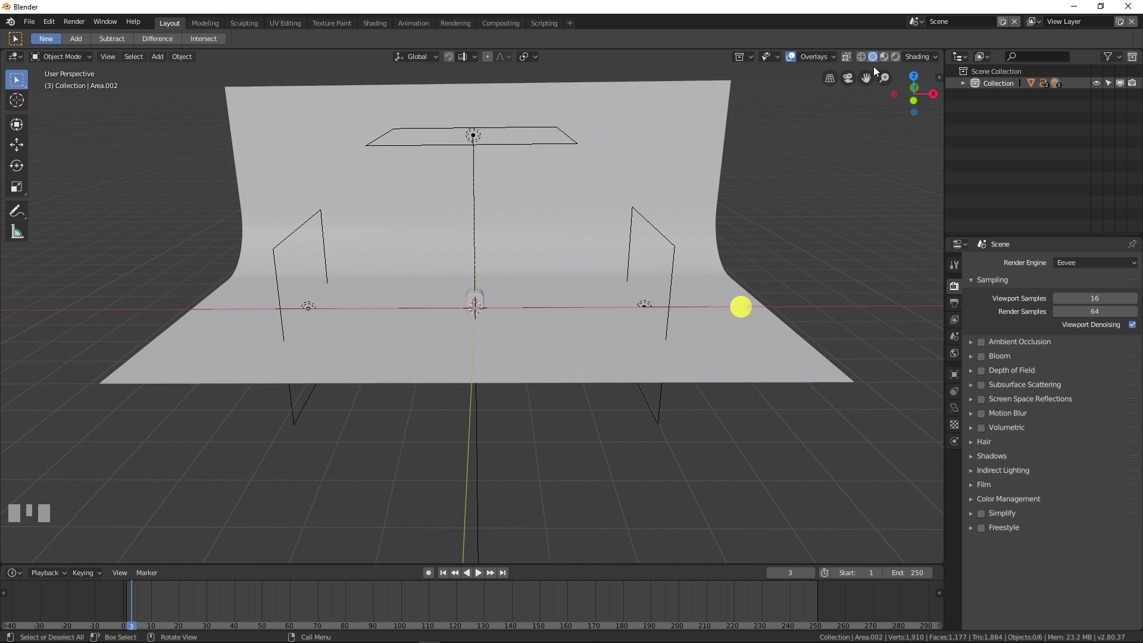
- Switch the viewport to Rendered shading and inspect the lit backdrop and digit up close
{"action": "left_click", "coordinate": [895, 57]}
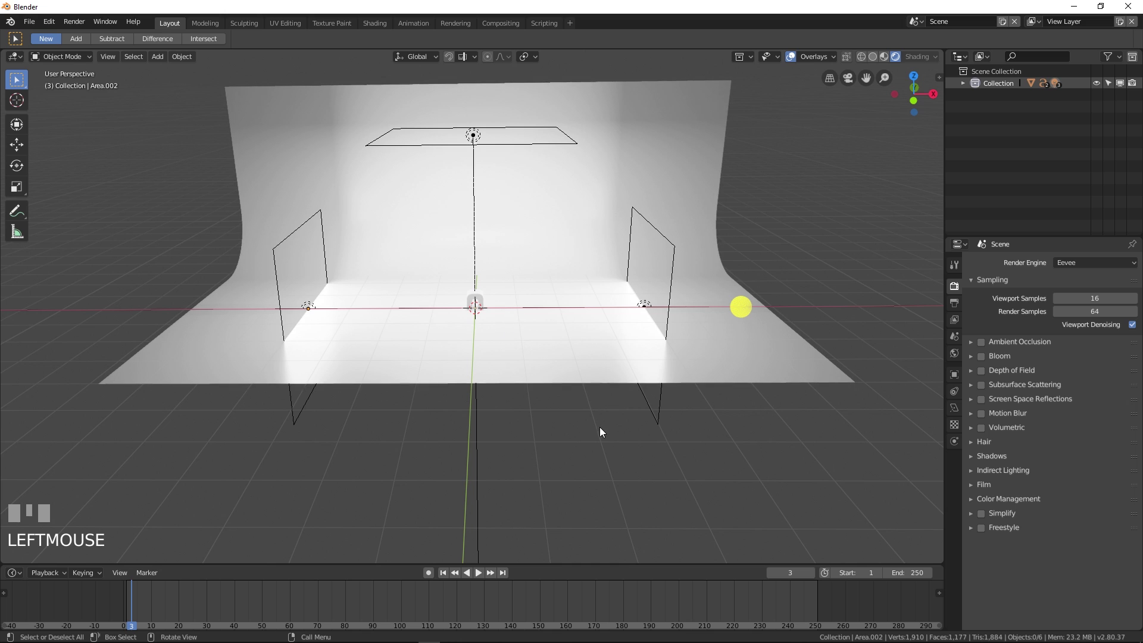
{"action": "middle_click_drag", "start_coordinate": [599, 427], "coordinate": [509, 390]}
{"action": "scroll", "coordinate": [516, 370], "scroll_direction": "up", "scroll_amount": 6}
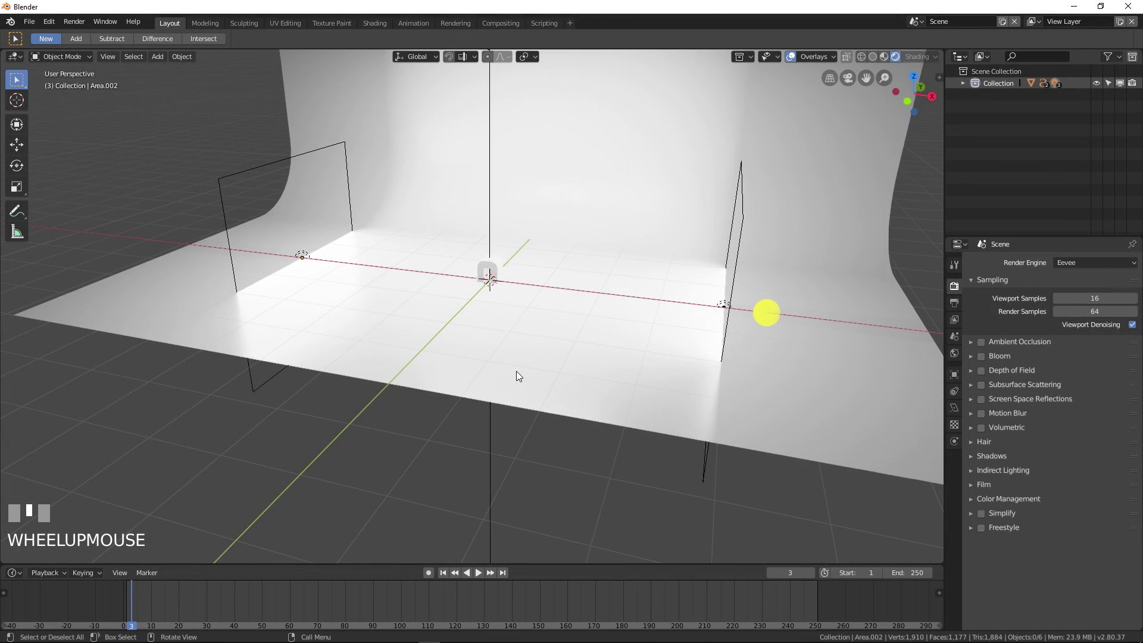
- Select both digits, 0 and 9, in the collection and raise them about 1 m along Z, then deselect them
{"action": "scroll", "coordinate": [542, 214], "scroll_direction": "down", "scroll_amount": 5}
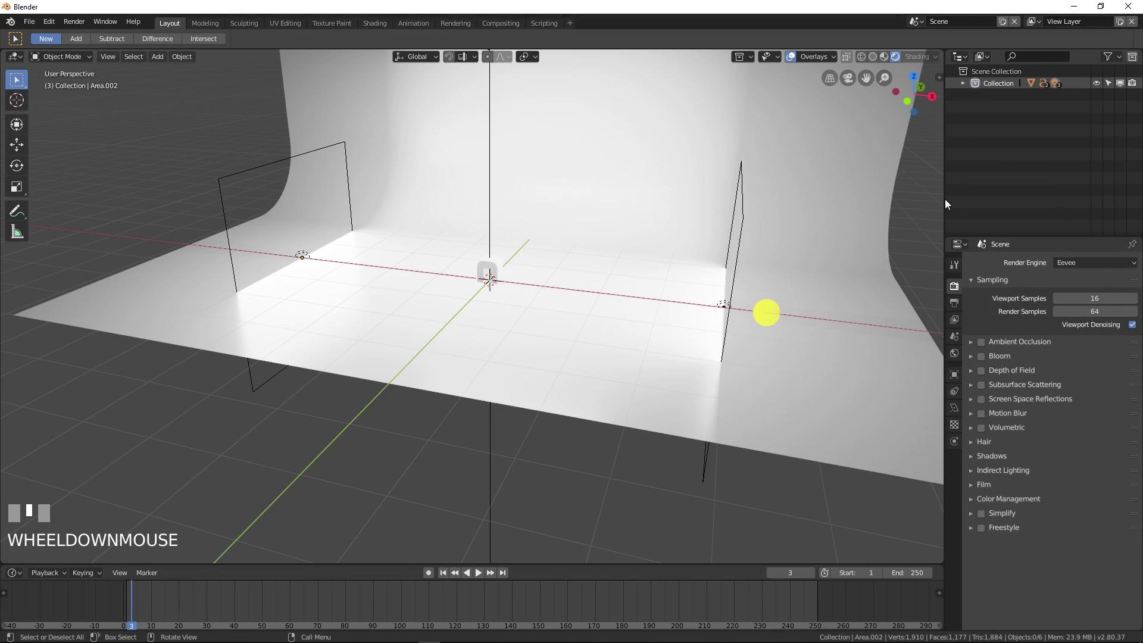
{"action": "left_click", "coordinate": [963, 84]}
{"action": "left_click", "coordinate": [998, 96]}
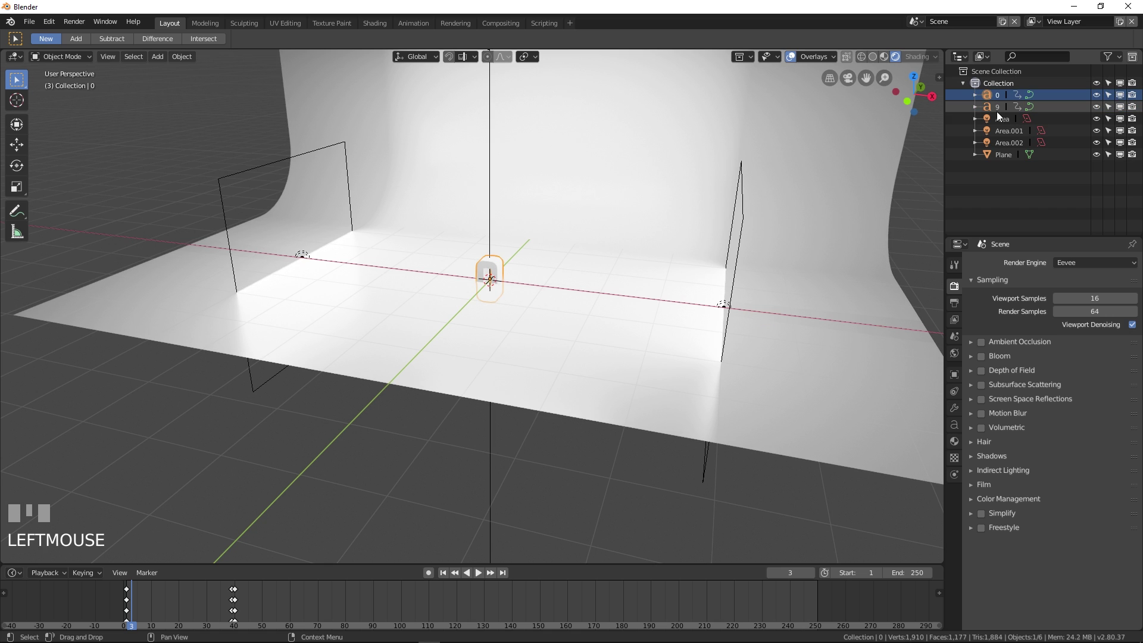
{"action": "left_click", "coordinate": [994, 105], "text": "shift"}
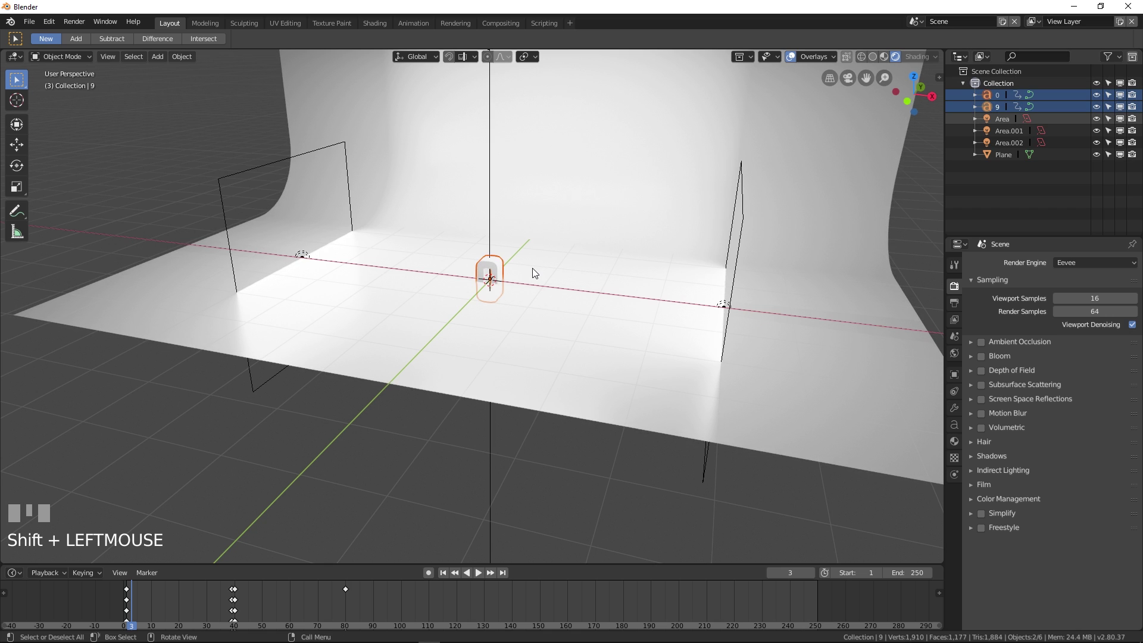
{"action": "key", "text": "g"}
{"action": "key", "text": "z"}
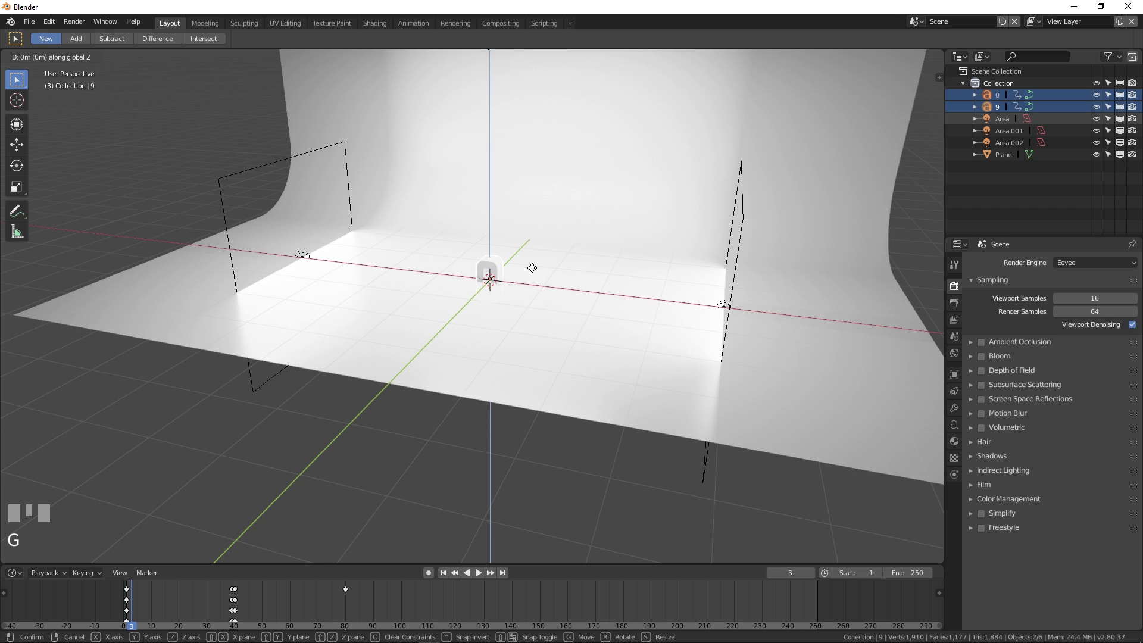
{"action": "key", "text": "KP_Enter"}
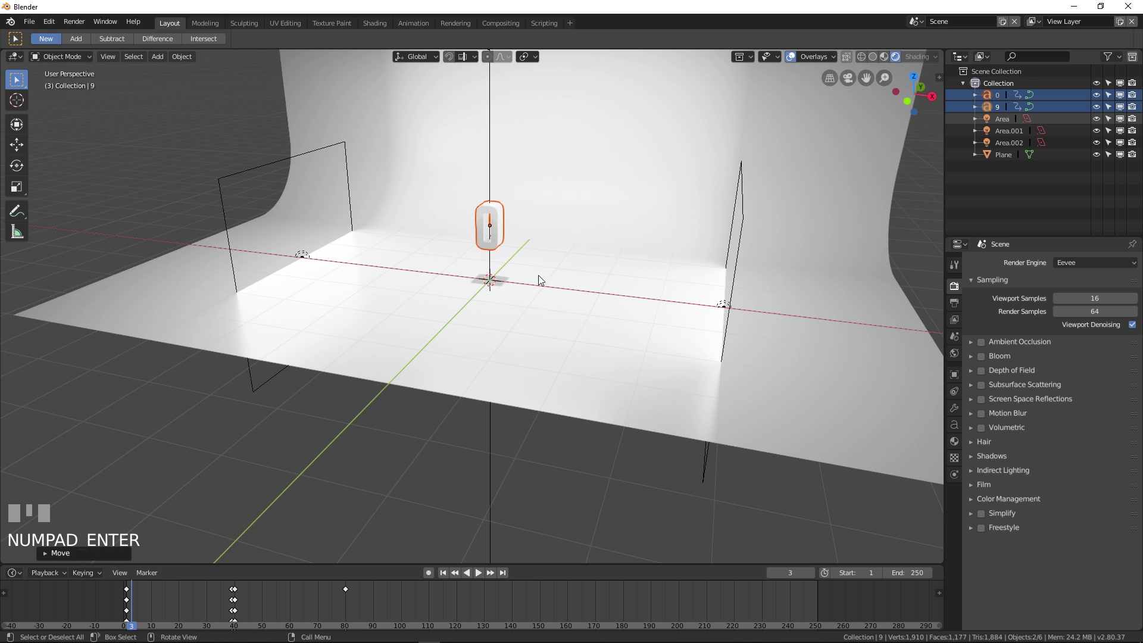
{"action": "left_click", "coordinate": [548, 417]}
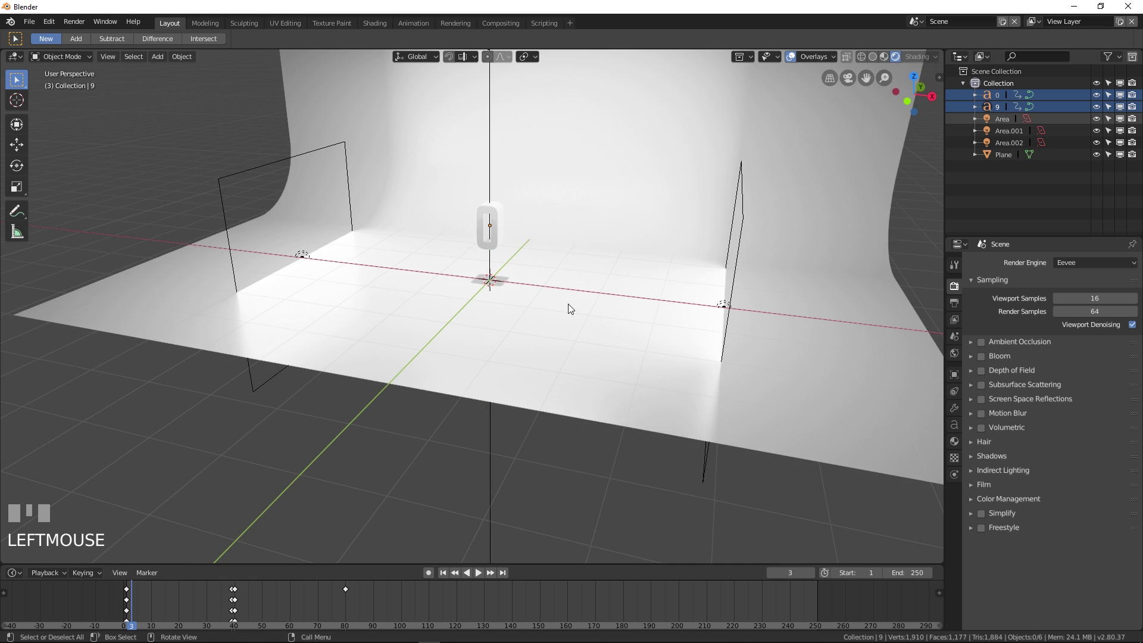
- Add a camera to the scene and look through it
{"action": "mouse_move", "coordinate": [569, 309]}
{"action": "middle_mouse_down"}
{"action": "mouse_move", "coordinate": [536, 313]}
{"action": "mouse_move", "coordinate": [580, 310]}
{"action": "middle_mouse_up"}
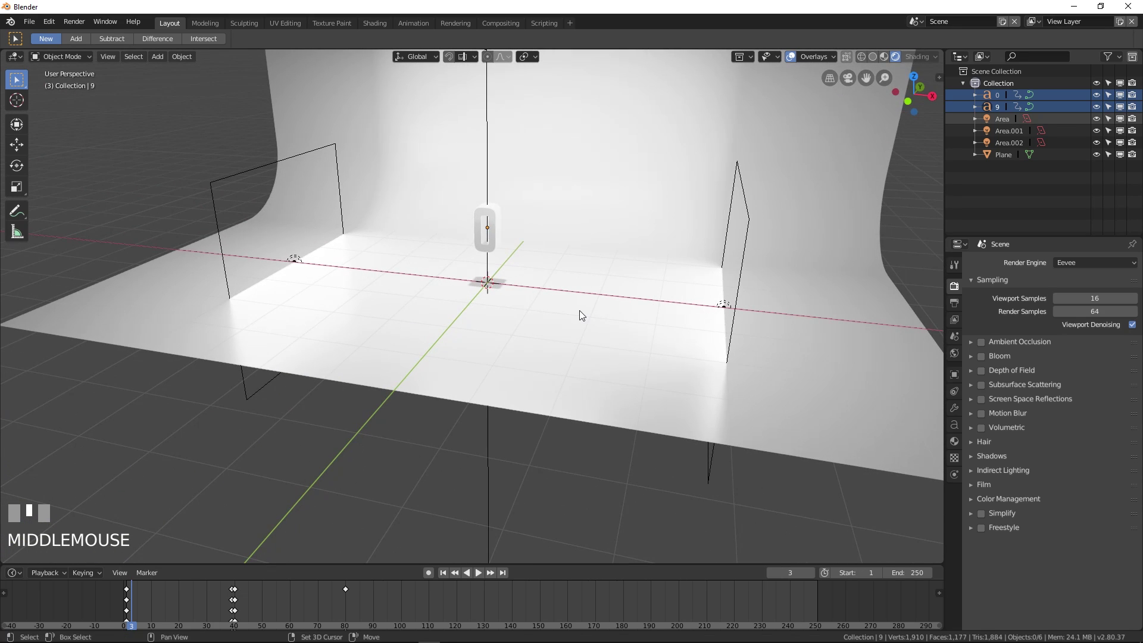
{"action": "key", "text": "shift+a"}
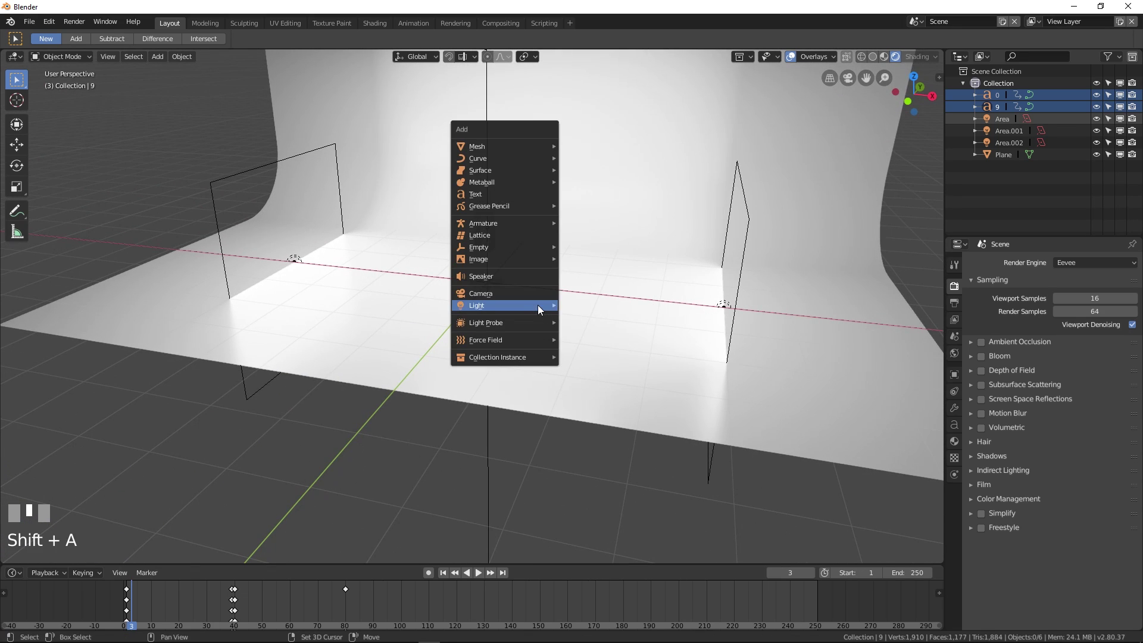
{"action": "left_click", "coordinate": [498, 294]}
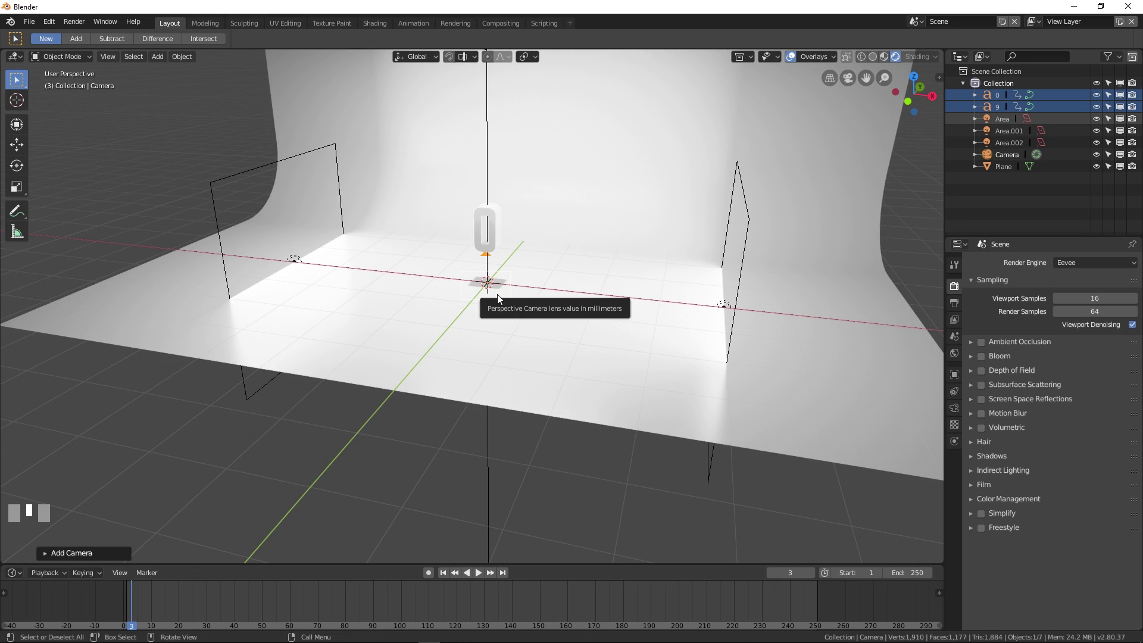
{"action": "key", "text": "KP_0"}
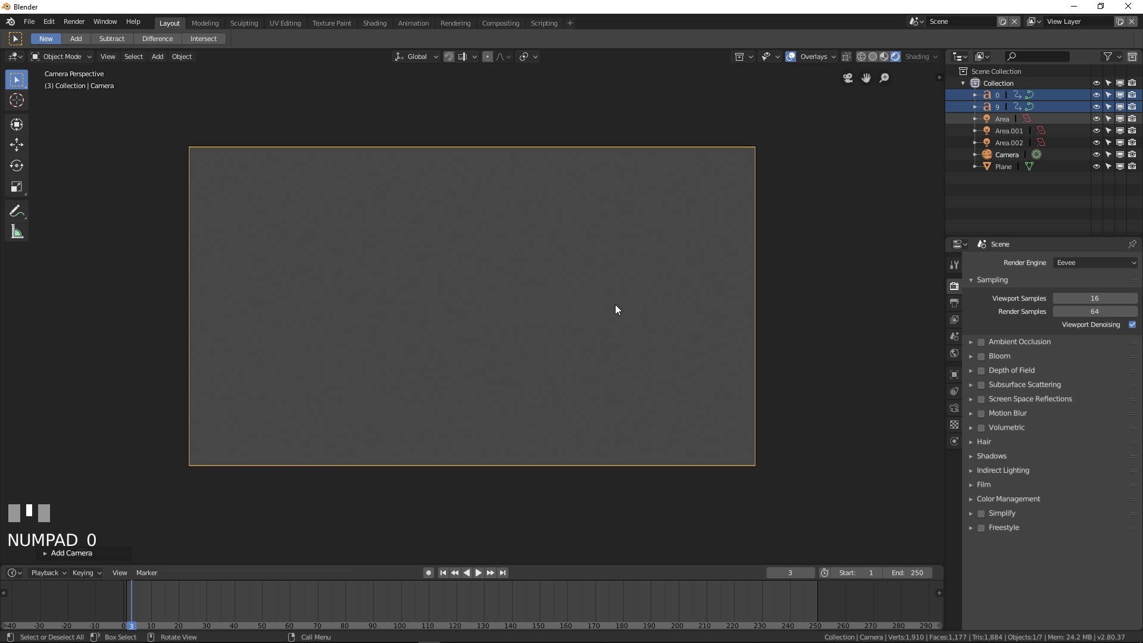
- Lock the camera to the view and pull it back to about X 2.75 m, Y -8.12 m, Z 3.61 m, framing the 0
{"action": "key", "text": "n"}
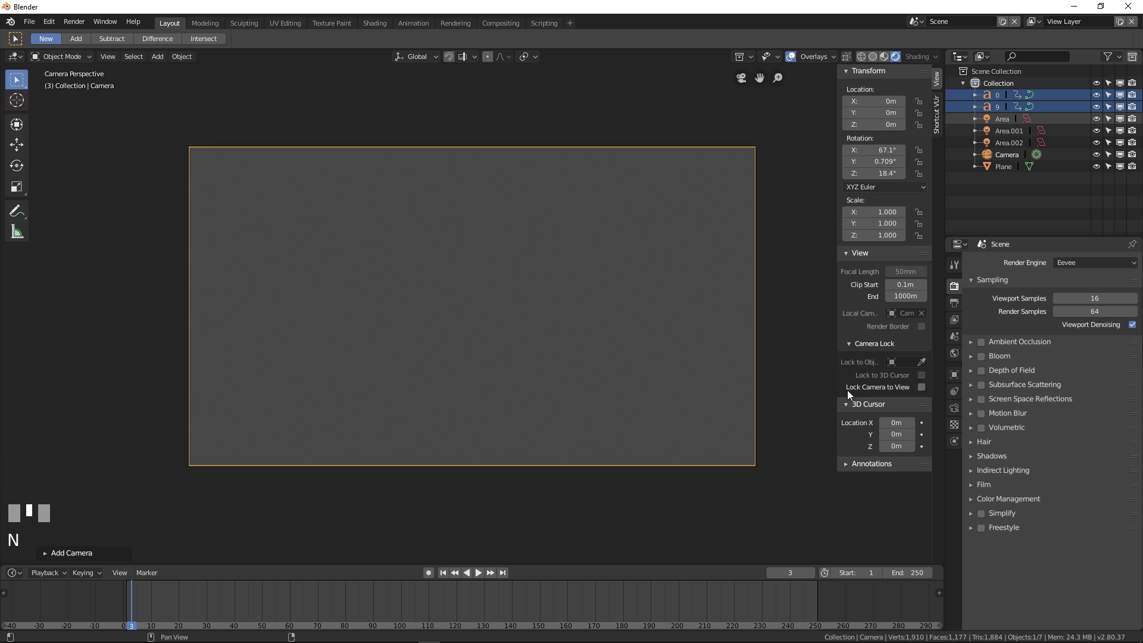
{"action": "left_click", "coordinate": [920, 387]}
{"action": "scroll", "coordinate": [612, 305], "scroll_direction": "down", "scroll_amount": 2}
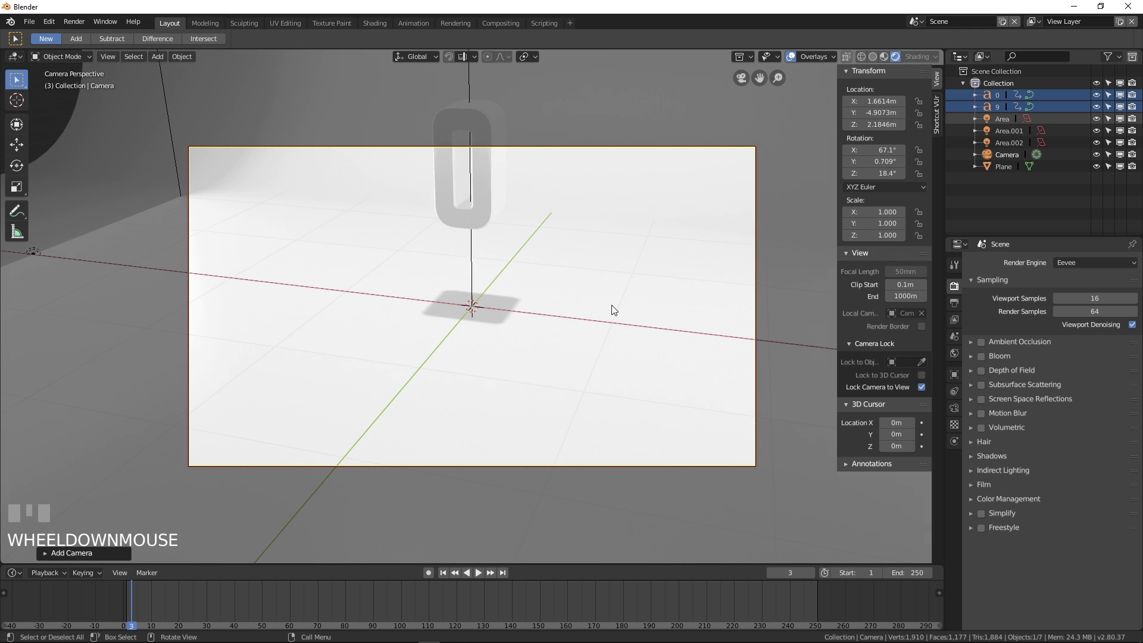
{"action": "scroll", "coordinate": [552, 283], "scroll_direction": "down", "scroll_amount": 3}
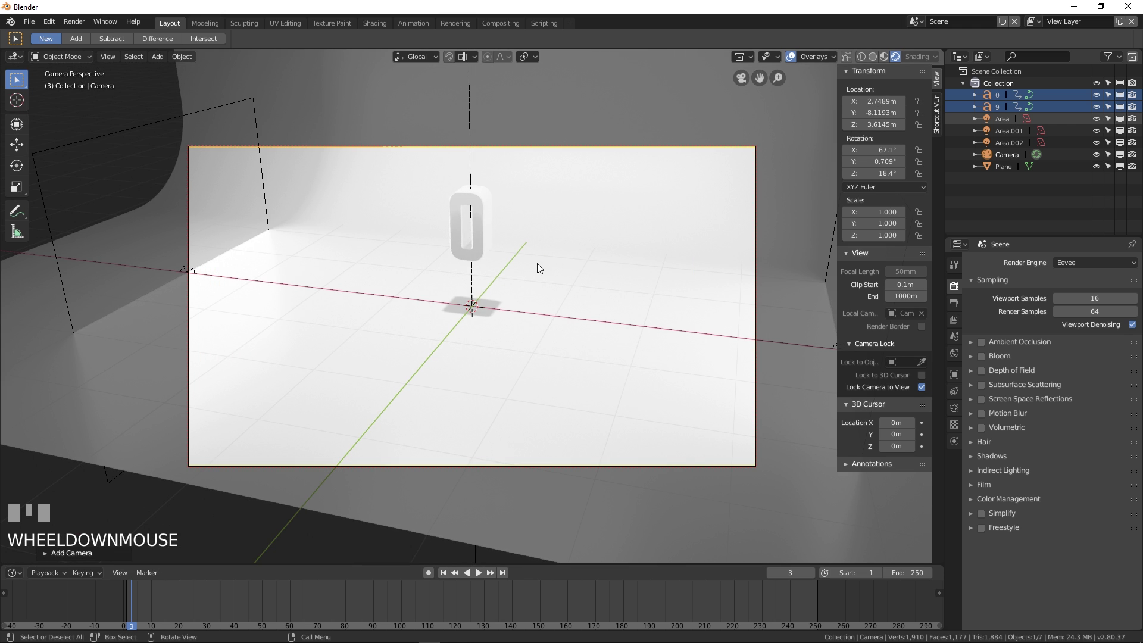
{"action": "middle_click_drag", "start_coordinate": [537, 269], "coordinate": [584, 231]}
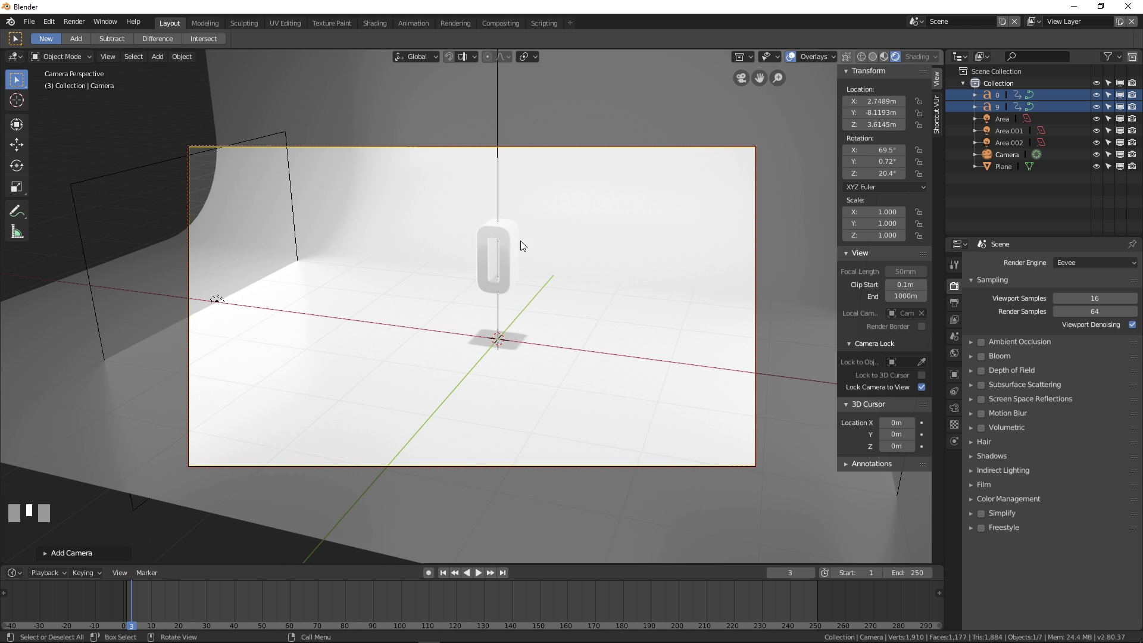
- Make the camera orthographic with a scale of 4.1, and tilt and shift it to reframe the digit and its shadow
{"action": "left_click", "coordinate": [952, 408]}
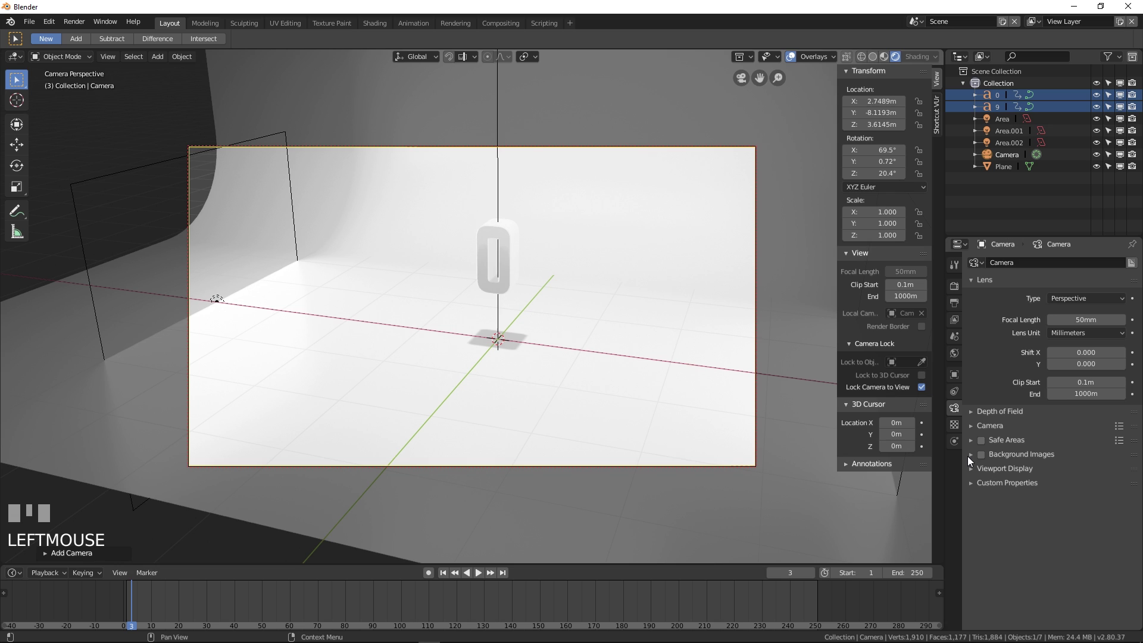
{"action": "left_click", "coordinate": [1103, 298]}
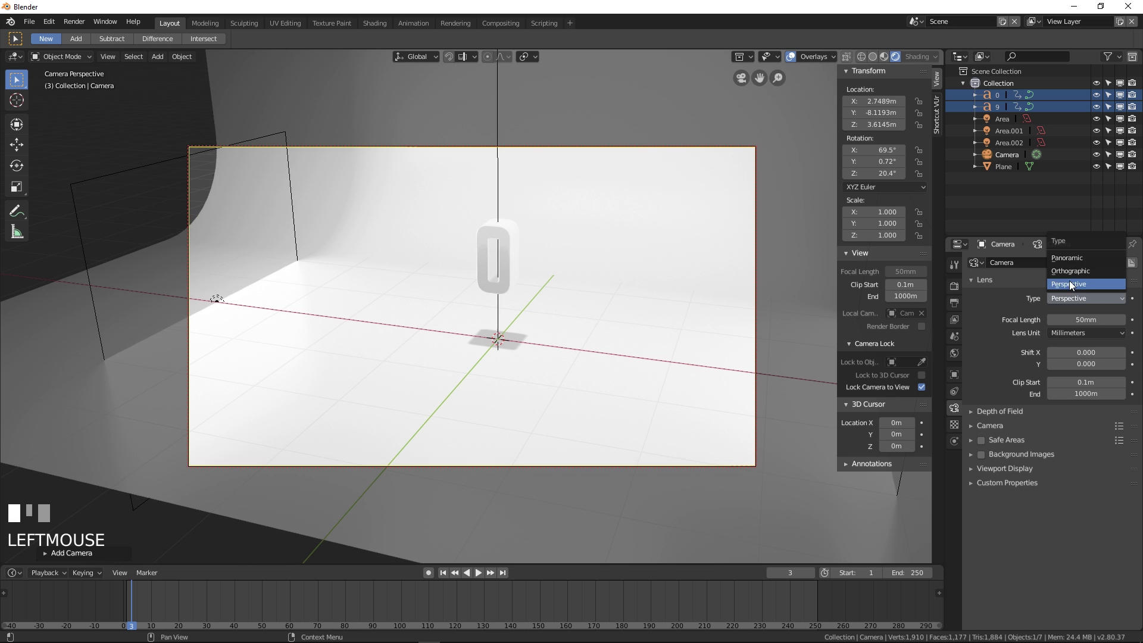
{"action": "left_click", "coordinate": [1067, 271]}
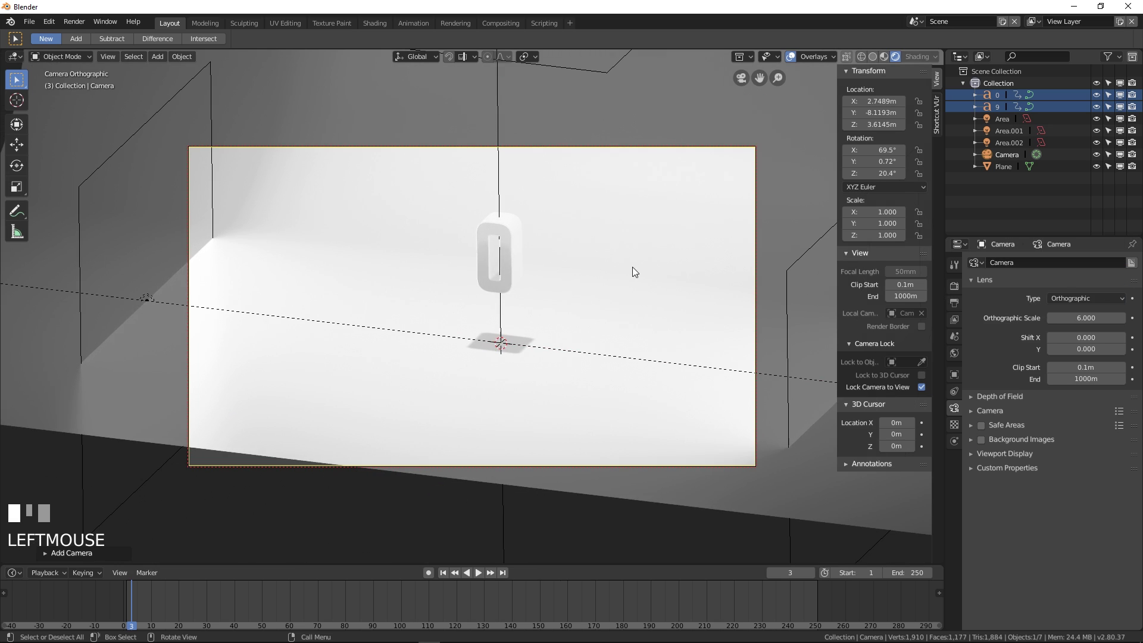
{"action": "left_click_drag", "start_coordinate": [1085, 318], "coordinate": [1074, 317]}
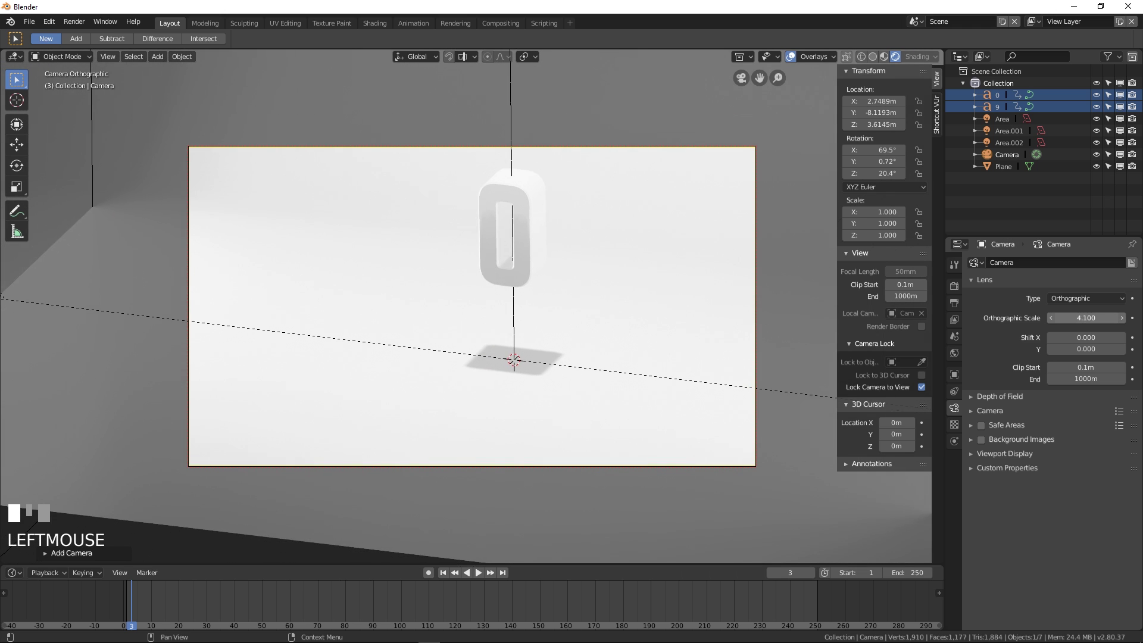
{"action": "middle_click_drag", "start_coordinate": [679, 233], "coordinate": [682, 222]}
{"action": "middle_click_drag", "start_coordinate": [698, 263], "coordinate": [641, 243], "text": "shift"}
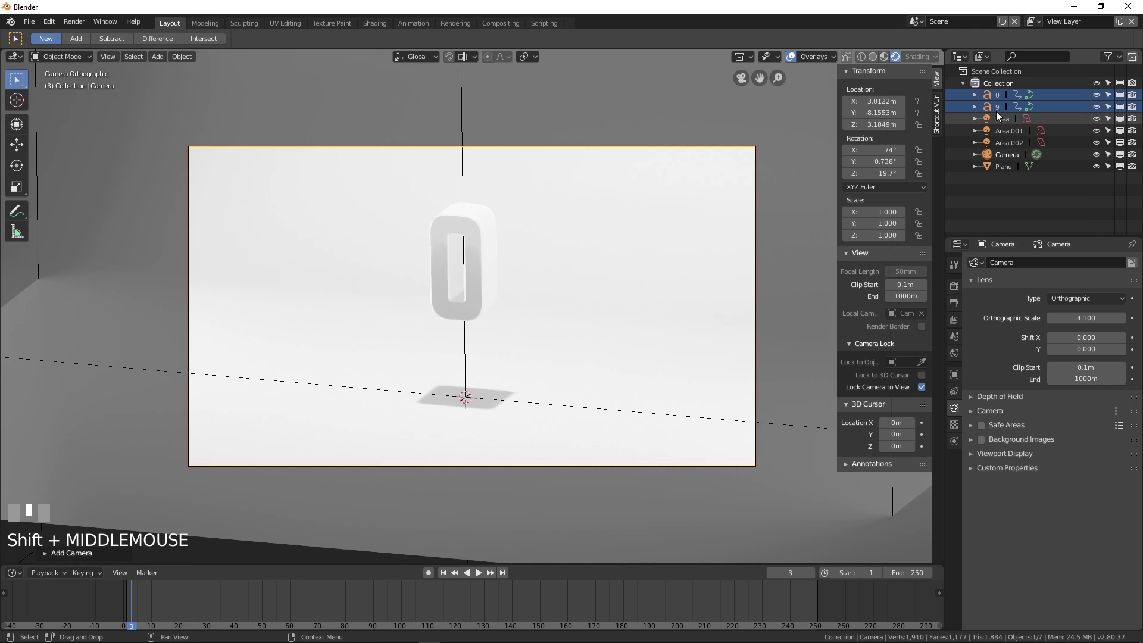
- Select both digits and lower them about 0.34 m along Z, closer to the floor
{"action": "left_click", "coordinate": [998, 99]}
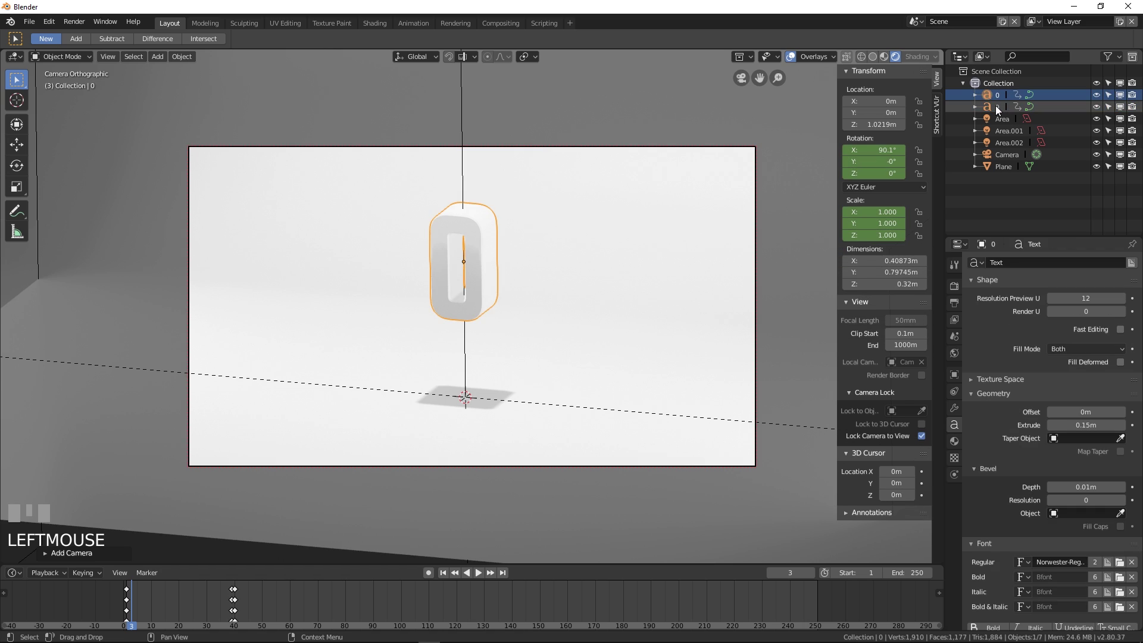
{"action": "left_click", "coordinate": [995, 106]}
{"action": "left_click", "coordinate": [988, 97], "text": "shift"}
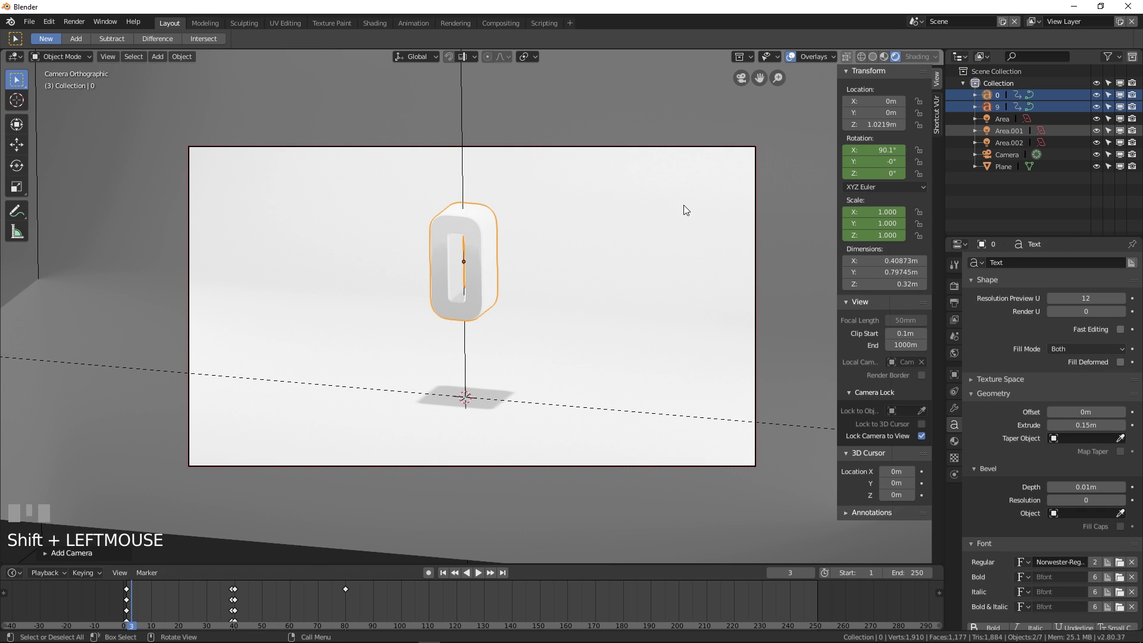
{"action": "key", "text": "g"}
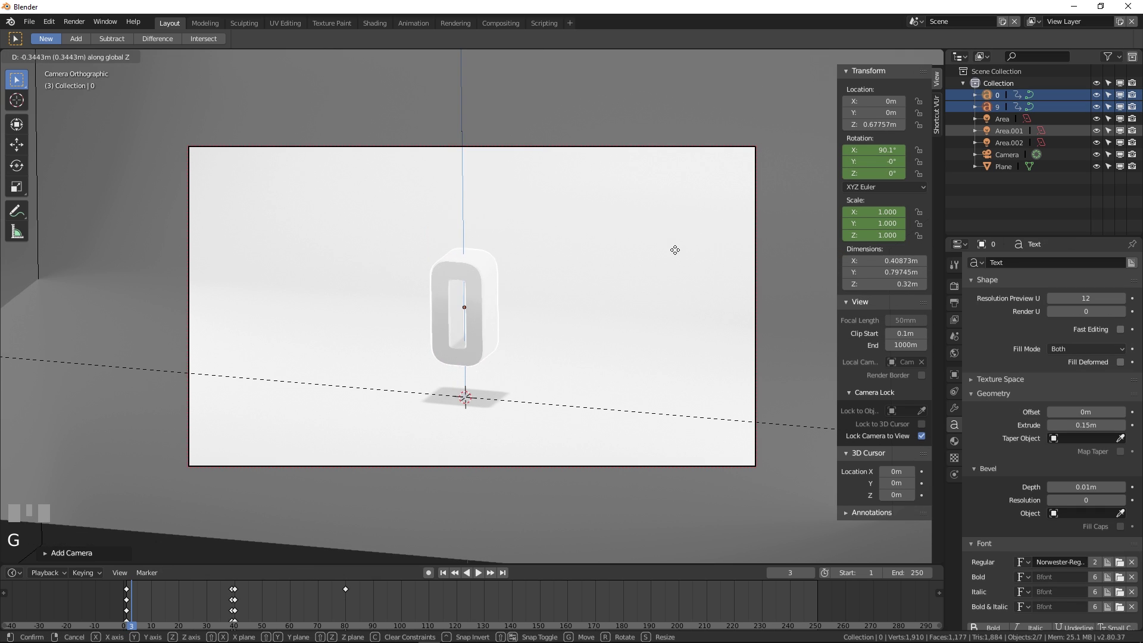
{"action": "left_click", "coordinate": [675, 250]}
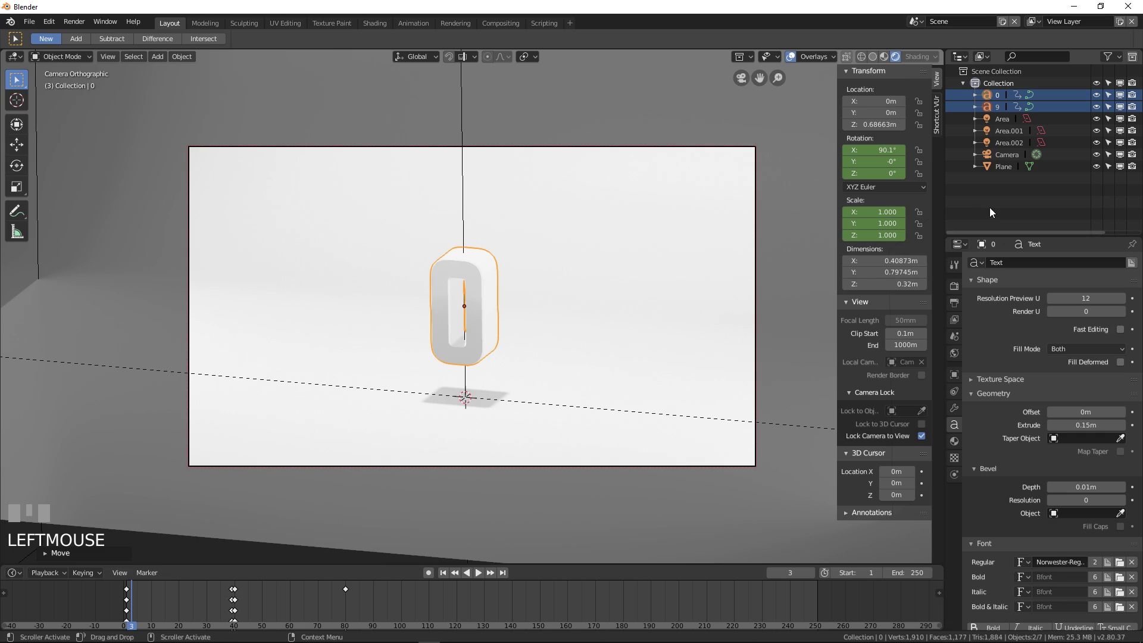
- Set the shadow softness of the overhead area light to 20
{"action": "left_click", "coordinate": [1009, 126]}
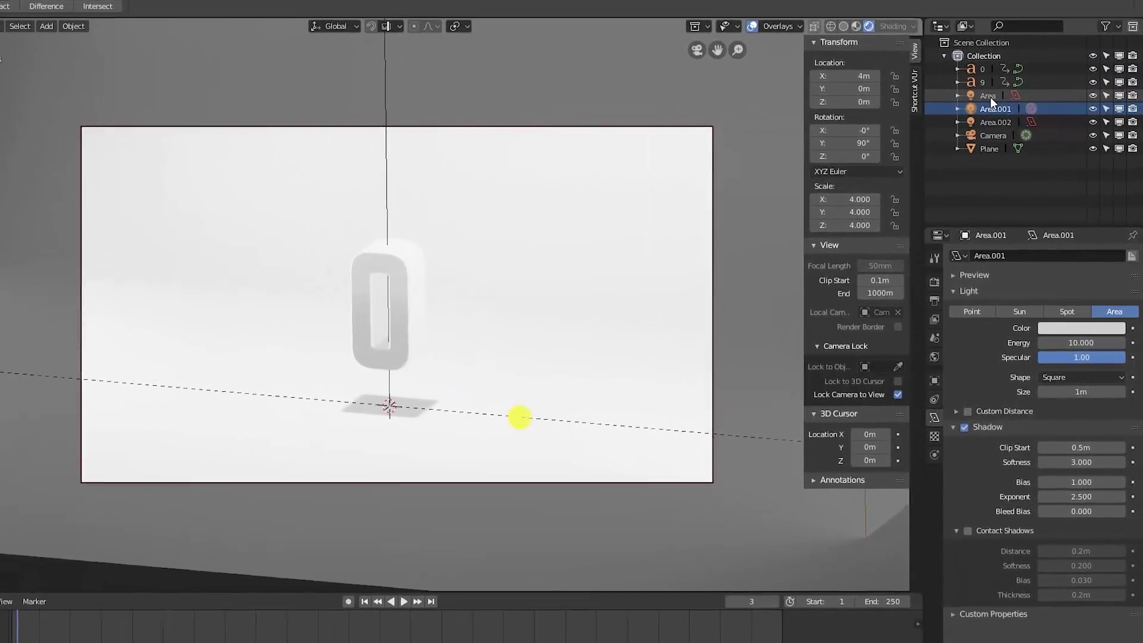
{"action": "left_click", "coordinate": [993, 103]}
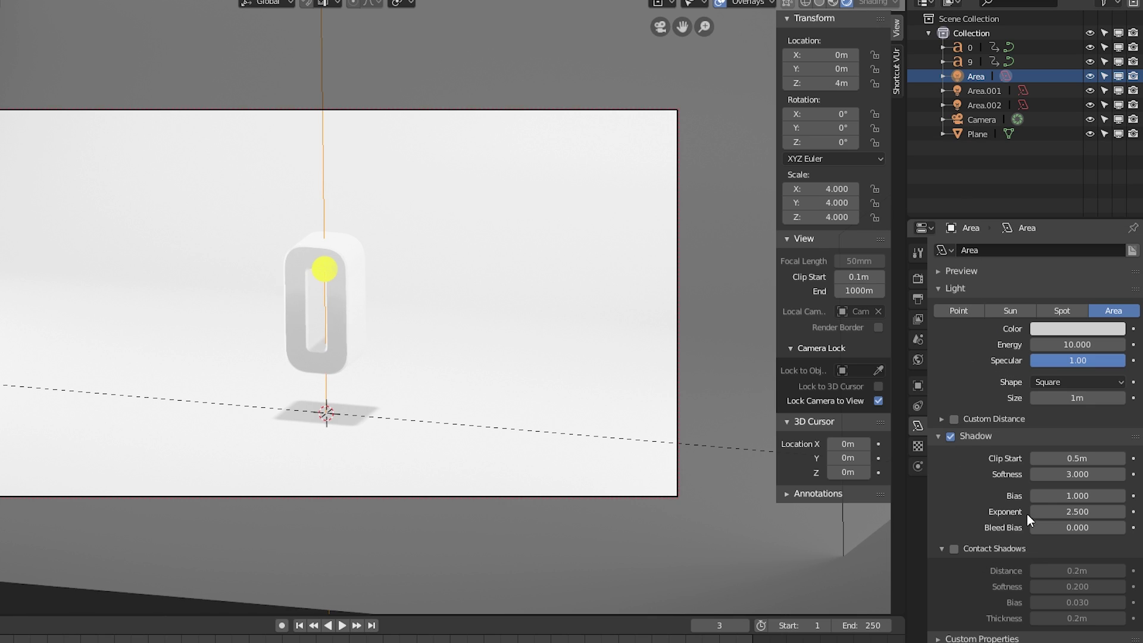
{"action": "left_click", "coordinate": [1056, 474]}
{"action": "type", "text": "20"}
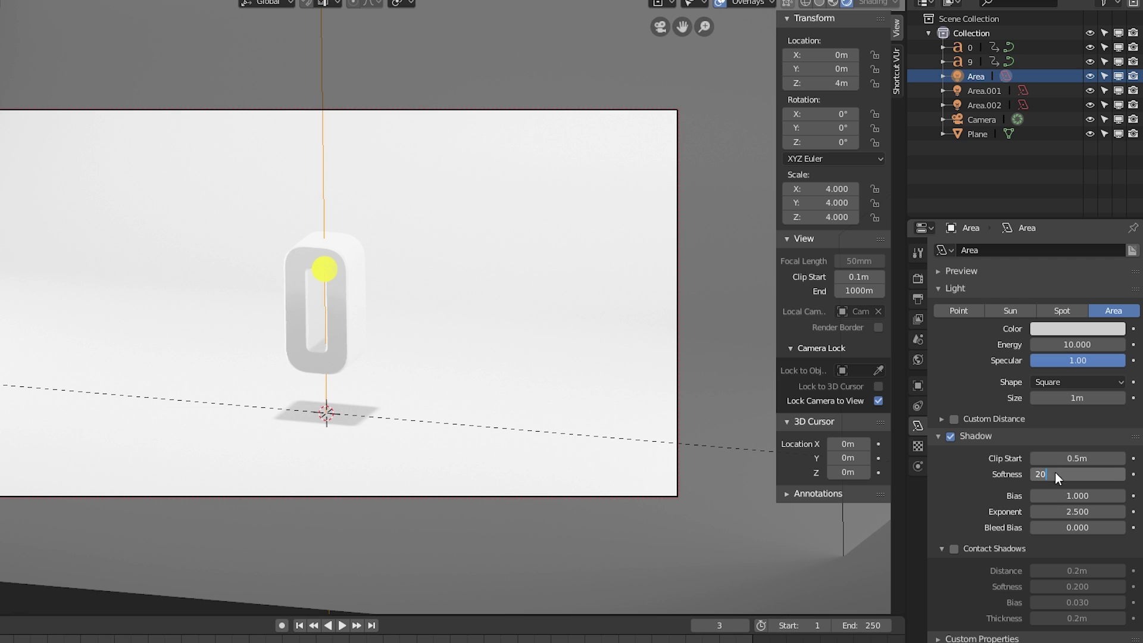
{"action": "key", "text": "Return"}
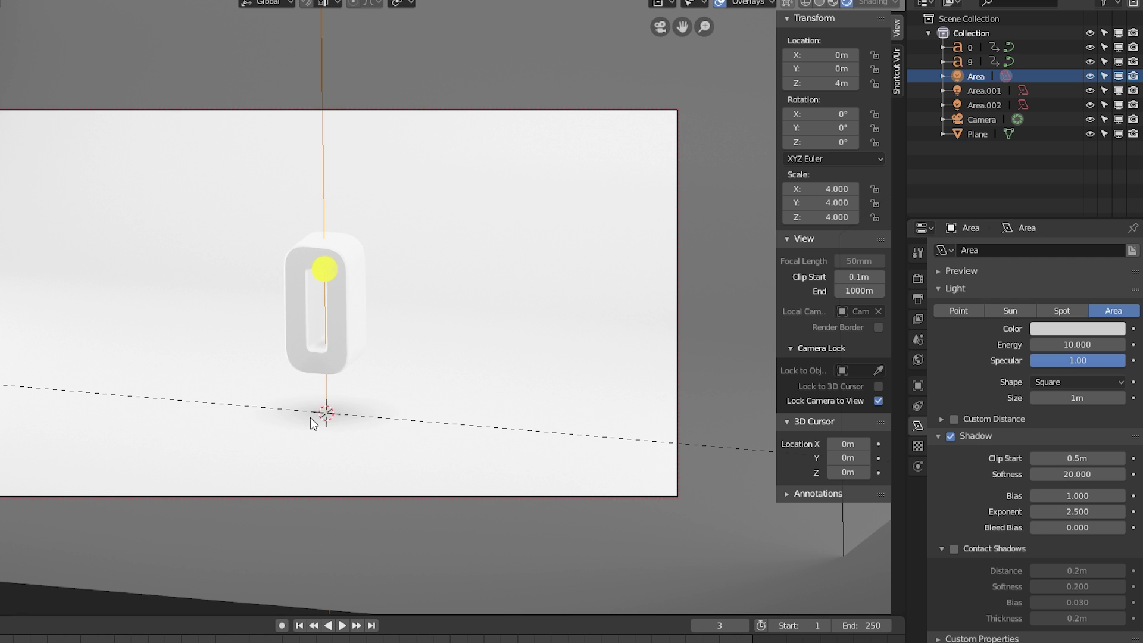
- Set the energy of the side light Area.001 to 2.5
{"action": "left_click", "coordinate": [983, 91]}
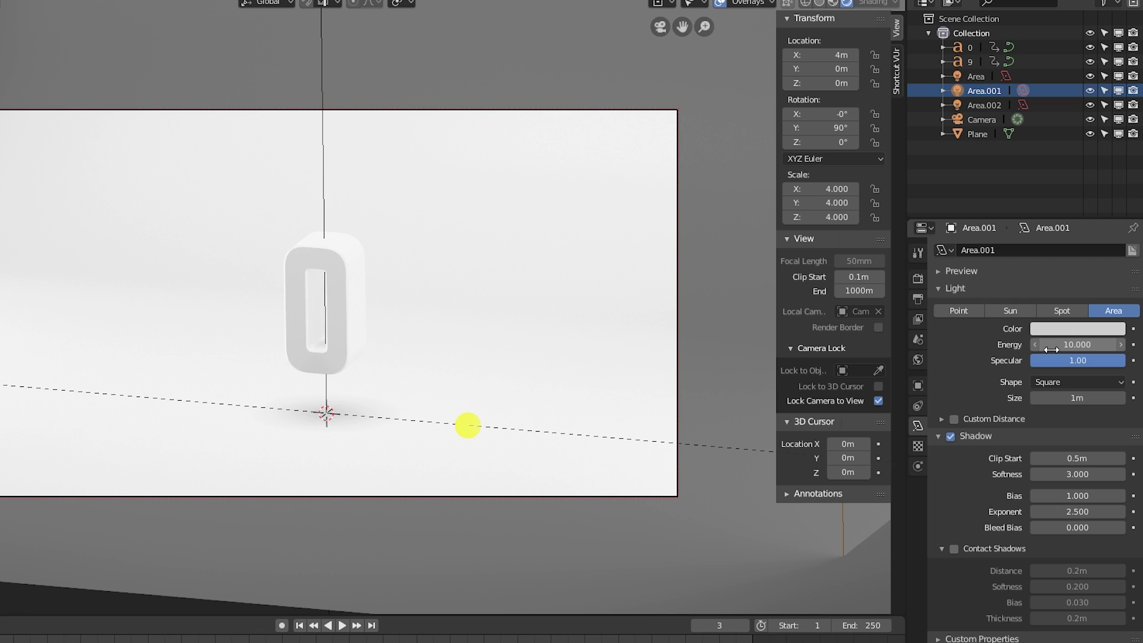
{"action": "left_click", "coordinate": [1076, 344]}
{"action": "type", "text": "2"}
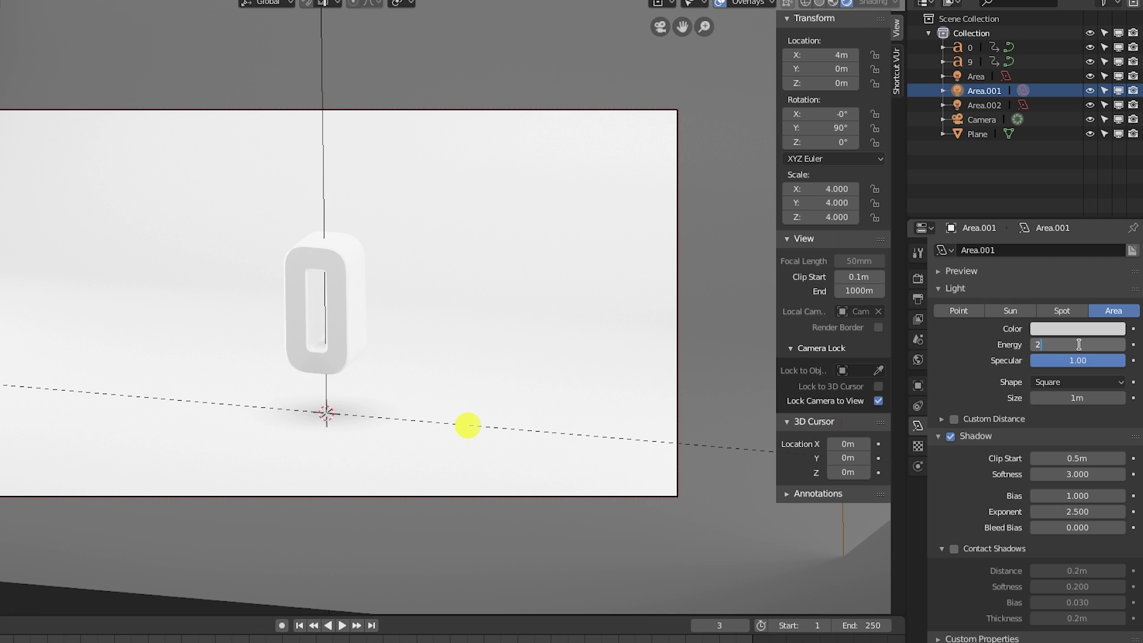
{"action": "type", "text": ".5"}
{"action": "key", "text": "Return"}
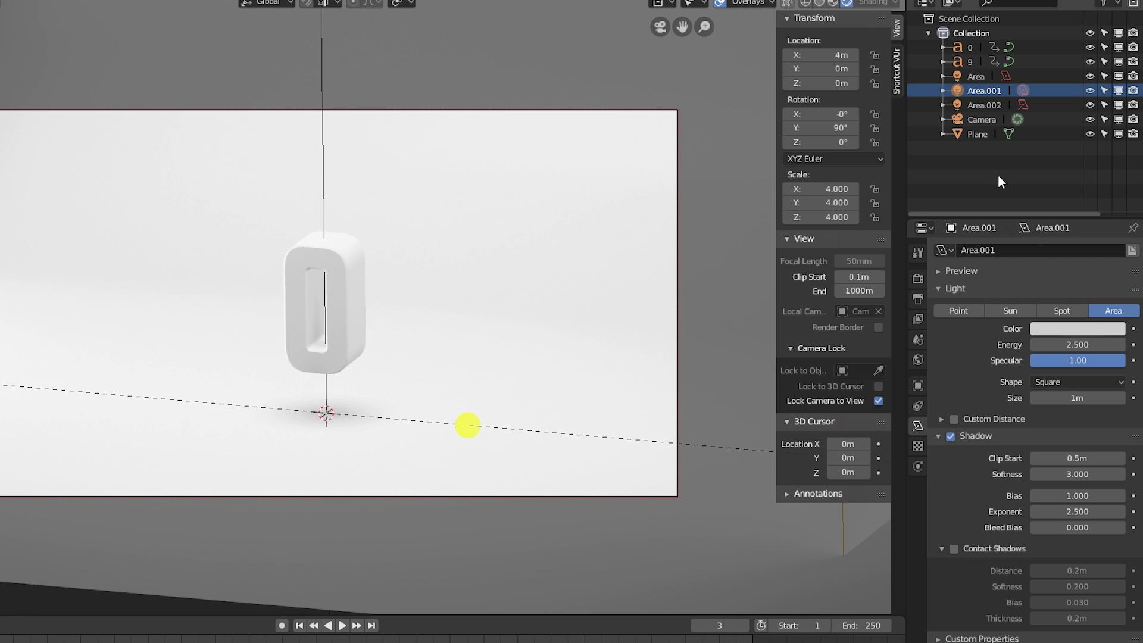
- Set the energy of the opposite side light, Area.002, to 2.5
{"action": "left_click", "coordinate": [981, 104]}
{"action": "left_click", "coordinate": [1075, 345]}
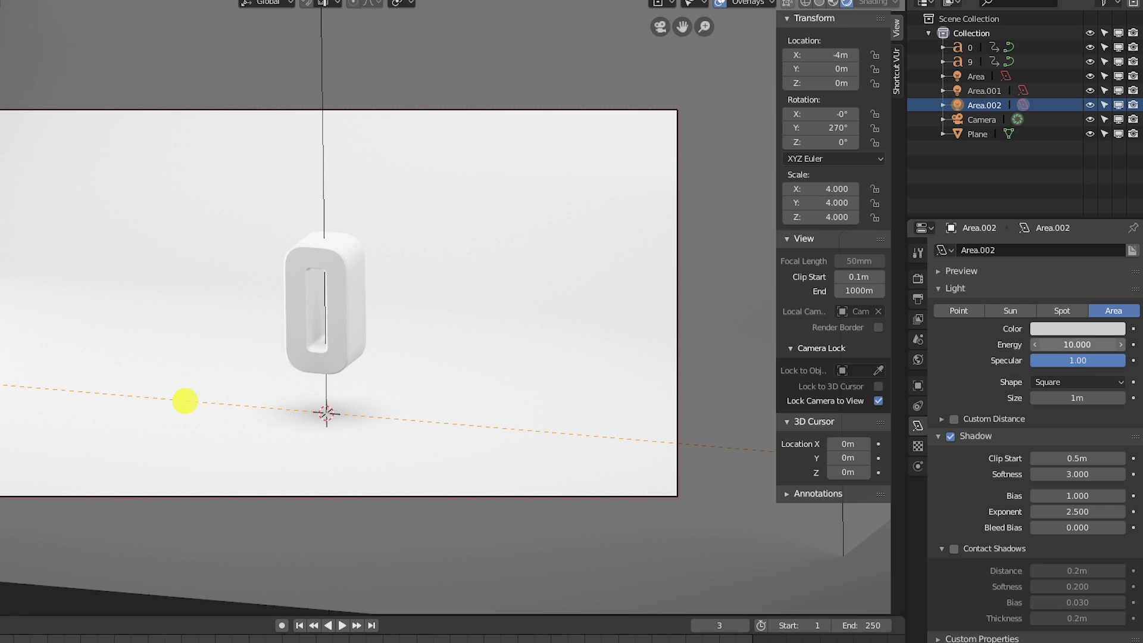
{"action": "type", "text": "10.02."}
{"action": "type", "text": "5"}
{"action": "key", "text": "Return"}
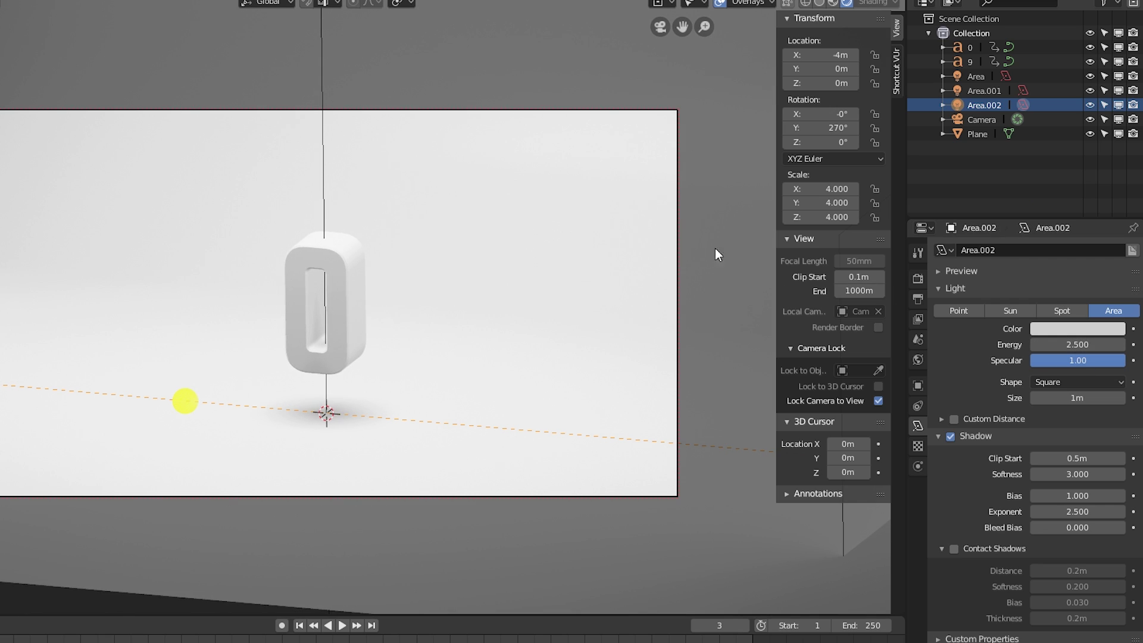
- Set the energy of the overhead area light to 8, then try a different light size and undo it
{"action": "left_click", "coordinate": [977, 76]}
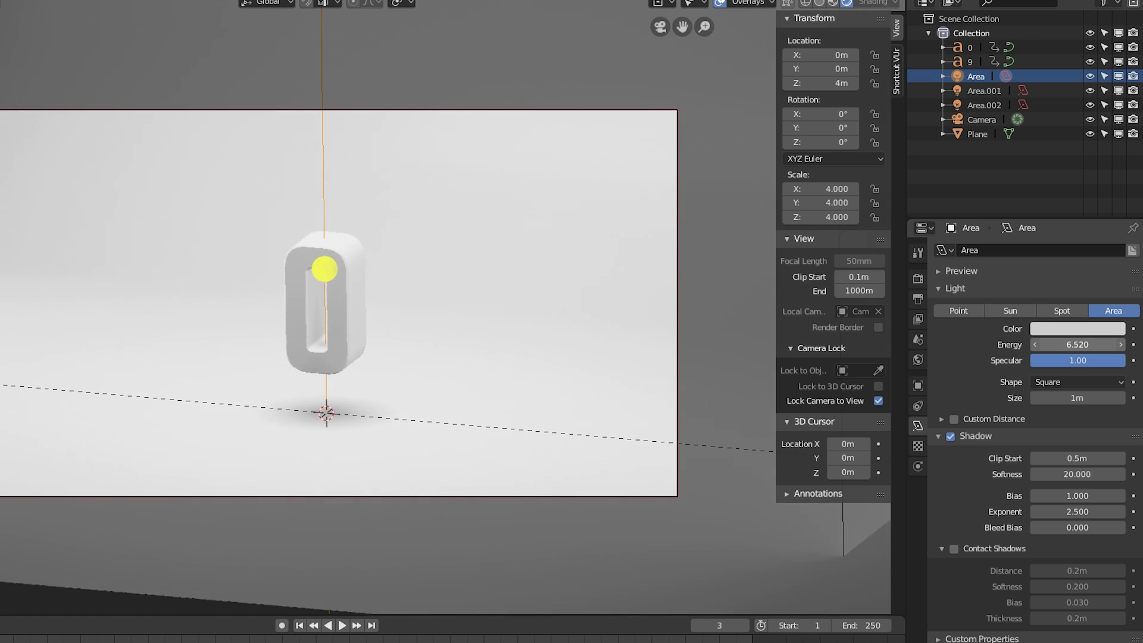
{"action": "left_click_drag", "start_coordinate": [1085, 343], "coordinate": [1088, 344]}
{"action": "left_click", "coordinate": [1088, 344]}
{"action": "type", "text": "8"}
{"action": "key", "text": "Return"}
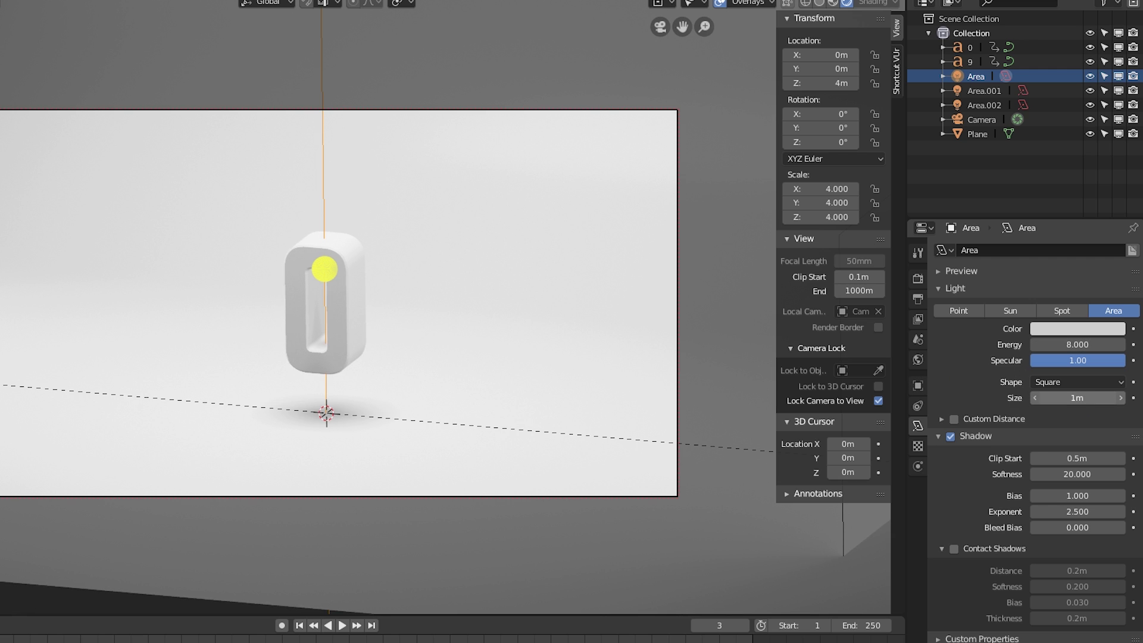
{"action": "left_click_drag", "start_coordinate": [1077, 398], "coordinate": [1106, 397]}
{"action": "key", "text": "ctrl+z"}
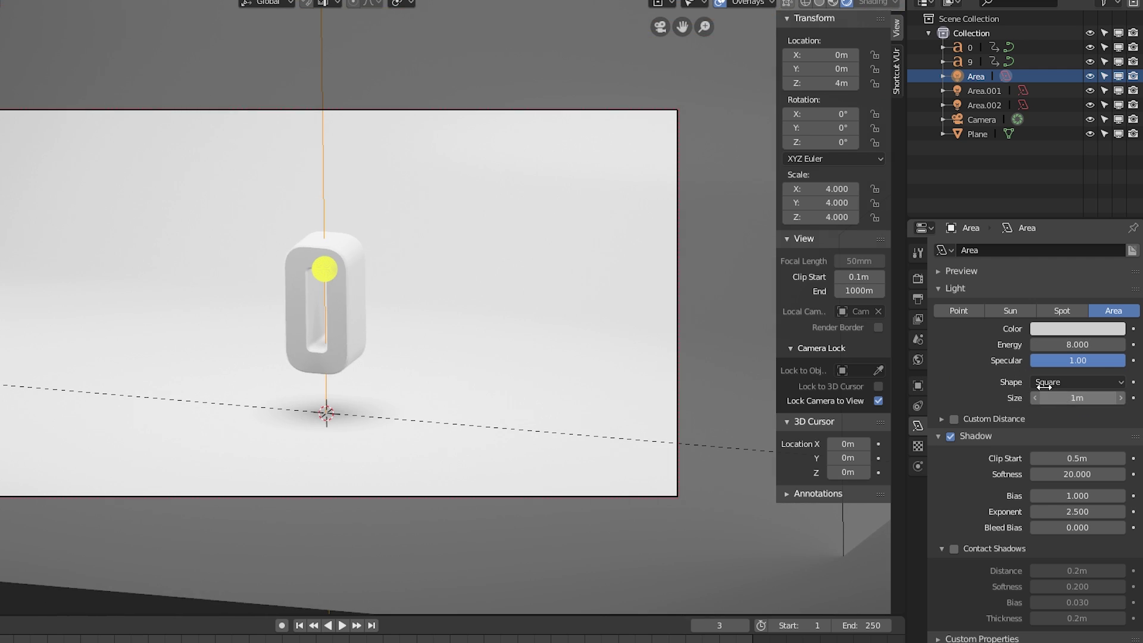
- Set the shadow softness of the side light Area.001 to 20
{"action": "left_click", "coordinate": [979, 90]}
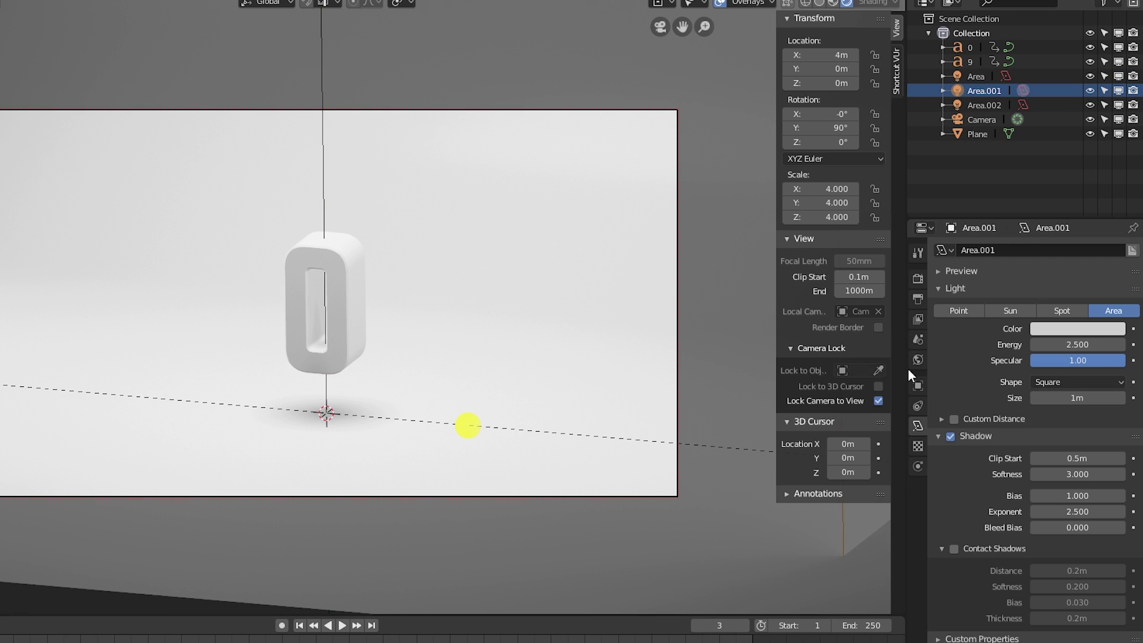
{"action": "left_click", "coordinate": [976, 76]}
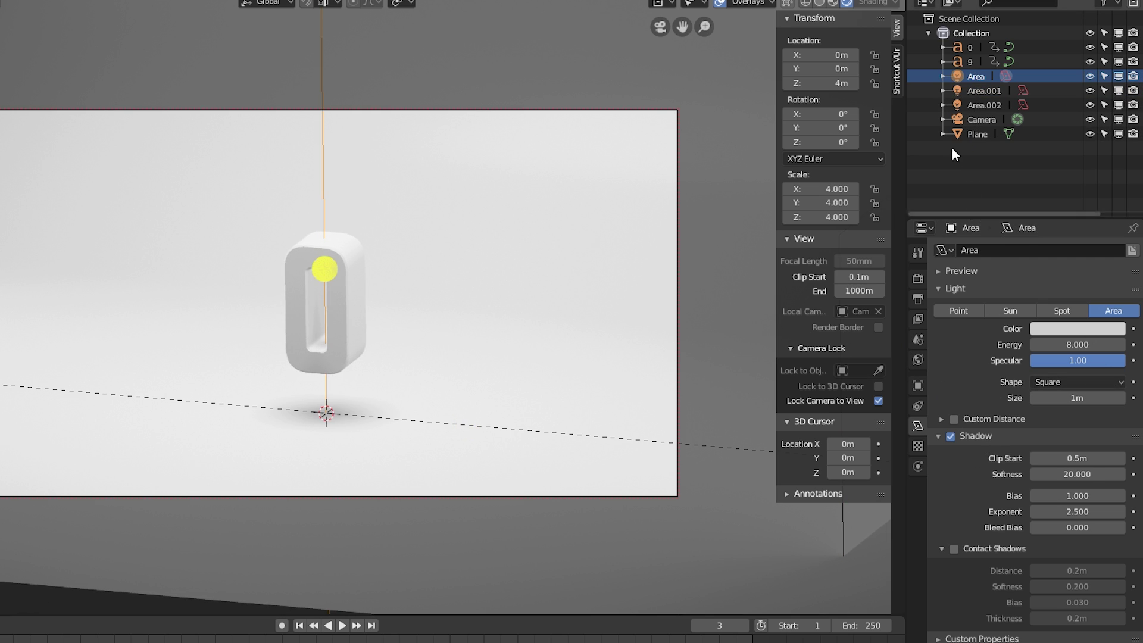
{"action": "left_click", "coordinate": [984, 91]}
{"action": "left_click", "coordinate": [1075, 474]}
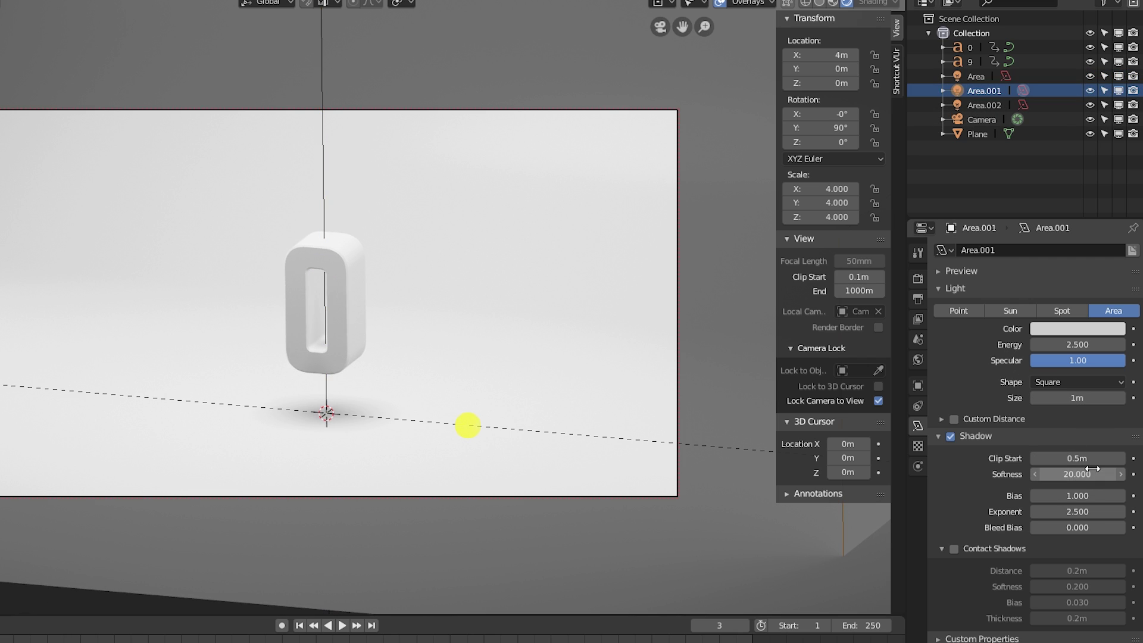
- Set the shadow softness of the opposite side light, Area.002, to 20
{"action": "left_click", "coordinate": [981, 106]}
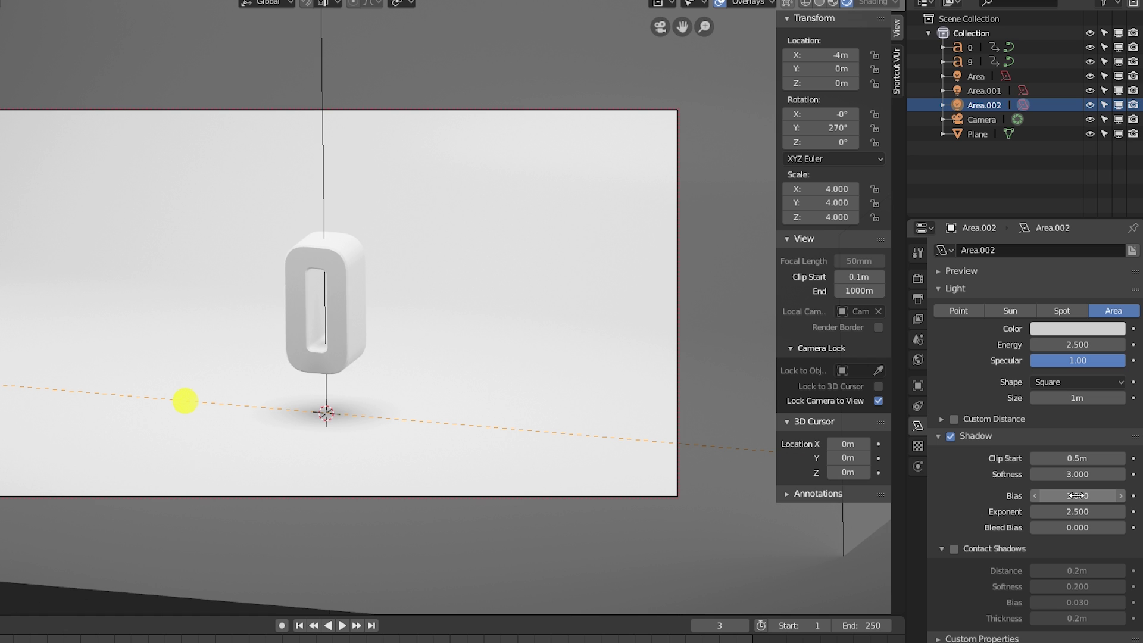
{"action": "left_click", "coordinate": [1072, 474]}
{"action": "type", "text": "20"}
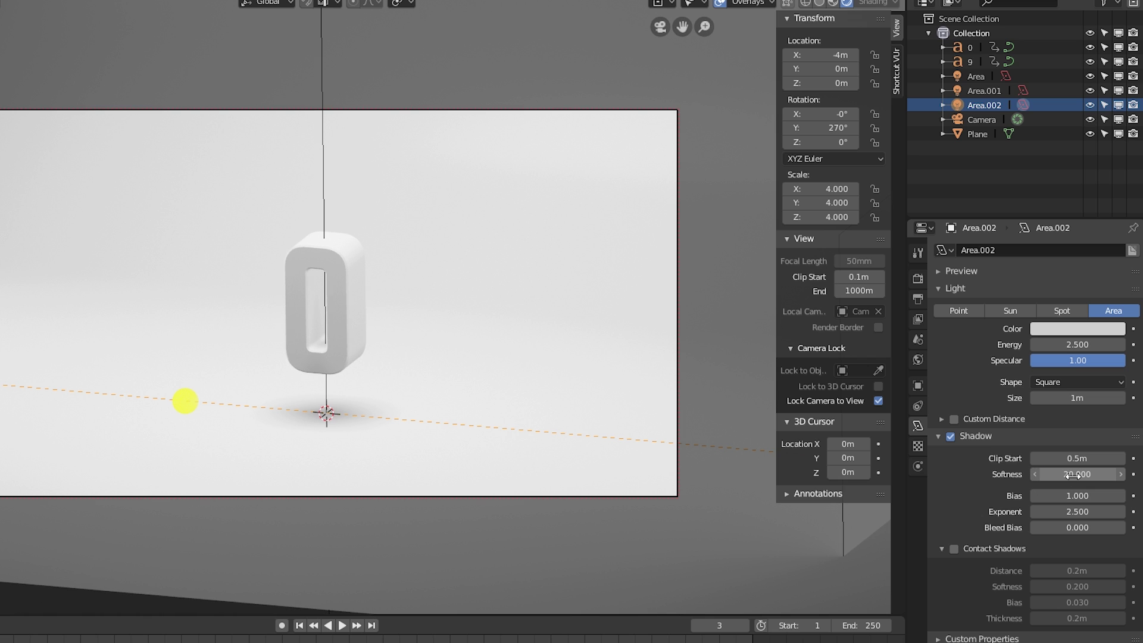
{"action": "key", "text": "Return"}
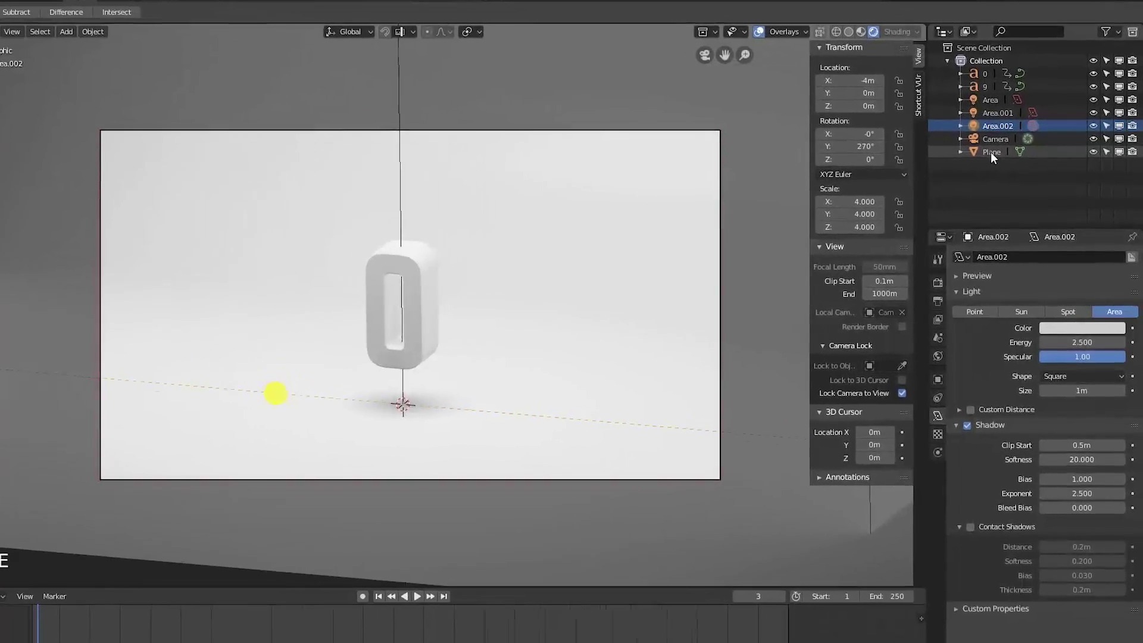
- Give the curved backdrop plane a new material with a purple base color
{"action": "left_click", "coordinate": [990, 152]}
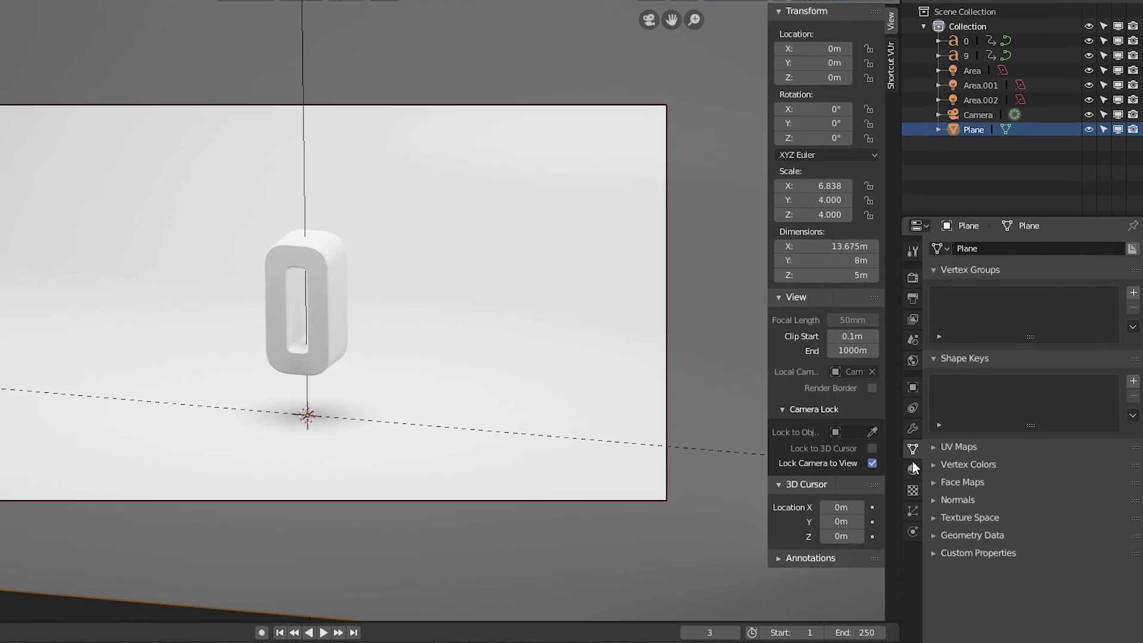
{"action": "left_click", "coordinate": [938, 455]}
{"action": "left_click", "coordinate": [1022, 373]}
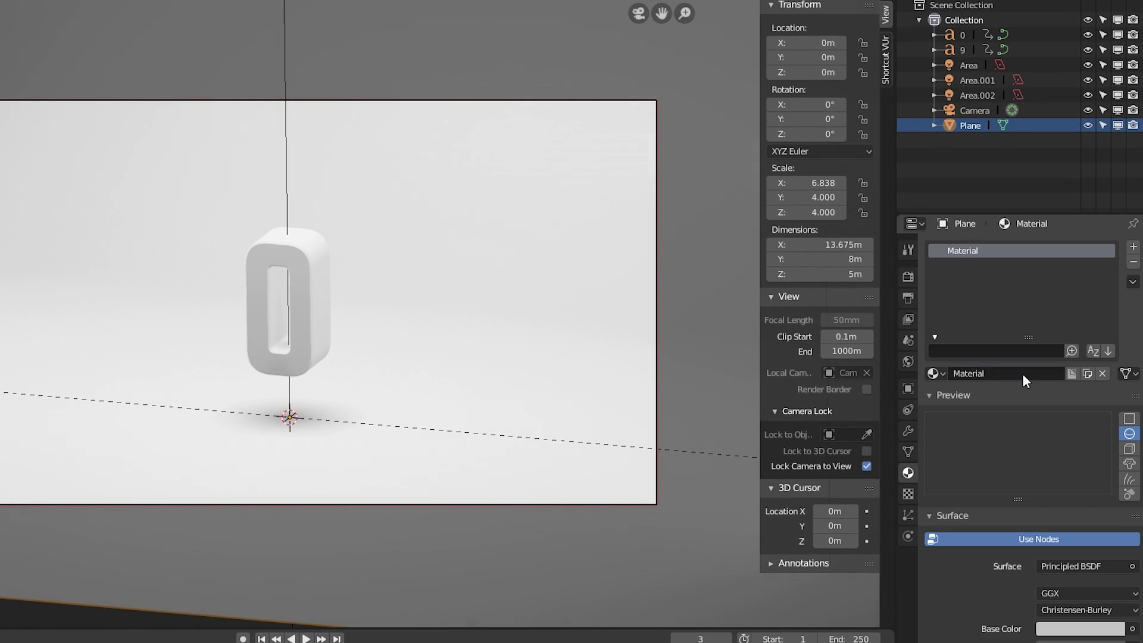
{"action": "left_click", "coordinate": [1066, 628]}
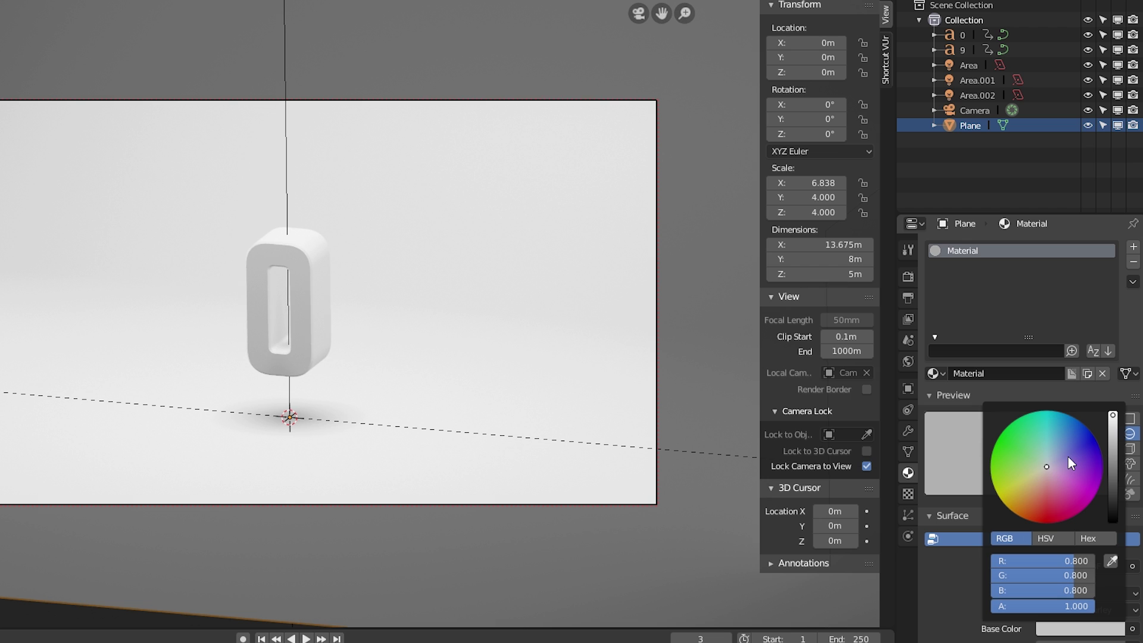
{"action": "mouse_move", "coordinate": [1045, 467]}
{"action": "left_mouse_down"}
{"action": "mouse_move", "coordinate": [1082, 484]}
{"action": "mouse_move", "coordinate": [1067, 486]}
{"action": "left_mouse_up"}
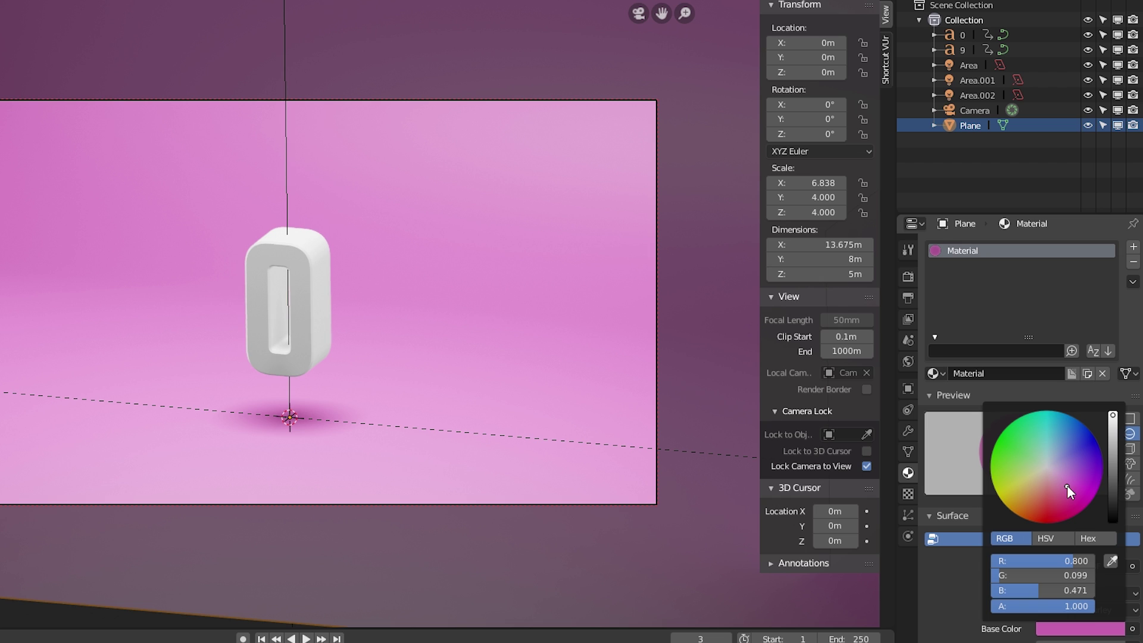
{"action": "left_click", "coordinate": [1089, 629]}
{"action": "left_click_drag", "start_coordinate": [1066, 487], "coordinate": [1077, 473]}
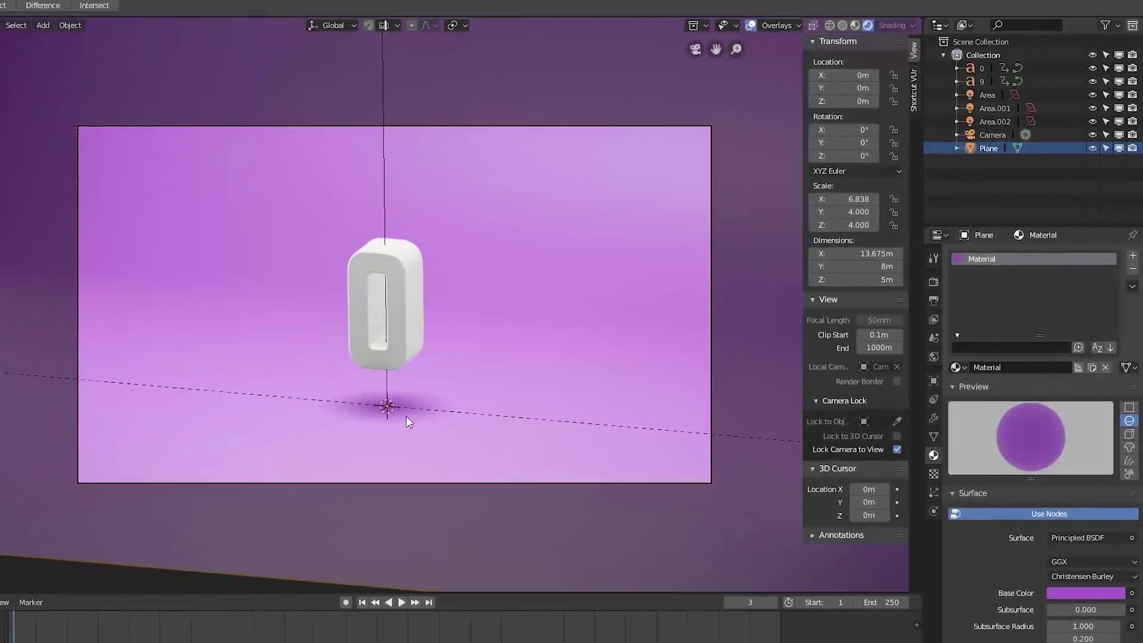
{"action": "left_click", "coordinate": [973, 166]}
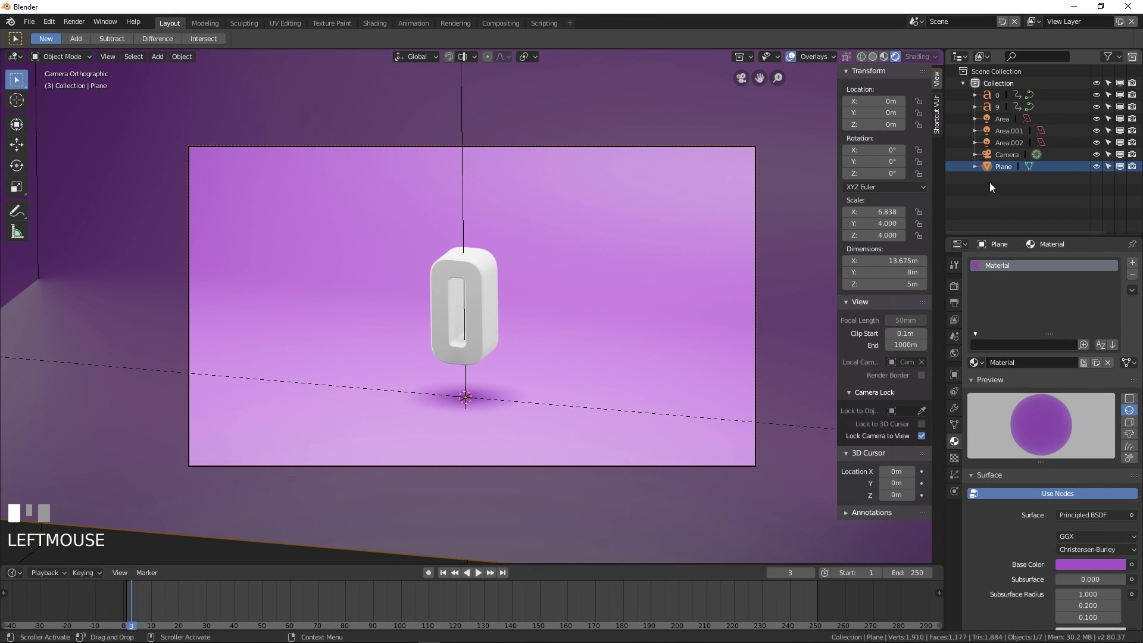
- Add a new material to the 0 and brighten its base color to a lighter white
{"action": "left_click", "coordinate": [990, 94]}
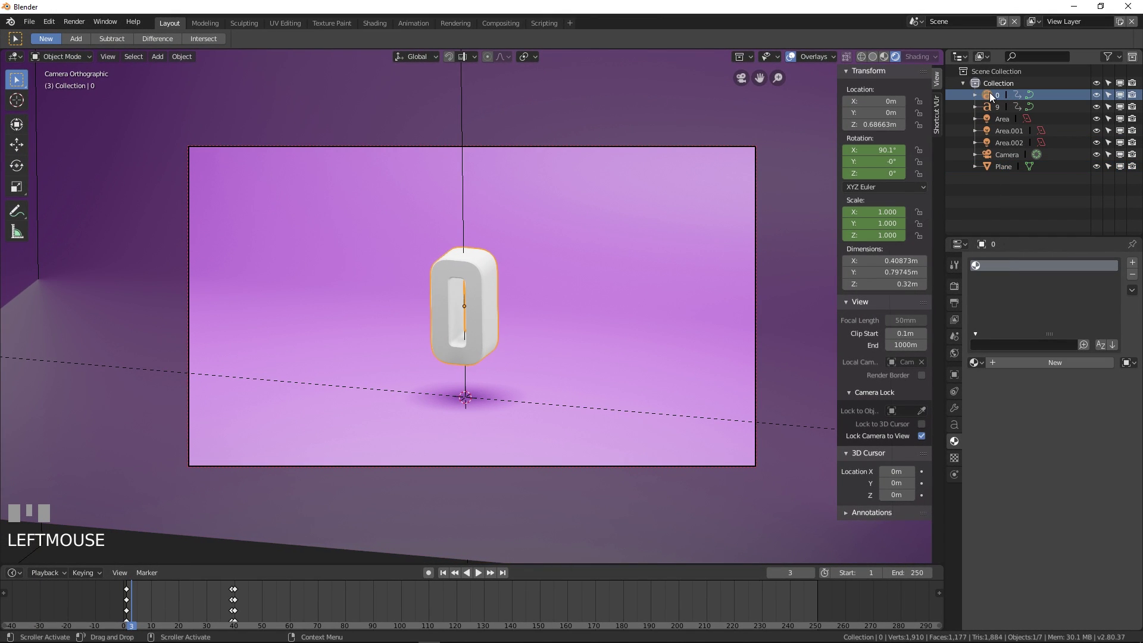
{"action": "left_click", "coordinate": [1027, 361]}
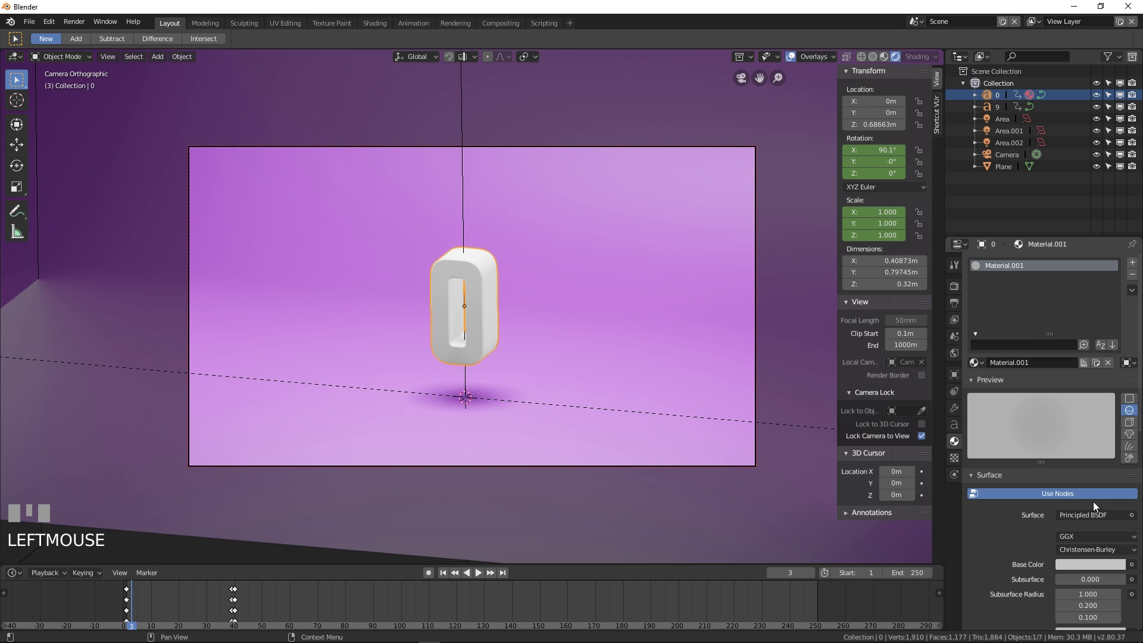
{"action": "left_click", "coordinate": [1095, 566]}
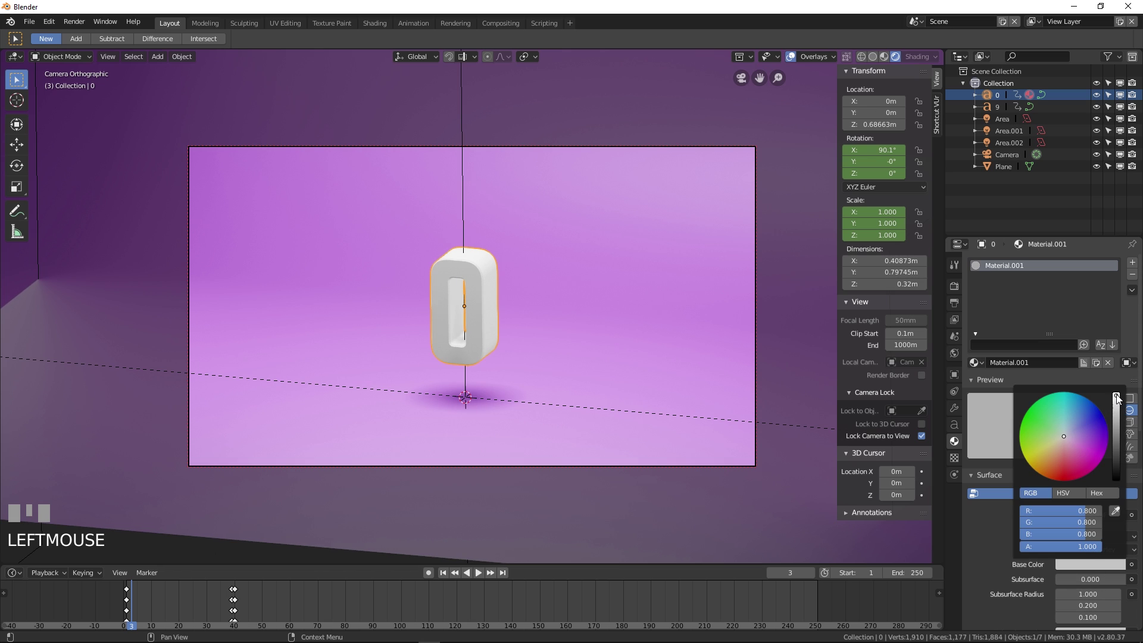
{"action": "left_click_drag", "start_coordinate": [1116, 395], "coordinate": [1115, 389]}
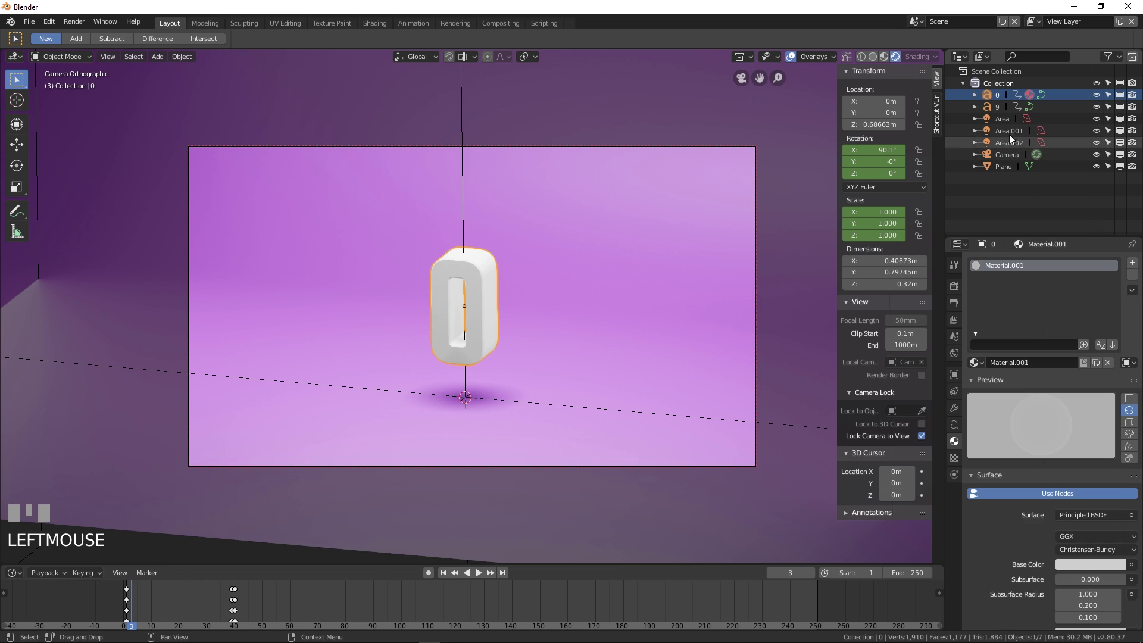
- Add a new material to the 9 and brighten its base color to a lighter white
{"action": "left_click", "coordinate": [997, 114]}
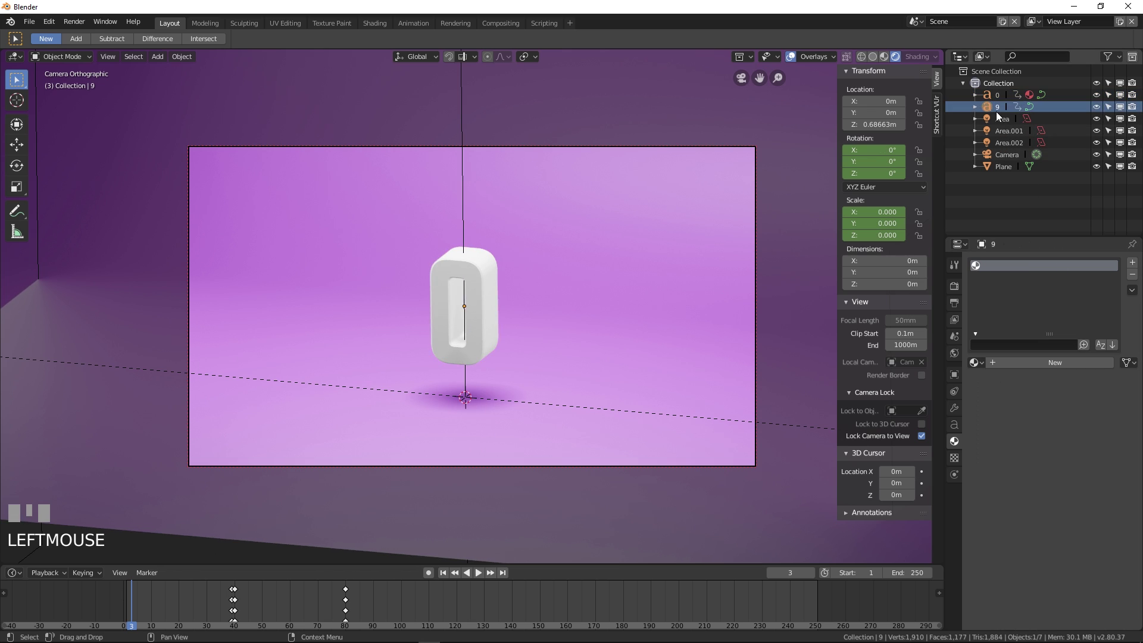
{"action": "left_click", "coordinate": [1036, 362]}
{"action": "left_click", "coordinate": [1091, 565]}
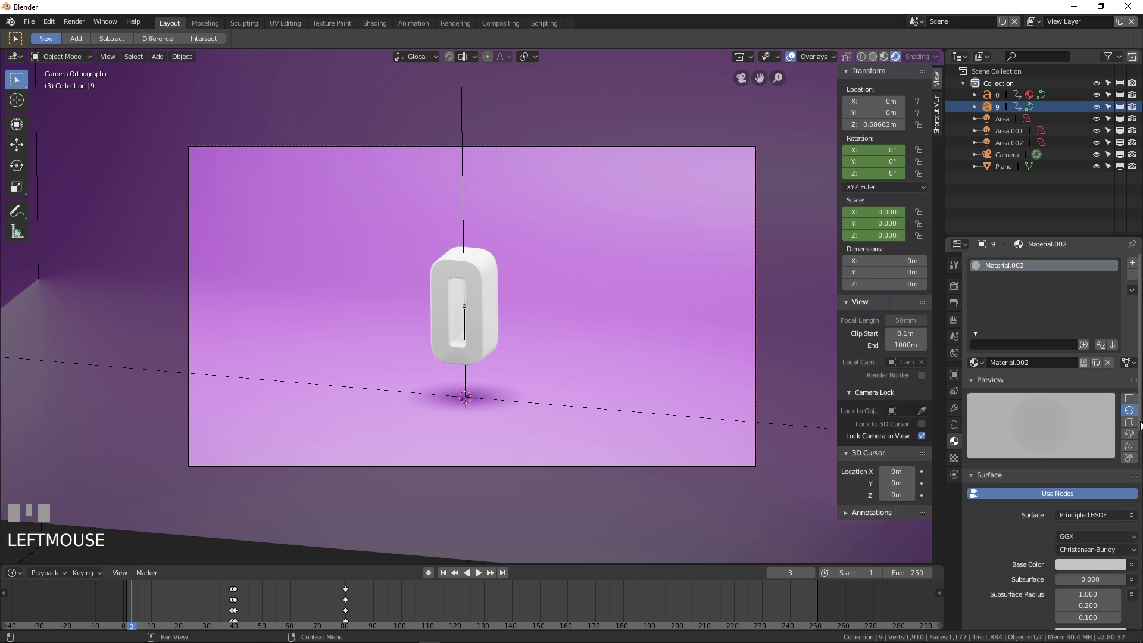
{"action": "left_click", "coordinate": [1099, 563]}
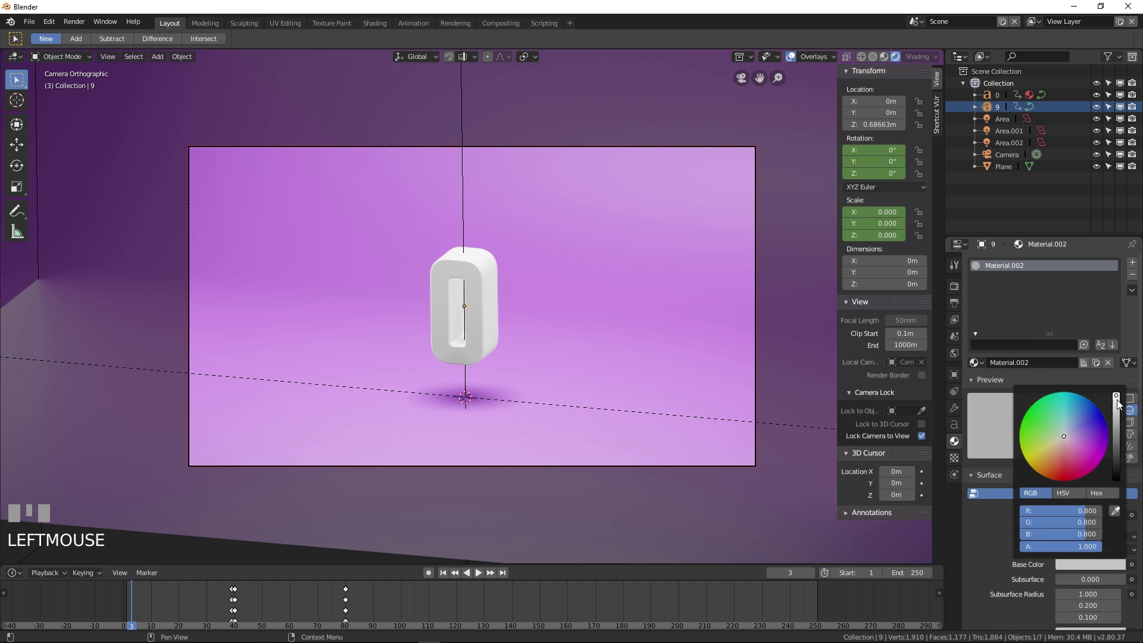
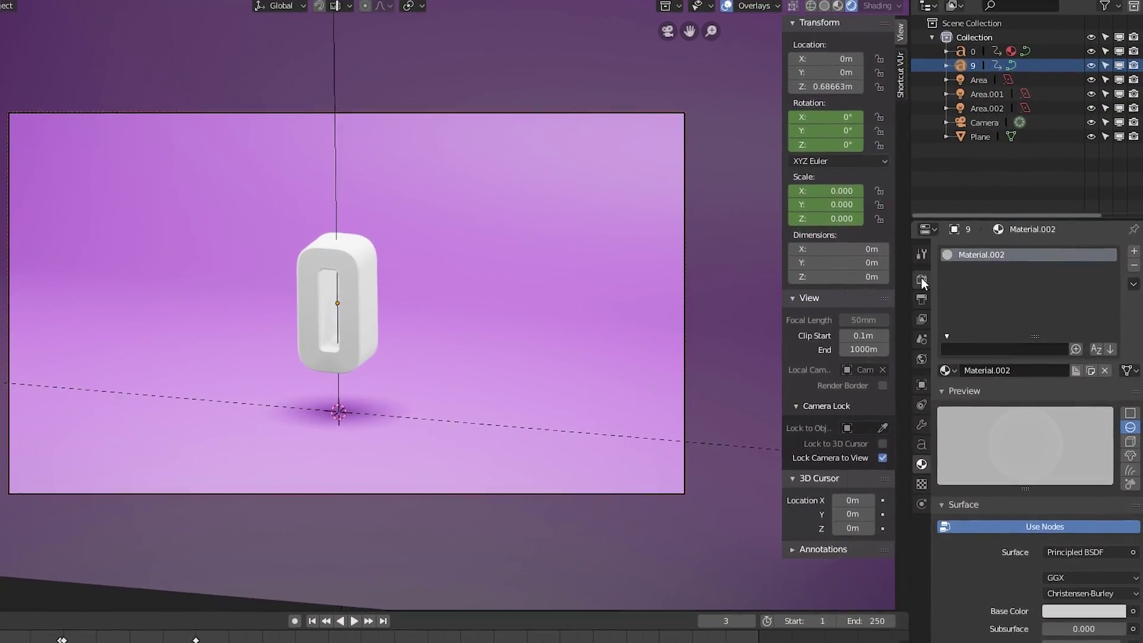
- Enable Screen Space Reflections in the Eevee render settings
{"action": "left_click", "coordinate": [929, 281]}
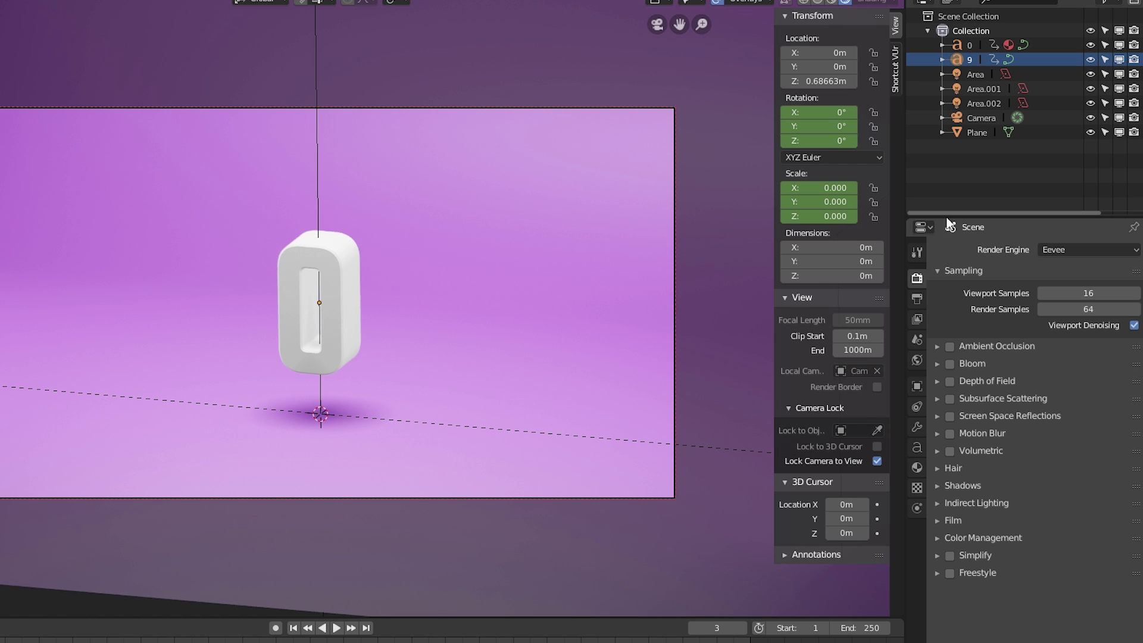
{"action": "left_click", "coordinate": [952, 416]}
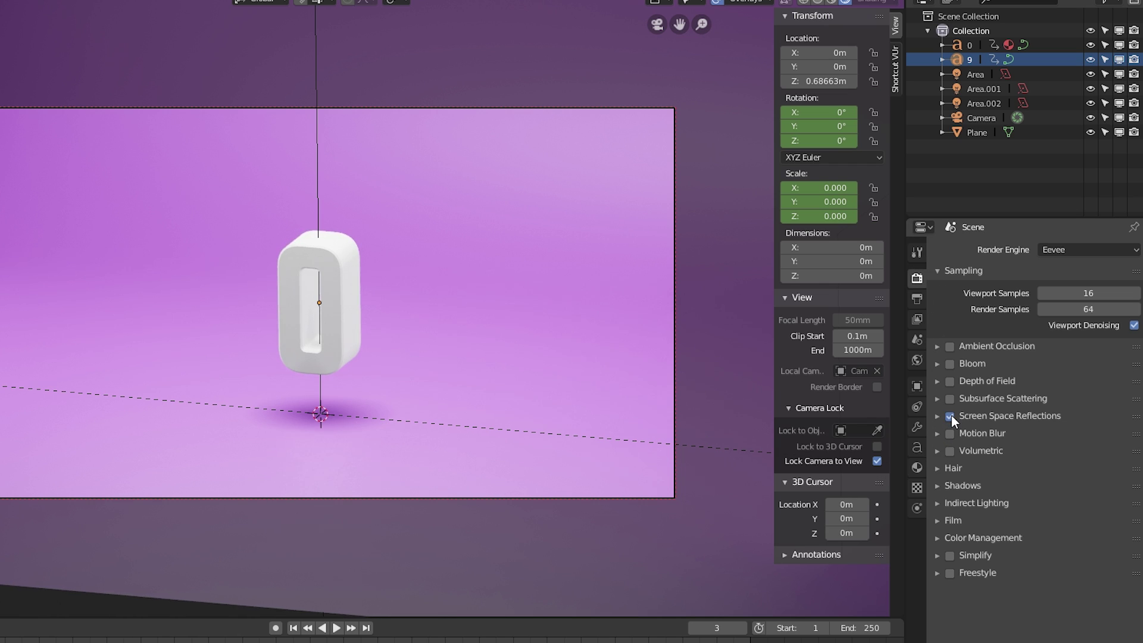
{"action": "left_click", "coordinate": [951, 415]}
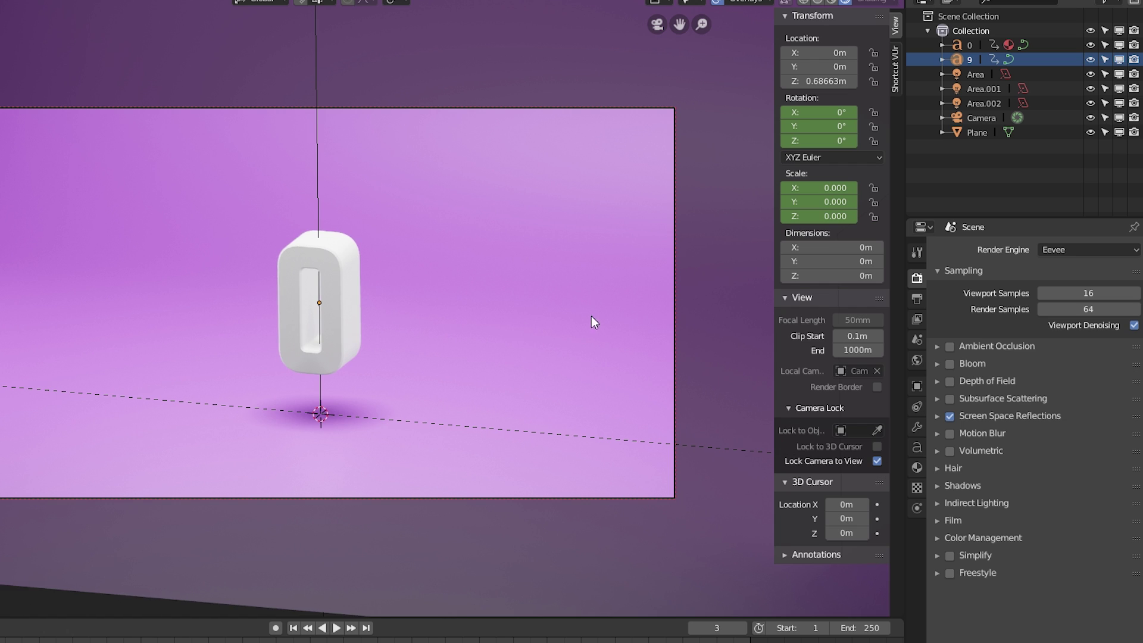
- Enable Bloom for the render and set its intensity to 0.05
{"action": "left_click", "coordinate": [949, 364]}
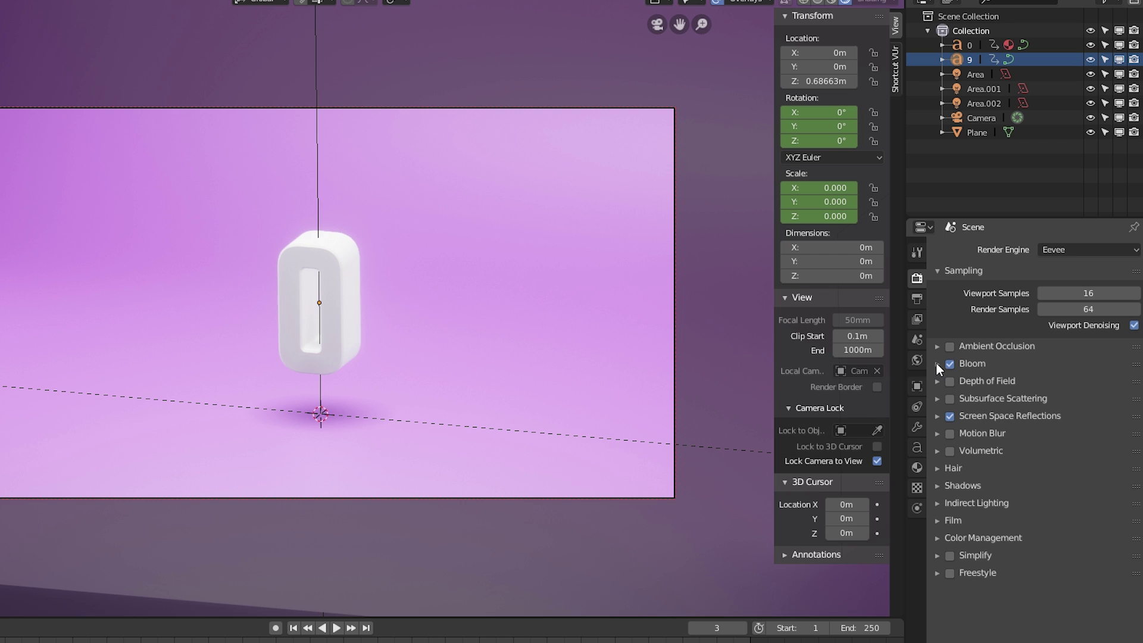
{"action": "left_click", "coordinate": [937, 363]}
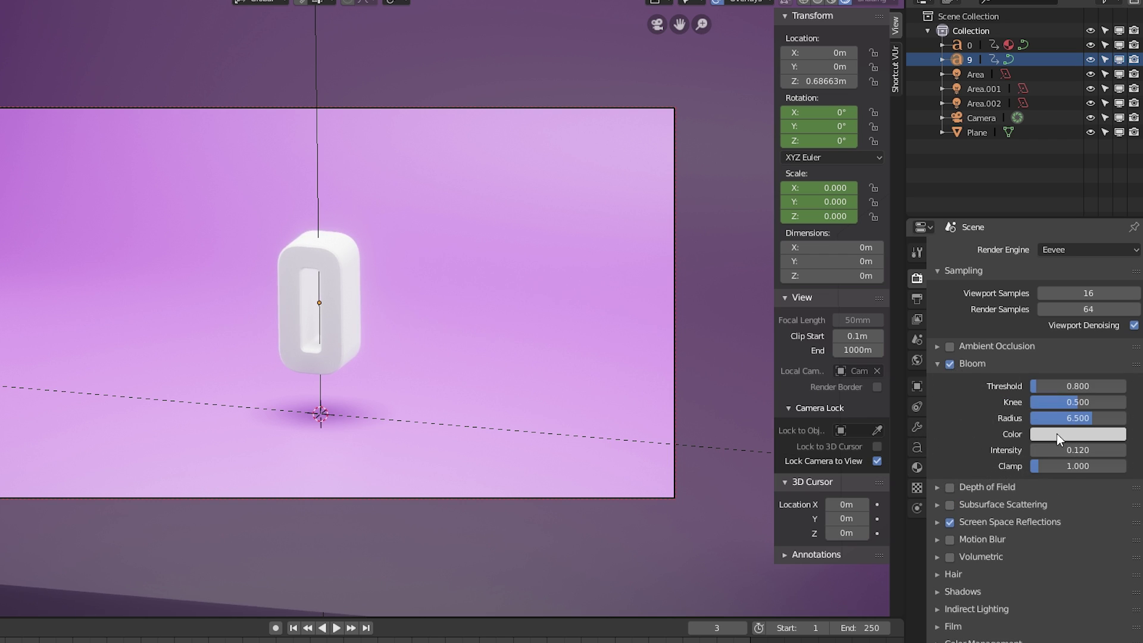
{"action": "left_click_drag", "start_coordinate": [1069, 451], "coordinate": [1024, 450]}
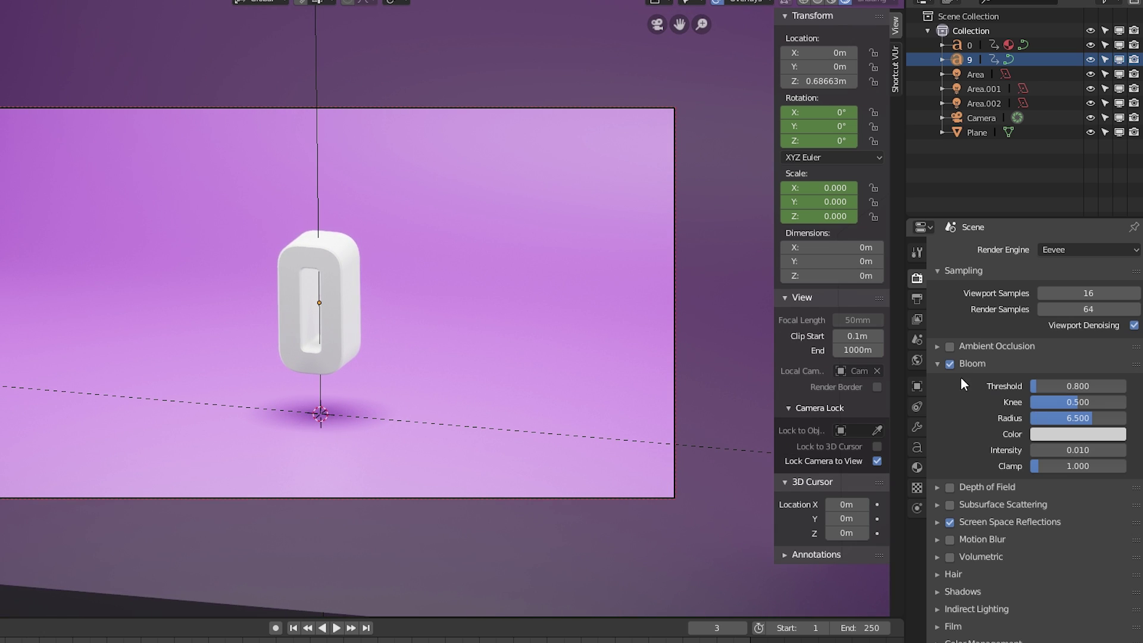
{"action": "left_click", "coordinate": [1074, 450]}
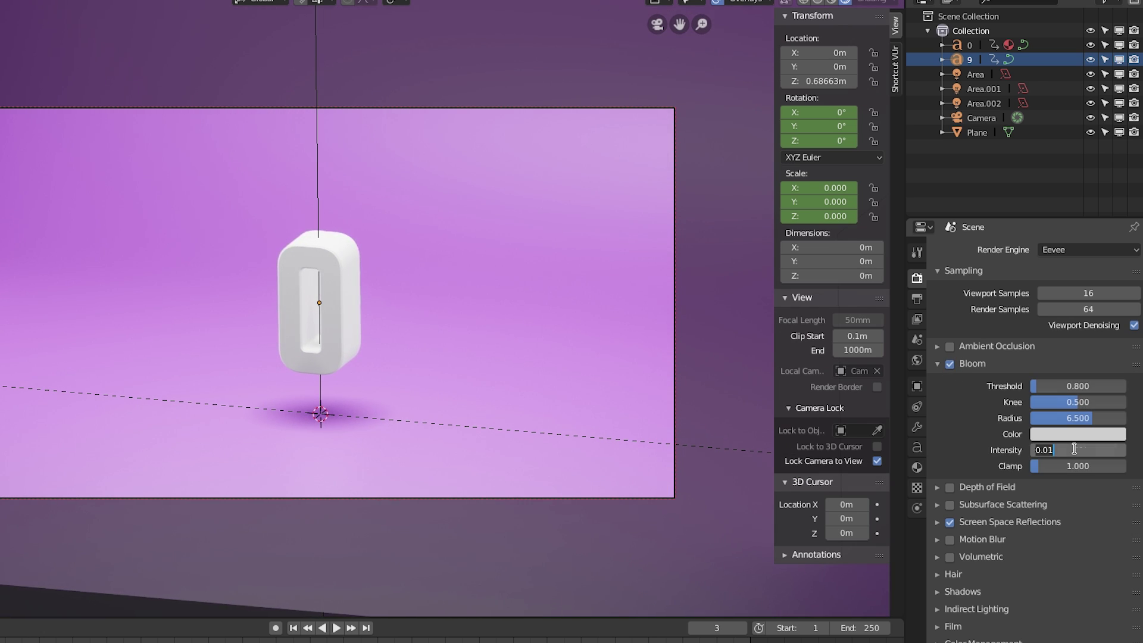
{"action": "type", "text": ".05"}
{"action": "key", "text": "KP_Enter"}
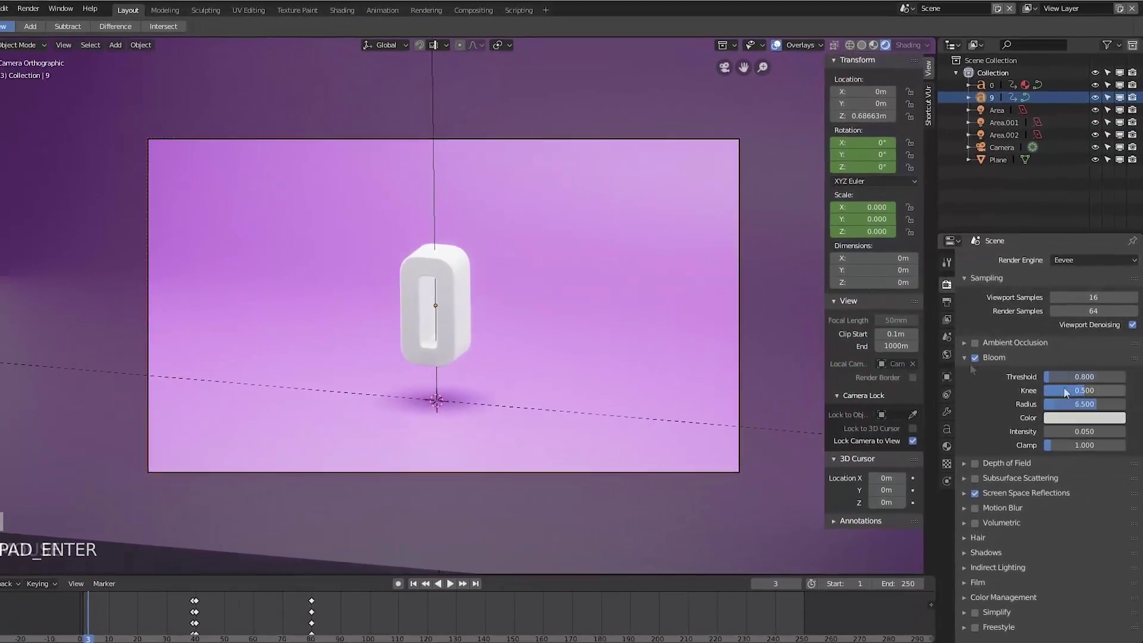
{"action": "left_click", "coordinate": [965, 358]}
- Examine the light settings of Area.001 and the placement of the area lights from outside the camera, then return to the camera view
{"action": "left_click", "coordinate": [994, 109]}
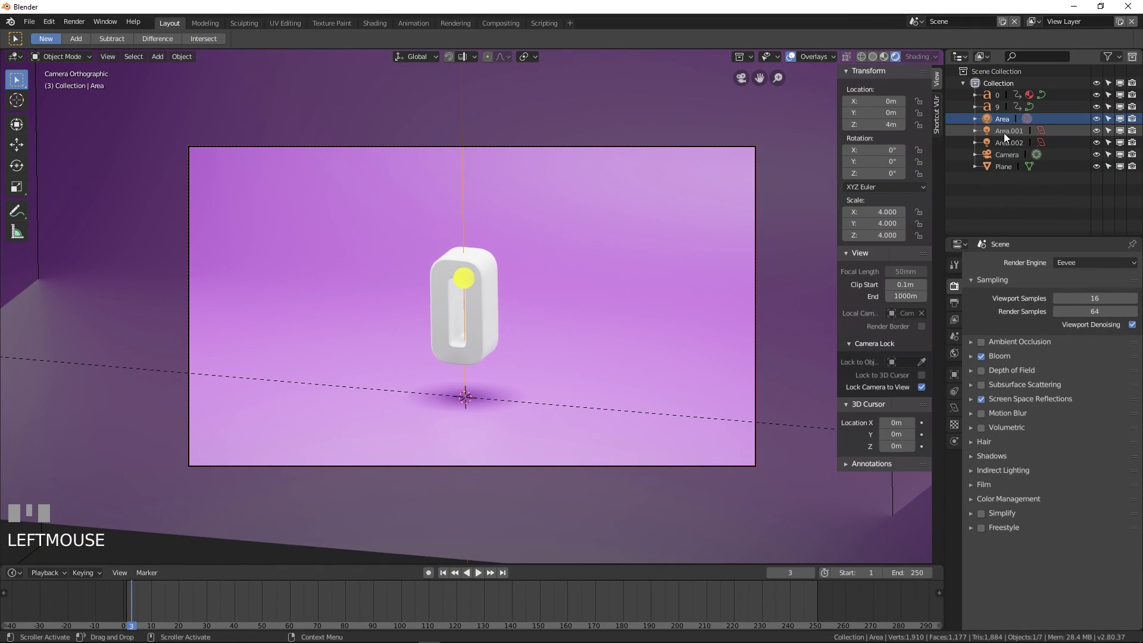
{"action": "left_click", "coordinate": [1004, 131]}
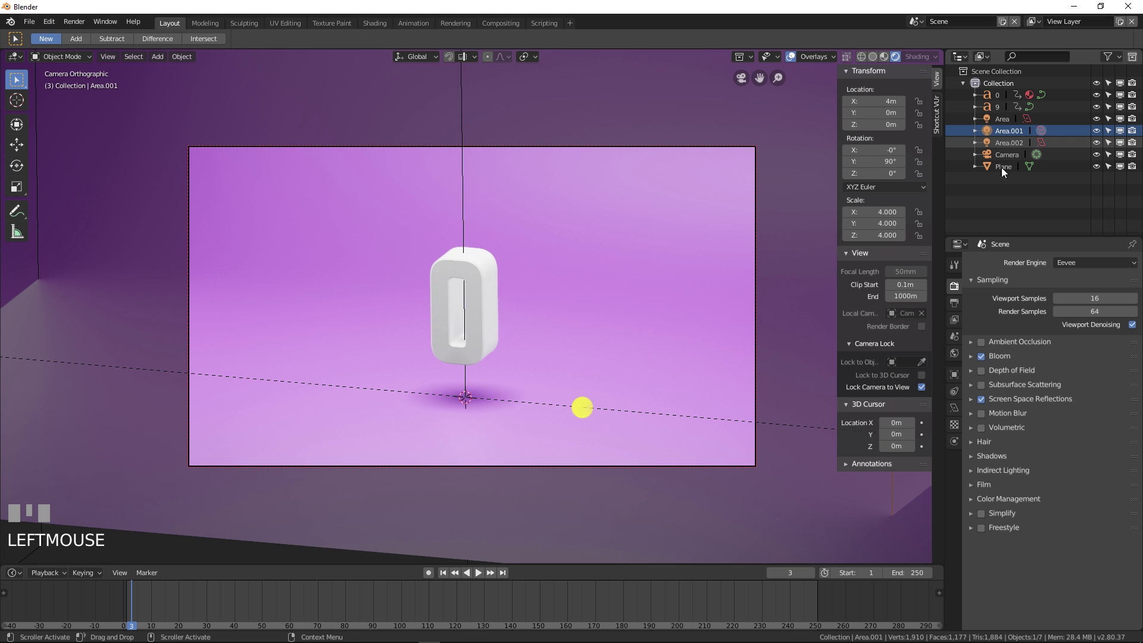
{"action": "left_click", "coordinate": [954, 408]}
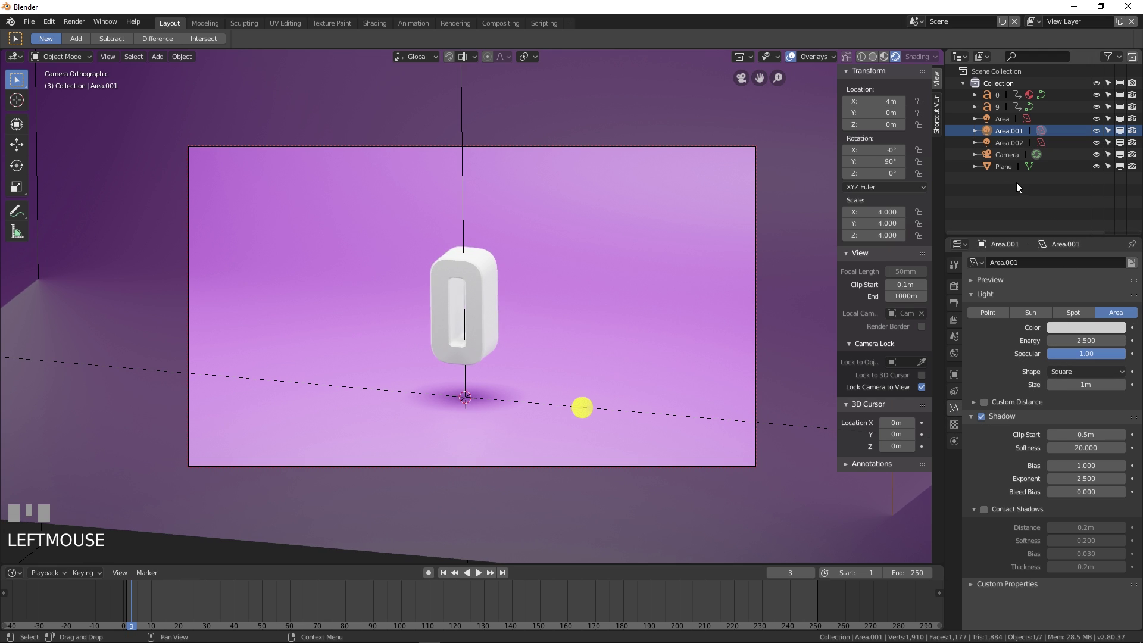
{"action": "key", "text": "KP_0"}
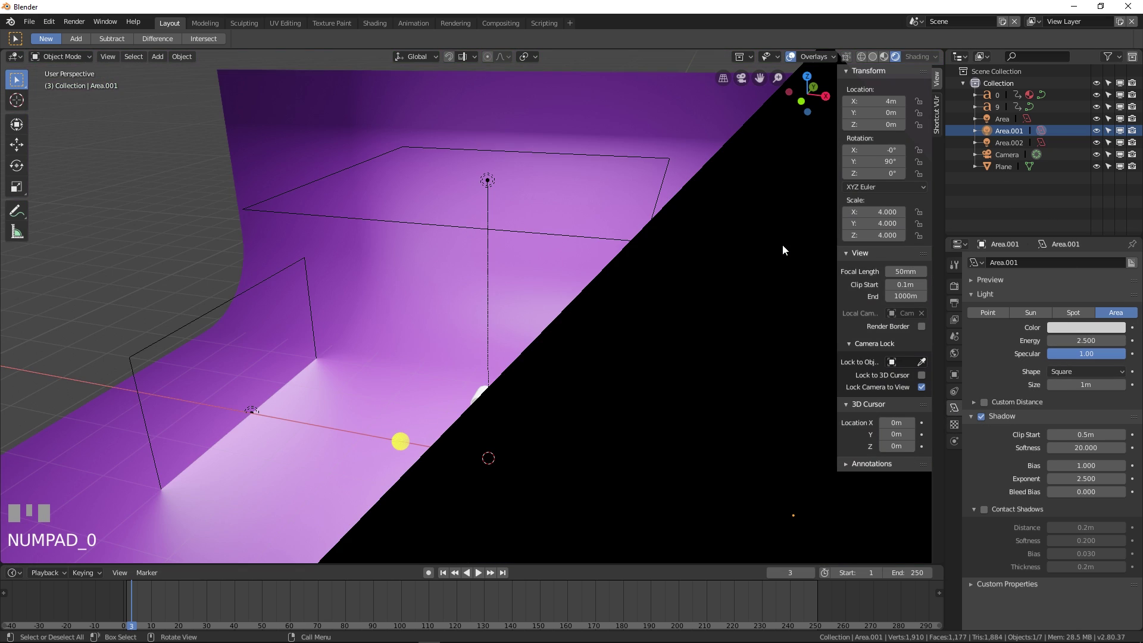
{"action": "scroll", "coordinate": [633, 307], "scroll_direction": "down", "scroll_amount": 3}
{"action": "scroll", "coordinate": [632, 307], "scroll_direction": "up", "scroll_amount": 2}
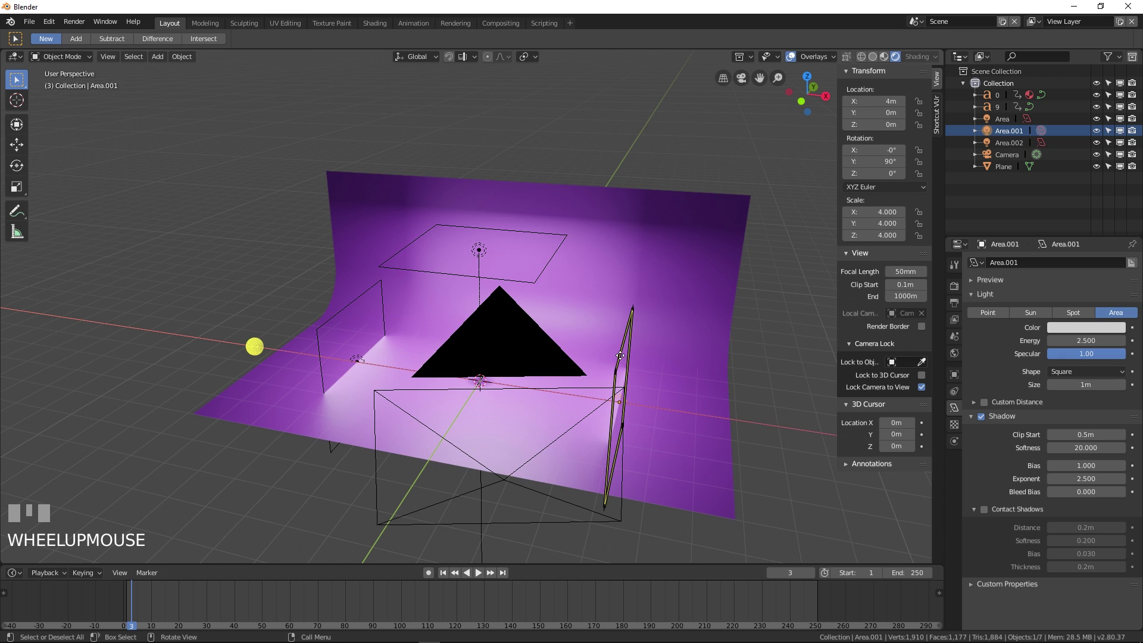
{"action": "key", "text": "KP_0"}
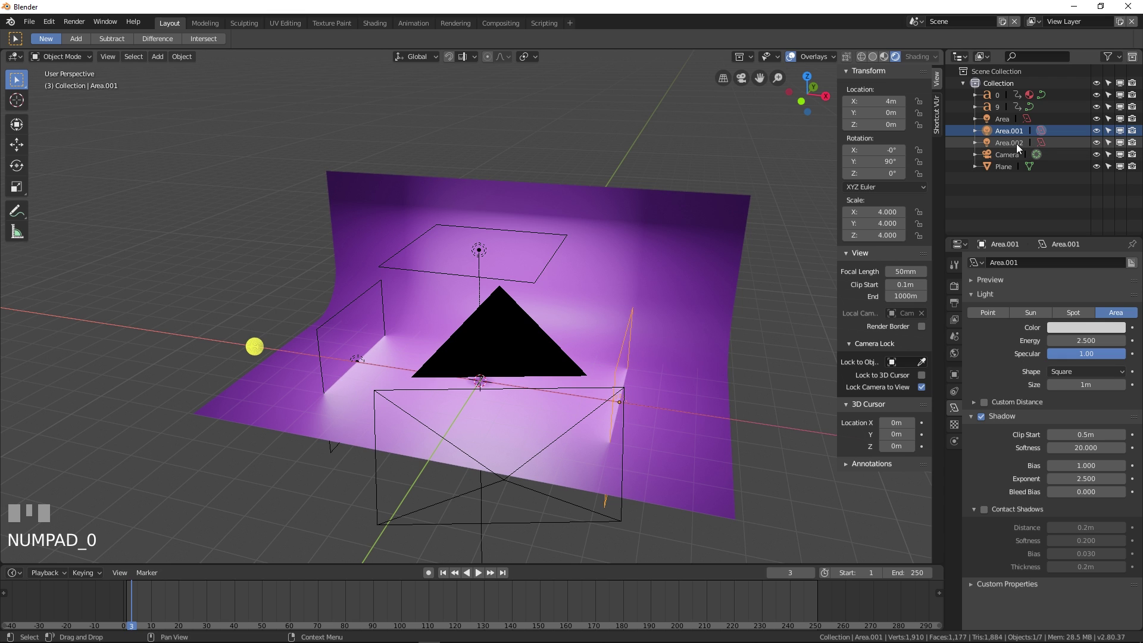
{"action": "key", "text": "KP_0"}
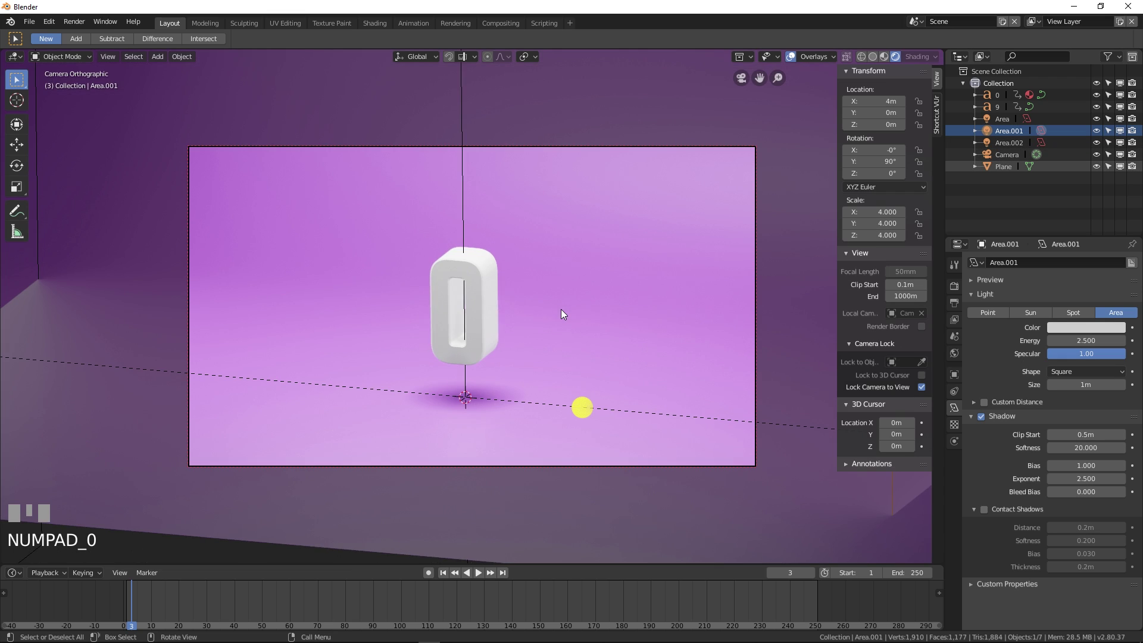
- Tint the Area.001 light blue and the Area.002 light orange with R 1.000, G 0.305 and B 0.150
{"action": "left_click", "coordinate": [1089, 328]}
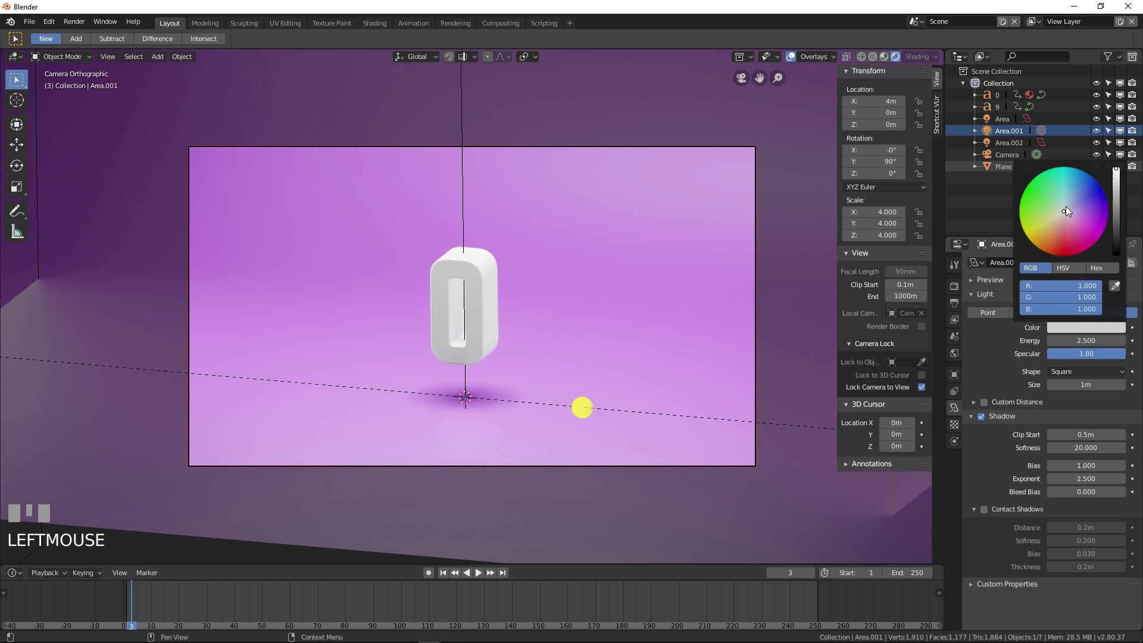
{"action": "left_click_drag", "start_coordinate": [1065, 209], "coordinate": [1083, 186]}
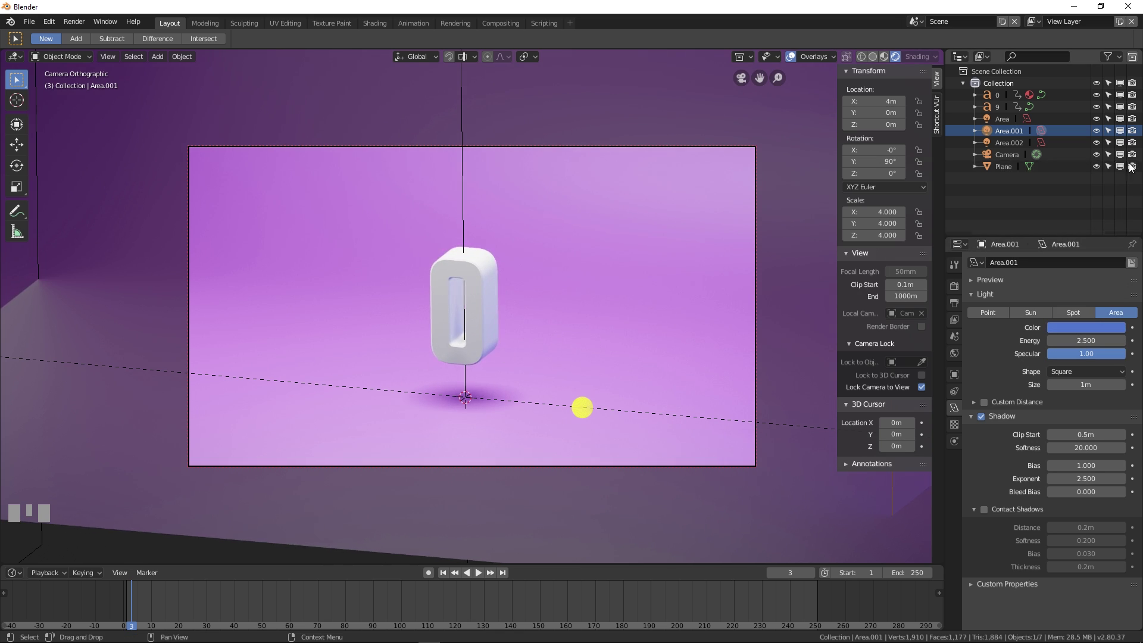
{"action": "left_click", "coordinate": [1012, 144]}
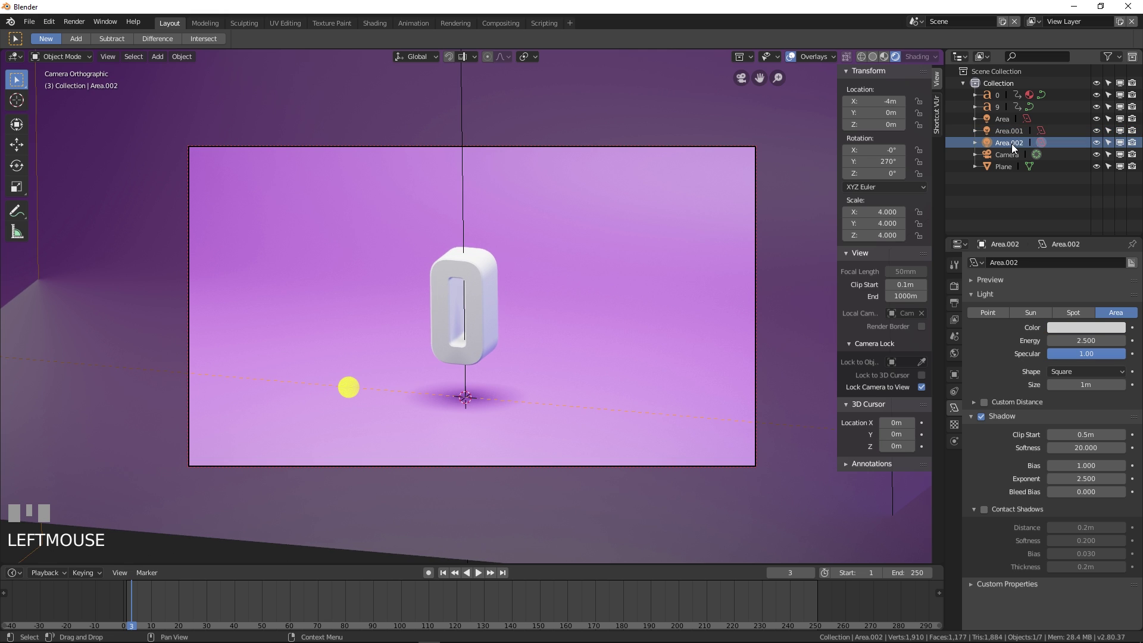
{"action": "left_click", "coordinate": [1084, 328]}
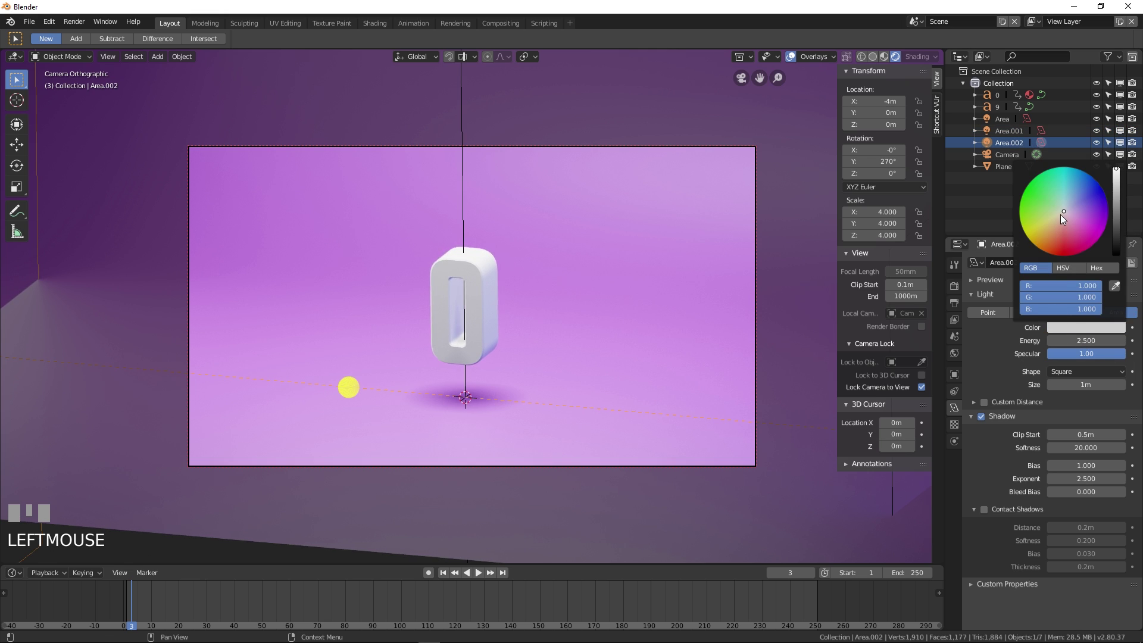
{"action": "left_click_drag", "start_coordinate": [1062, 214], "coordinate": [1053, 228]}
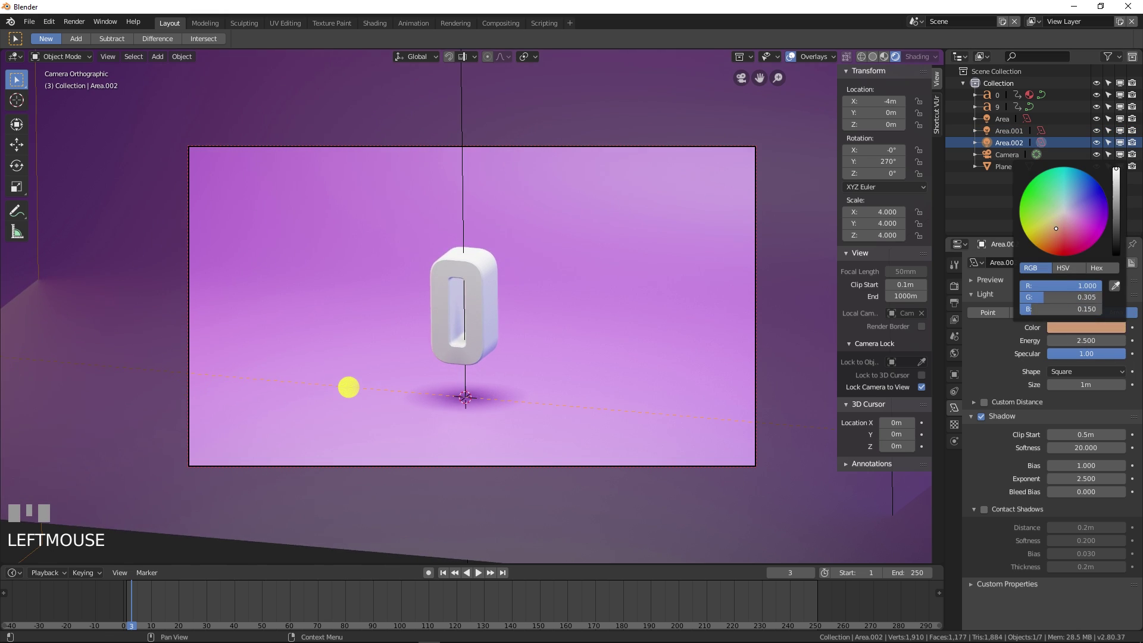
{"action": "left_click", "coordinate": [985, 191]}
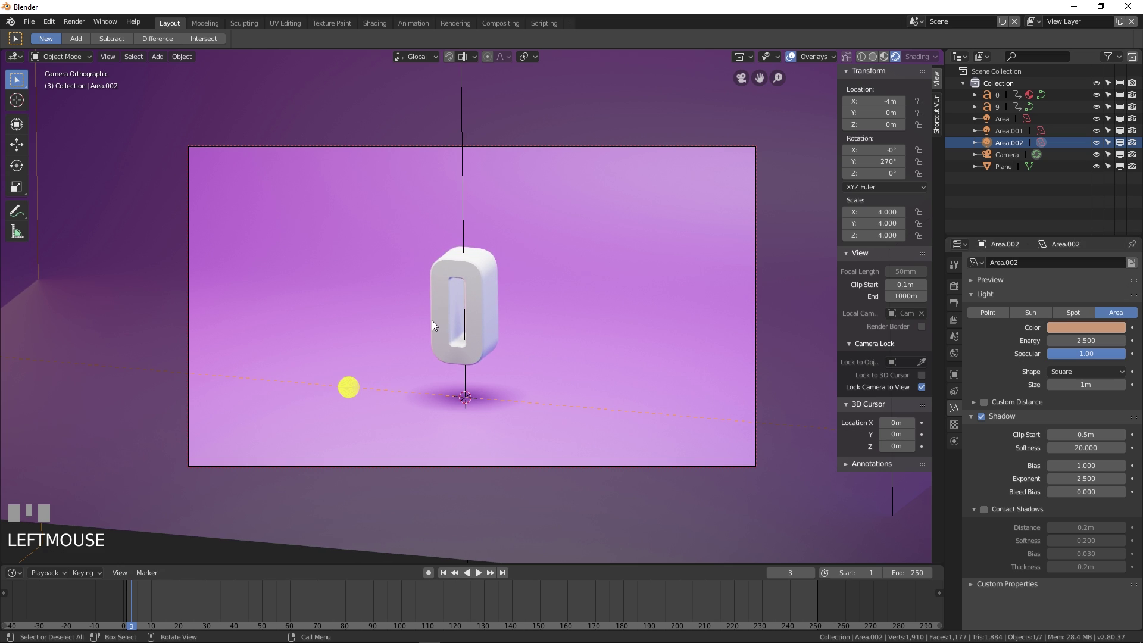
- Set the overhead Area light's specular value to 0.27
{"action": "left_click", "coordinate": [1004, 117]}
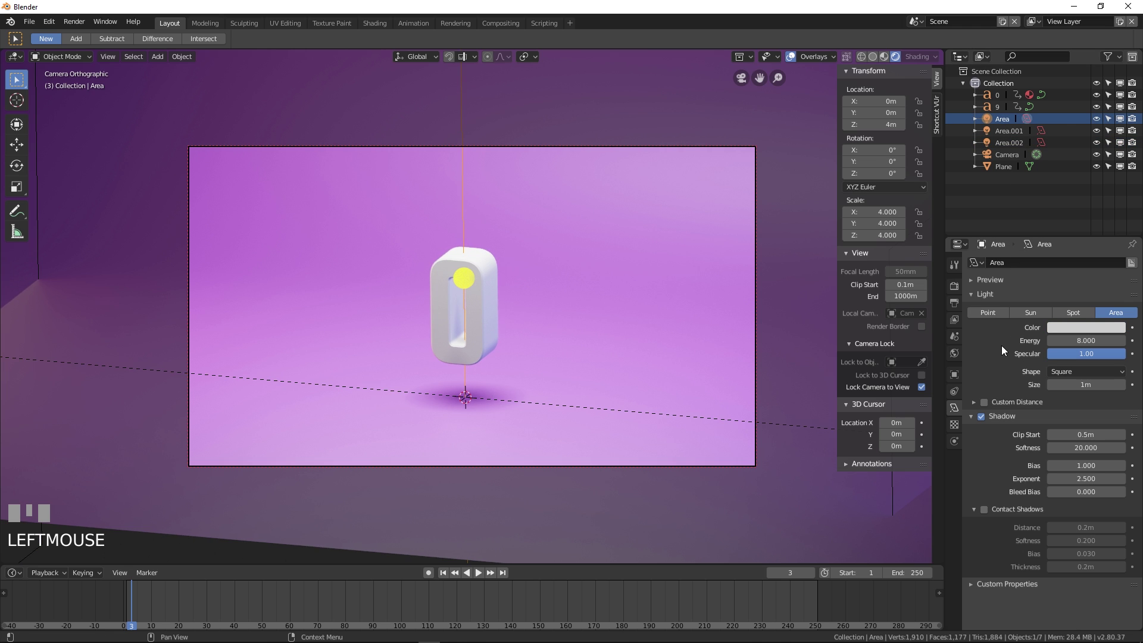
{"action": "left_click_drag", "start_coordinate": [1090, 355], "coordinate": [1012, 355]}
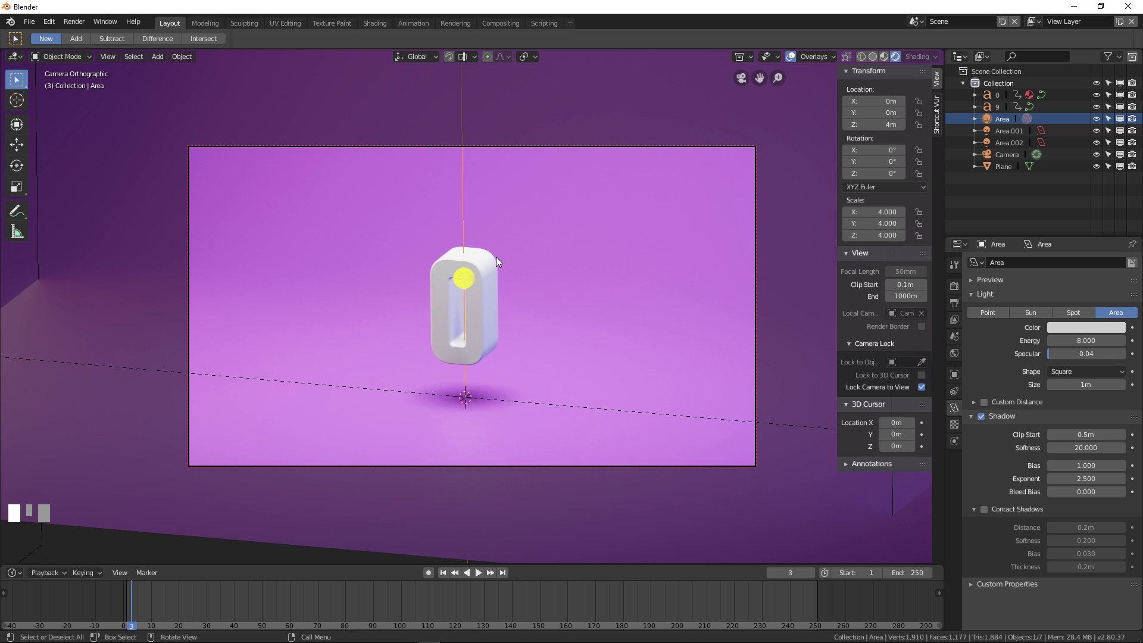
{"action": "left_click_drag", "start_coordinate": [1055, 353], "coordinate": [1065, 354]}
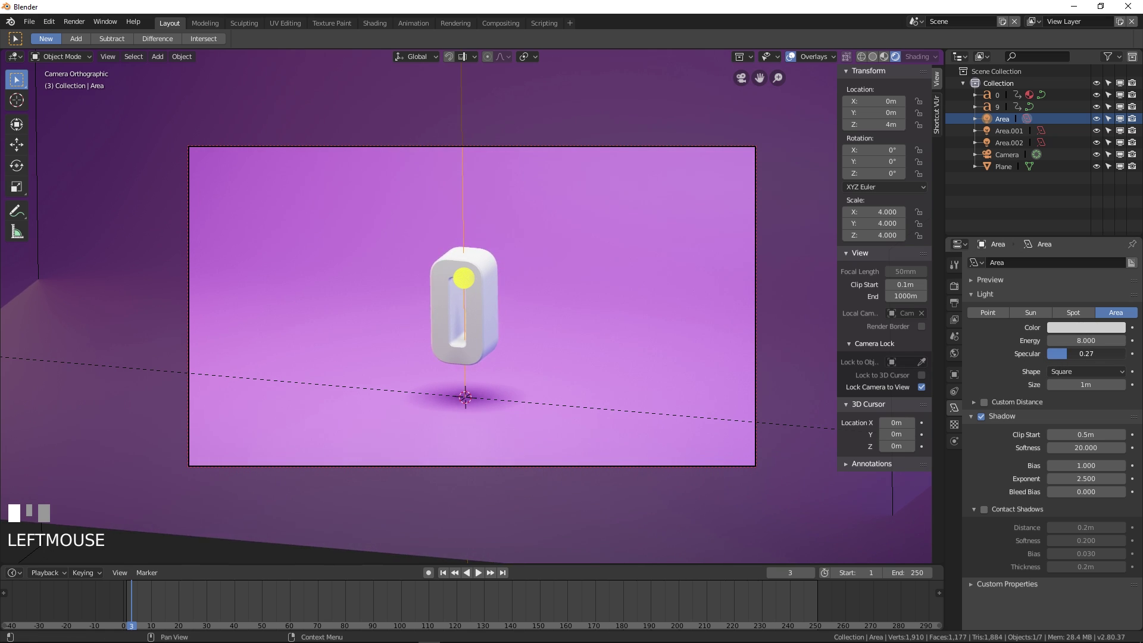
- Add an Irradiance Volume light probe at the scene origin and scale it uniformly to about 4.33
{"action": "middle_click_drag", "start_coordinate": [542, 346], "coordinate": [566, 327]}
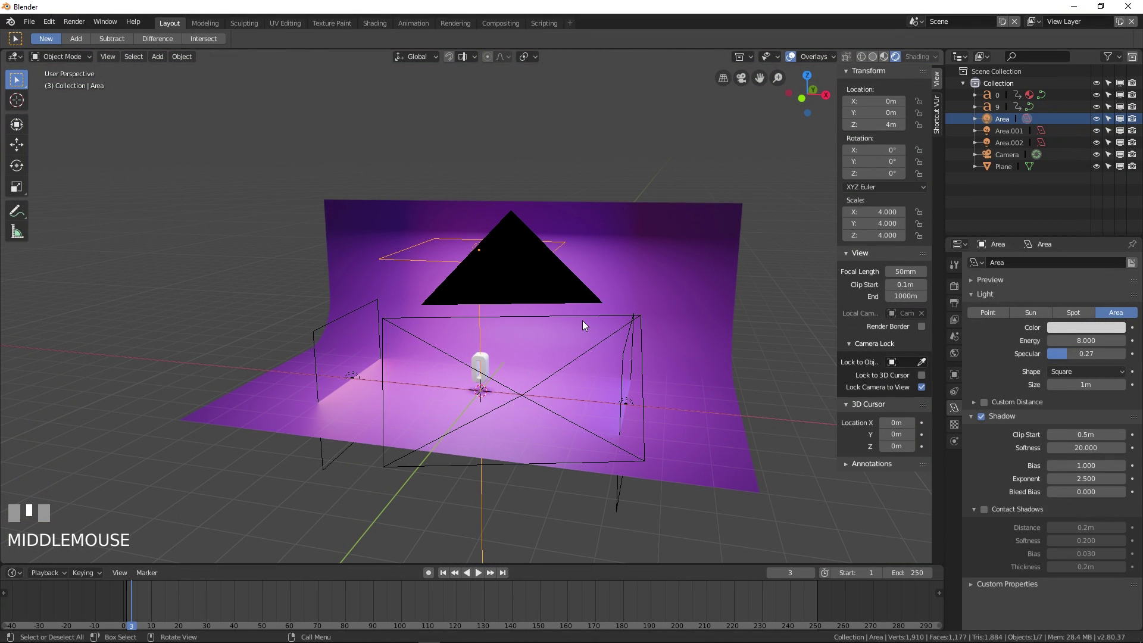
{"action": "left_click", "coordinate": [785, 374]}
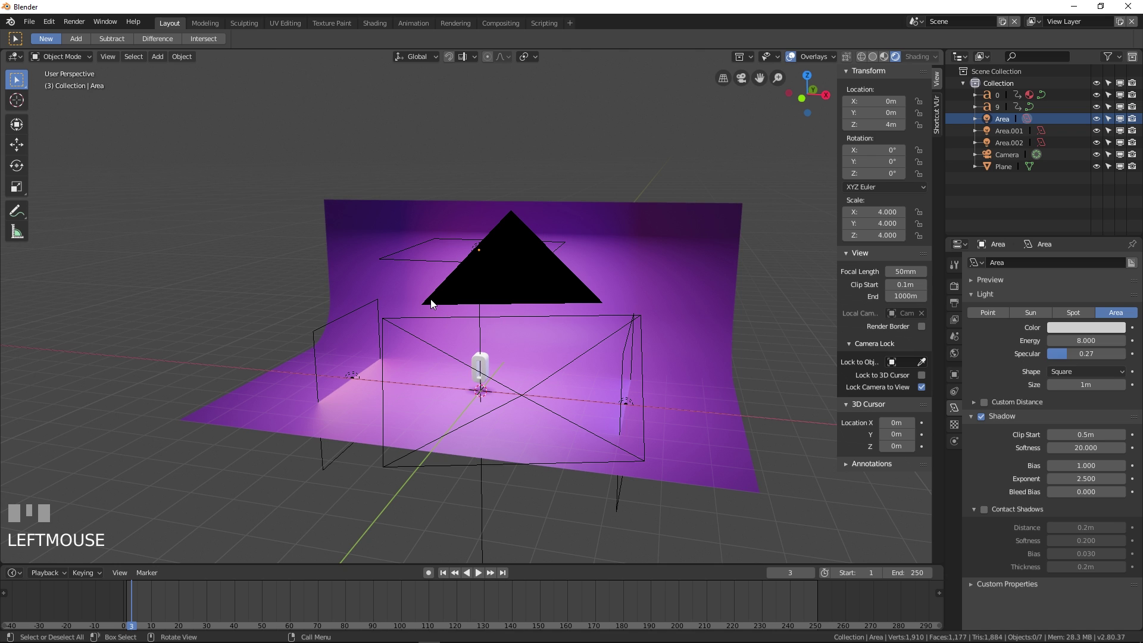
{"action": "key", "text": "shift+a"}
{"action": "mouse_move", "coordinate": [393, 328]}
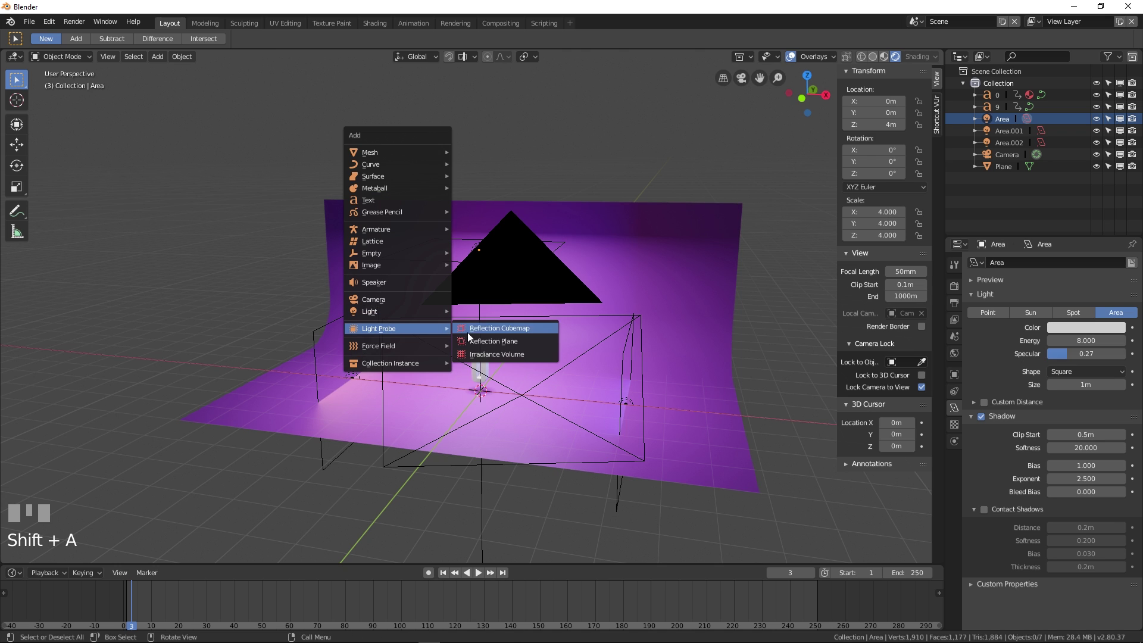
{"action": "left_click", "coordinate": [498, 355]}
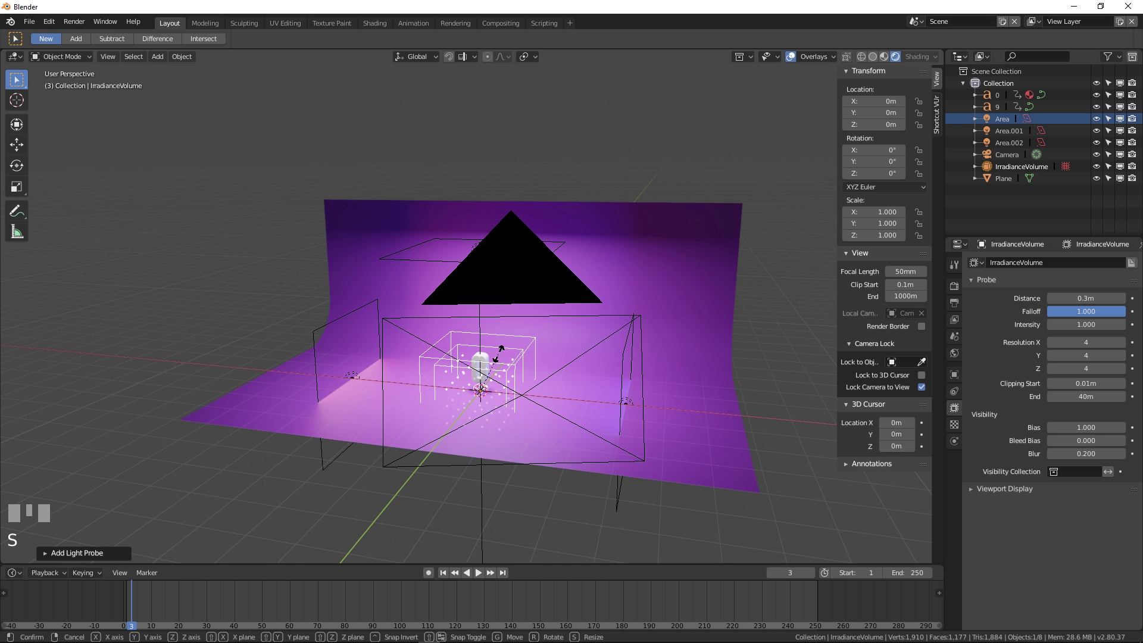
{"action": "key", "text": "s"}
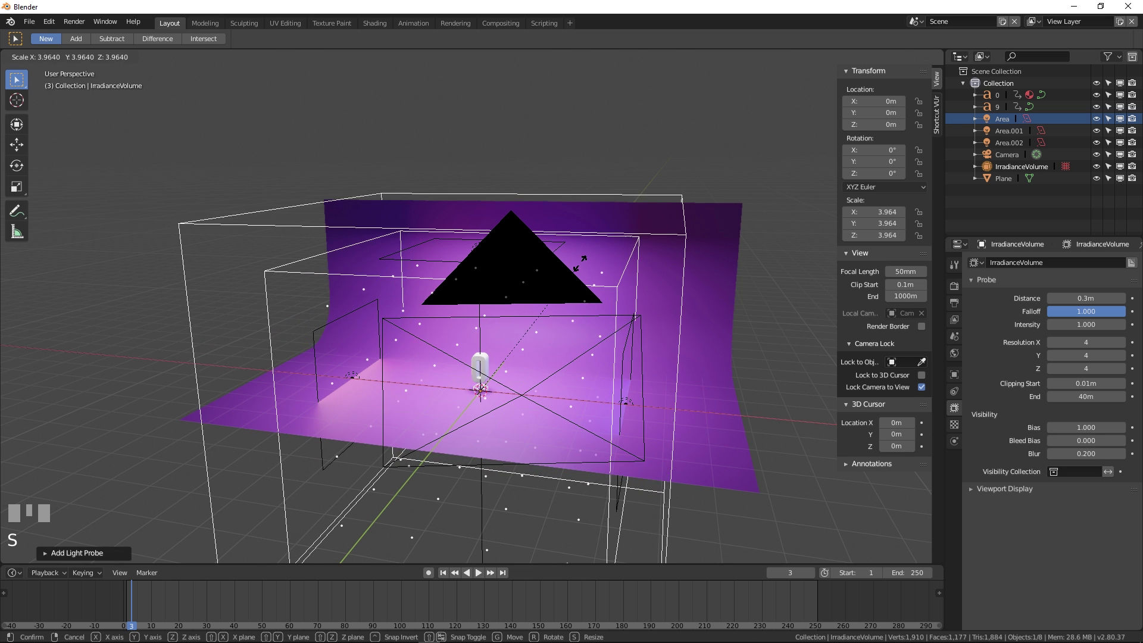
{"action": "left_click", "coordinate": [590, 270]}
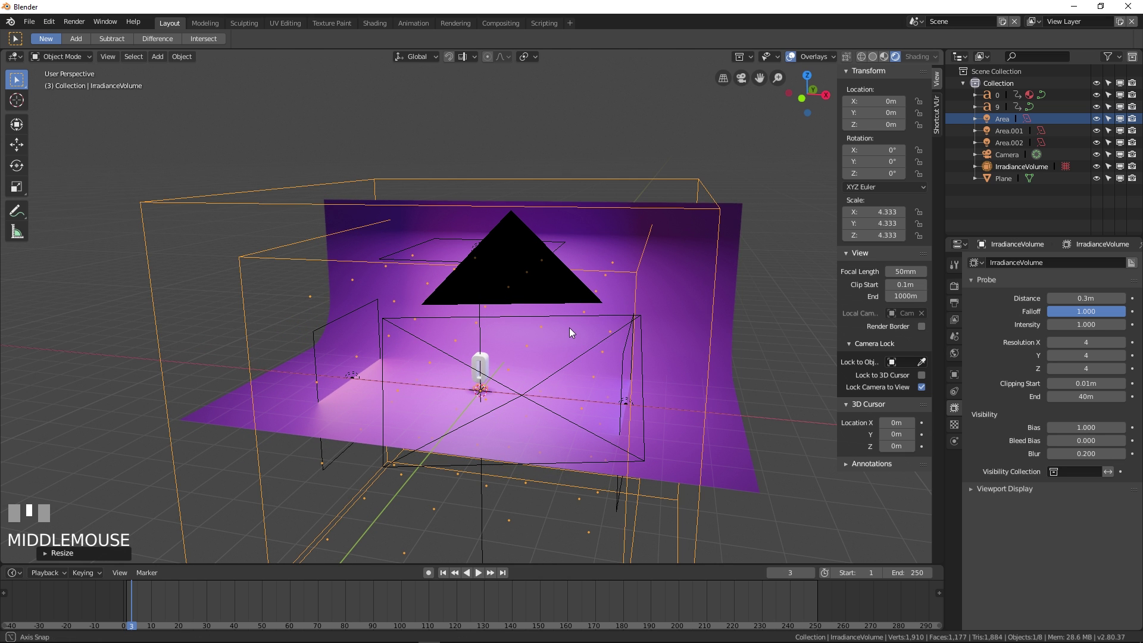
- Raise the irradiance volume along Z to about 1.54 m and return to the camera view
{"action": "middle_click_drag", "start_coordinate": [569, 327], "coordinate": [601, 308]}
{"action": "scroll", "coordinate": [598, 311], "scroll_direction": "down", "scroll_amount": 3}
{"action": "middle_click_drag", "start_coordinate": [520, 351], "coordinate": [515, 365]}
{"action": "key", "text": "g"}
{"action": "key", "text": "z"}
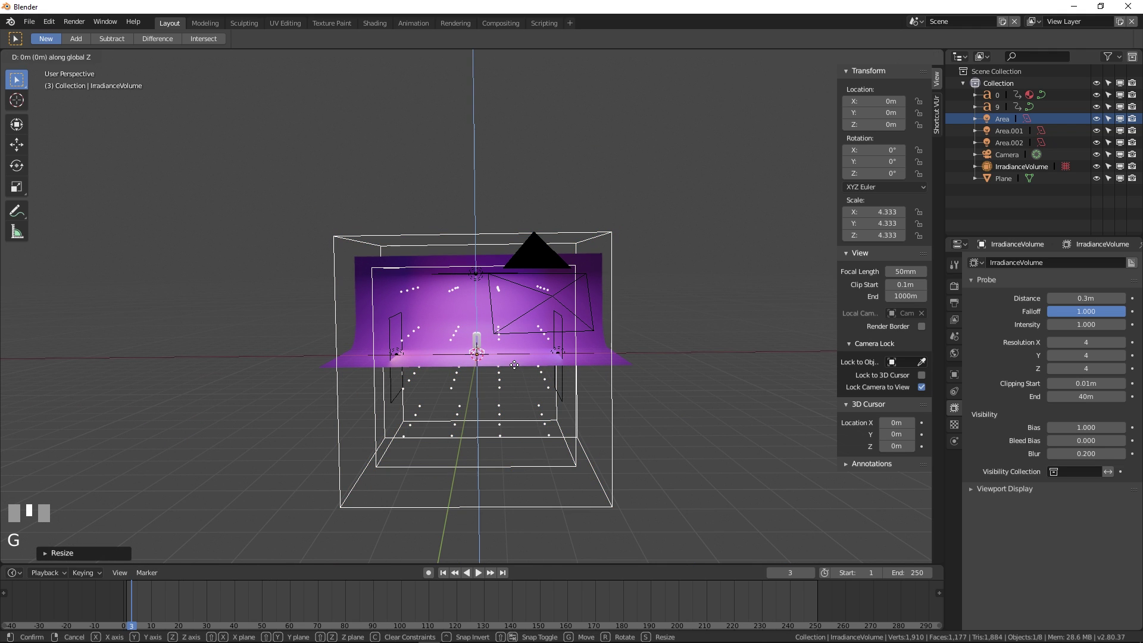
{"action": "left_click", "coordinate": [510, 335]}
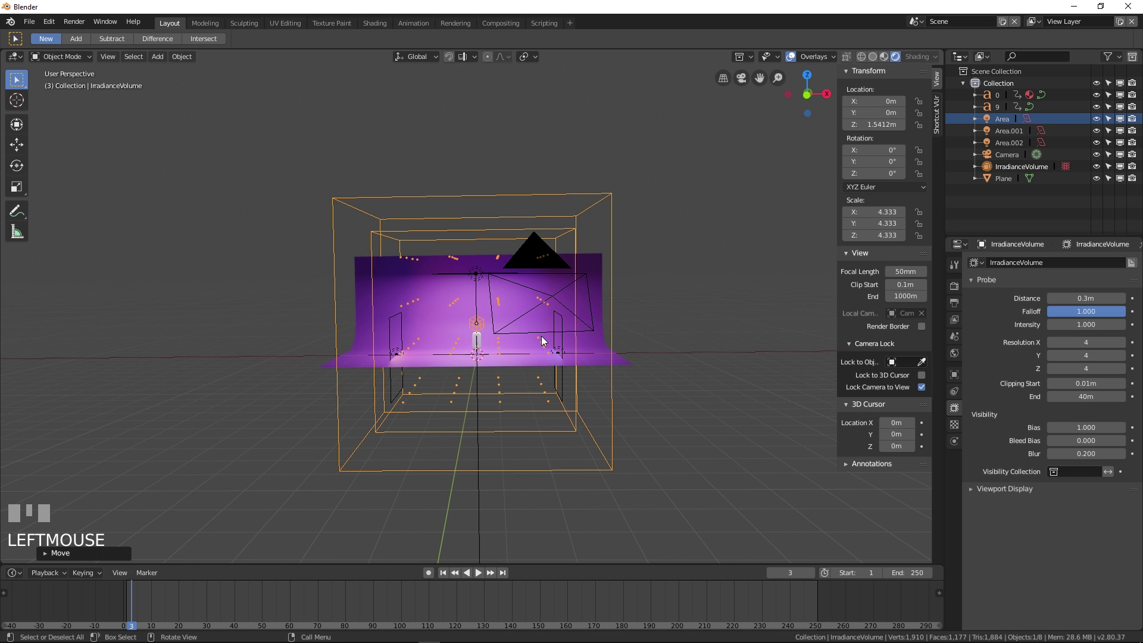
{"action": "key", "text": "KP_0"}
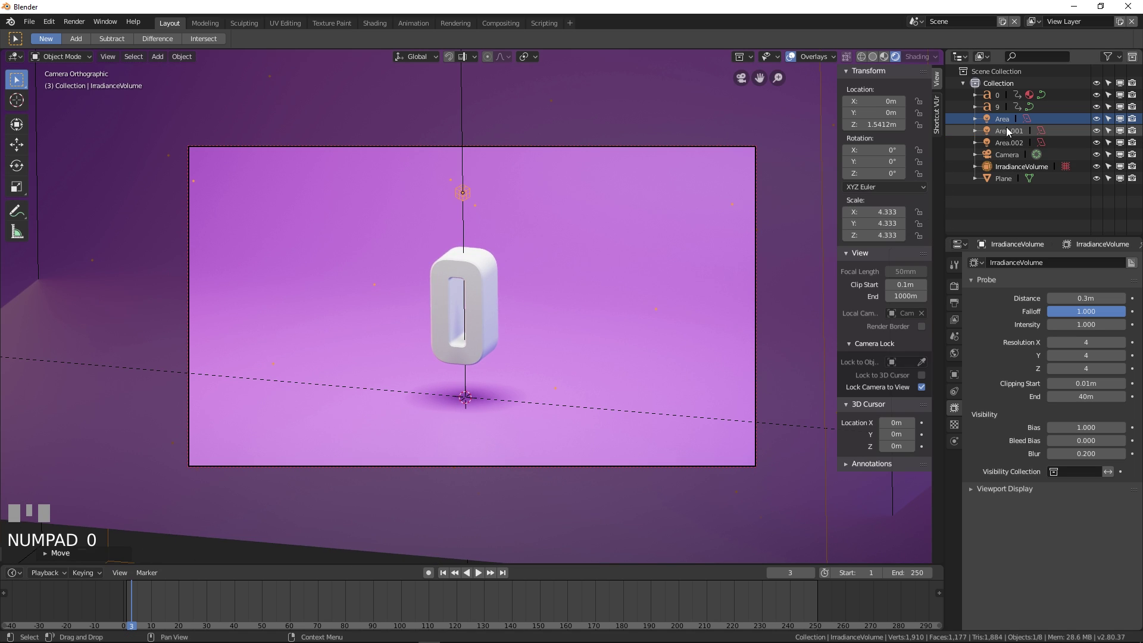
- Hide the three area lights, select the irradiance volume and bake the indirect lighting in the render settings
{"action": "left_click_drag", "start_coordinate": [1099, 116], "coordinate": [1095, 140]}
{"action": "left_click", "coordinate": [1010, 166]}
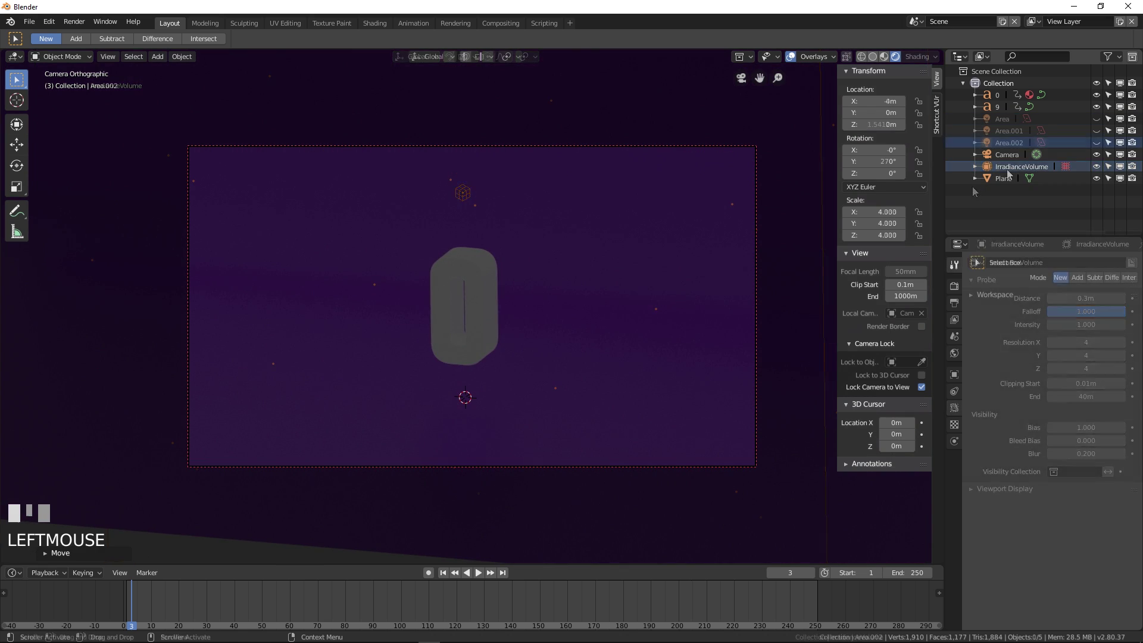
{"action": "left_click", "coordinate": [1000, 166]}
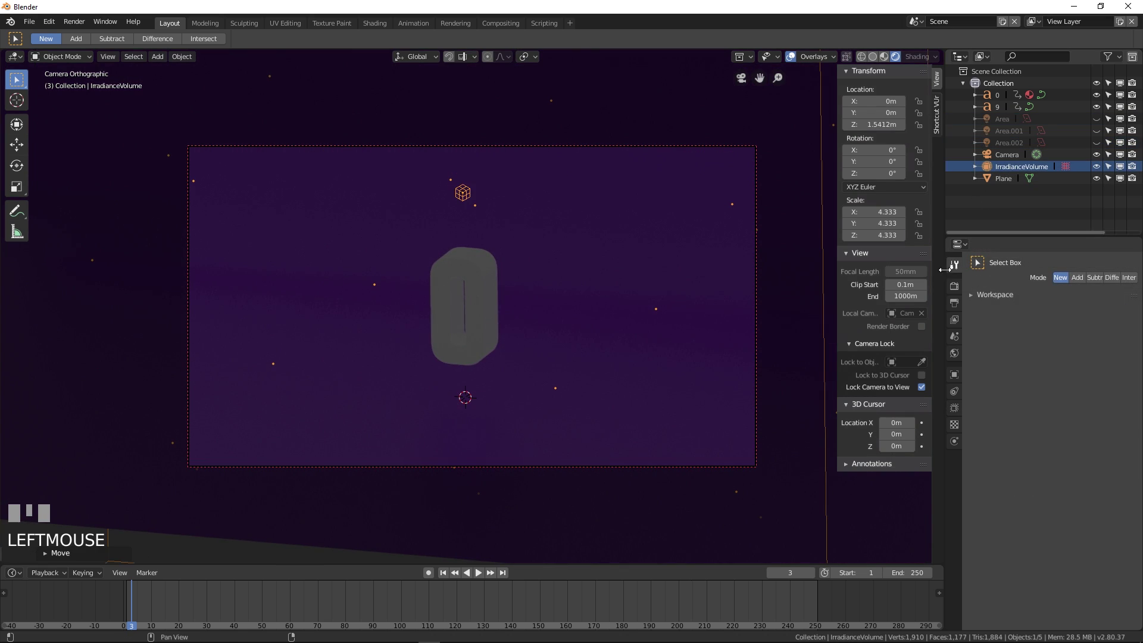
{"action": "left_click", "coordinate": [952, 284]}
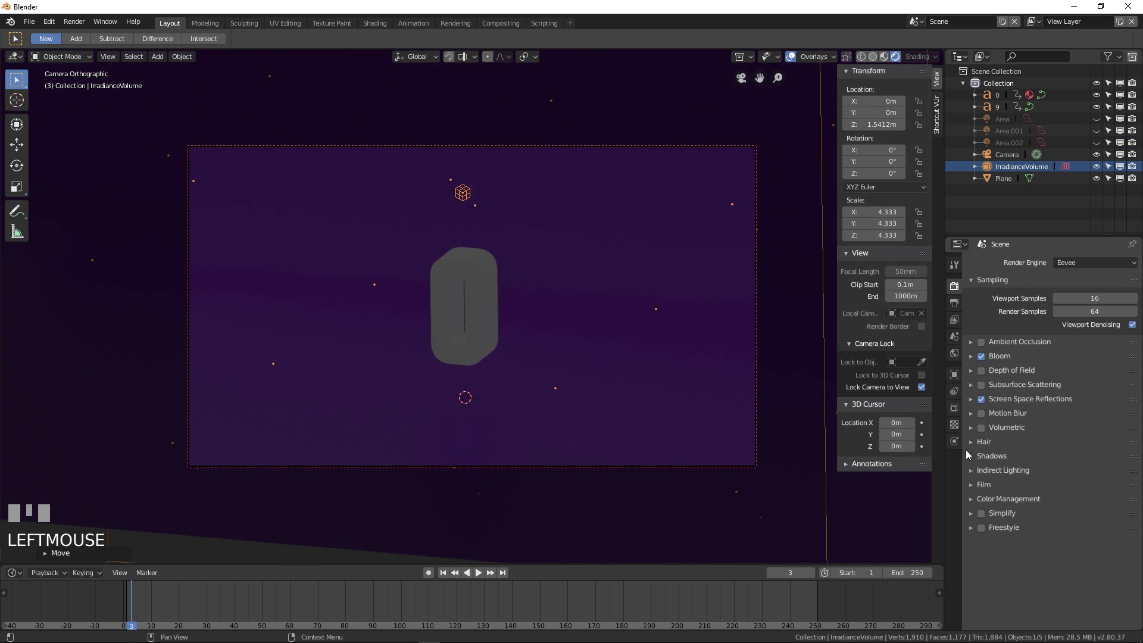
{"action": "left_click", "coordinate": [971, 472]}
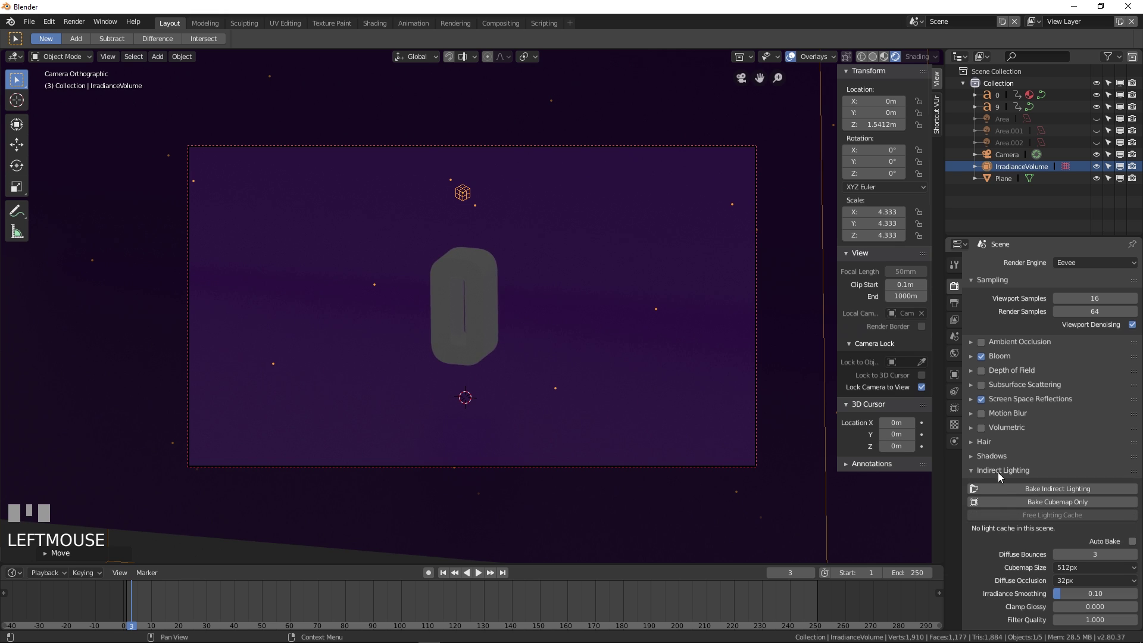
{"action": "left_click", "coordinate": [1053, 489]}
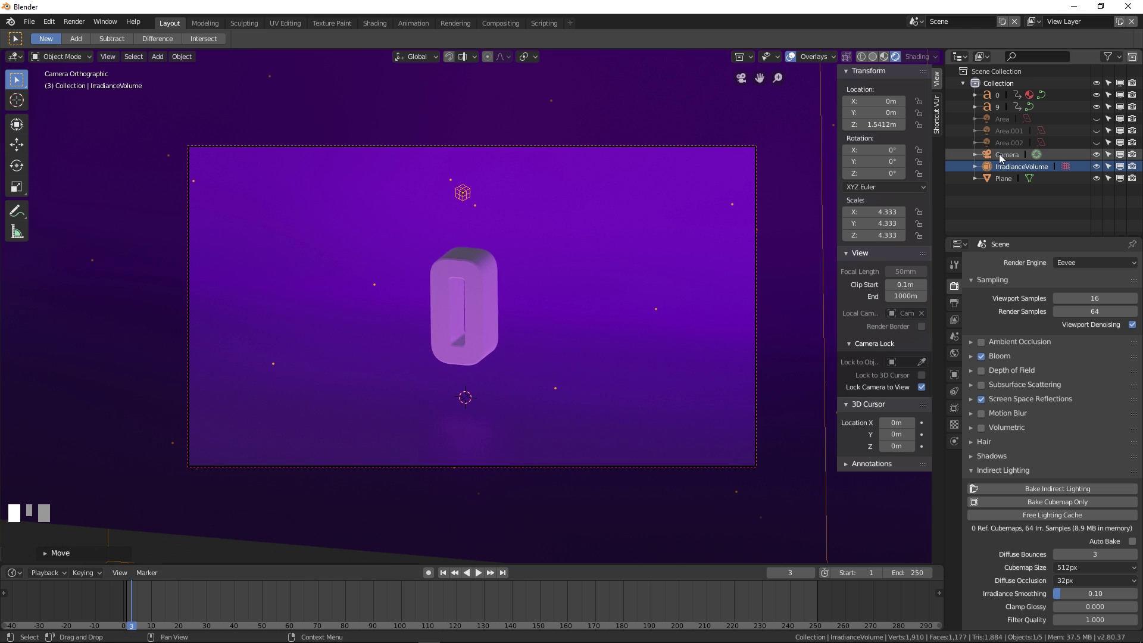
- Make the Area, Area.001 and Area.002 lights visible again in the scene
{"action": "left_click", "coordinate": [1005, 120]}
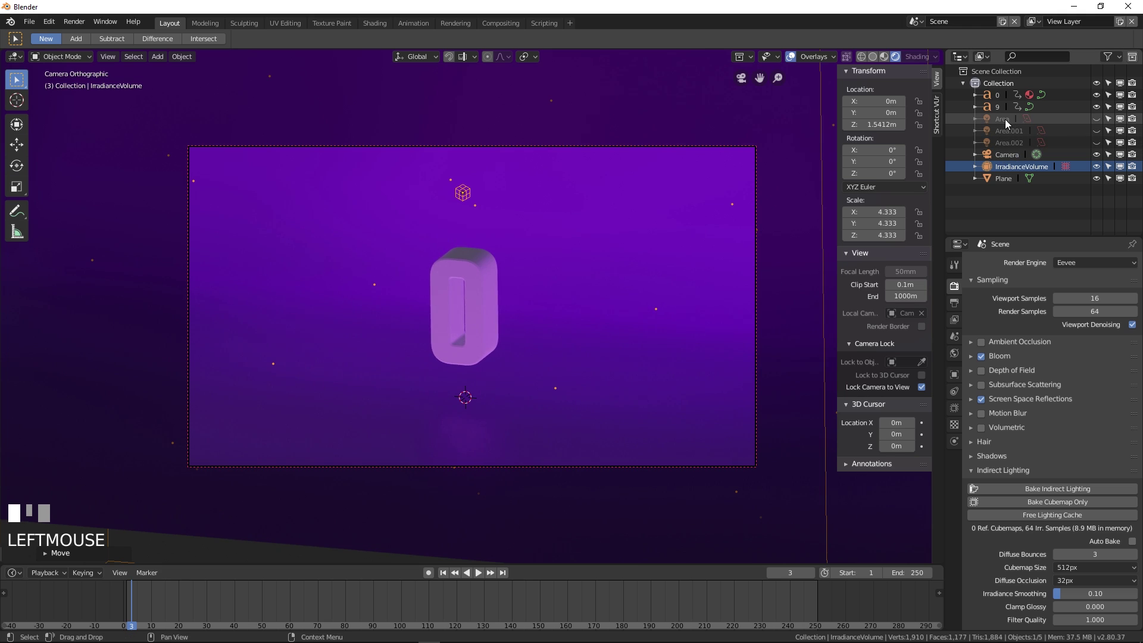
{"action": "left_click", "coordinate": [1095, 119]}
{"action": "left_click", "coordinate": [1097, 131]}
{"action": "left_click", "coordinate": [1096, 143]}
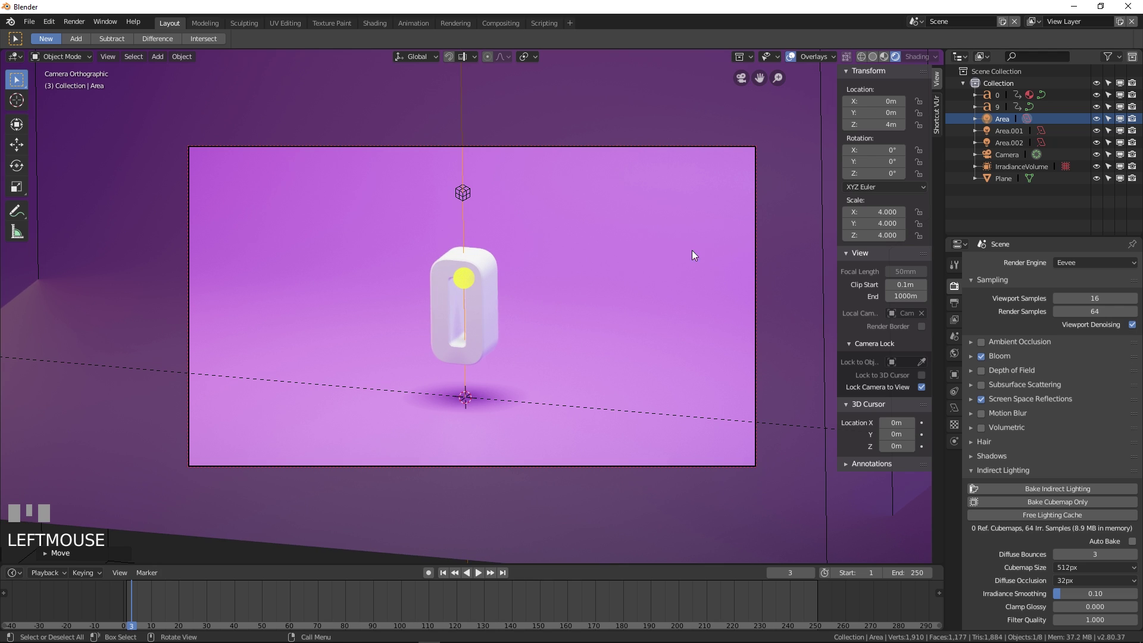
- Try a different size for the overhead Area light, undo it, and reduce the light's energy instead
{"action": "left_click", "coordinate": [1003, 119]}
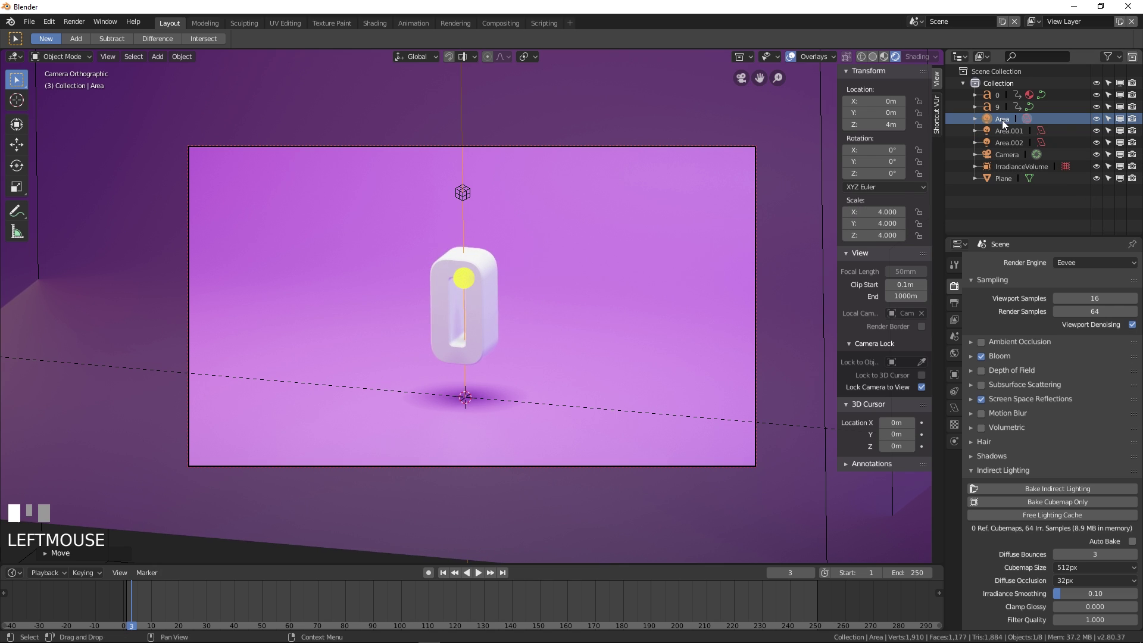
{"action": "left_click", "coordinate": [956, 406]}
{"action": "left_click_drag", "start_coordinate": [1064, 384], "coordinate": [1115, 385]}
{"action": "key", "text": "ctrl+z"}
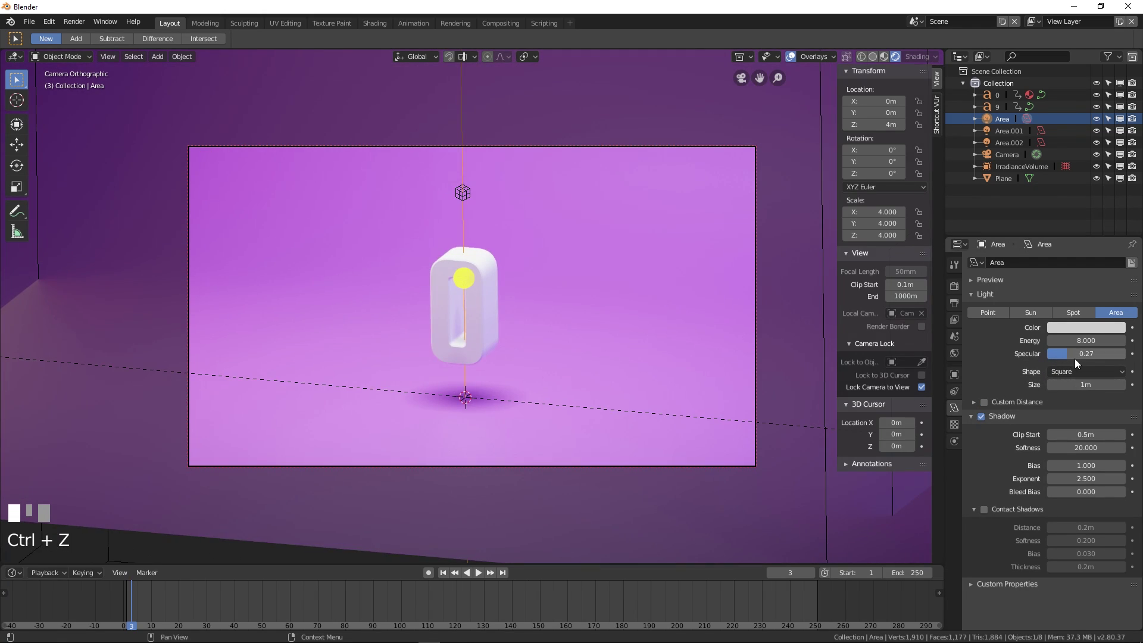
{"action": "left_click_drag", "start_coordinate": [1081, 342], "coordinate": [1082, 342]}
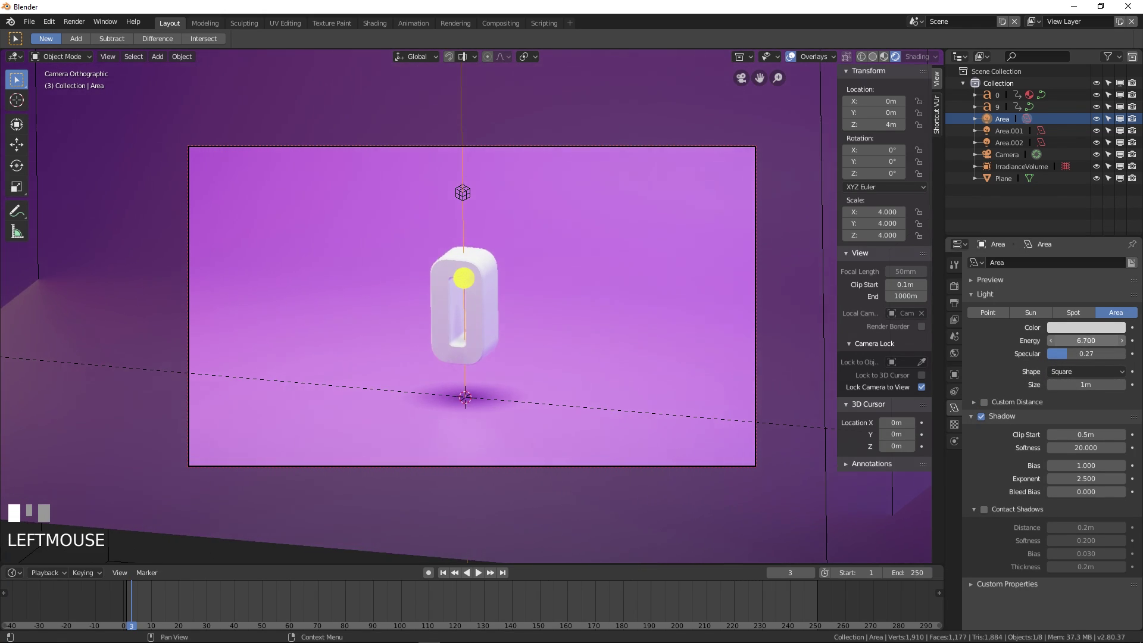
{"action": "left_click_drag", "start_coordinate": [1081, 342], "coordinate": [1079, 342]}
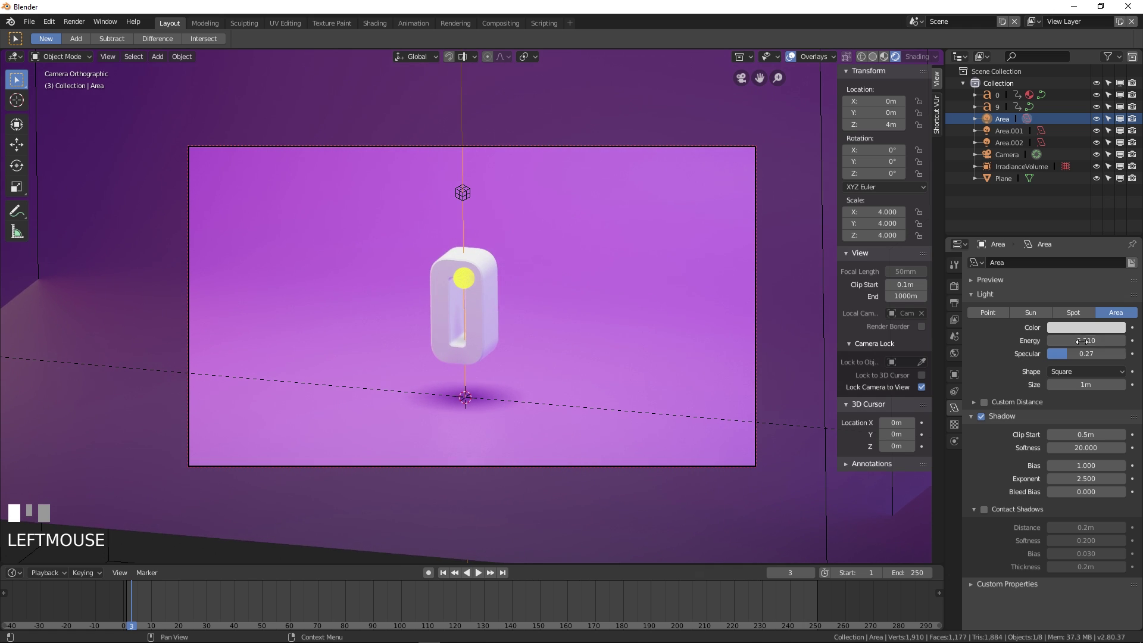
- Lower the energy of Area.001 to about 2.17 and of Area.002 to 1.780
{"action": "left_click", "coordinate": [1008, 131]}
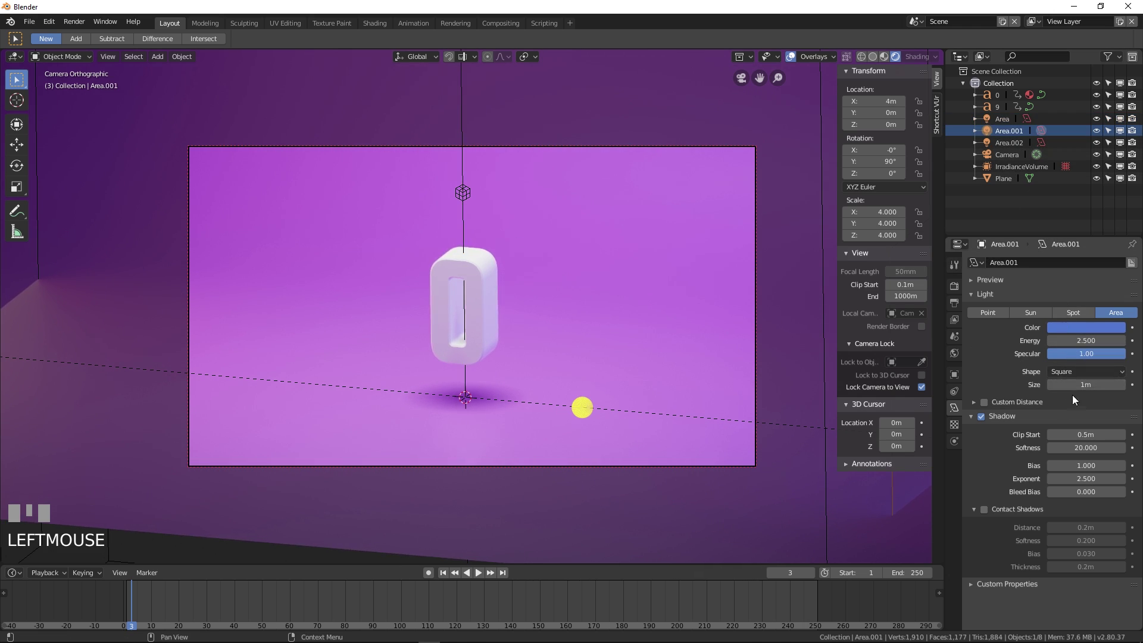
{"action": "left_click_drag", "start_coordinate": [1086, 341], "coordinate": [1082, 341]}
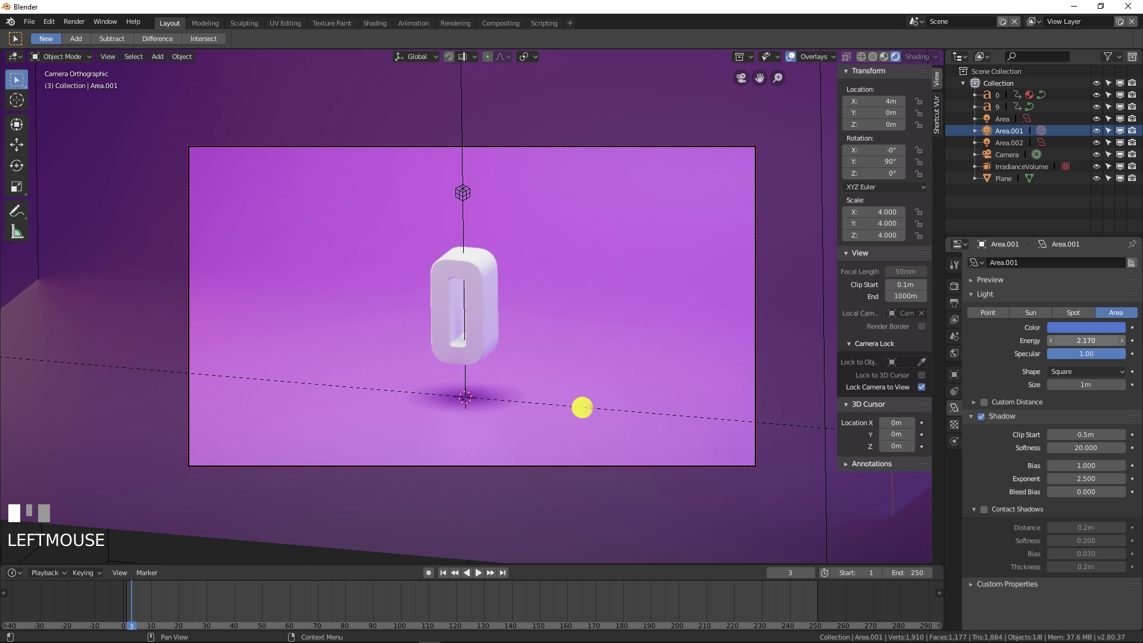
{"action": "left_click", "coordinate": [1008, 142]}
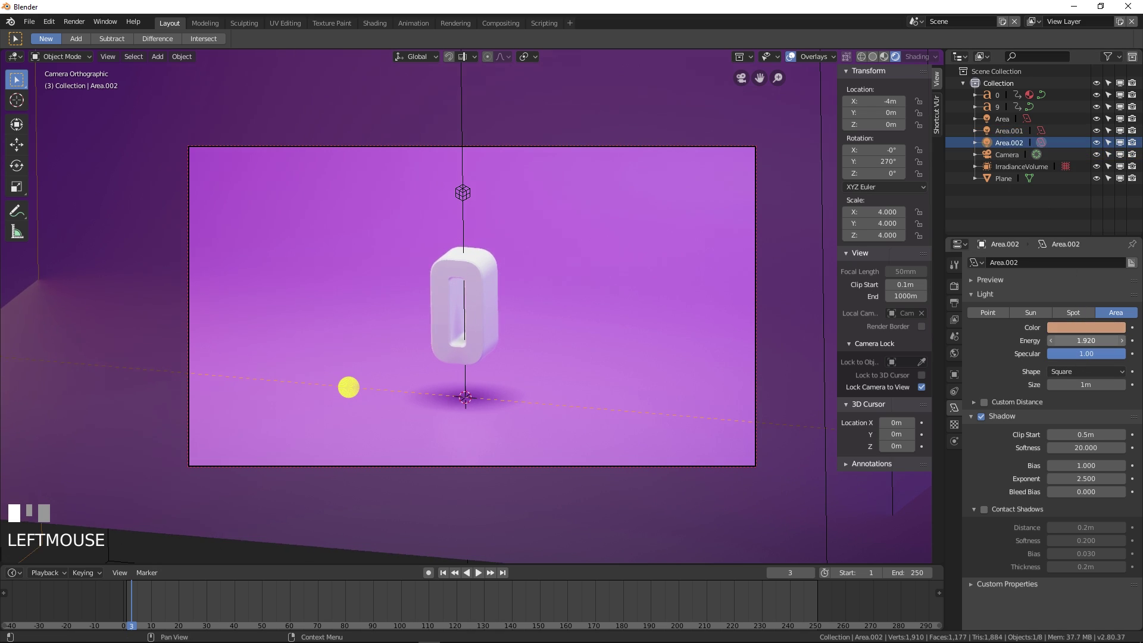
{"action": "left_click_drag", "start_coordinate": [1086, 341], "coordinate": [1071, 341]}
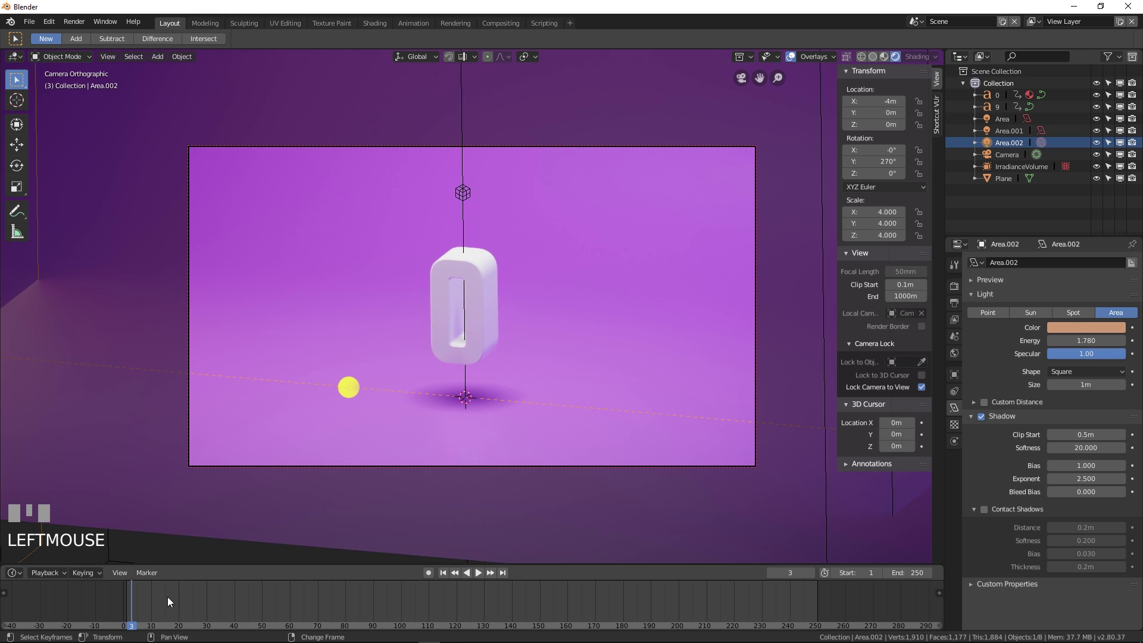
- Make the backdrop plane's material more reflective with metallic 0.464 and roughness 0.318
{"action": "mouse_move", "coordinate": [167, 601]}
{"action": "right_mouse_down"}
{"action": "mouse_move", "coordinate": [338, 600]}
{"action": "mouse_move", "coordinate": [142, 601]}
{"action": "mouse_move", "coordinate": [437, 597]}
{"action": "mouse_move", "coordinate": [152, 594]}
{"action": "right_mouse_up"}
{"action": "left_click", "coordinate": [993, 203]}
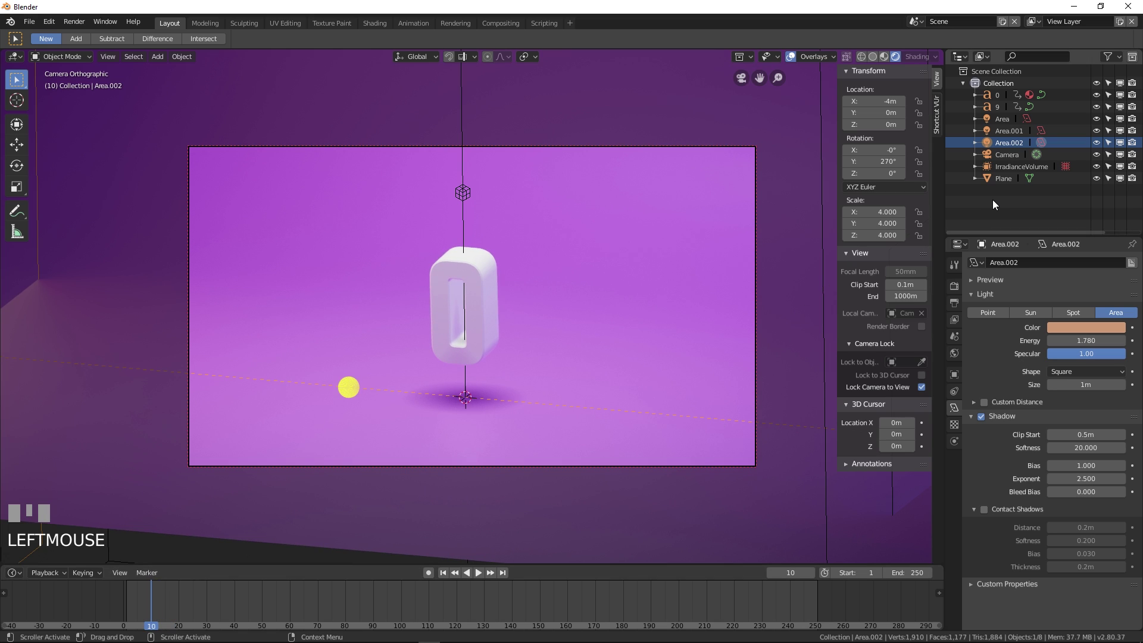
{"action": "left_click", "coordinate": [1007, 179]}
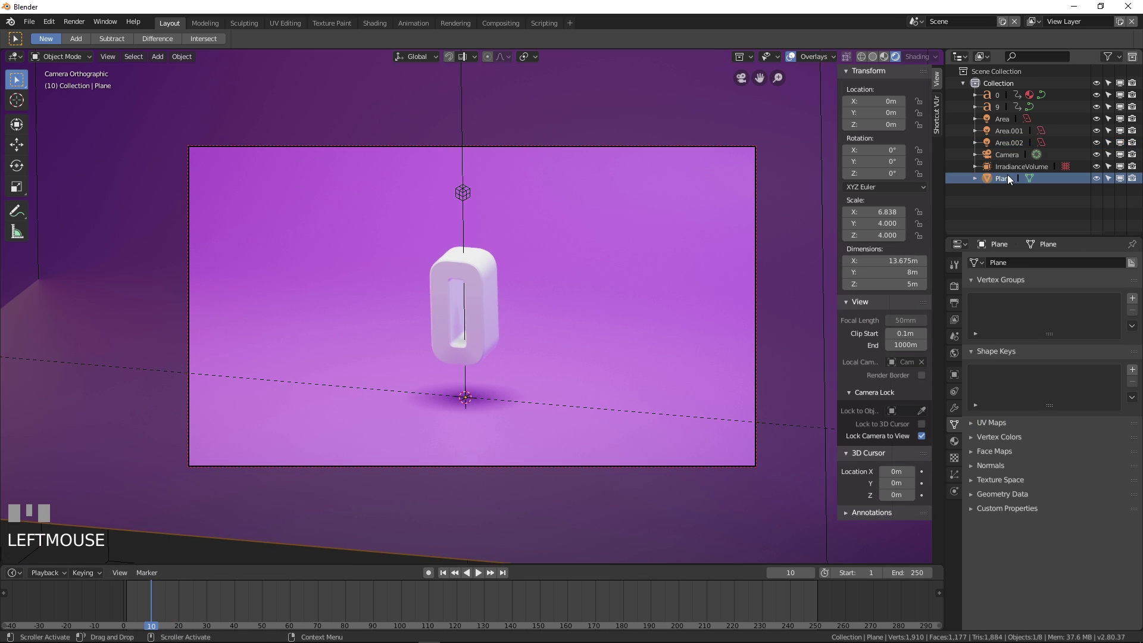
{"action": "left_click", "coordinate": [954, 442]}
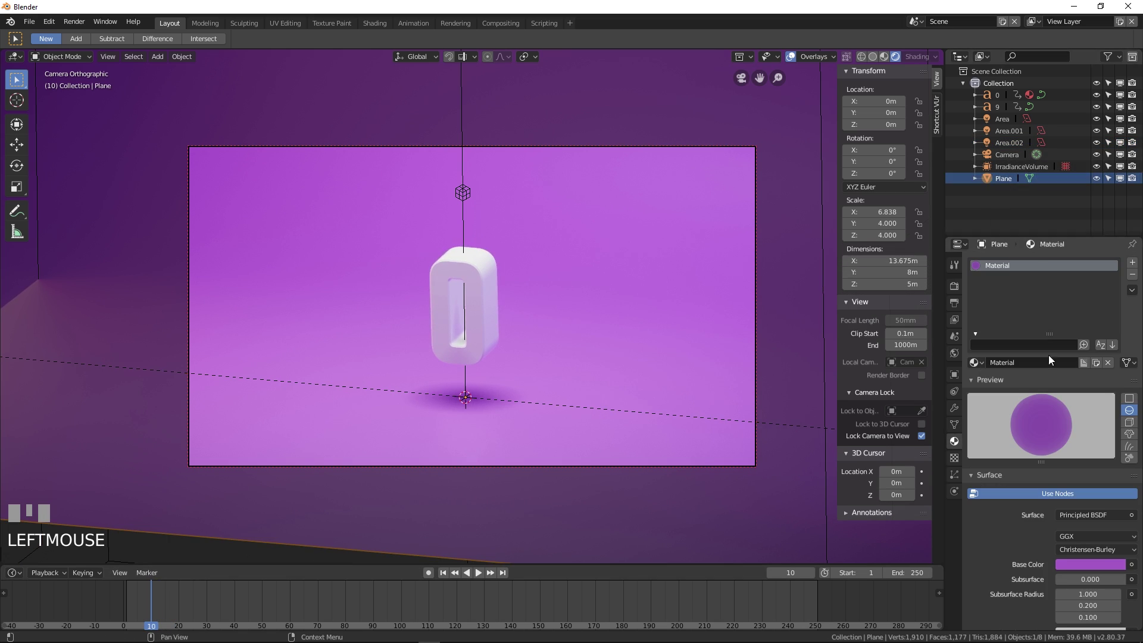
{"action": "scroll", "coordinate": [1006, 521], "scroll_direction": "down", "scroll_amount": 4}
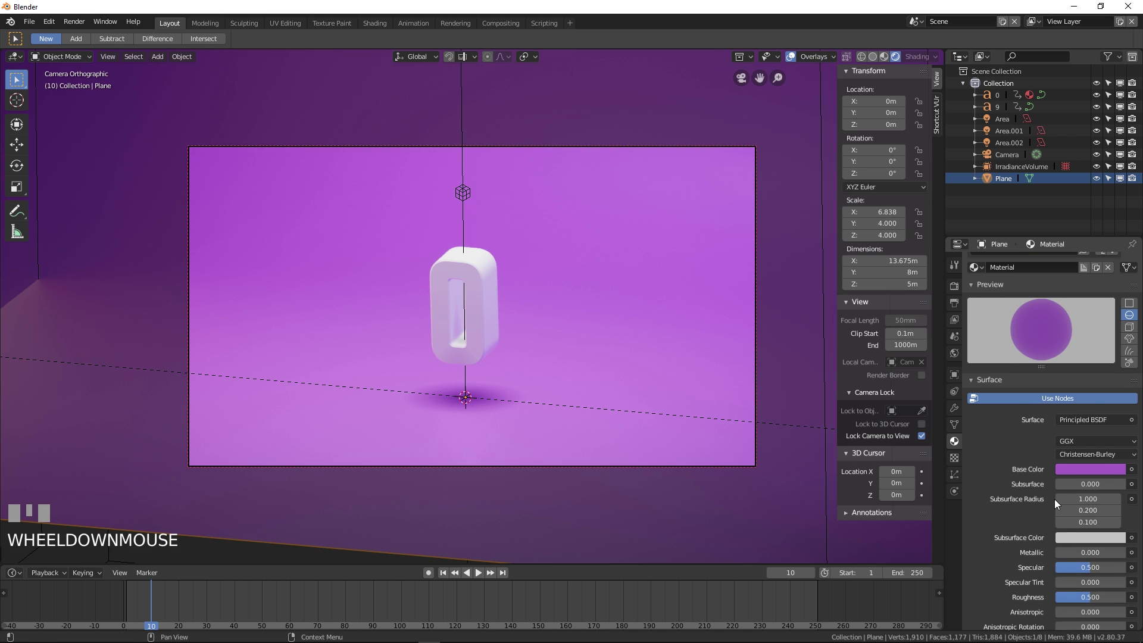
{"action": "left_click_drag", "start_coordinate": [1065, 552], "coordinate": [1078, 549]}
{"action": "scroll", "coordinate": [1017, 532], "scroll_direction": "down", "scroll_amount": 2}
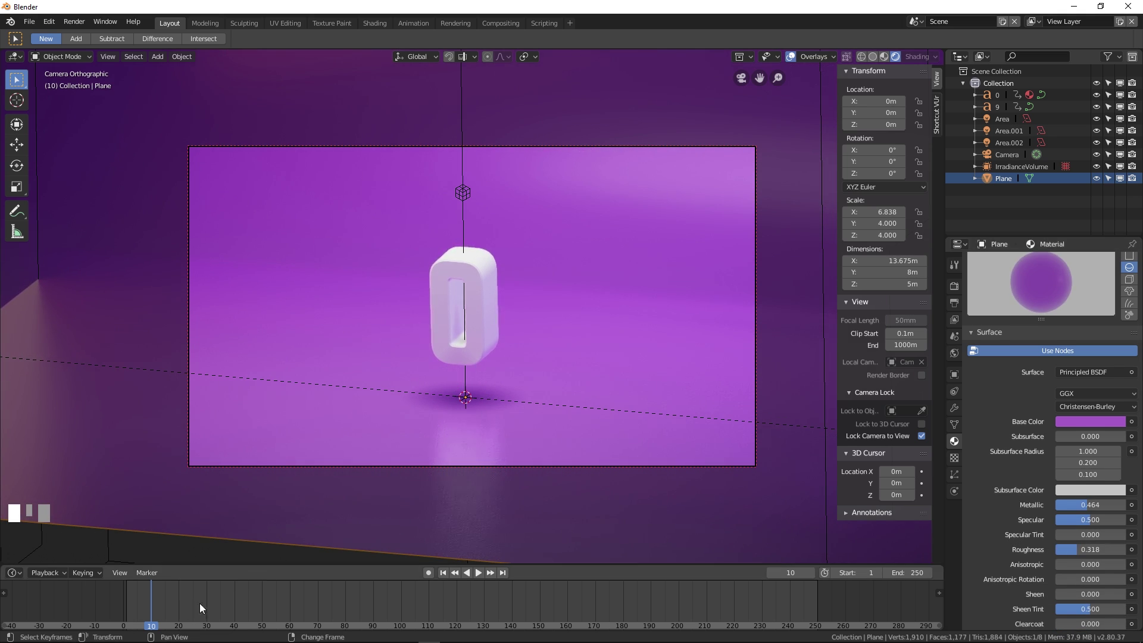
{"action": "right_click_drag", "start_coordinate": [192, 603], "coordinate": [142, 587]}
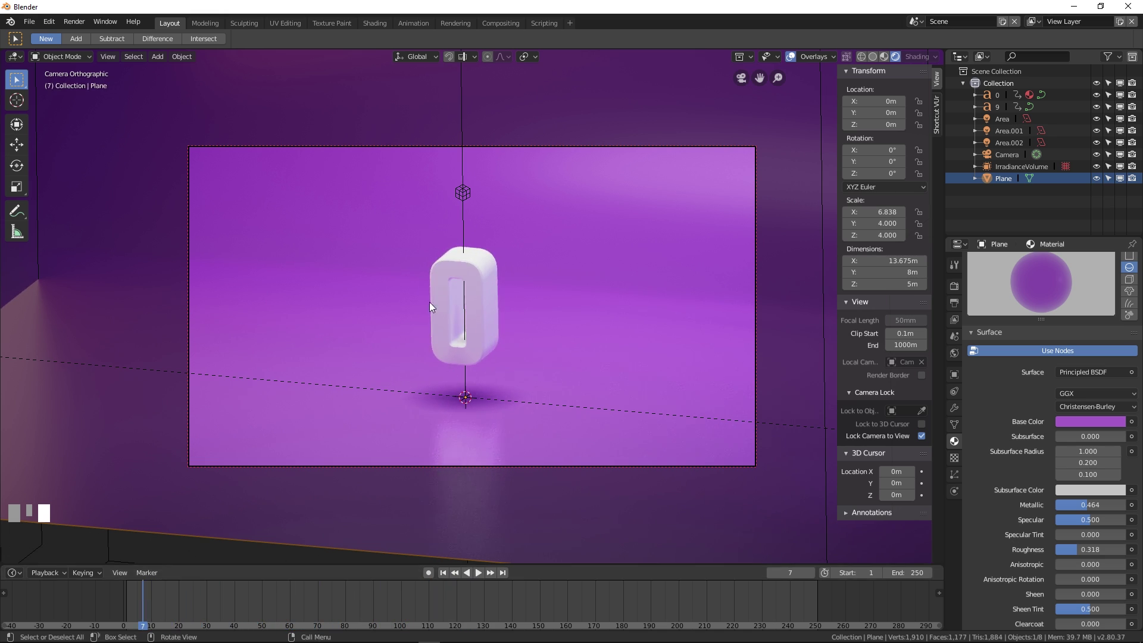
- Darken the base color of the 0's material from white to a light grey and copy that color
{"action": "left_click", "coordinate": [997, 106]}
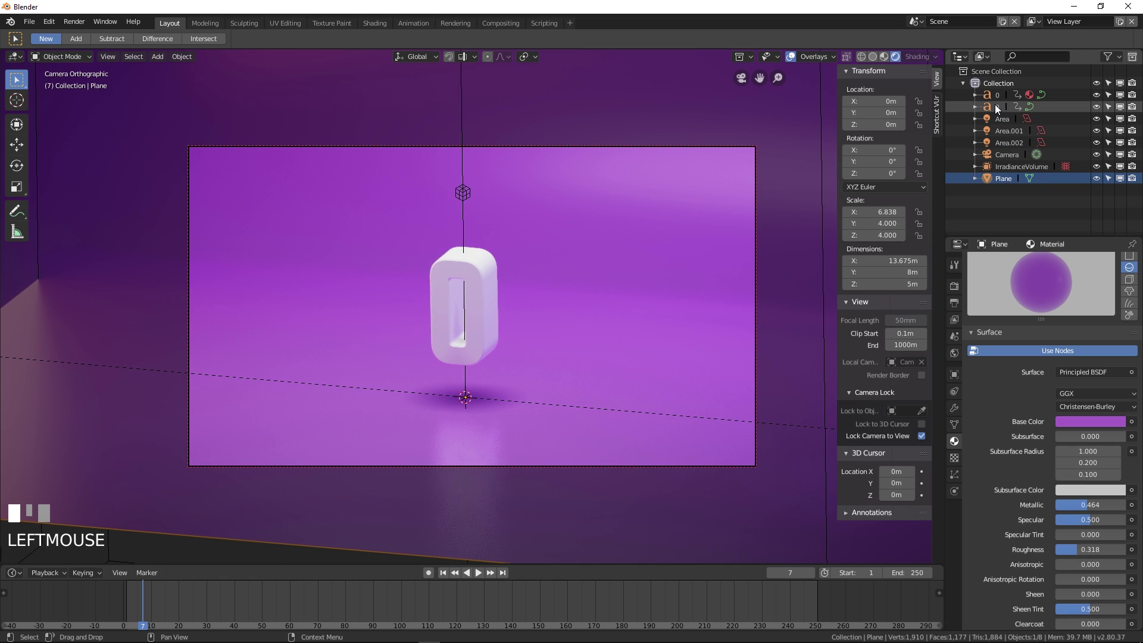
{"action": "left_click", "coordinate": [999, 93]}
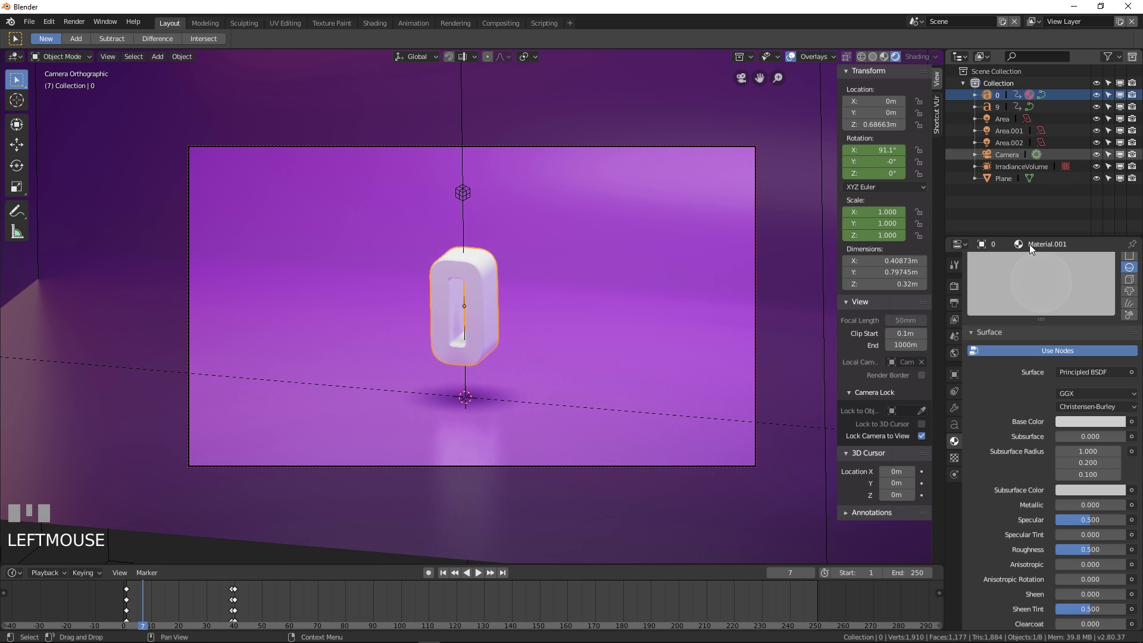
{"action": "left_click", "coordinate": [1091, 422]}
{"action": "left_click_drag", "start_coordinate": [1120, 255], "coordinate": [1117, 258]}
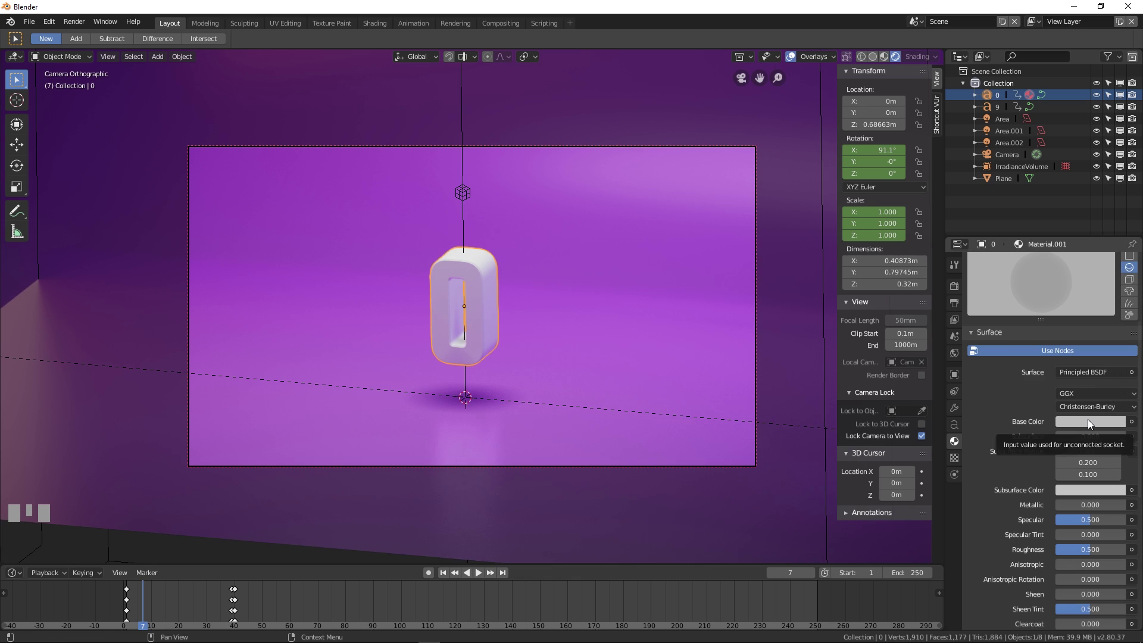
{"action": "key", "text": "ctrl+c"}
- Darken the base color of the 9's material to a light grey with RGB values of 0.638
{"action": "left_click", "coordinate": [995, 106]}
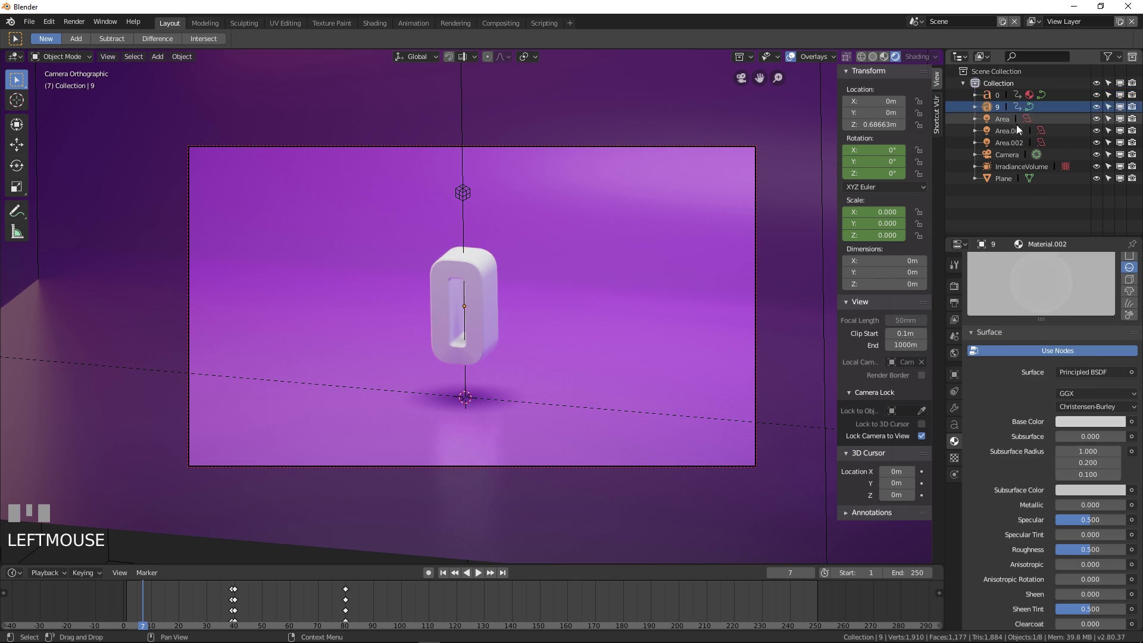
{"action": "left_click", "coordinate": [1090, 420]}
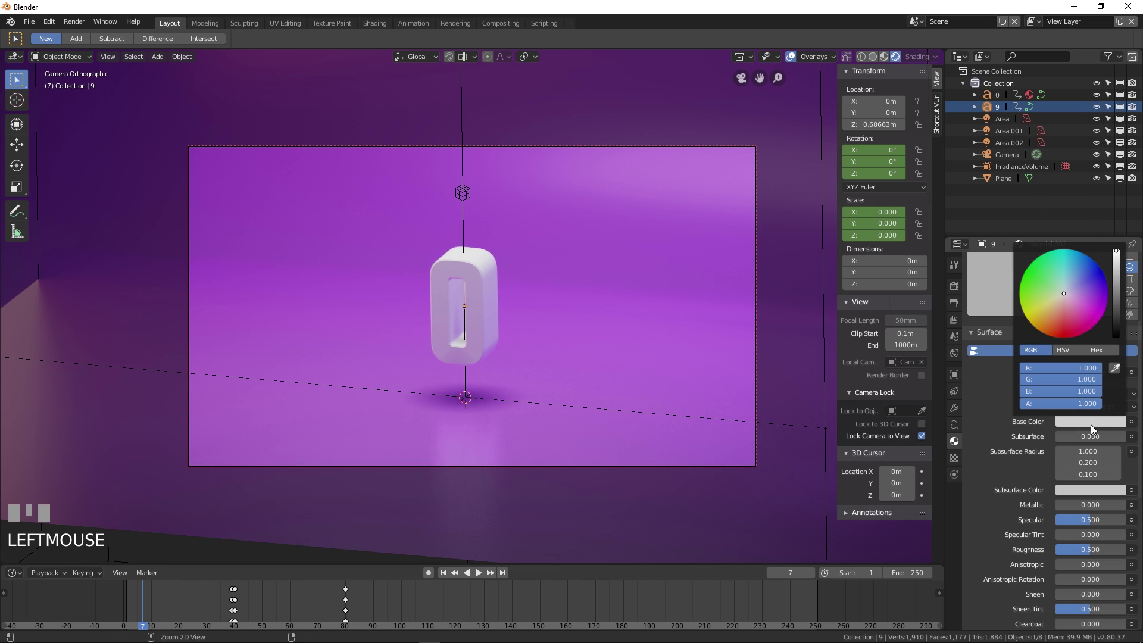
{"action": "left_click_drag", "start_coordinate": [1116, 252], "coordinate": [1116, 257]}
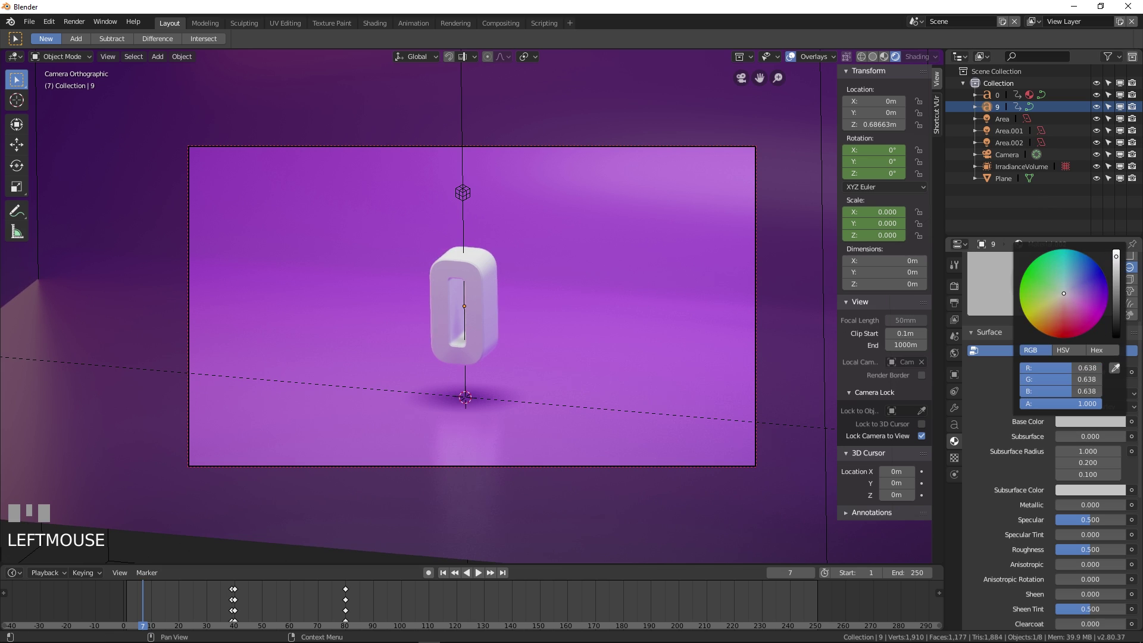
- Render frame 90 showing the 9, inspect the image and close the render window
{"action": "right_click_drag", "start_coordinate": [144, 592], "coordinate": [374, 591]}
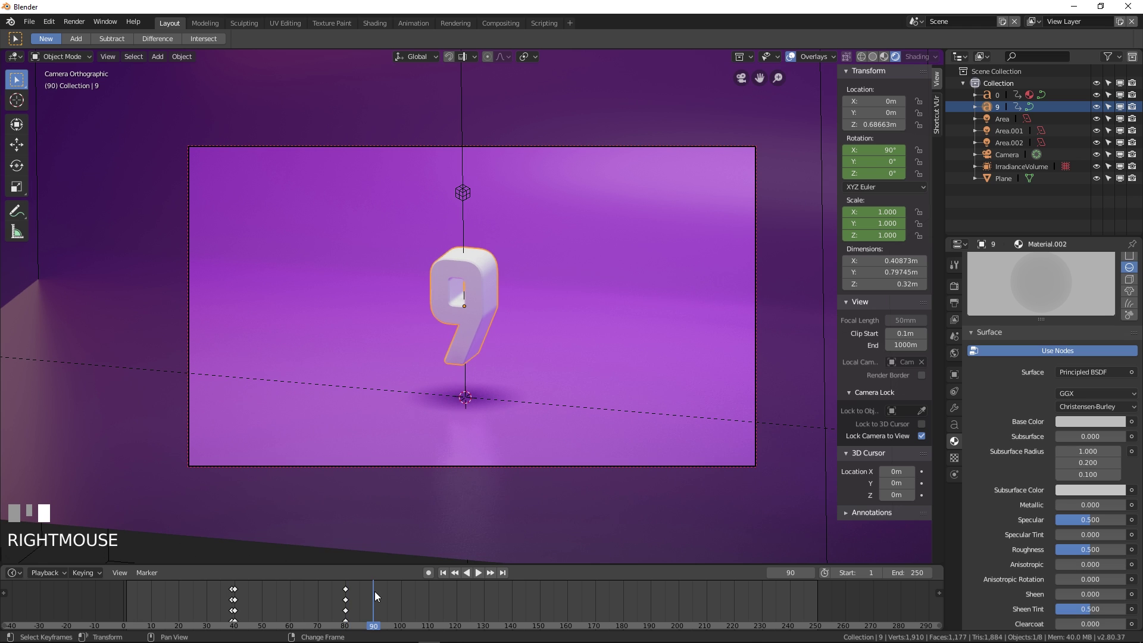
{"action": "key", "text": "F12"}
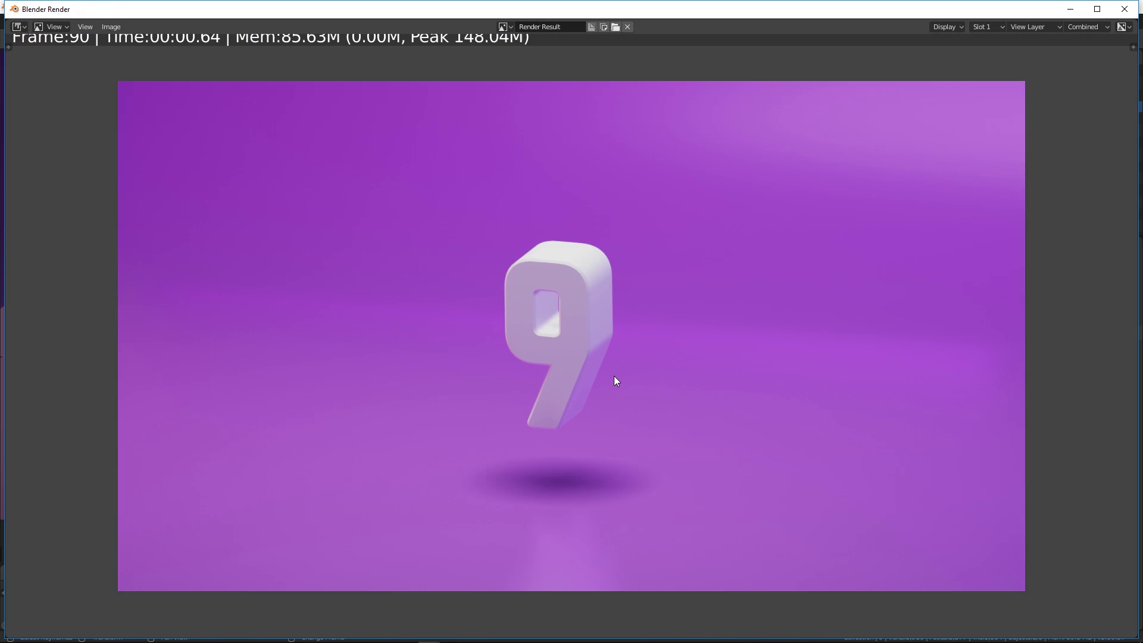
{"action": "scroll", "coordinate": [613, 376], "scroll_direction": "down", "scroll_amount": 2}
{"action": "scroll", "coordinate": [620, 372], "scroll_direction": "up", "scroll_amount": 2}
{"action": "left_click", "coordinate": [1131, 5]}
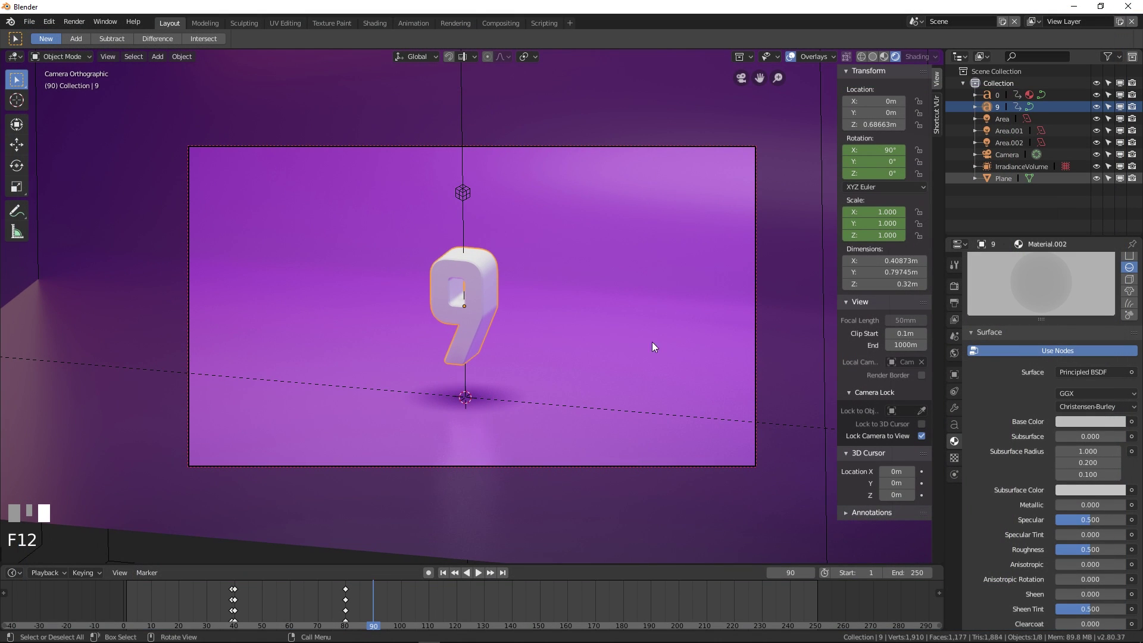
- Enable soft shadows in the render settings and test them with a render of frame 90
{"action": "left_click", "coordinate": [955, 287]}
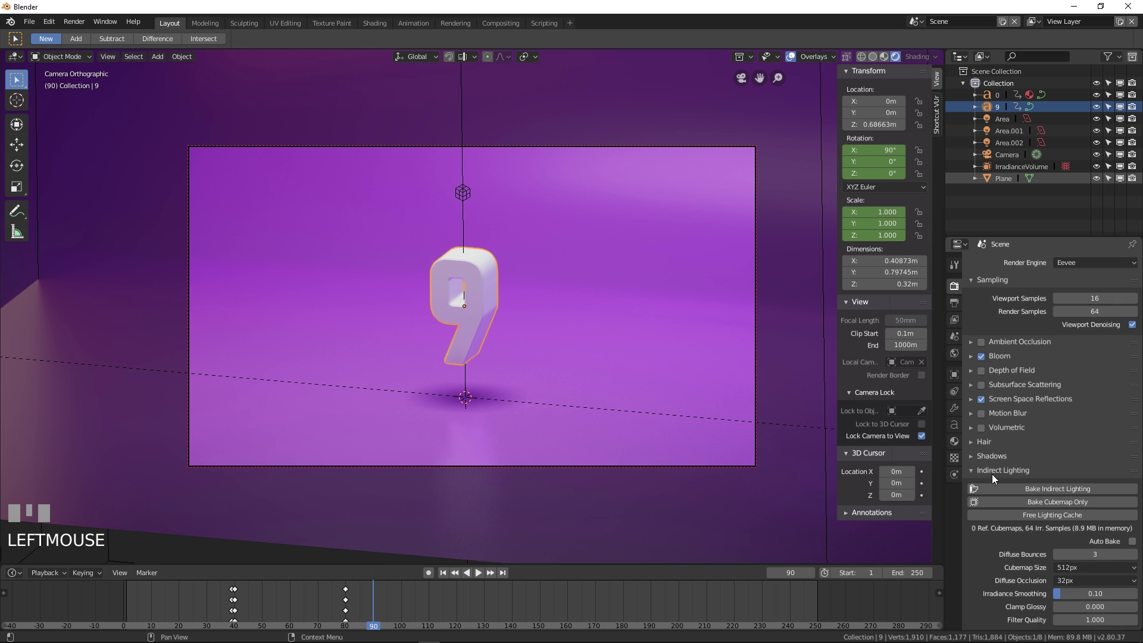
{"action": "left_click", "coordinate": [973, 470]}
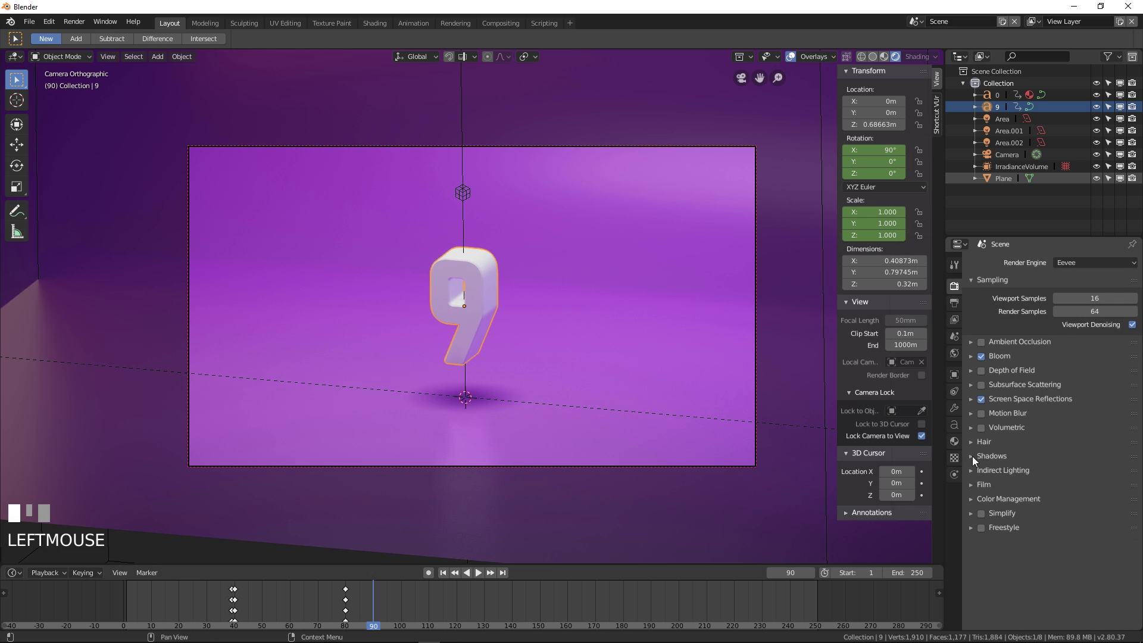
{"action": "left_click", "coordinate": [972, 456]}
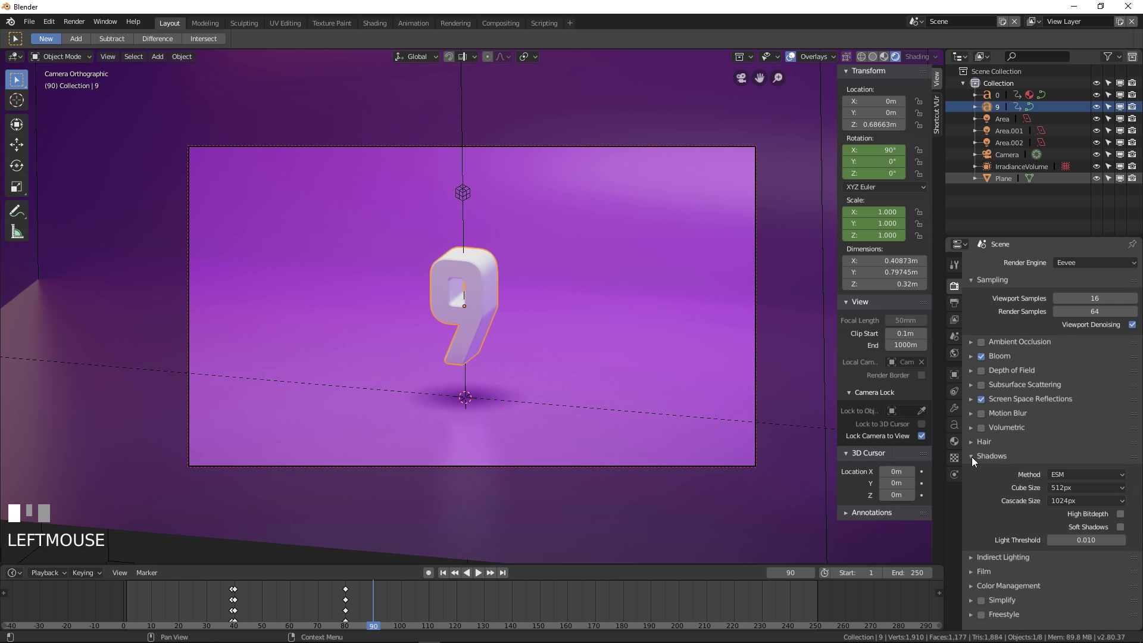
{"action": "left_click", "coordinate": [1120, 528]}
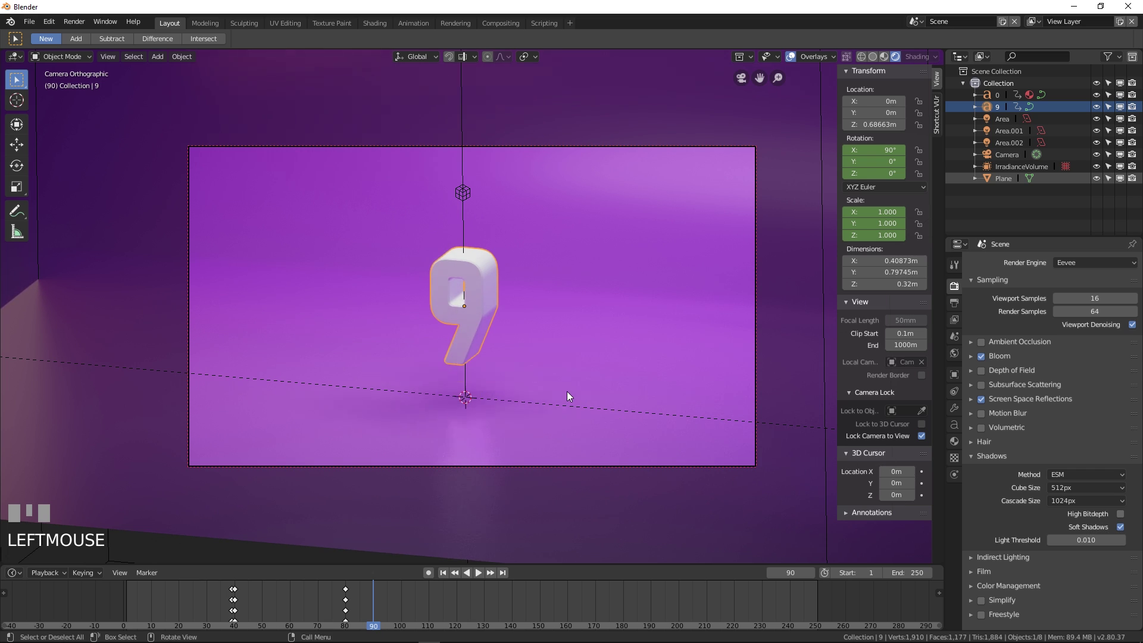
{"action": "key", "text": "F12"}
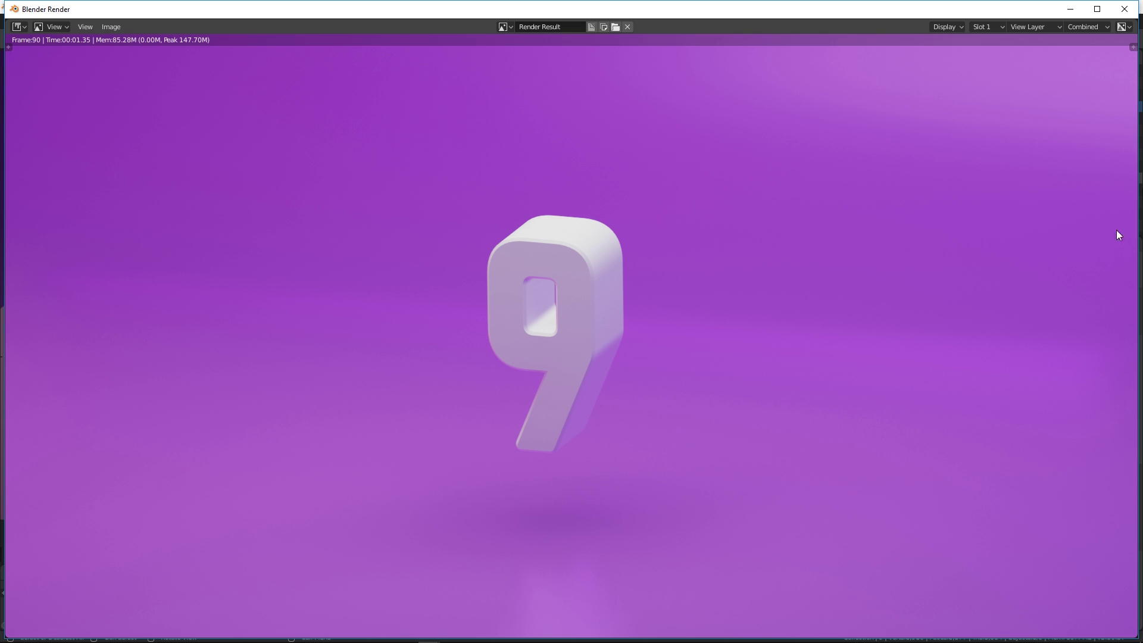
{"action": "left_click", "coordinate": [1125, 8]}
- Shift the backdrop plane's base color from purple to a pinker magenta
{"action": "mouse_move", "coordinate": [365, 598]}
{"action": "right_mouse_down"}
{"action": "mouse_move", "coordinate": [184, 599]}
{"action": "mouse_move", "coordinate": [424, 585]}
{"action": "mouse_move", "coordinate": [205, 605]}
{"action": "mouse_move", "coordinate": [379, 603]}
{"action": "right_mouse_up"}
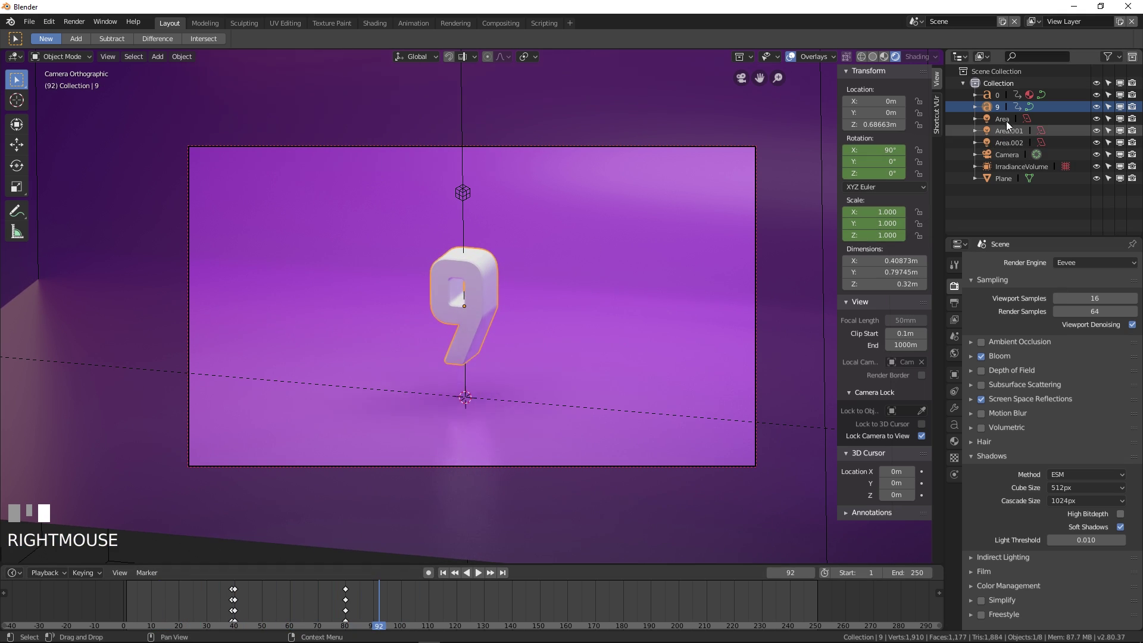
{"action": "left_click", "coordinate": [1002, 118]}
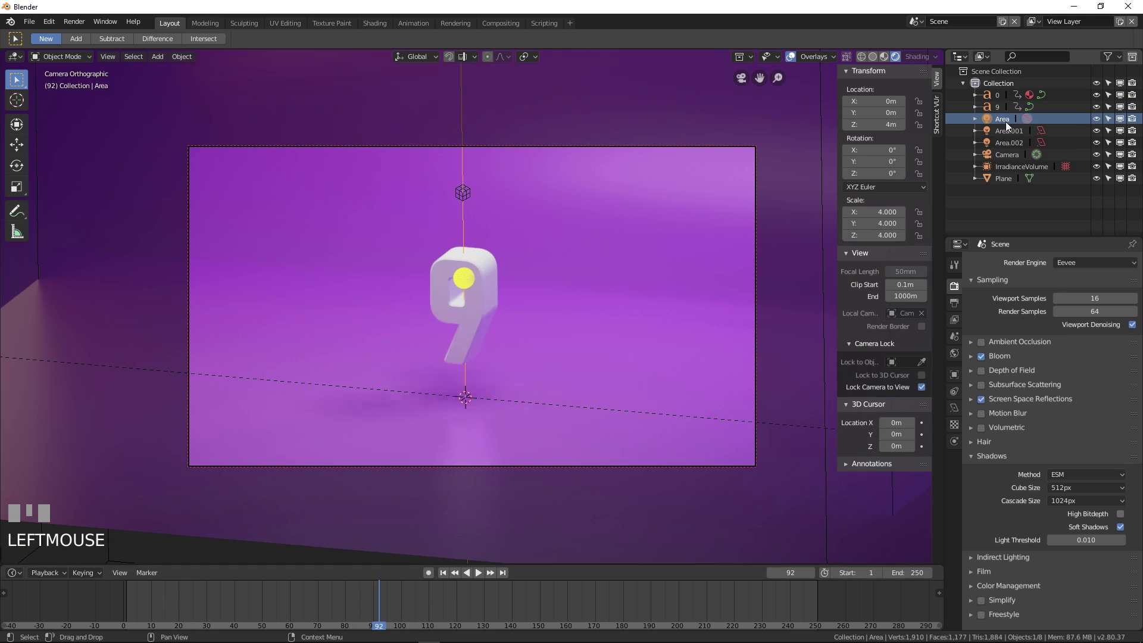
{"action": "left_click", "coordinate": [1004, 131]}
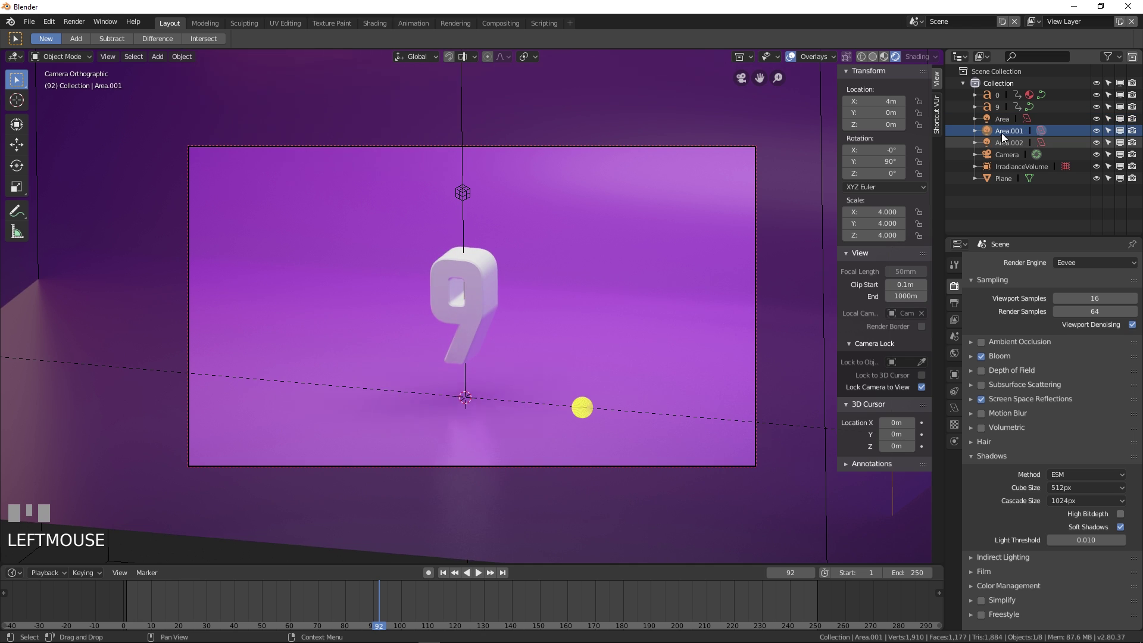
{"action": "left_click", "coordinate": [1006, 118]}
{"action": "left_click", "coordinate": [1004, 178]}
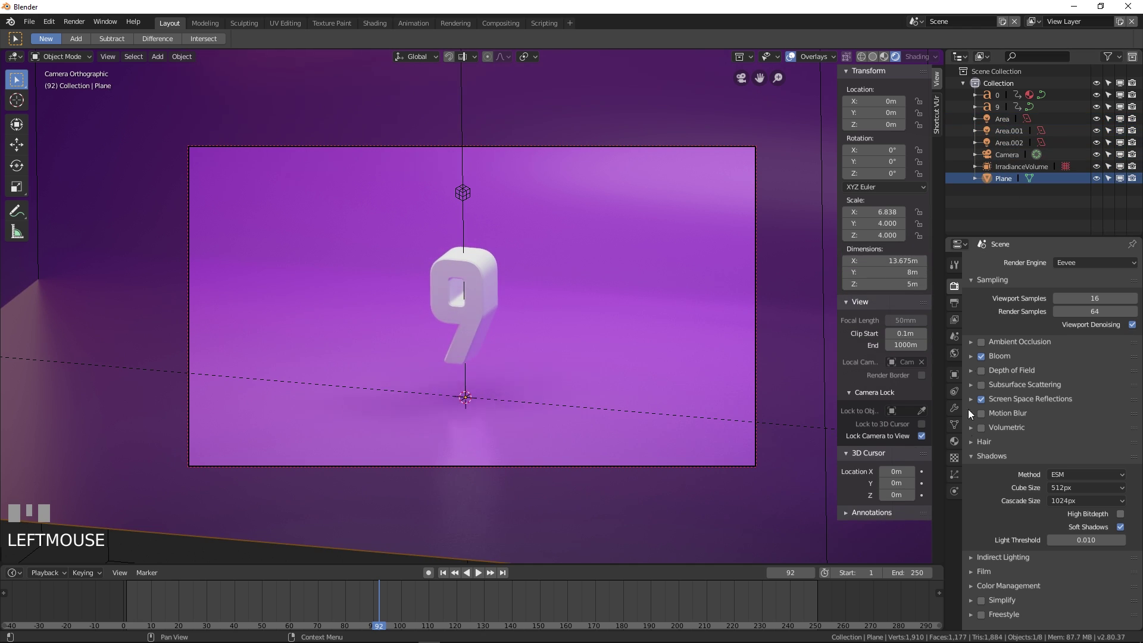
{"action": "left_click", "coordinate": [955, 441]}
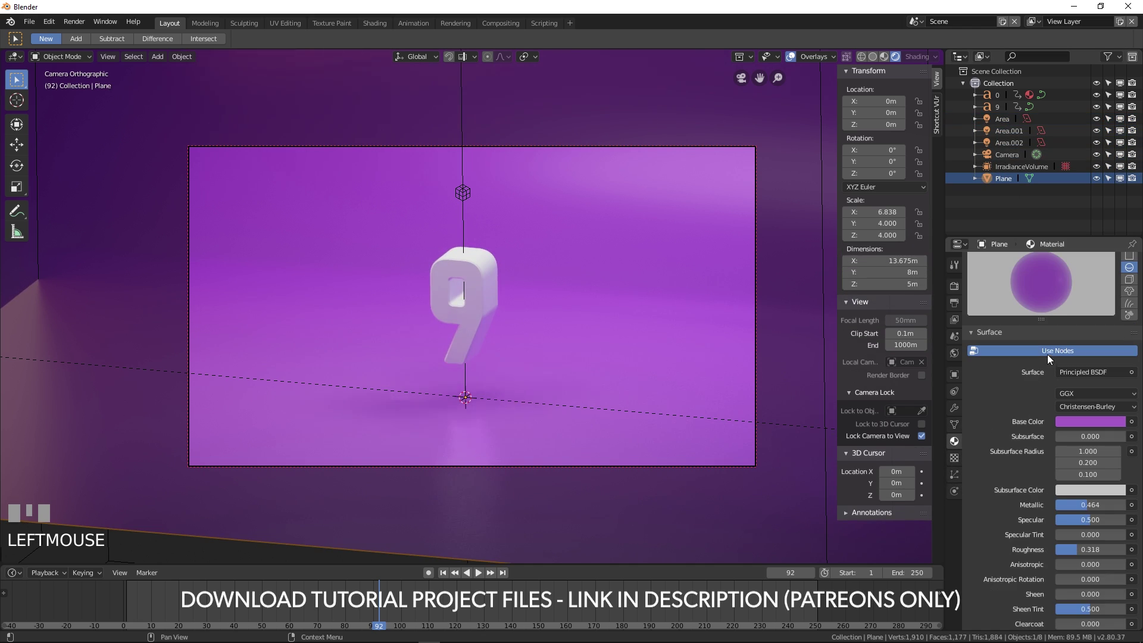
{"action": "left_click", "coordinate": [1080, 422]}
{"action": "mouse_move", "coordinate": [1087, 298]}
{"action": "left_mouse_down"}
{"action": "mouse_move", "coordinate": [1074, 320]}
{"action": "mouse_move", "coordinate": [1105, 308]}
{"action": "mouse_move", "coordinate": [1084, 306]}
{"action": "left_mouse_up"}
- Try a different color tint on the overhead Area light and undo it
{"action": "left_click", "coordinate": [1002, 118]}
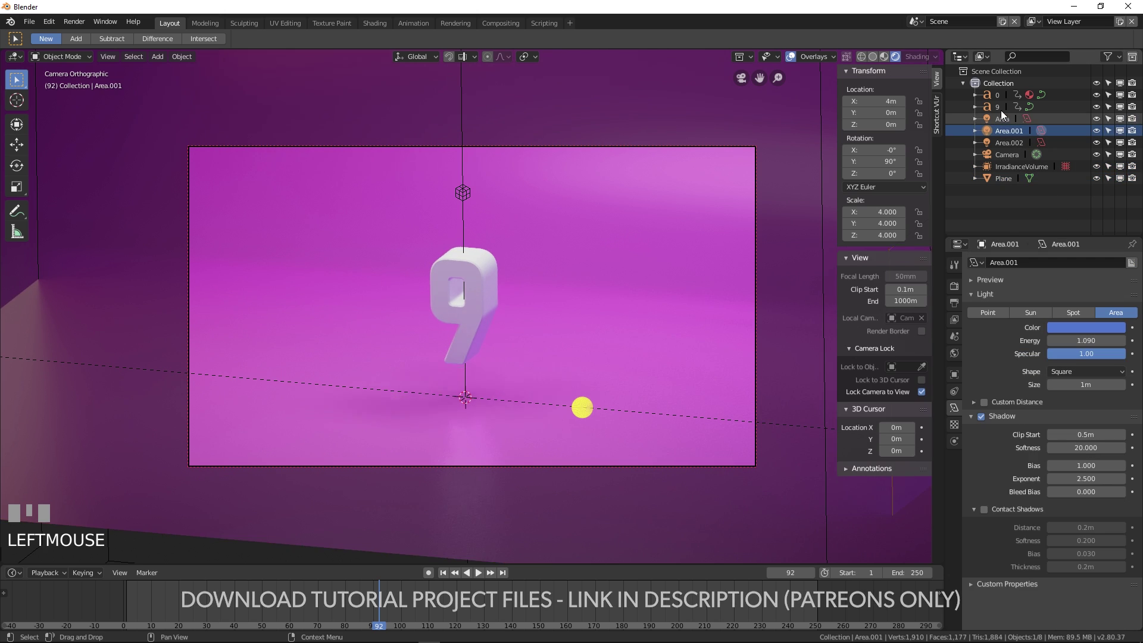
{"action": "left_click", "coordinate": [1081, 327]}
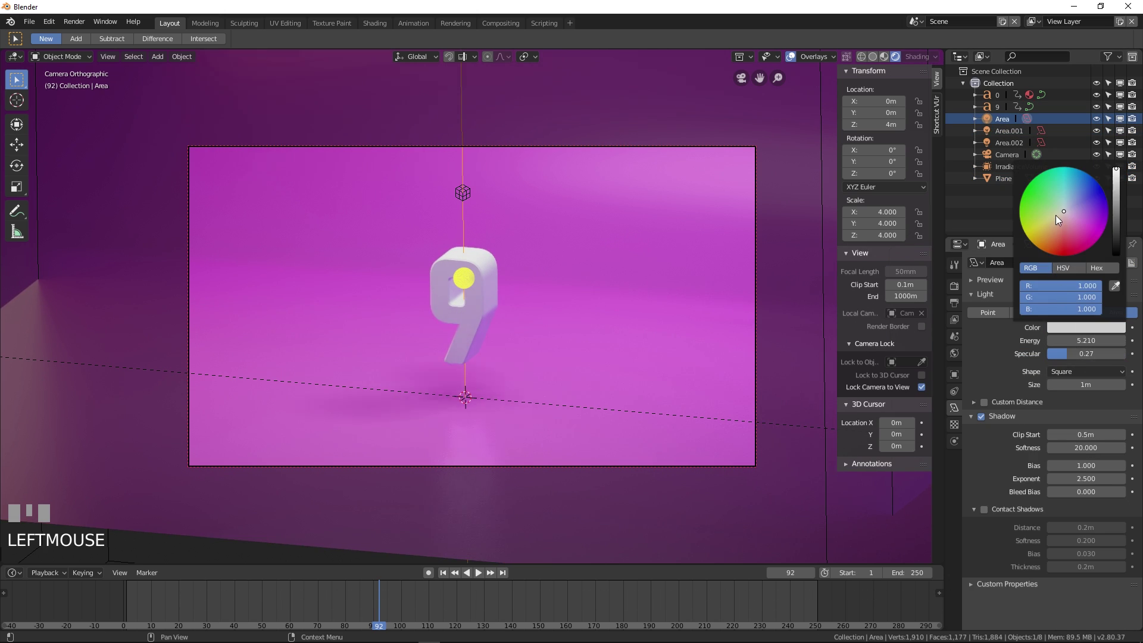
{"action": "mouse_move", "coordinate": [1057, 213]}
{"action": "left_mouse_down"}
{"action": "mouse_move", "coordinate": [1055, 178]}
{"action": "mouse_move", "coordinate": [1056, 195]}
{"action": "mouse_move", "coordinate": [1019, 214]}
{"action": "mouse_move", "coordinate": [1073, 202]}
{"action": "mouse_move", "coordinate": [1064, 212]}
{"action": "left_mouse_up"}
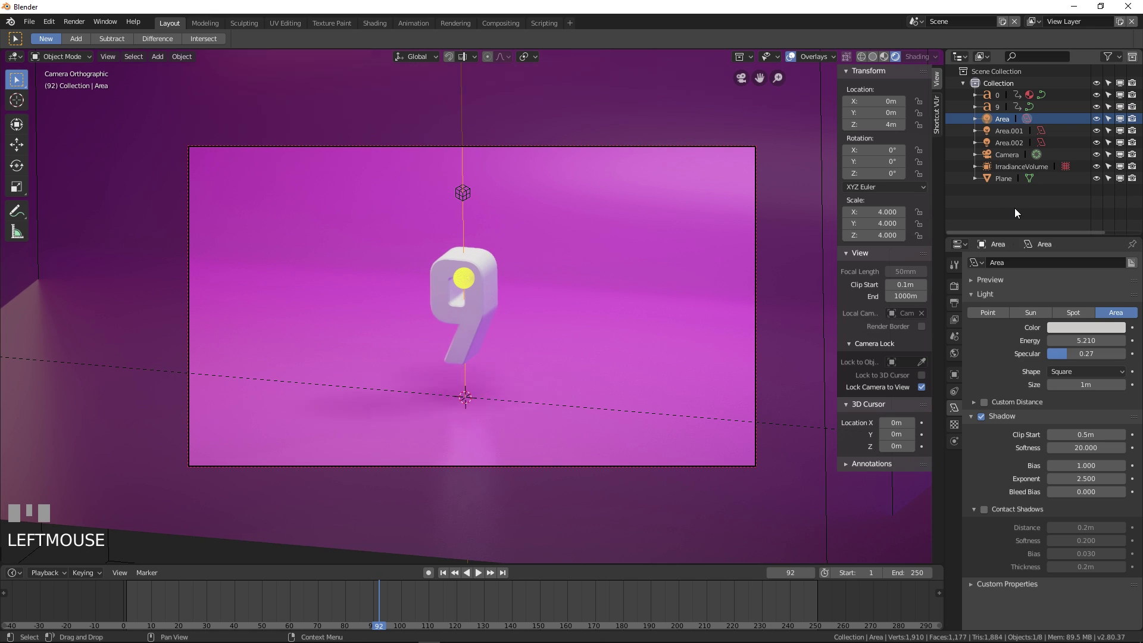
{"action": "key", "text": "ctrl+z"}
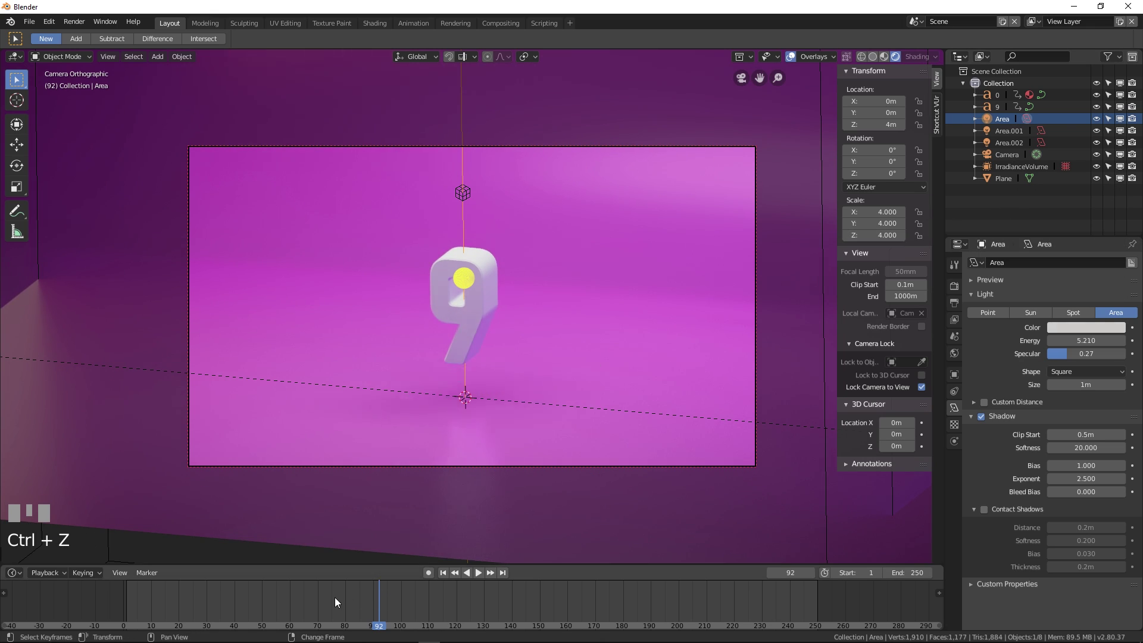
- Play and scrub through the animation to review the number flip and its shadow
{"action": "mouse_move", "coordinate": [310, 599]}
{"action": "right_mouse_down"}
{"action": "mouse_move", "coordinate": [147, 590]}
{"action": "mouse_move", "coordinate": [156, 581]}
{"action": "mouse_move", "coordinate": [353, 601]}
{"action": "mouse_move", "coordinate": [567, 597]}
{"action": "mouse_move", "coordinate": [248, 593]}
{"action": "mouse_move", "coordinate": [320, 593]}
{"action": "right_mouse_up"}
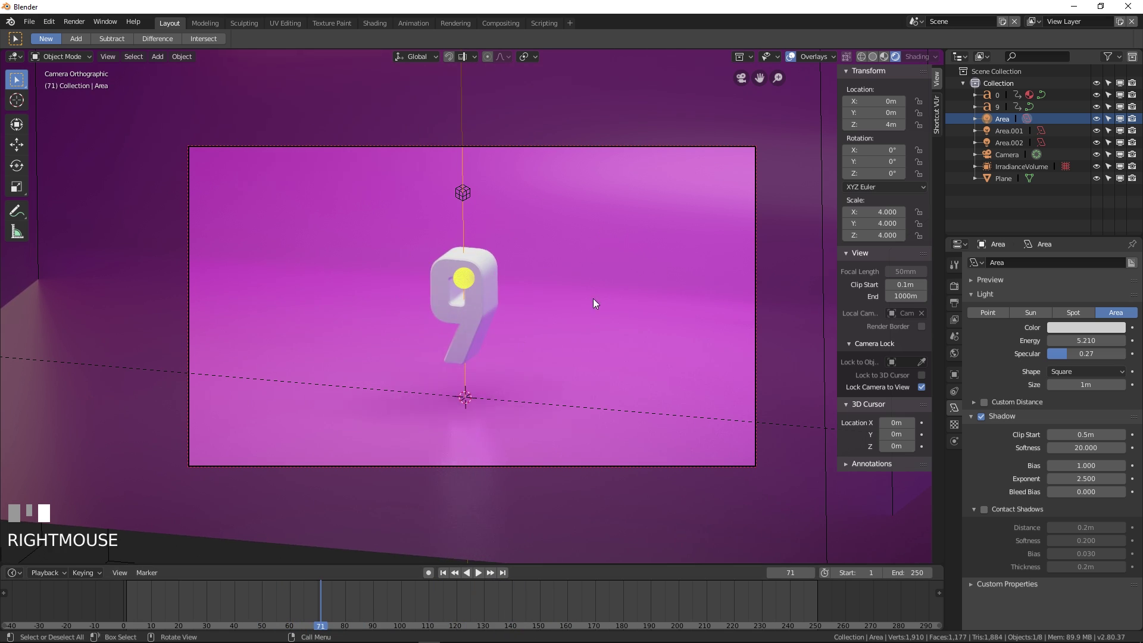
{"action": "right_click_drag", "start_coordinate": [298, 599], "coordinate": [452, 605]}
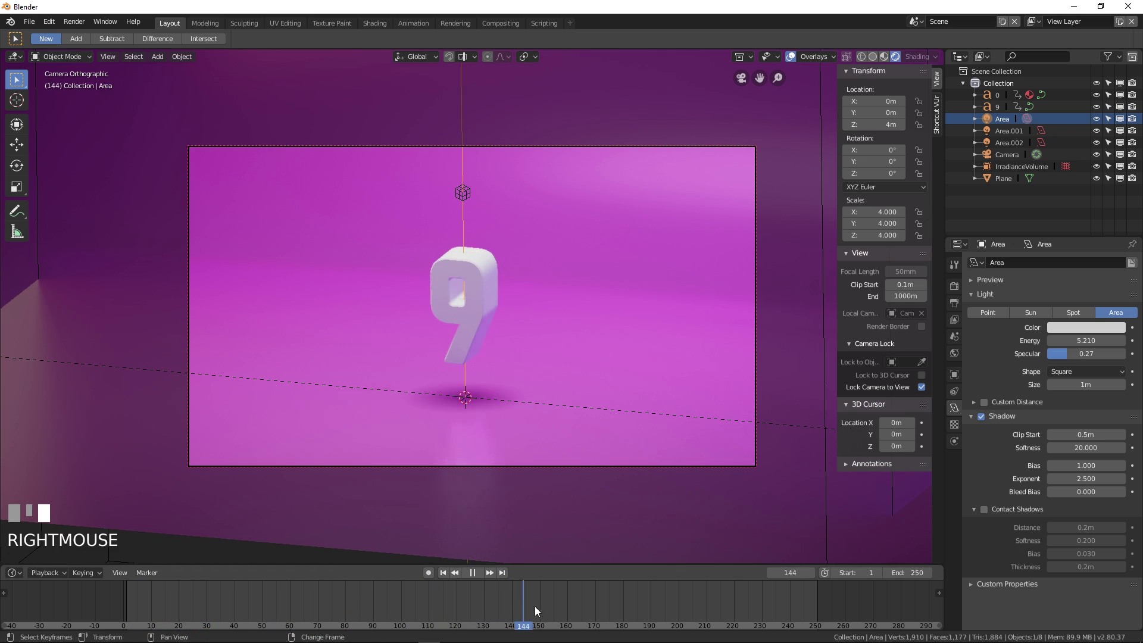
{"action": "right_click_drag", "start_coordinate": [535, 606], "coordinate": [484, 602]}
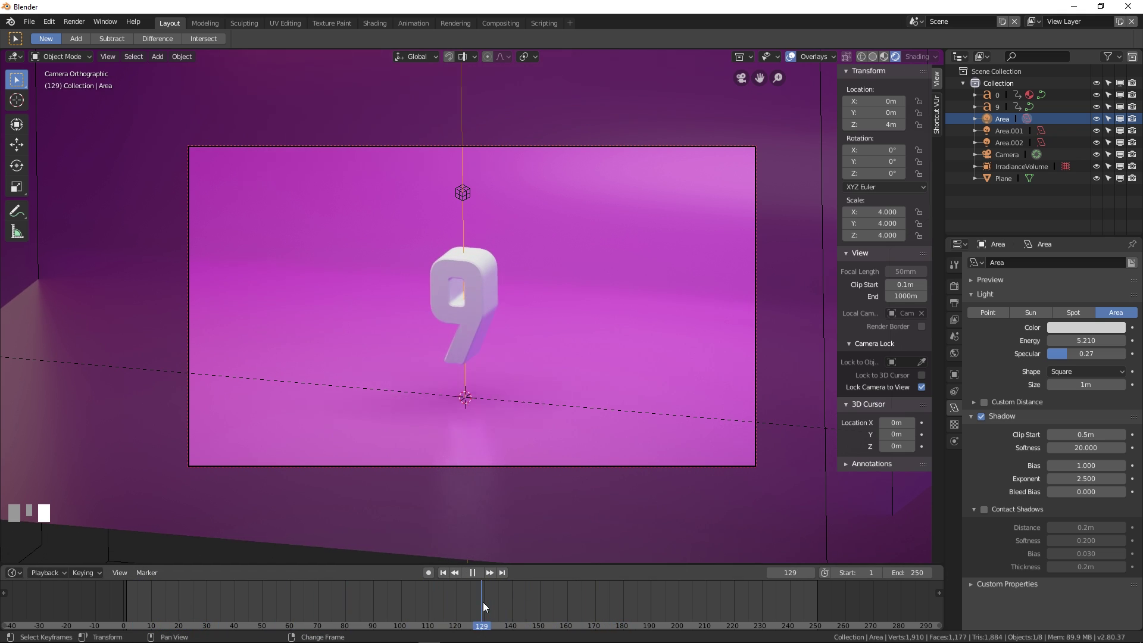